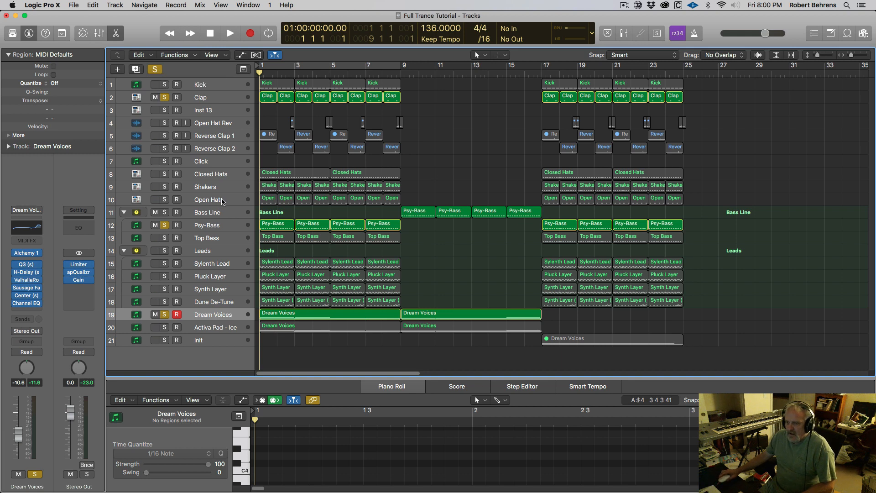
Step: Solo the Init track alongside the already soloed tracks and play the arrangement from the start
mouse_move(67, 282)
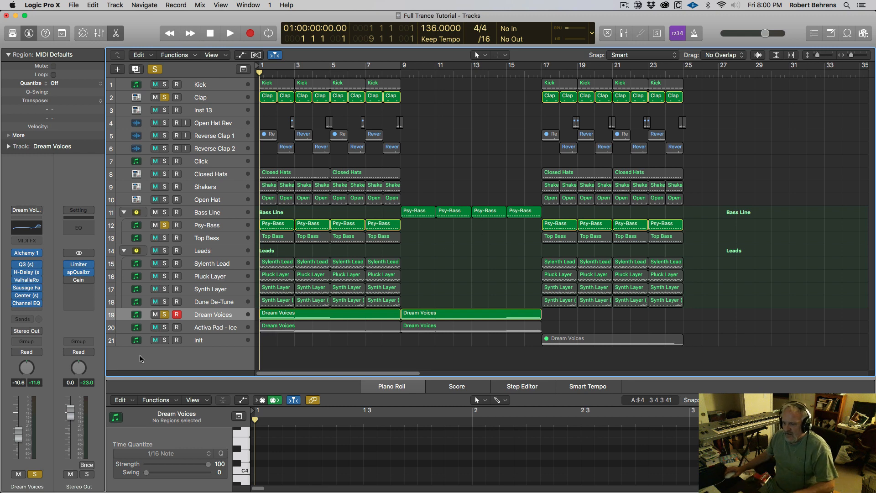
click(217, 343)
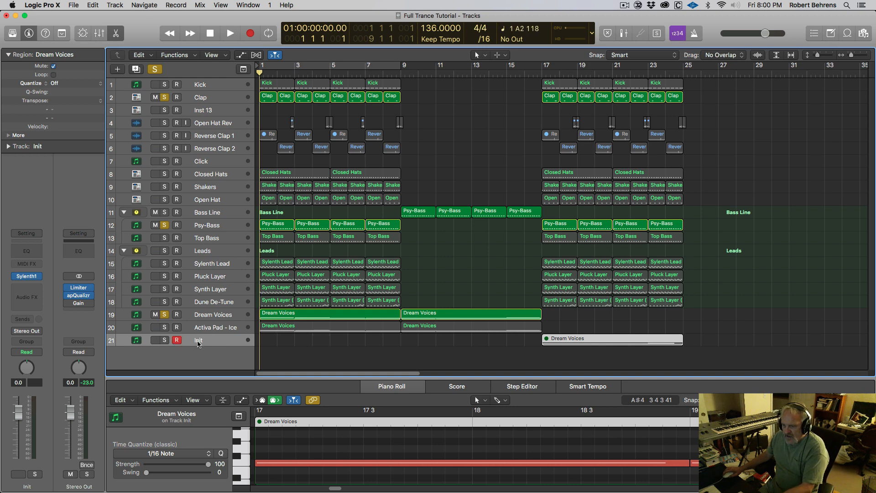
click(165, 340)
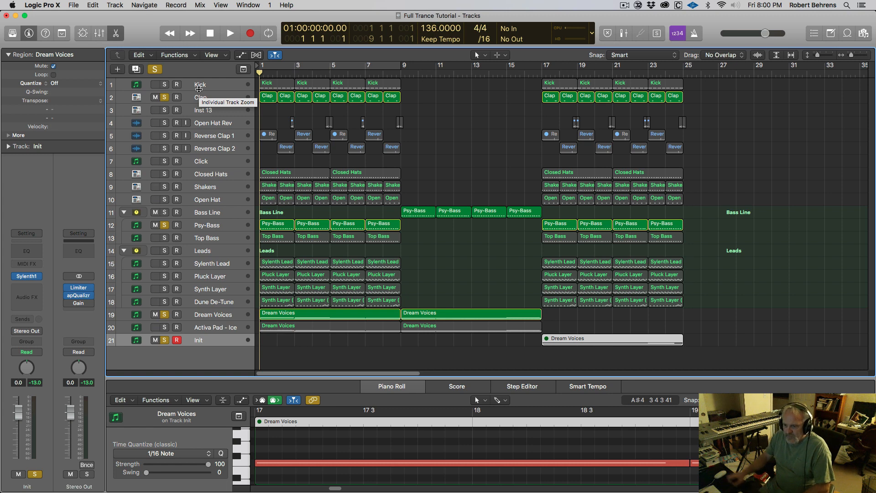
key(space)
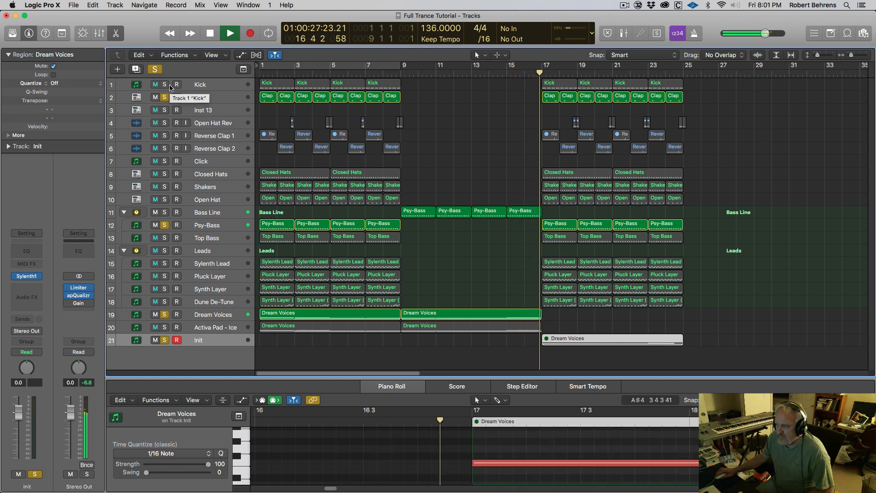
Step: Clear all track solos, select the Dream Voices track, and stop playback with the playhead back at the start
click(156, 70)
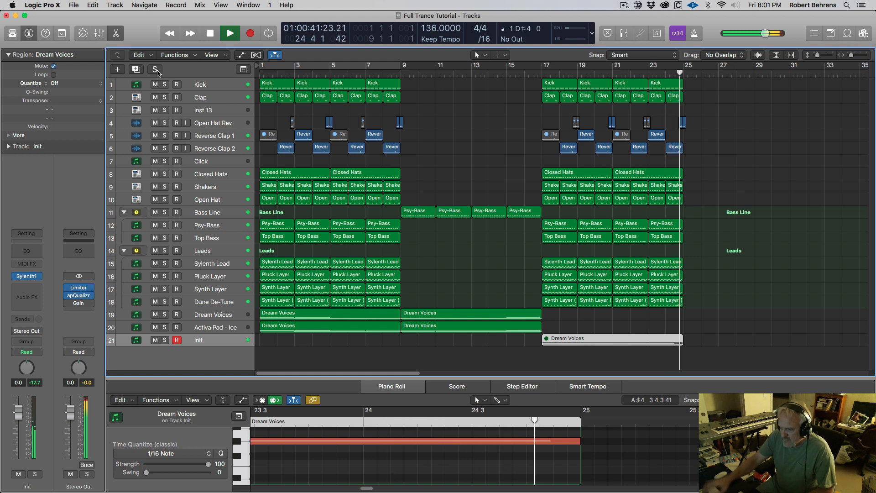
click(217, 318)
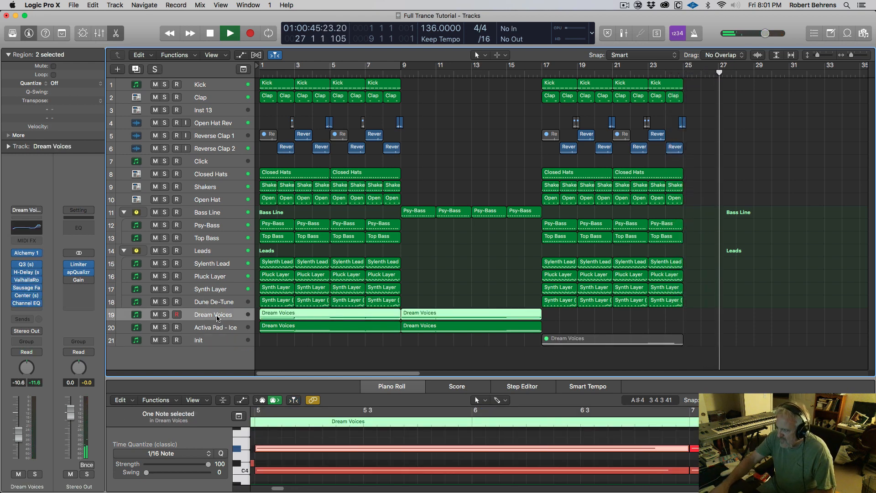
key(space)
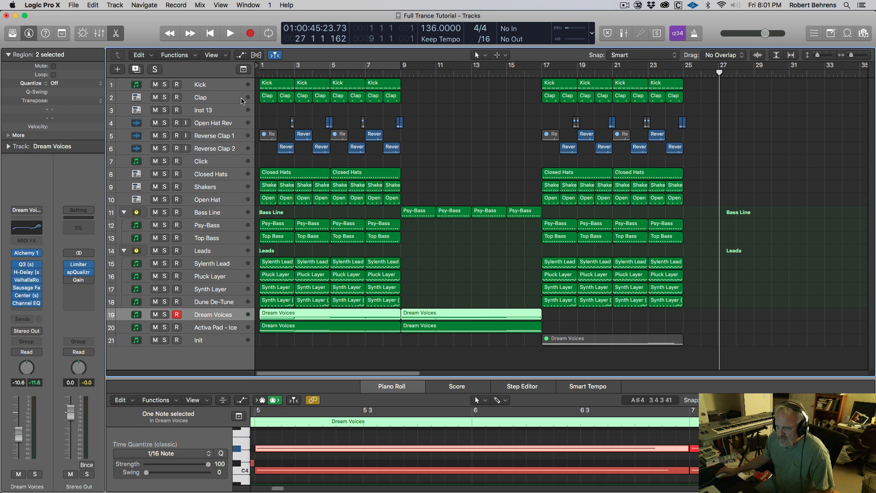
key(Return)
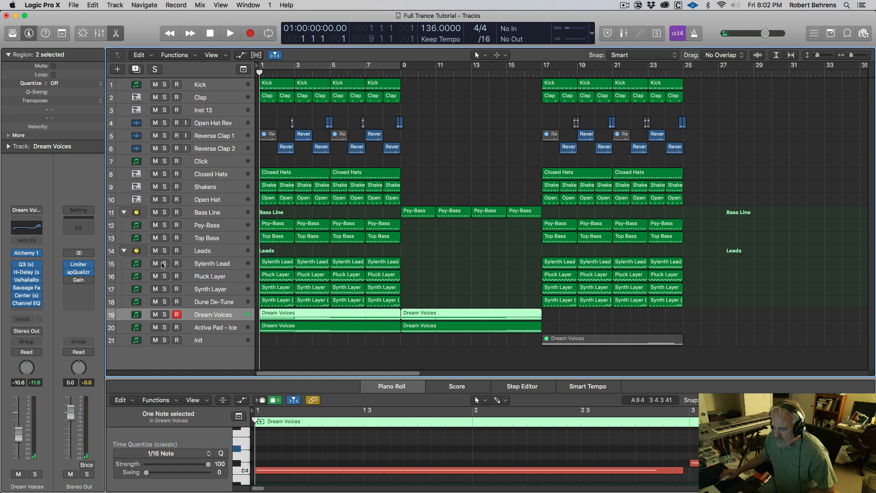
Step: Solo the four lead tracks from Sylenth Lead to Dune De-Tune and play them from bar 23
drag(163, 265, 163, 302)
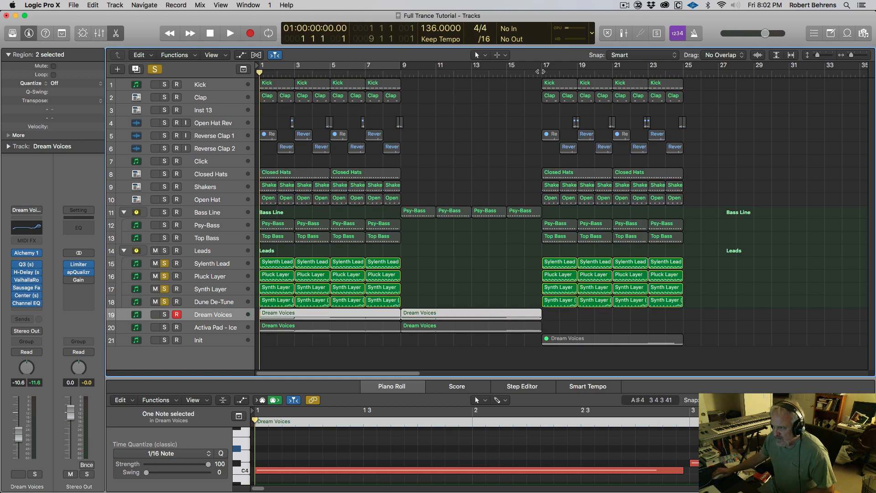
click(540, 72)
click(648, 71)
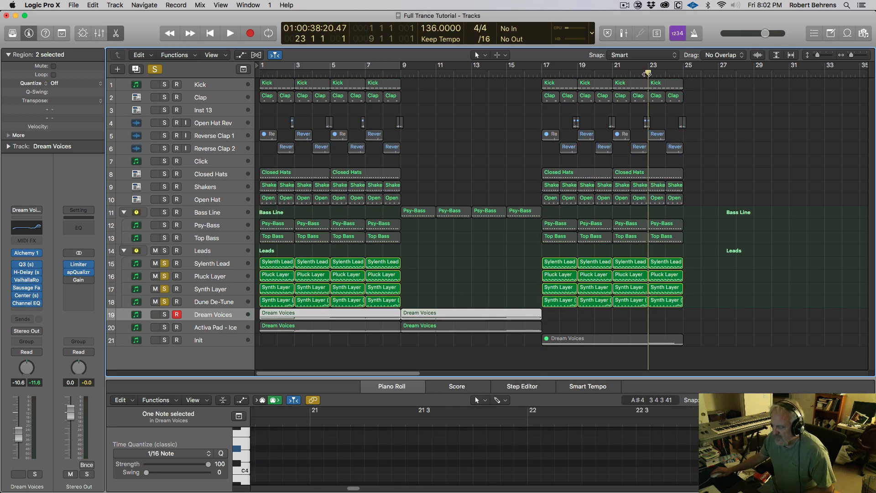
key(space)
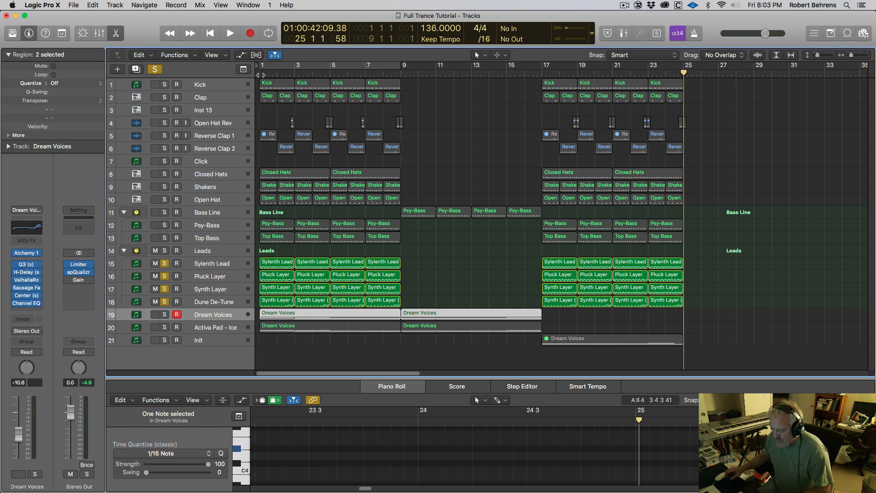
key(space)
key(space)
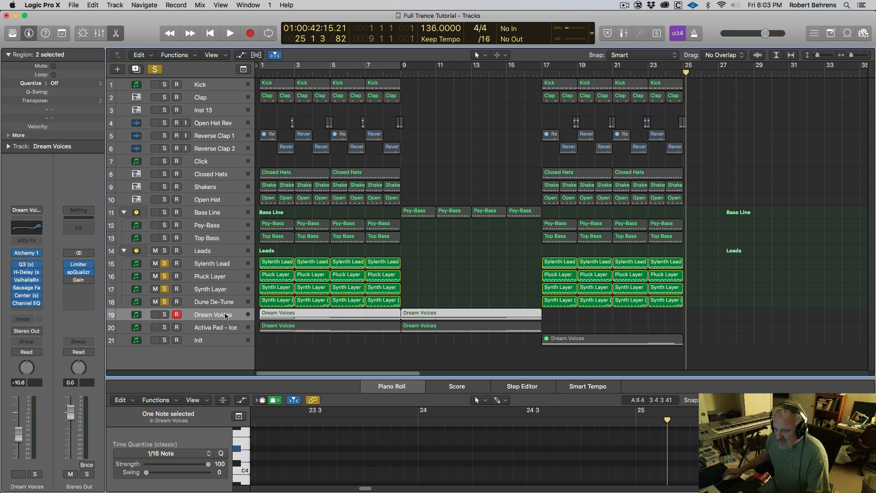
Step: Unsolo the four lead tracks, play the full mix from bar 17, and return the playhead to the start
drag(165, 264, 166, 303)
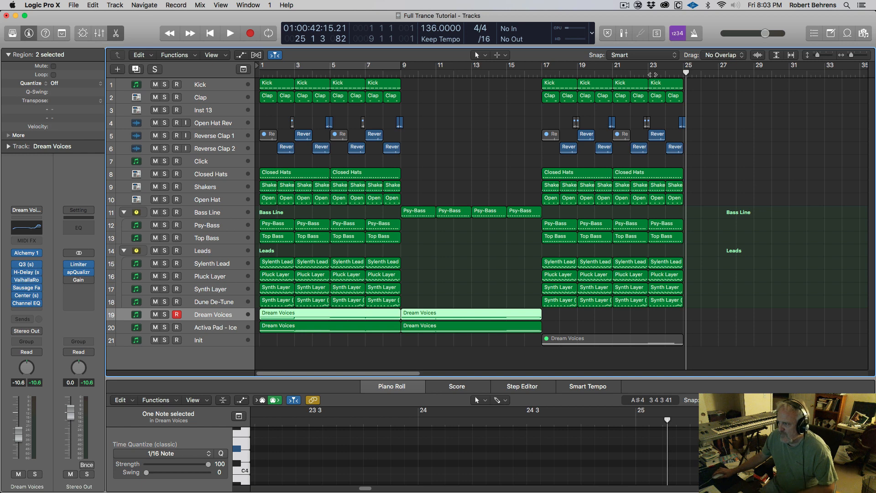
click(648, 72)
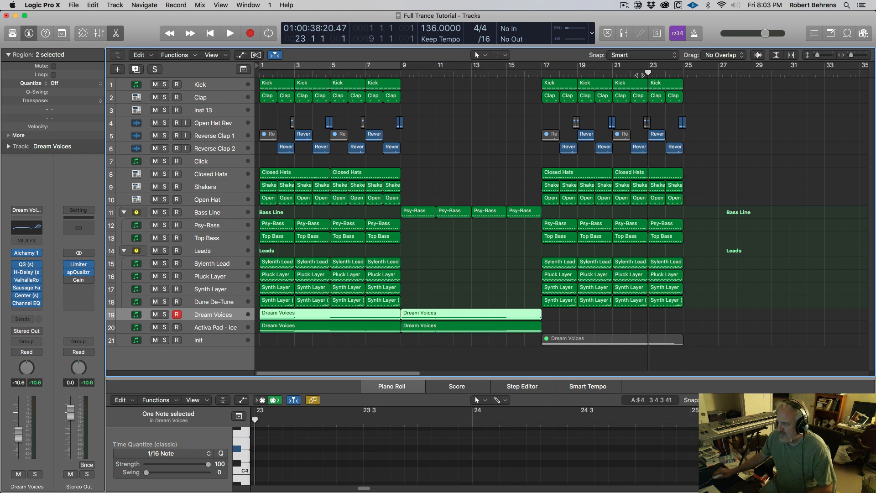
click(542, 72)
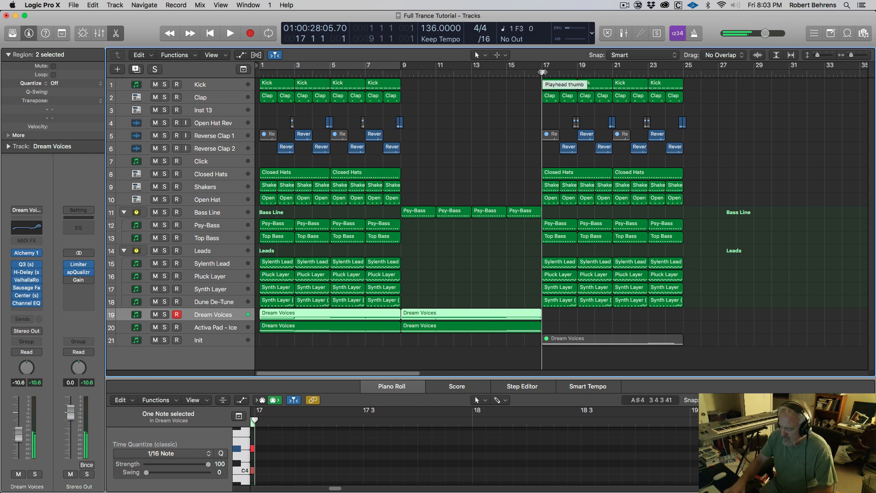
key(space)
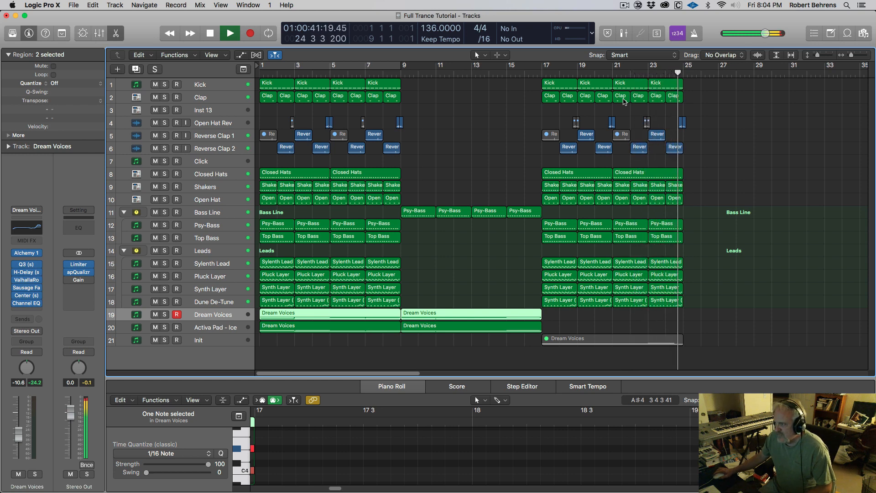
key(space)
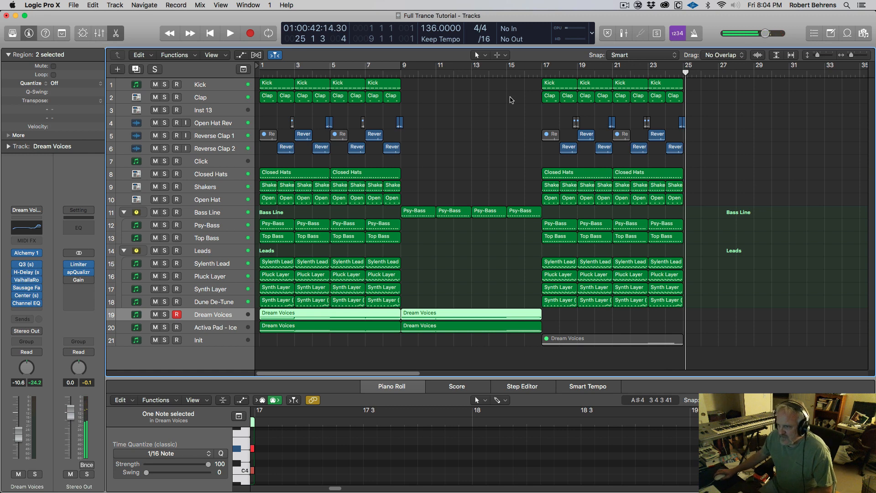
click(463, 134)
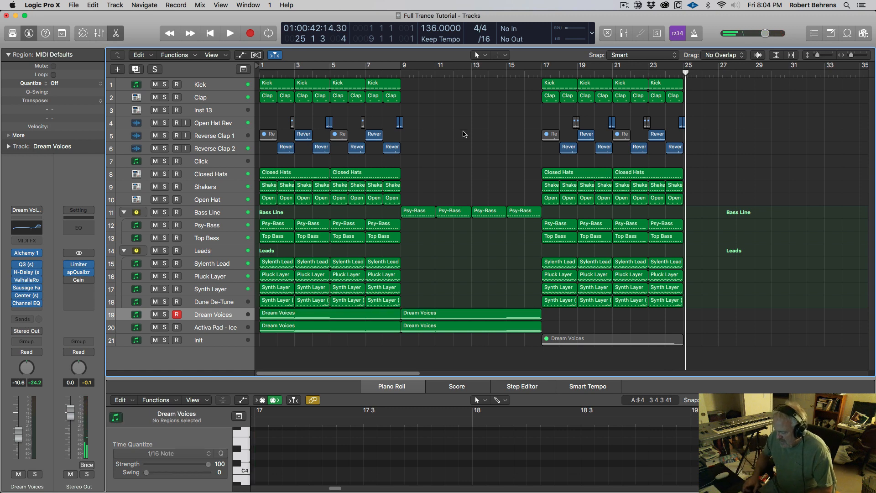
key(Return)
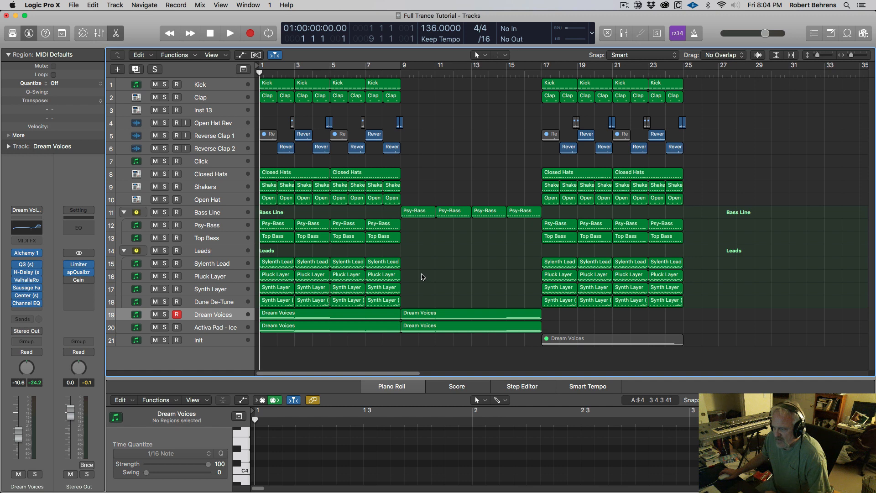
Step: Set the playhead to bar 9 and examine the notes of the two Dream Voices regions up to bar 17 in an enlarged Piano Roll
click(401, 74)
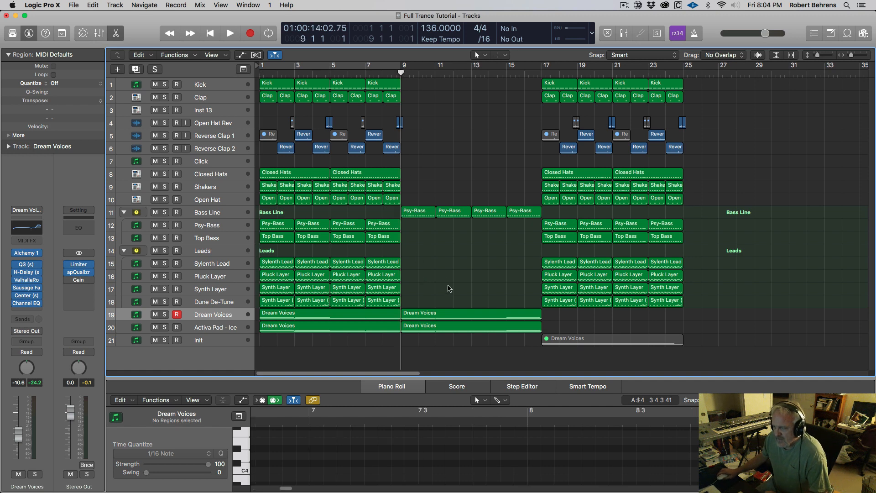
drag(450, 279, 456, 346)
drag(459, 378, 465, 121)
scroll(479, 357, left, 3)
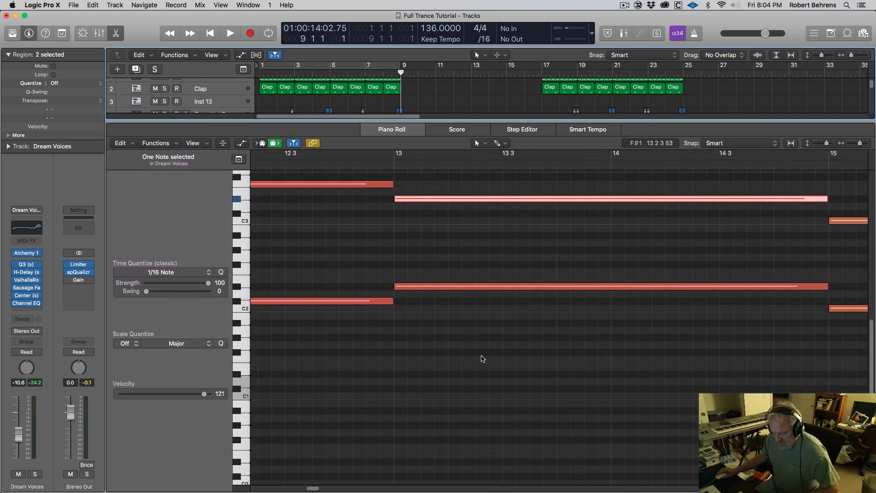
scroll(485, 358, left, 3)
scroll(484, 361, down, 4)
scroll(484, 361, down, 2)
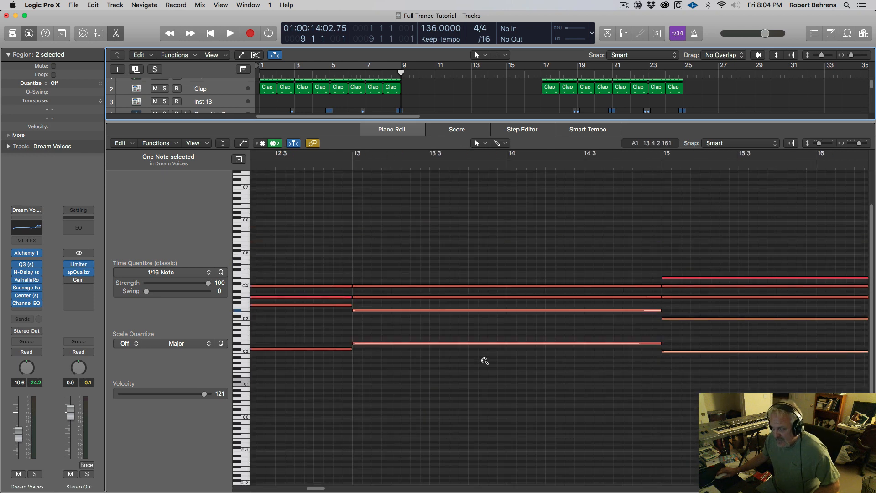
scroll(484, 360, left, 3)
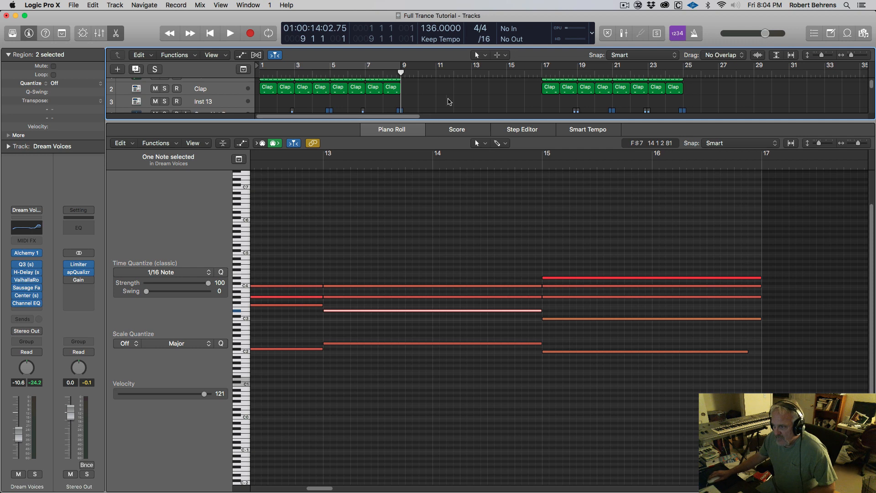
scroll(451, 107, down, 1)
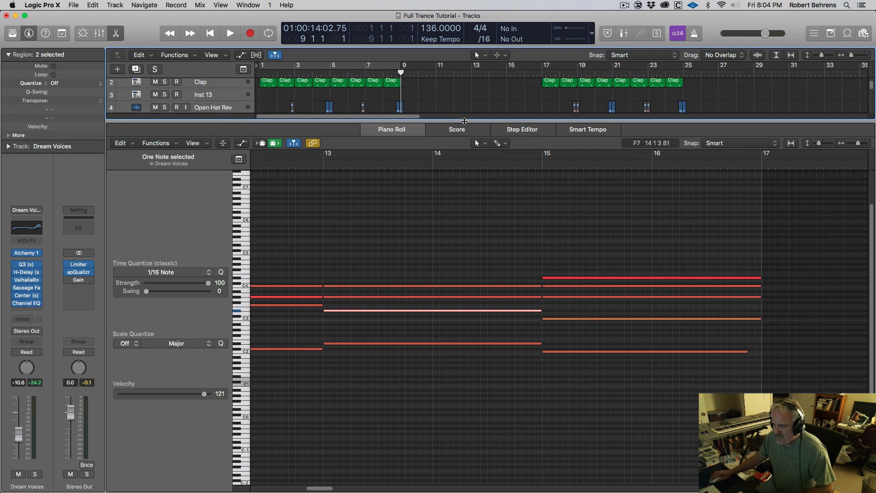
Step: Select the four Psy-Bass regions on the Bass Line track and set the cycle range to bars 9 to 17
drag(463, 121, 464, 319)
drag(417, 173, 526, 227)
key(u)
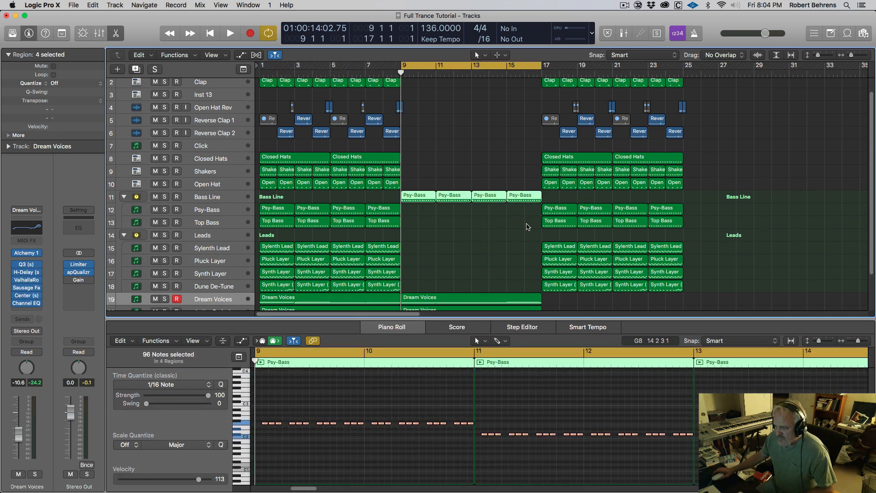
Step: Show the notes of track 19's Dream Voices region starting at bar 9 in an enlarged Piano Roll
drag(461, 318, 475, 139)
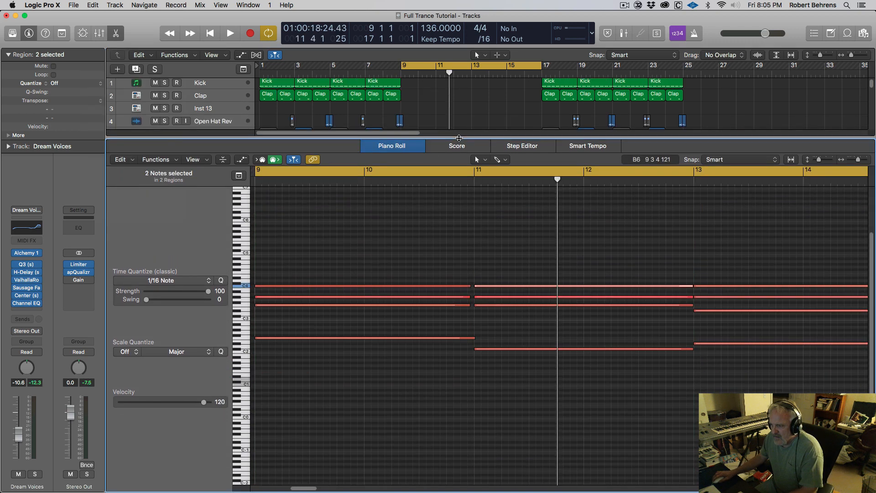
drag(472, 135, 471, 368)
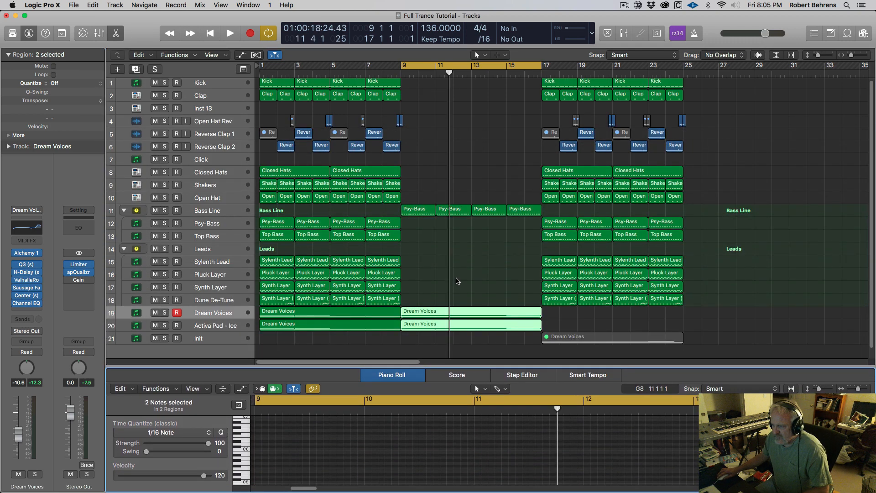
click(458, 280)
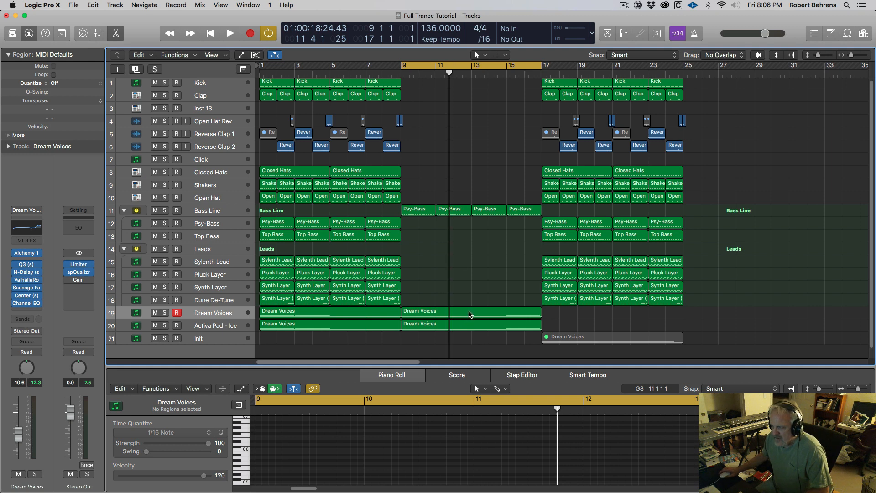
click(471, 314)
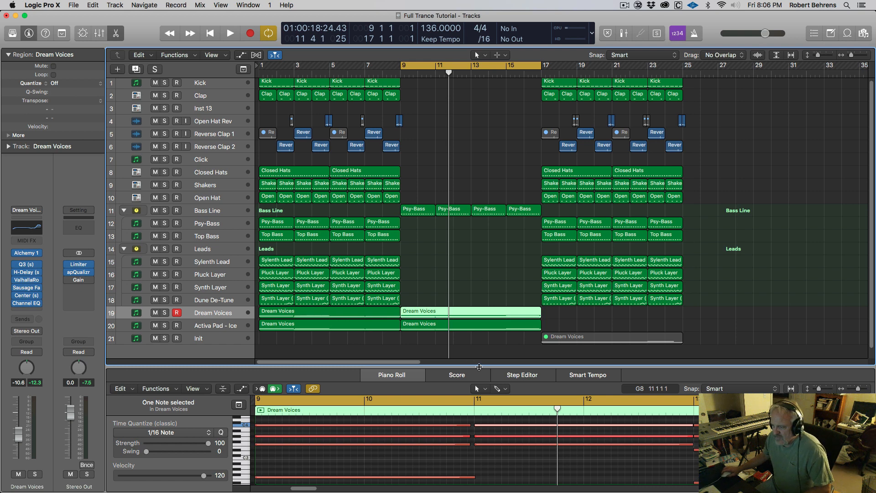
drag(479, 366, 479, 195)
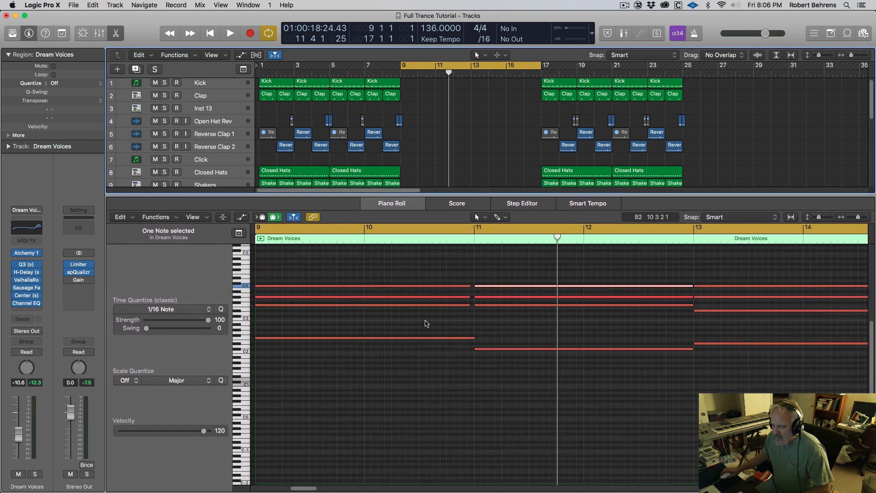
Step: Mute the Bass Line track and audition the cycled section from bar 9 without it
key(space)
key(space)
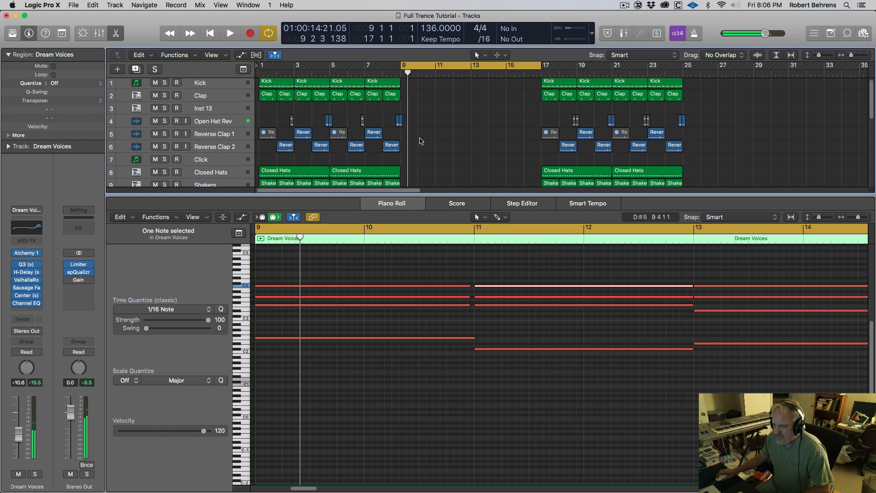
scroll(420, 141, down, 5)
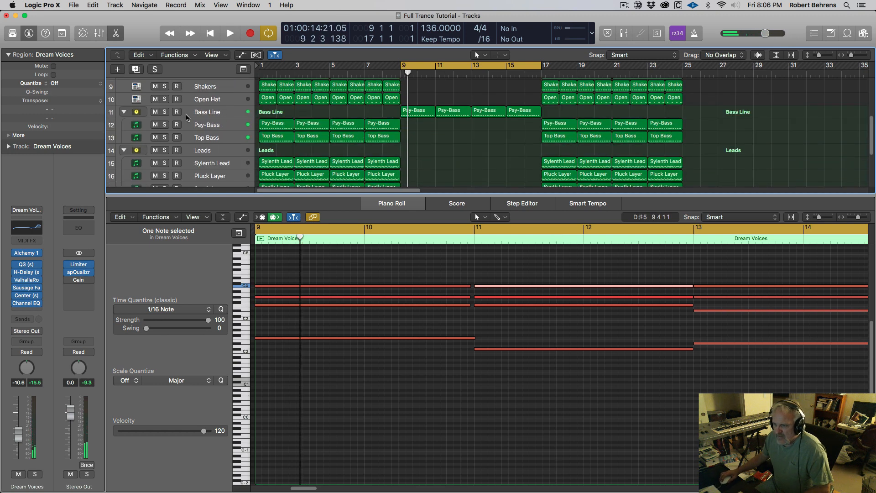
click(156, 113)
key(space)
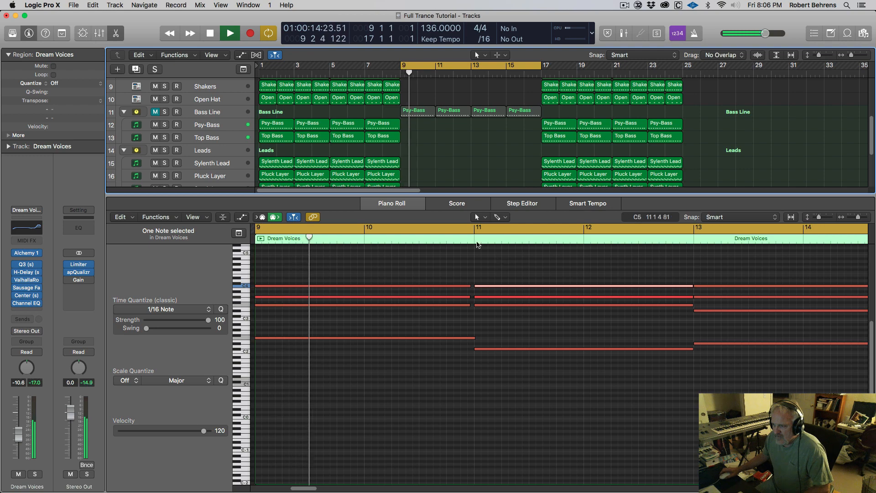
scroll(274, 104, up, 5)
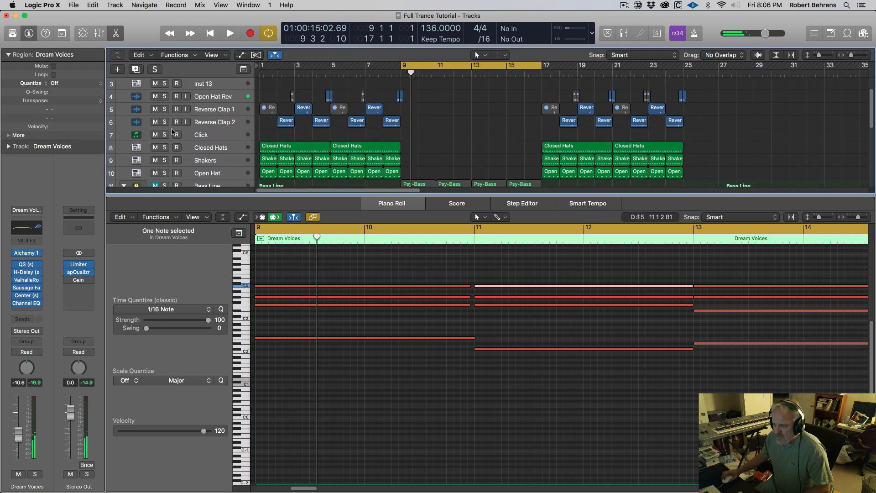
scroll(172, 128, down, 5)
scroll(304, 137, up, 5)
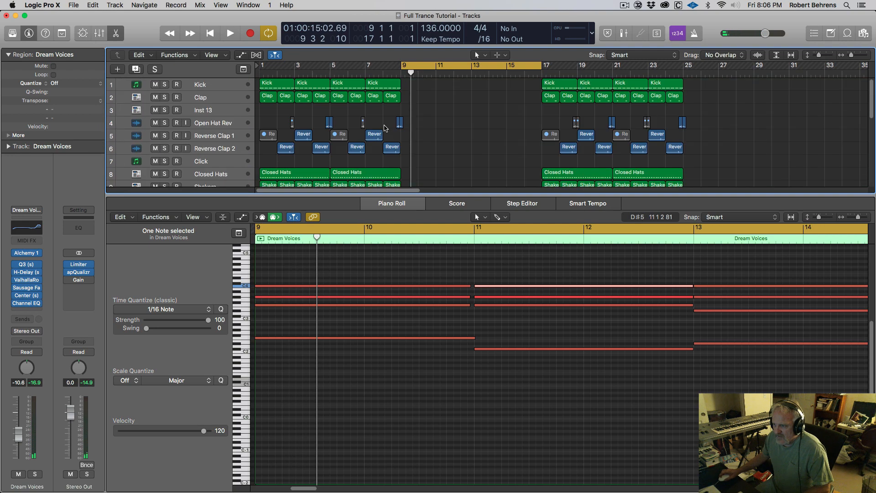
Step: Solo the Dream Voices track and audition its cycled chords from bar 9
scroll(384, 128, down, 8)
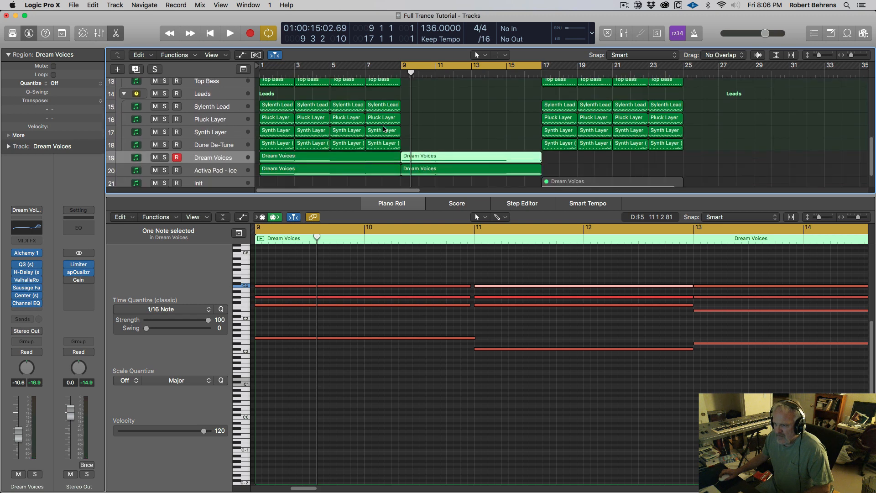
click(164, 158)
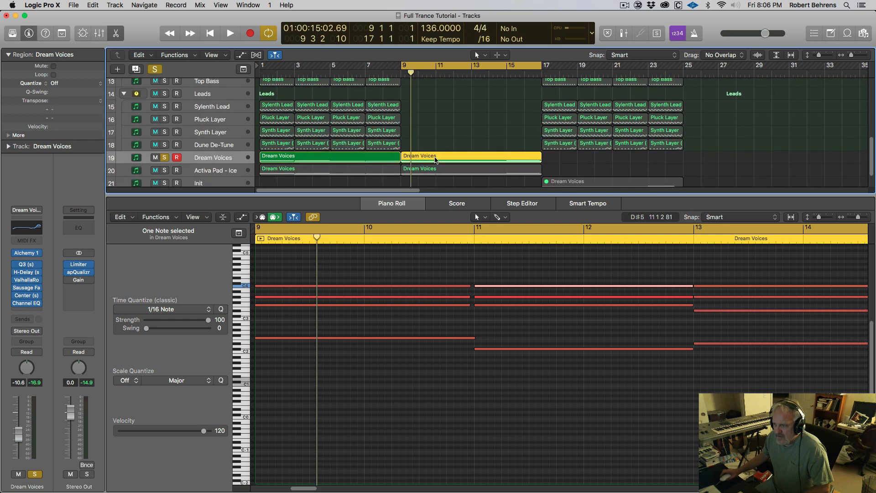
key(space)
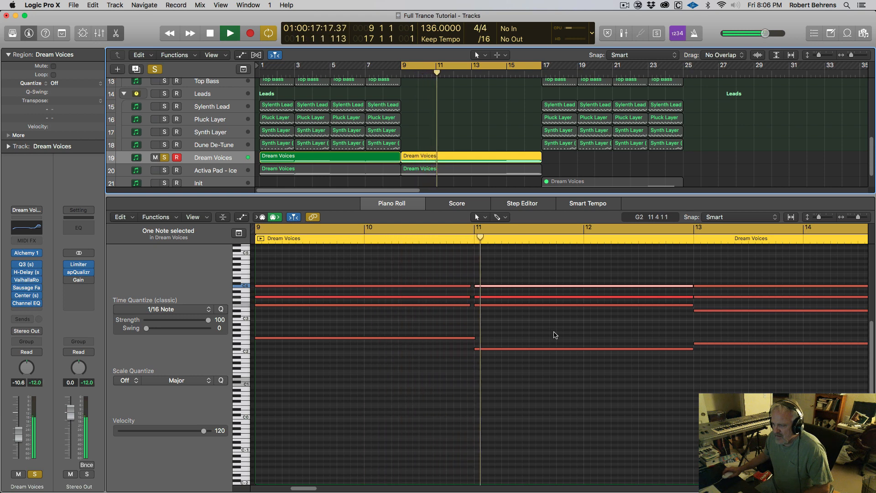
key(space)
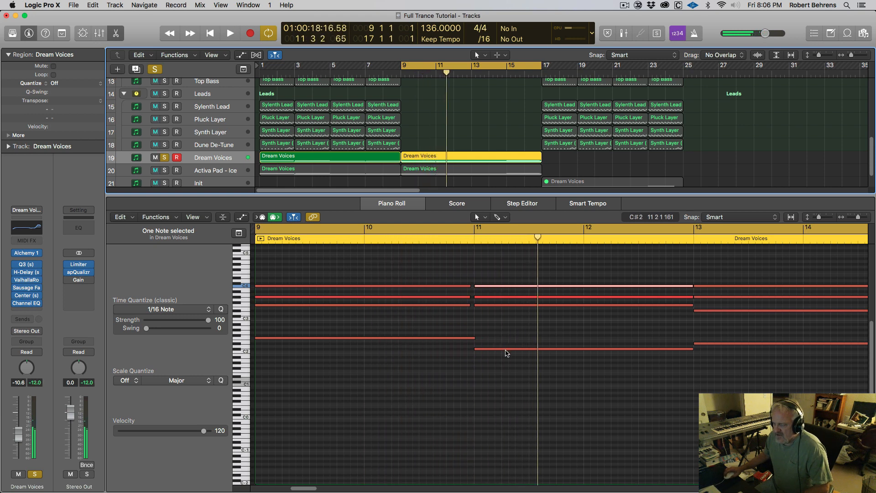
Step: Raise the top note of the bar 11 chord to C#4 and audition the edited progression
click(507, 352)
click(505, 349)
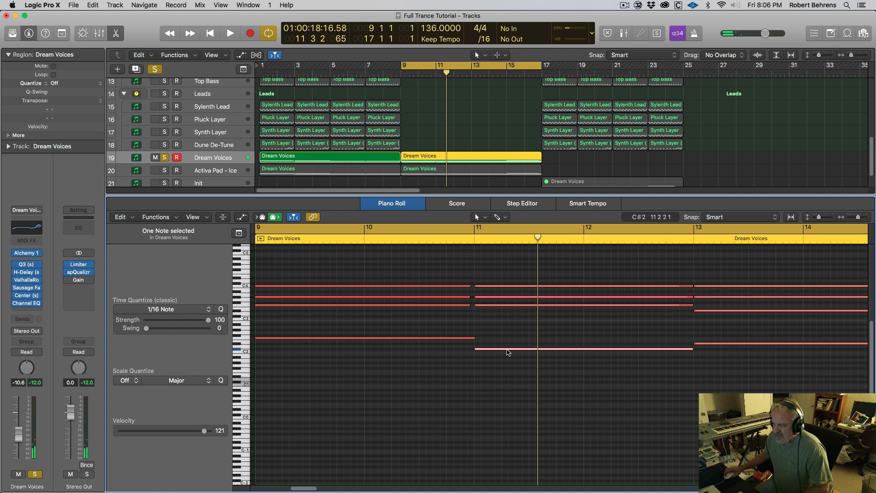
click(493, 287)
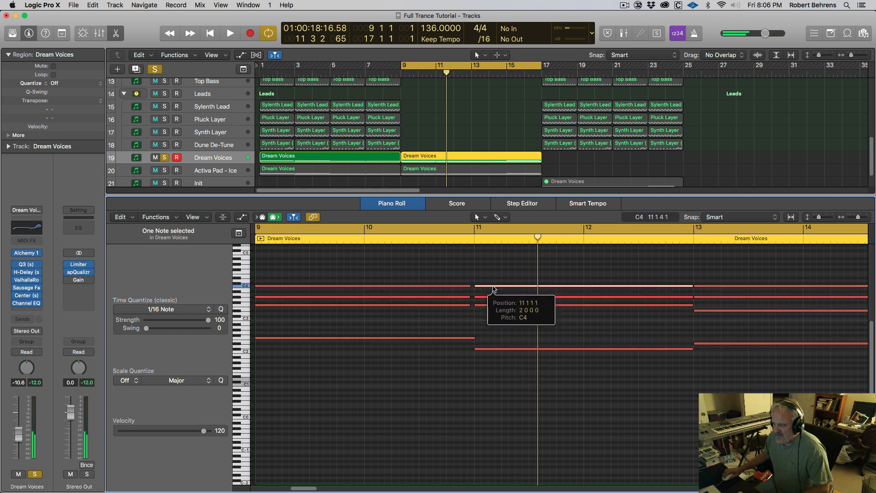
drag(493, 289, 493, 285)
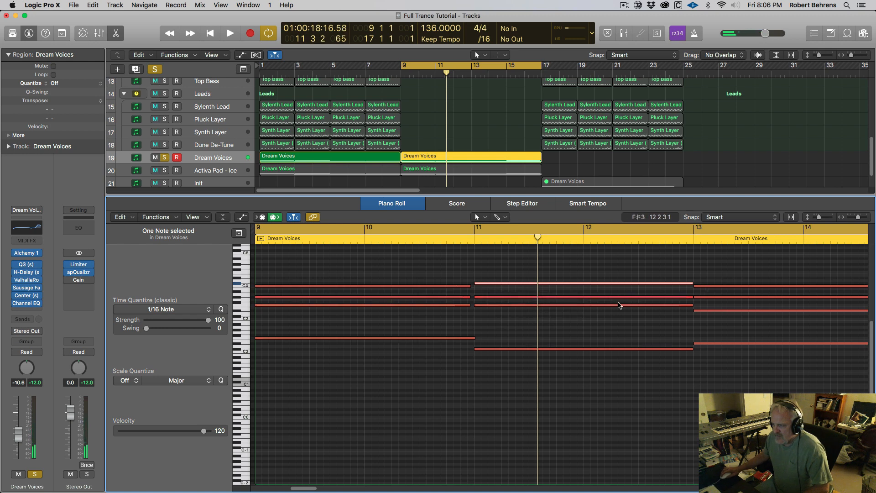
key(space)
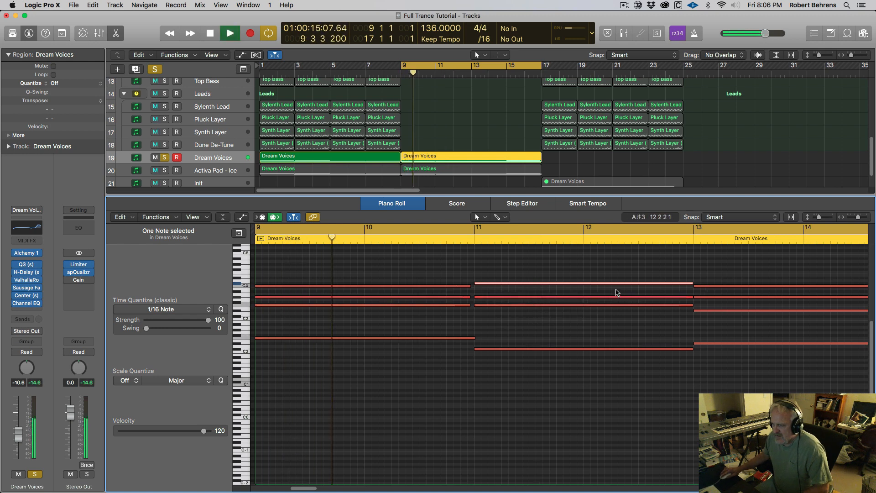
scroll(617, 293, right, 5)
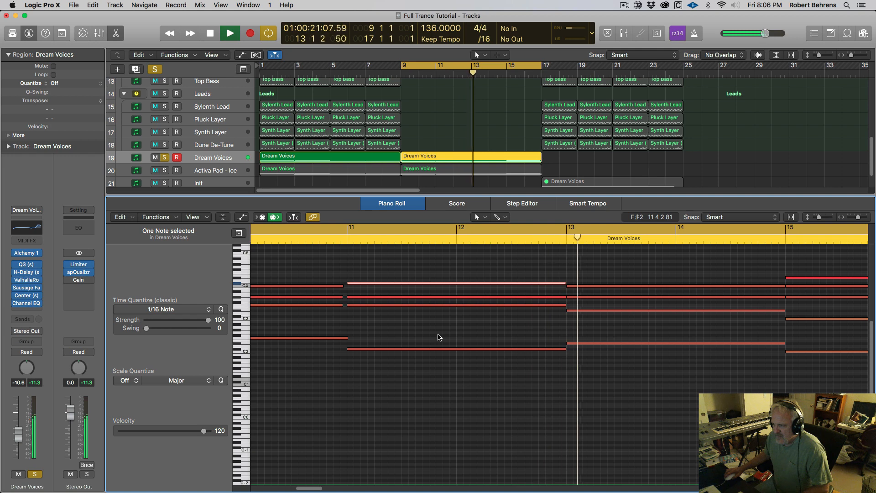
key(space)
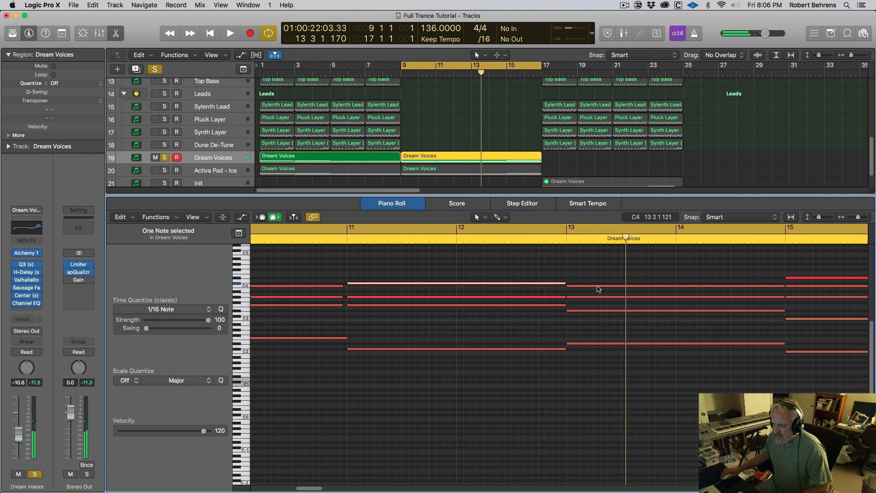
Step: Raise the top note of the bar 13 chord to D#4 and play the progression again
click(597, 286)
drag(597, 287, 597, 279)
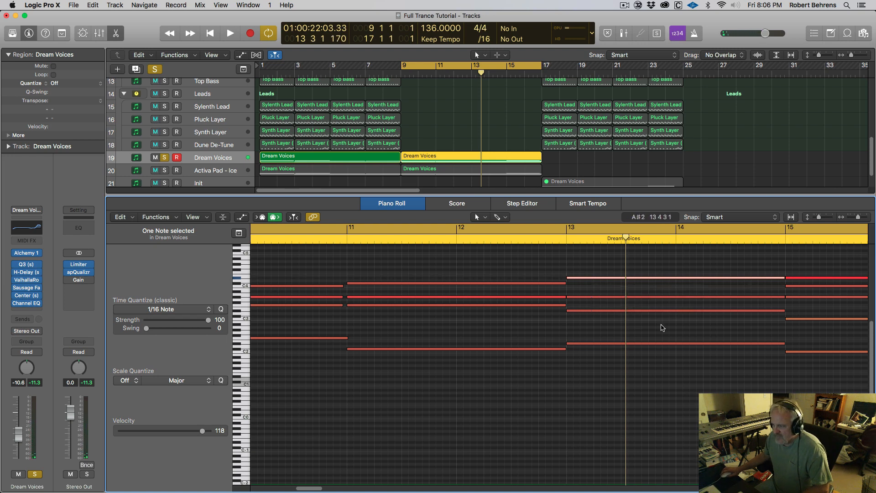
key(space)
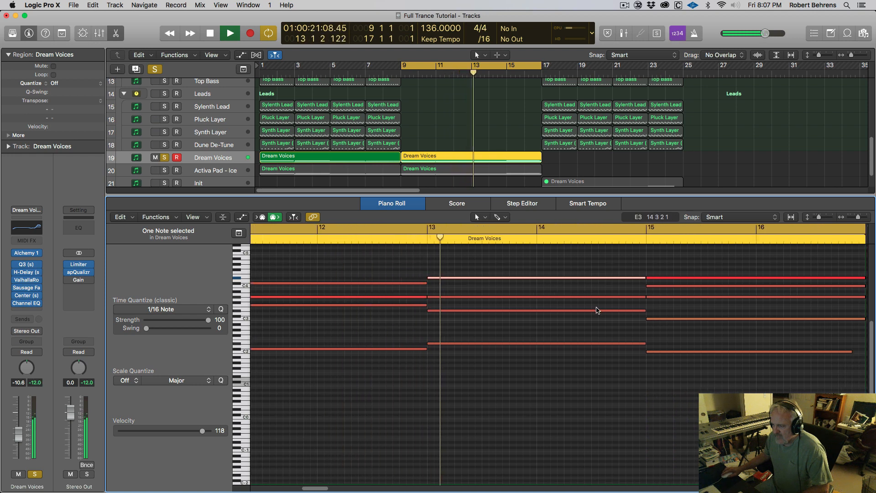
key(space)
Step: Try raising the bar 13 chord's second-highest note to C4, audition it, and check the D#4 note above it
click(524, 297)
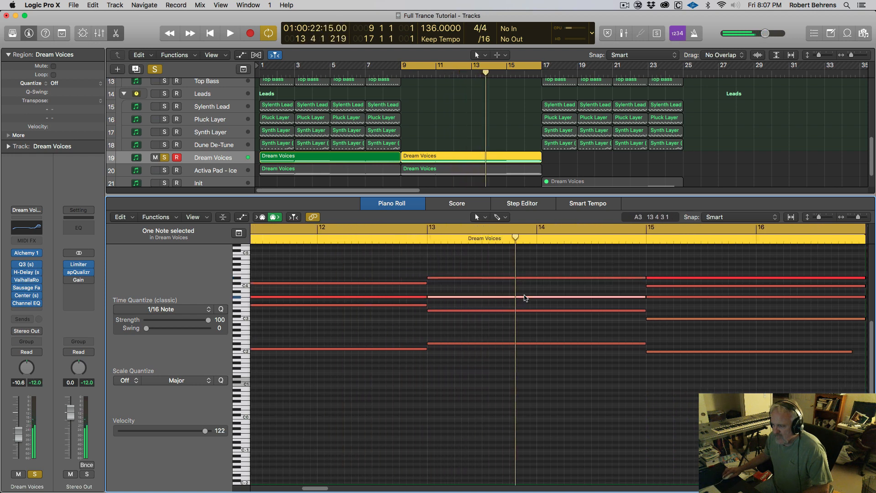
drag(524, 297, 524, 289)
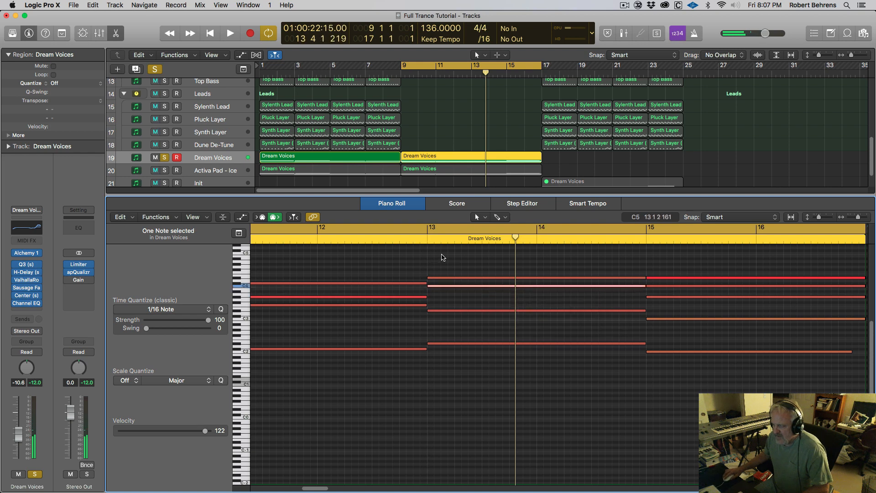
key(space)
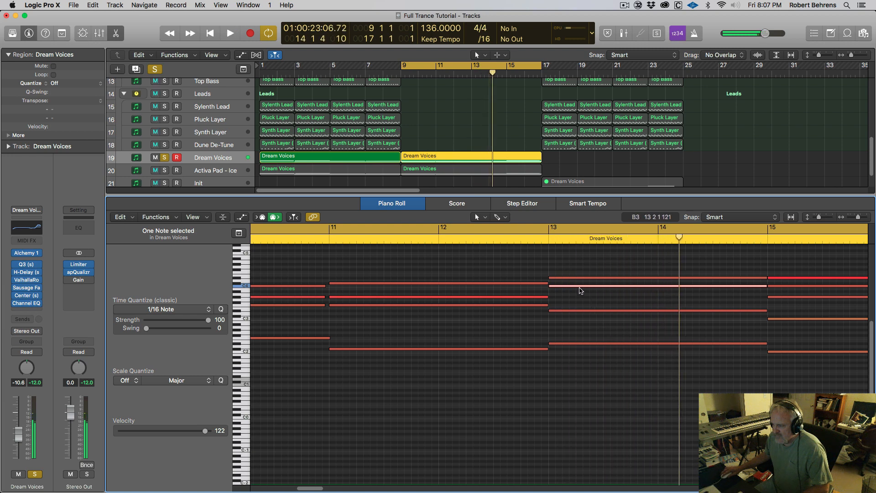
click(582, 278)
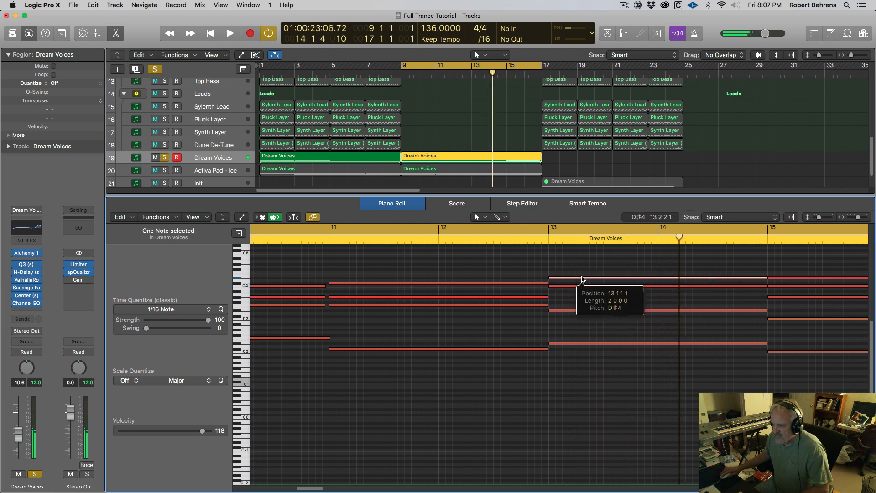
mouse_move(582, 278)
mouse_down()
mouse_move(576, 299)
mouse_move(576, 278)
mouse_up()
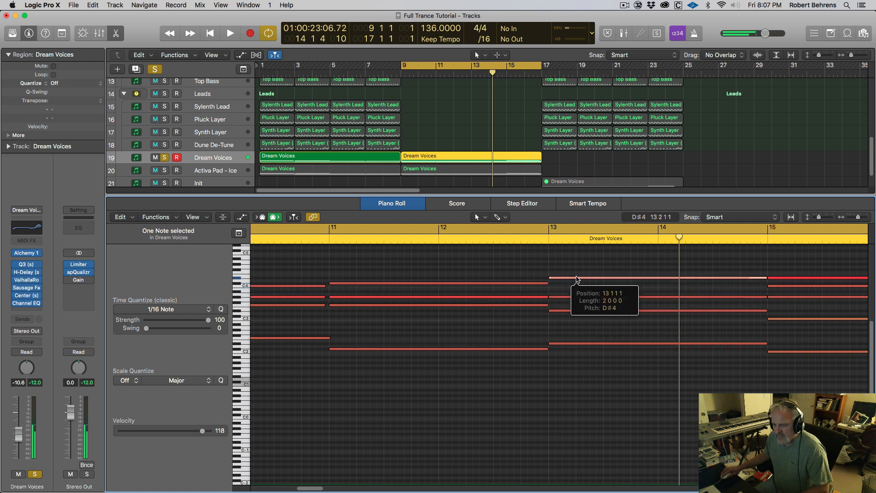
Step: Replay the progression from bar 9 and check the two notes below the top note of the bar 15 chord
key(space)
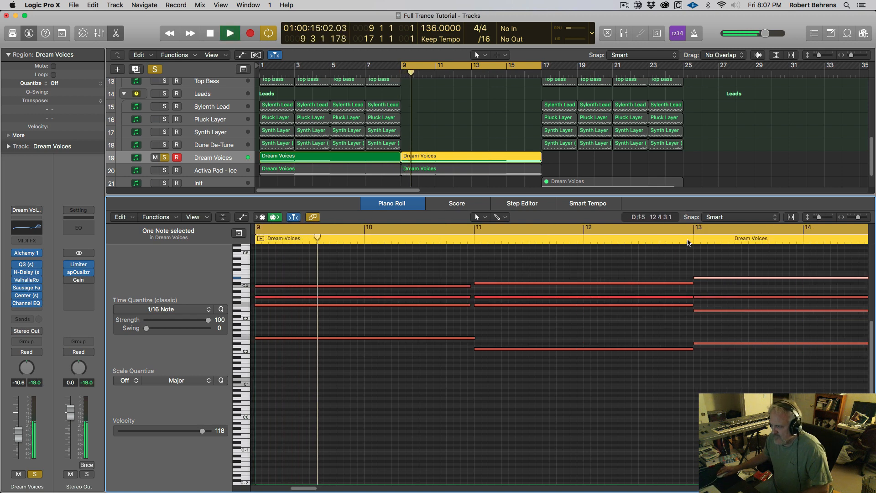
click(688, 242)
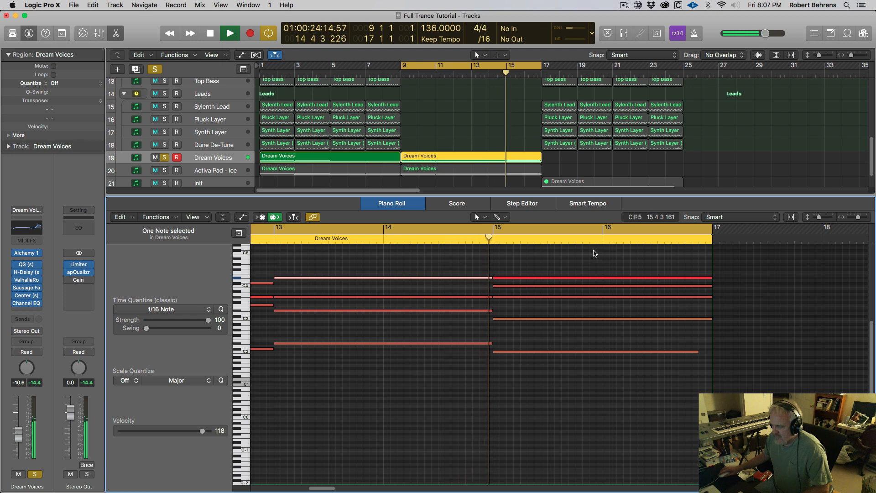
key(space)
click(546, 289)
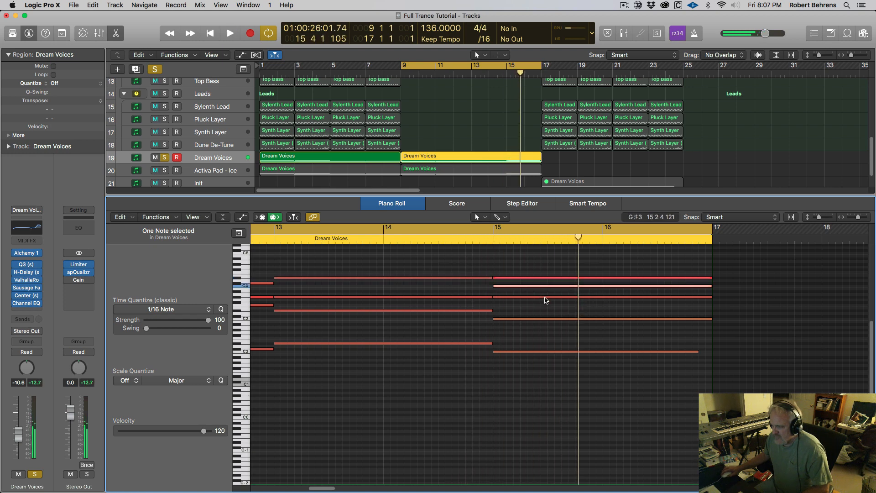
click(539, 296)
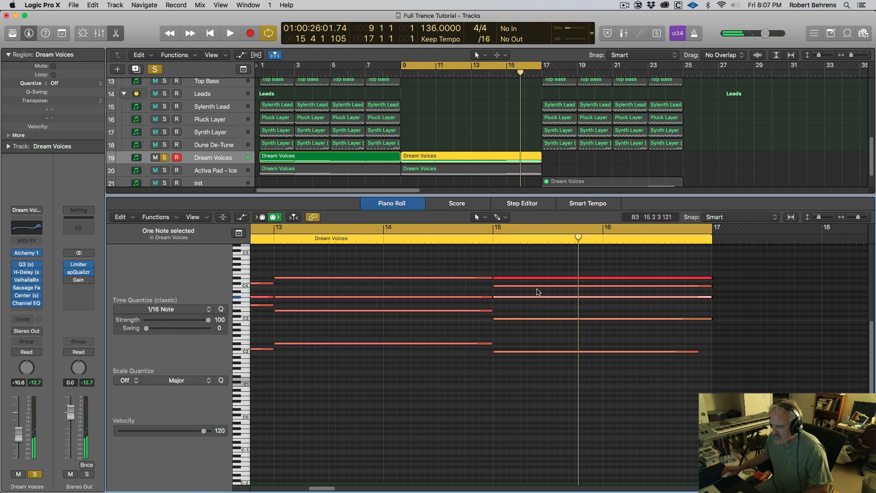
Step: Audition the progression once more and lengthen the bar 15 chord's lowest note to the region's end at bar 17
key(space)
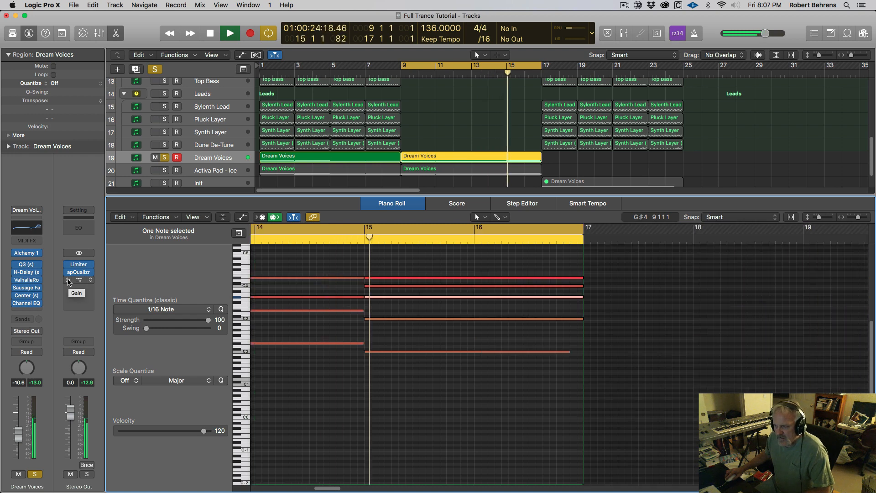
key(space)
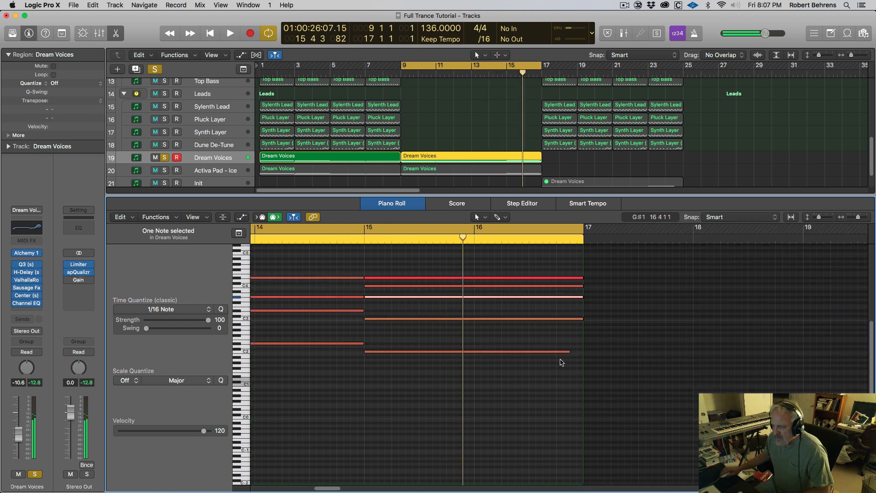
drag(567, 351, 582, 351)
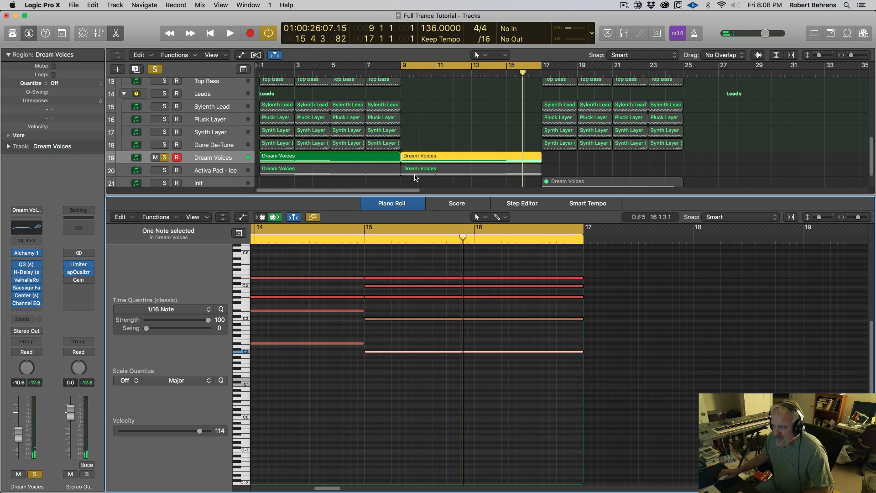
Step: Replace the bar 9 region on the Activa Pad track with a copy of the edited Dream Voices region from track 19
click(409, 173)
click(416, 158)
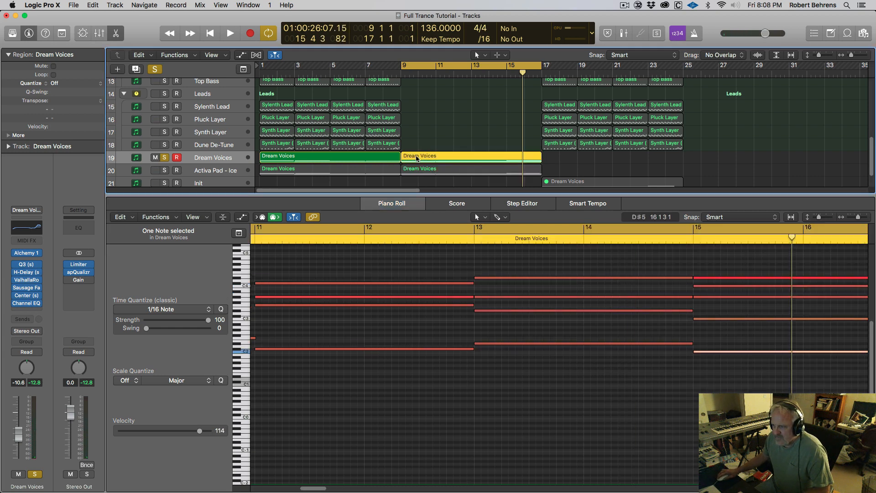
click(420, 175)
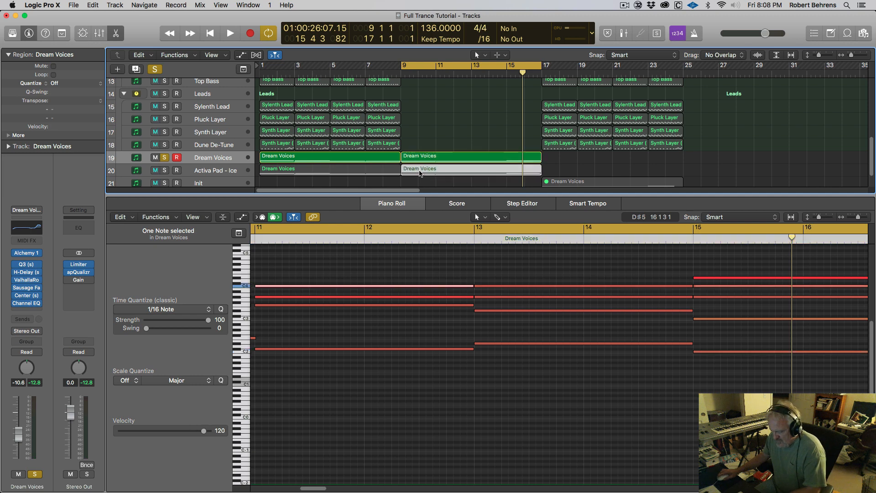
click(420, 158)
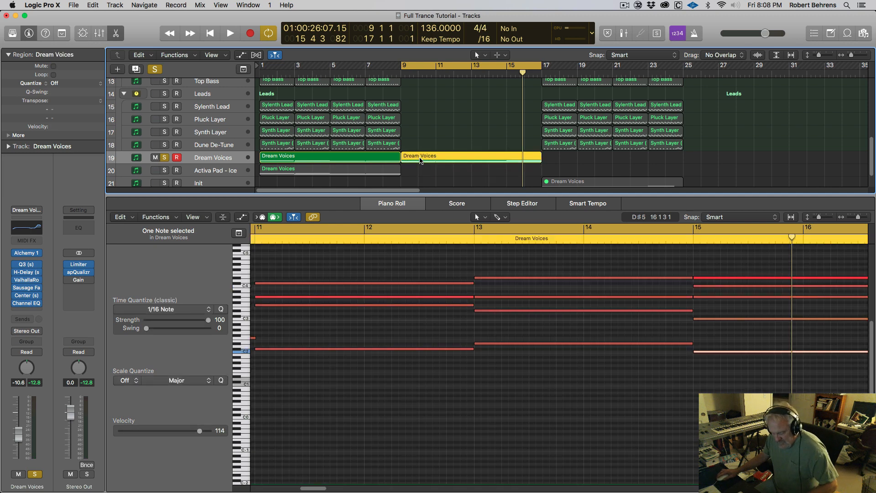
drag(418, 159, 419, 177)
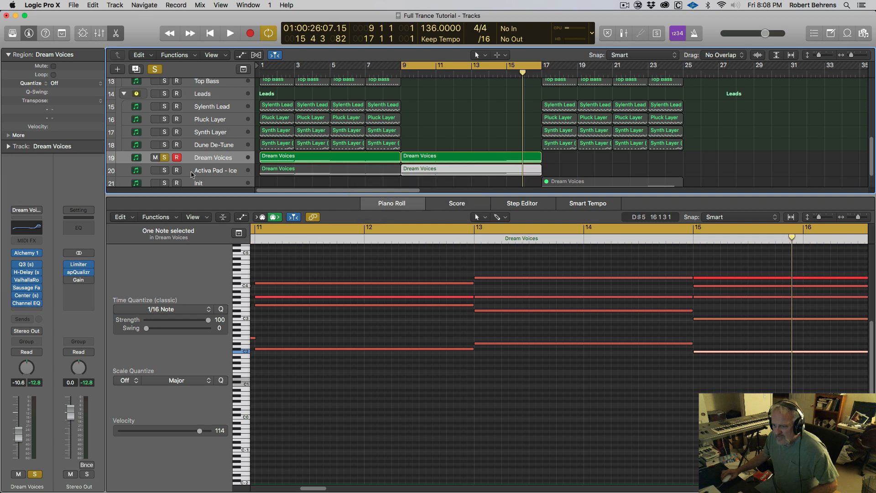
Step: Solo the Activa Pad track together with Dream Voices and audition both pads over bars 9 to 17
click(164, 170)
key(shift+space)
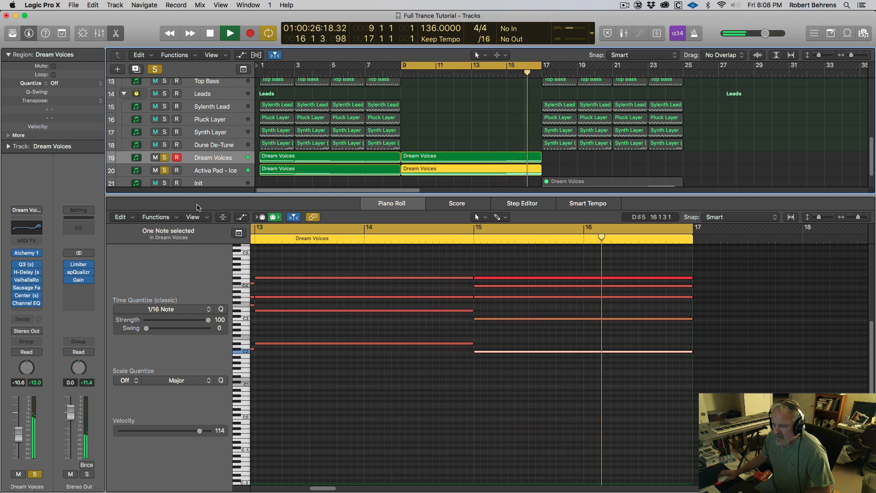
key(space)
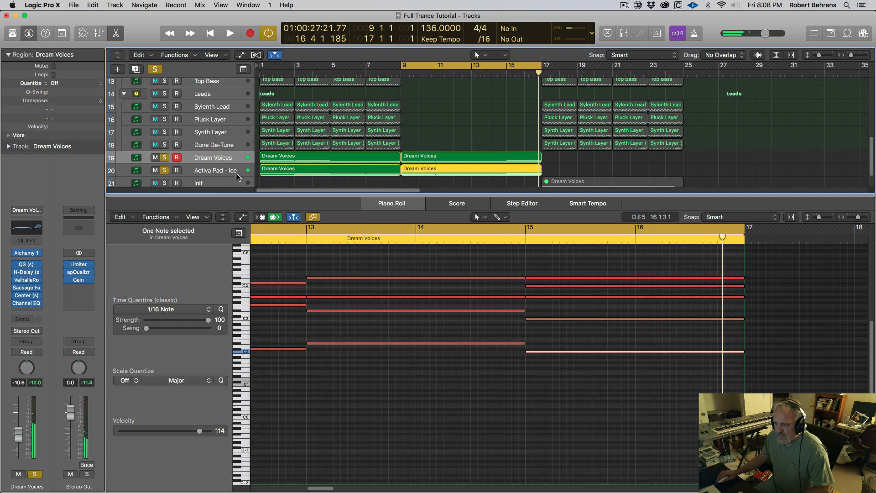
Step: Create two empty software instrument tracks directly below the Activa Pad track
click(240, 172)
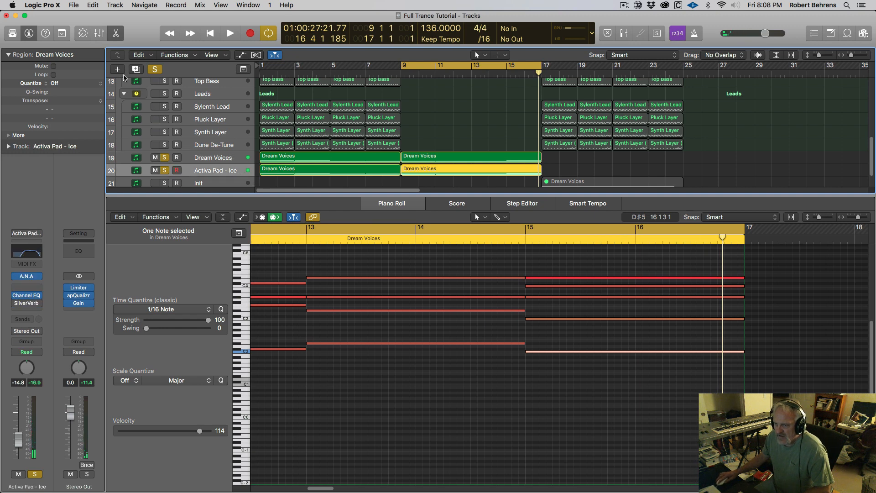
key(alt+super+n)
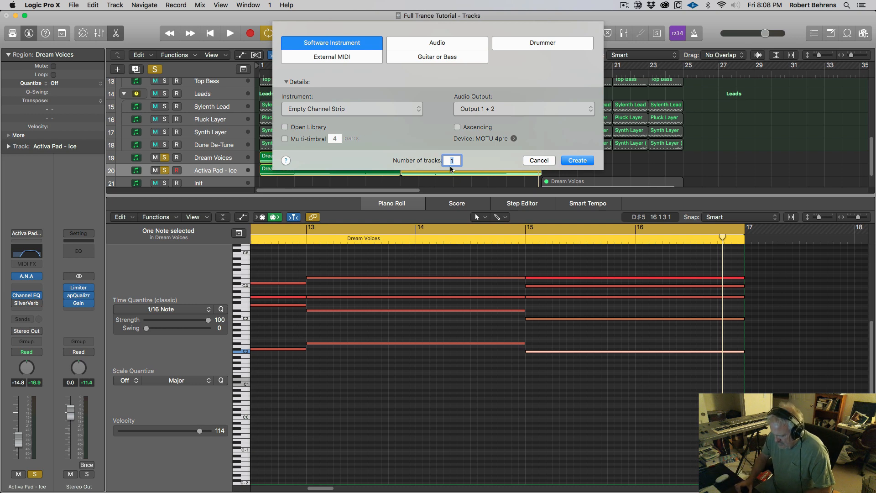
click(572, 162)
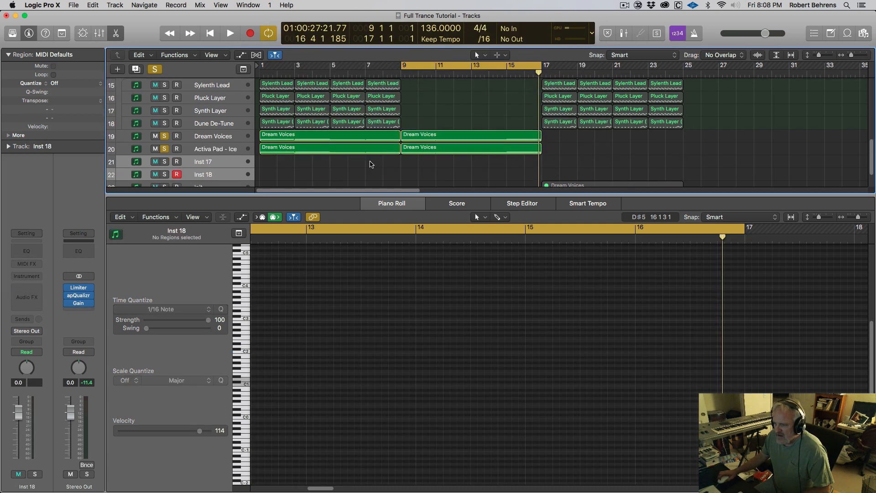
Step: Copy the two bar 9 Dream Voices regions from tracks 19 and 20 onto the Inst 17 and Inst 18 tracks
drag(413, 127, 417, 153)
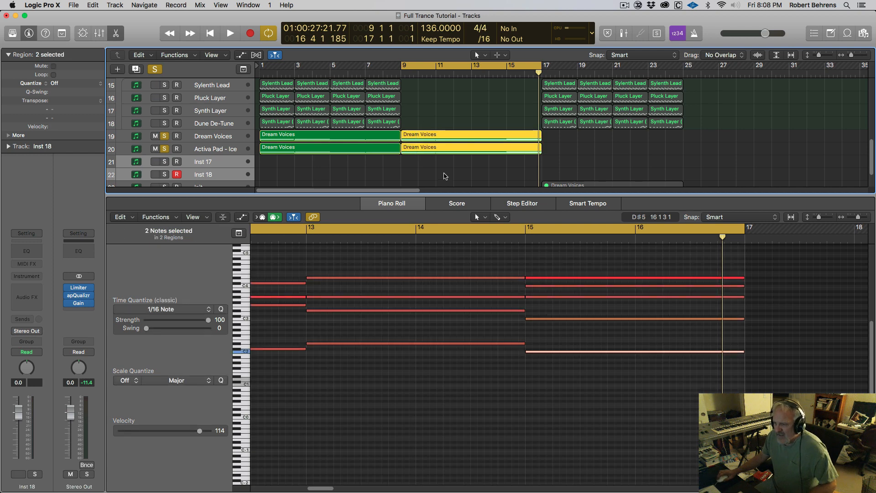
drag(444, 174, 385, 136)
click(456, 159)
drag(457, 164, 437, 172)
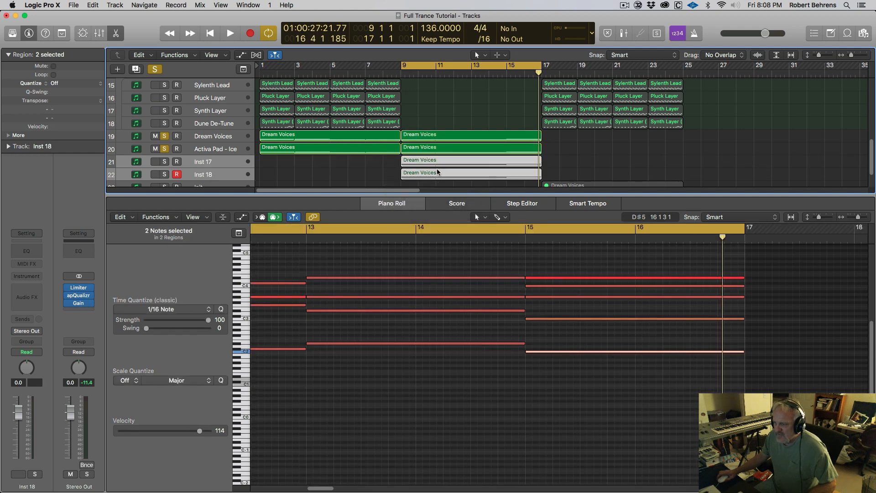
click(166, 162)
click(165, 175)
click(209, 137)
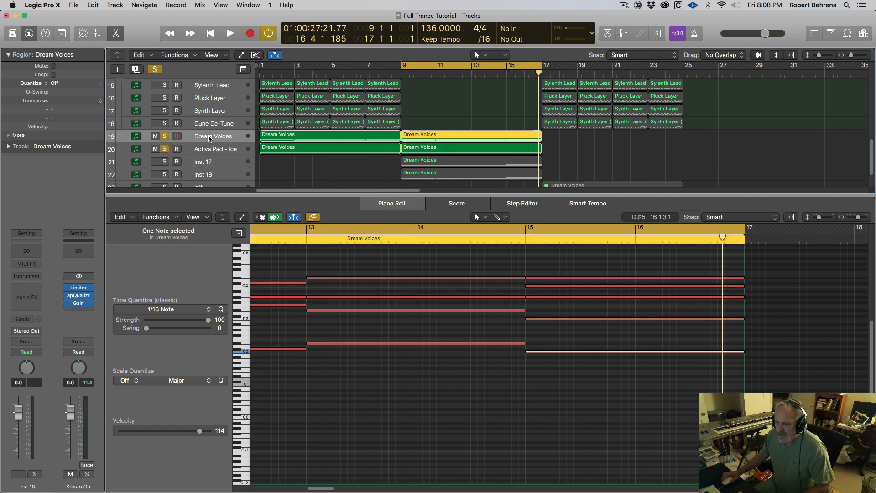
click(179, 151)
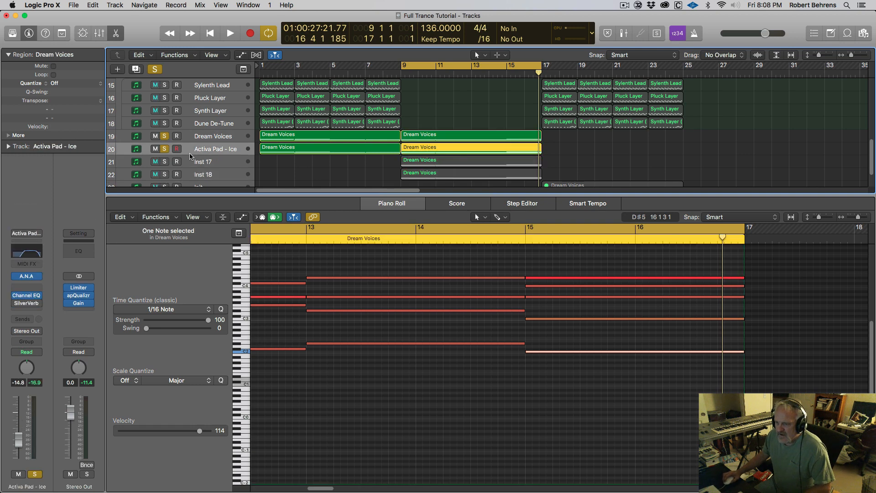
click(165, 149)
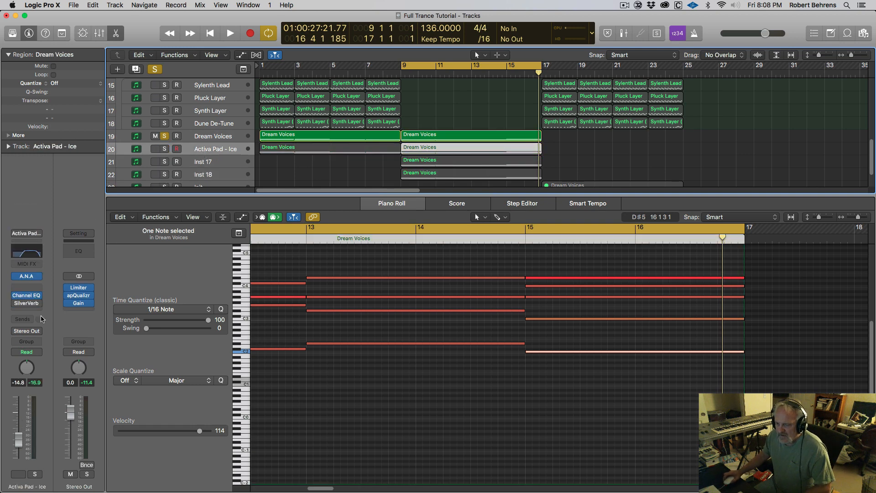
click(38, 278)
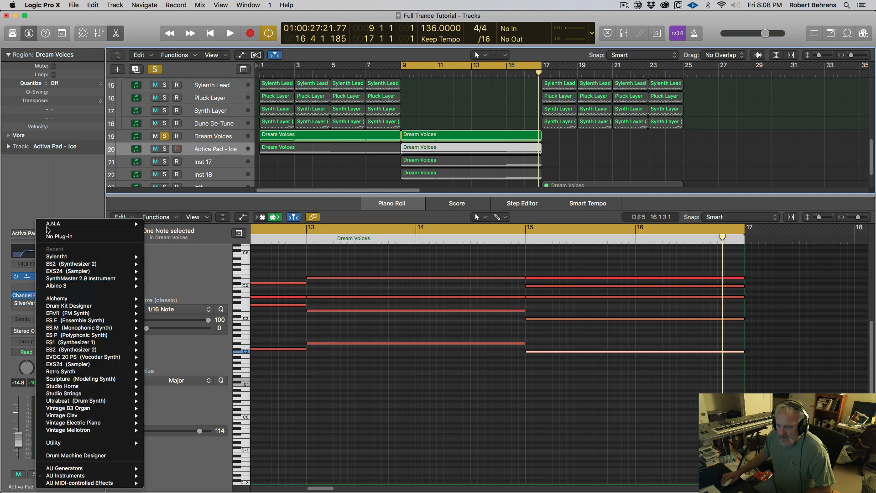
click(46, 228)
click(166, 148)
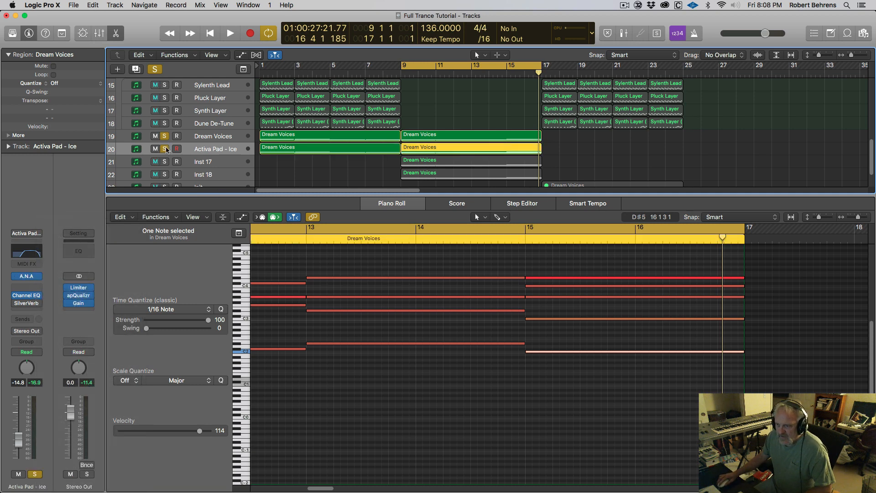
click(166, 150)
click(165, 149)
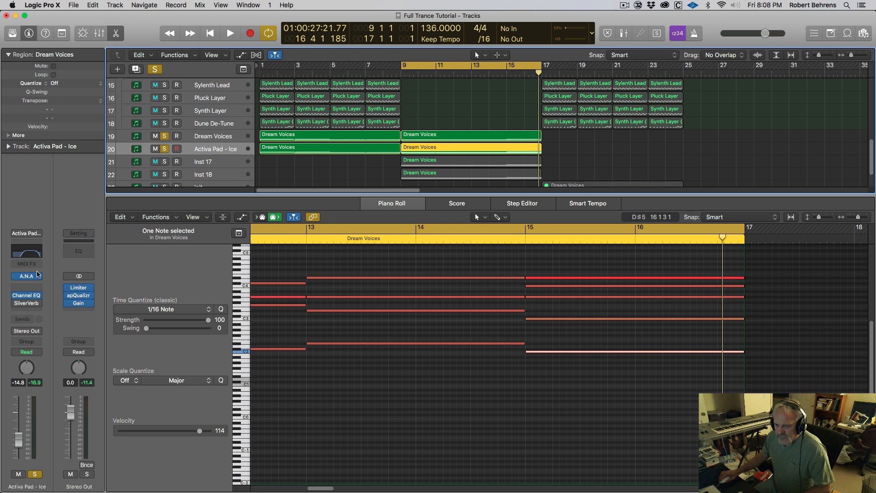
Step: Load the Prophecy pad preset in the A.N.A instrument of the Activa Pad track and move its window clear of the tracks
click(33, 277)
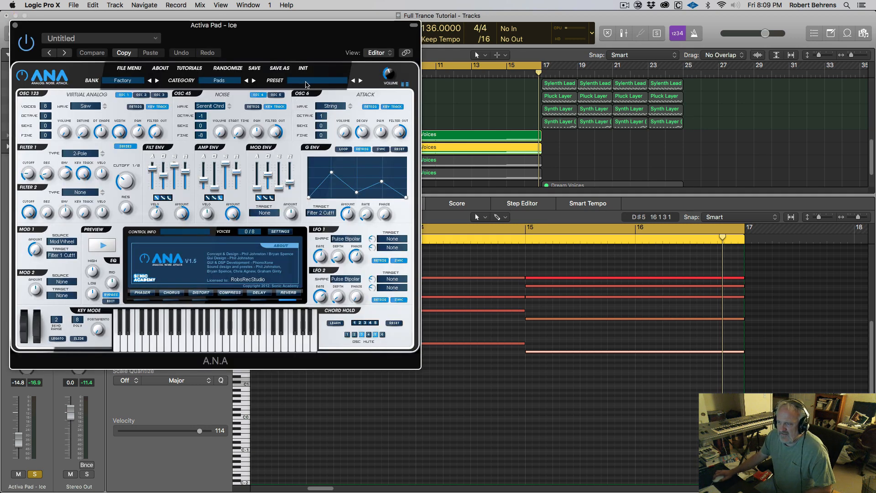
click(312, 81)
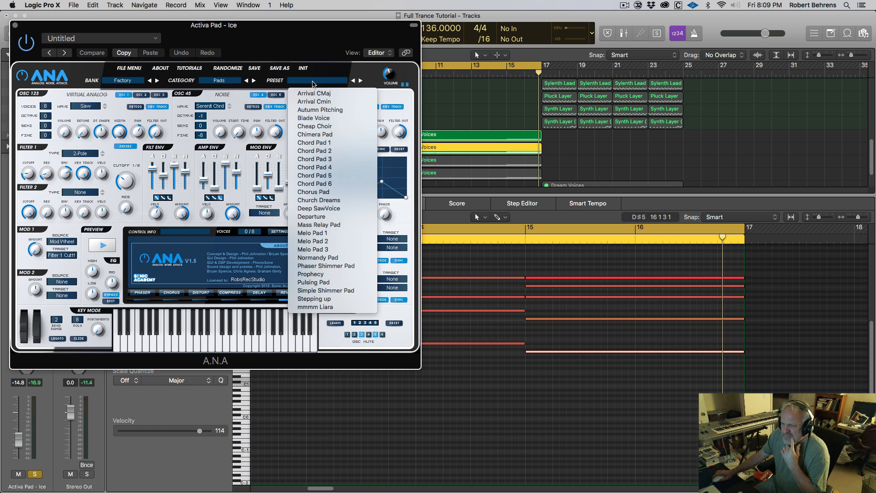
click(333, 276)
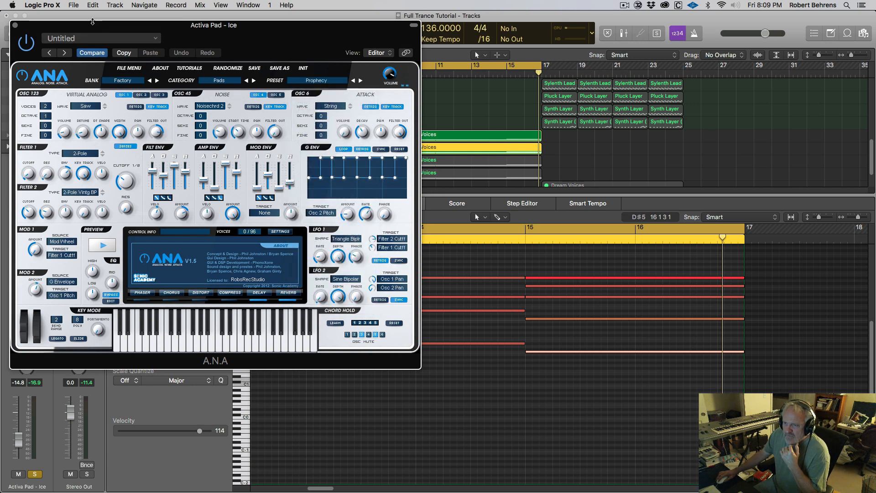
drag(90, 26, 592, 171)
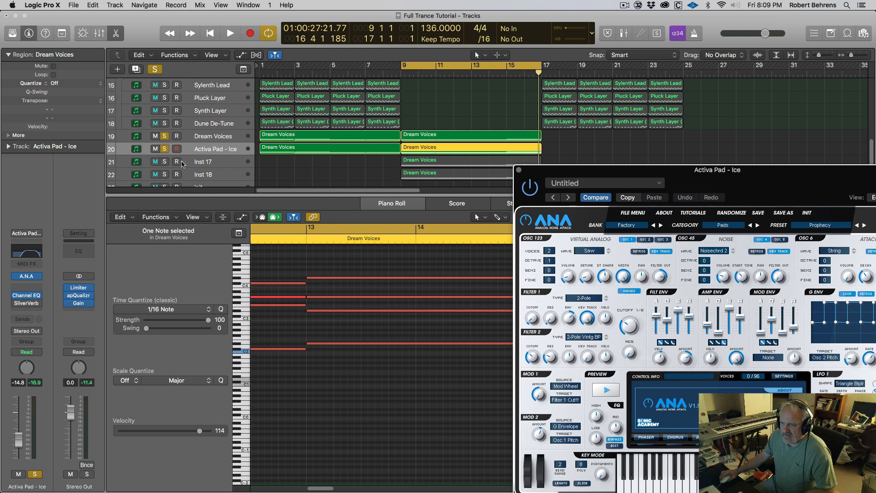
Step: Solo only the Inst 17 track and audition it from bar 9
click(164, 162)
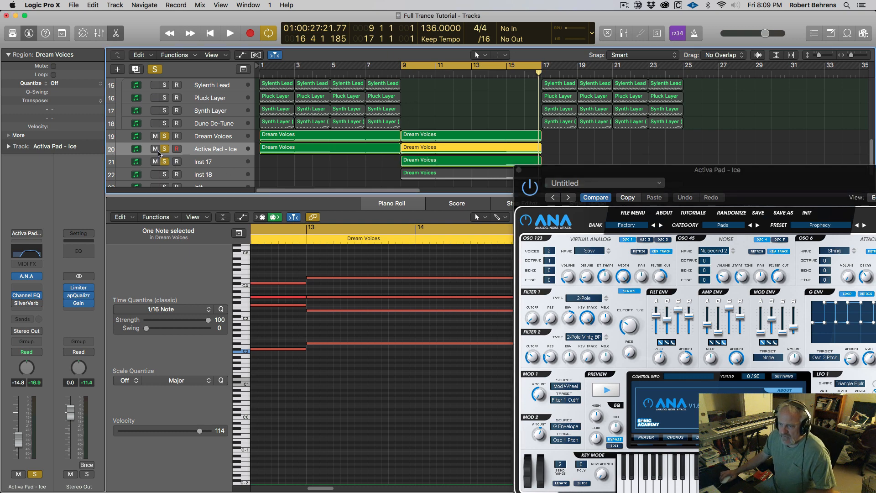
click(165, 149)
click(165, 136)
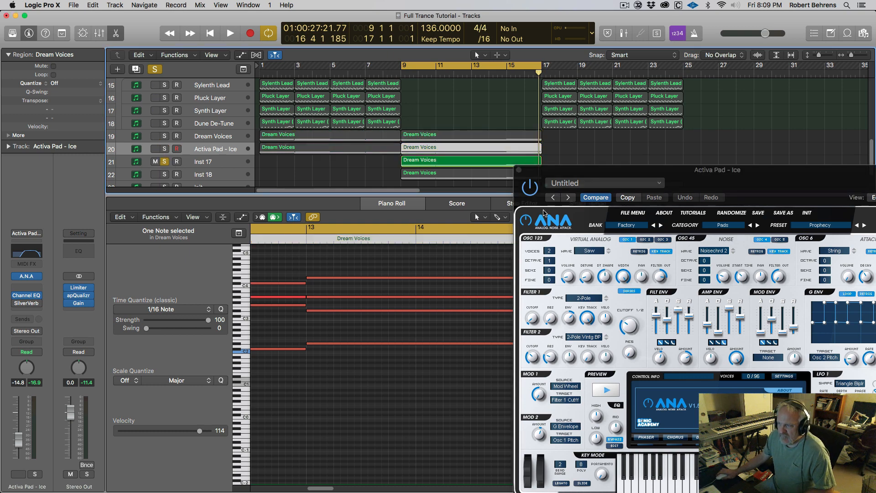
key(space)
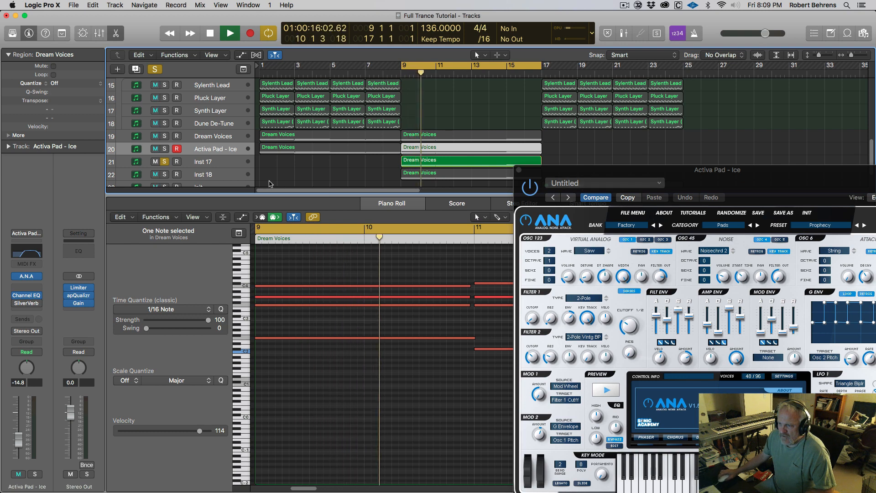
key(space)
click(222, 166)
key(space)
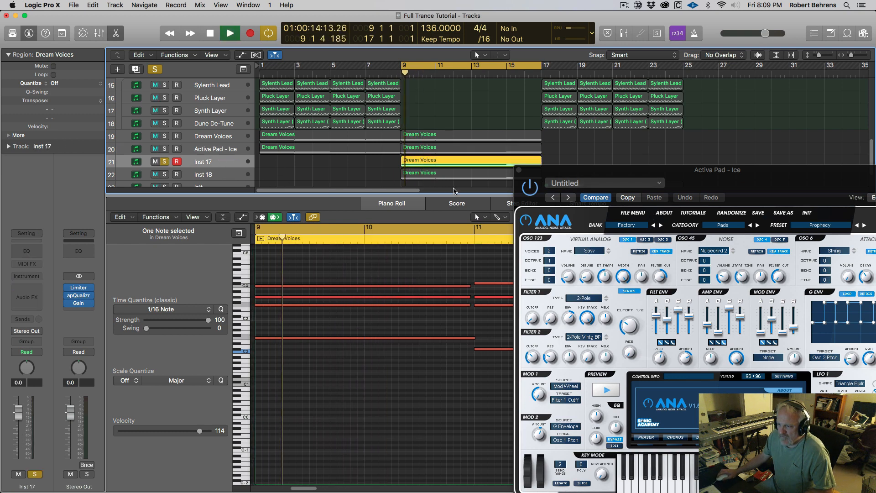
drag(570, 177, 470, 171)
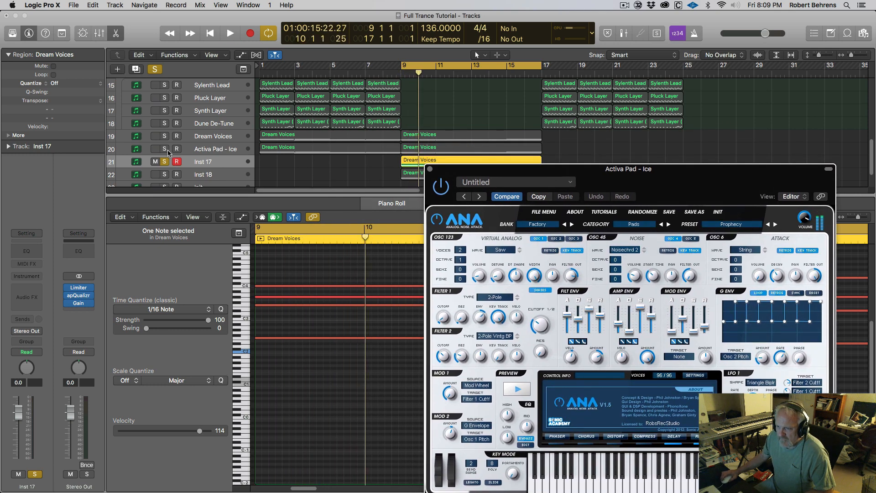
Step: Solo the Activa Pad track alongside Inst 17 and audition the Prophecy preset from bar 9
click(199, 151)
click(165, 149)
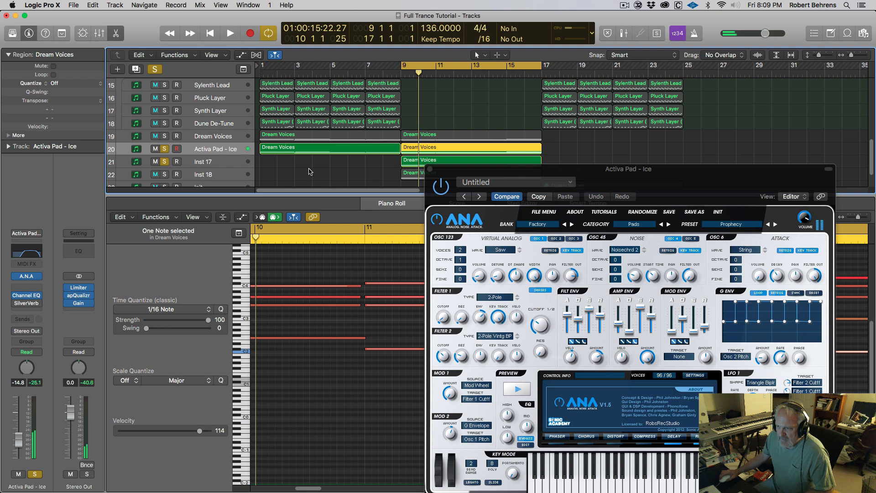
key(space)
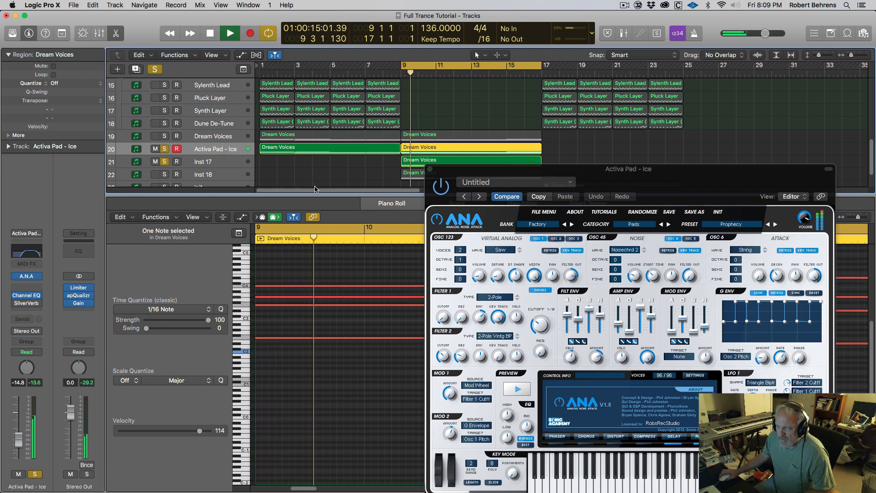
drag(492, 169, 371, 158)
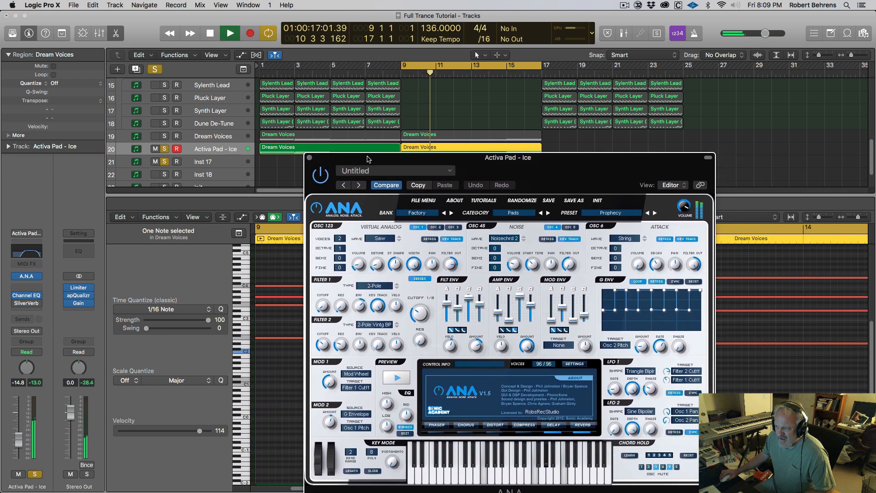
key(space)
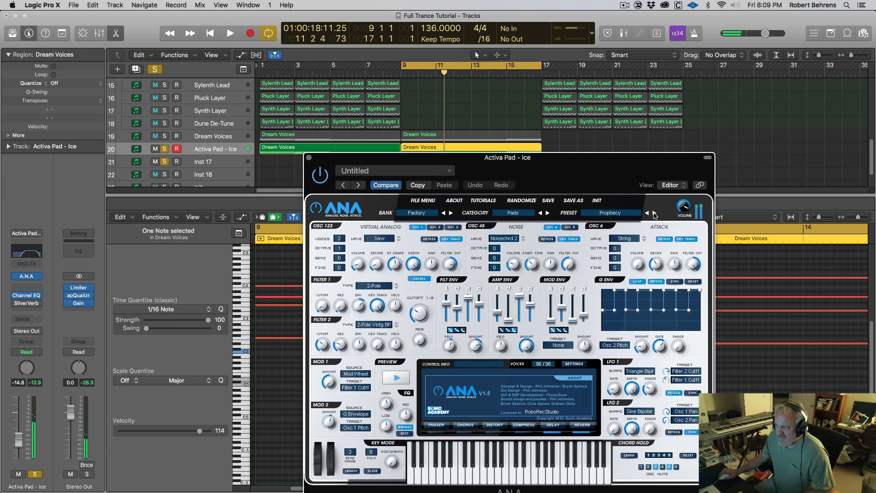
Step: Audition the pad presets following Prophecy in A.N.A and settle on Simple Shimmer Pad
click(654, 213)
key(space)
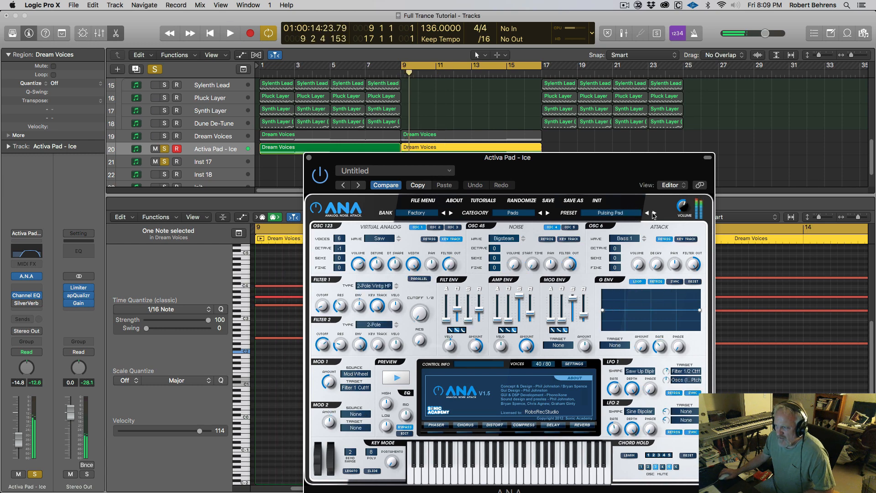
click(654, 213)
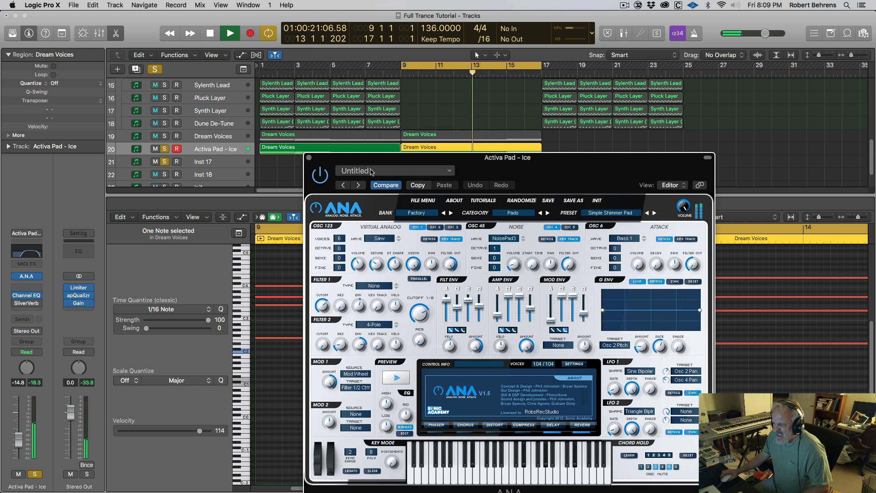
drag(362, 159, 421, 171)
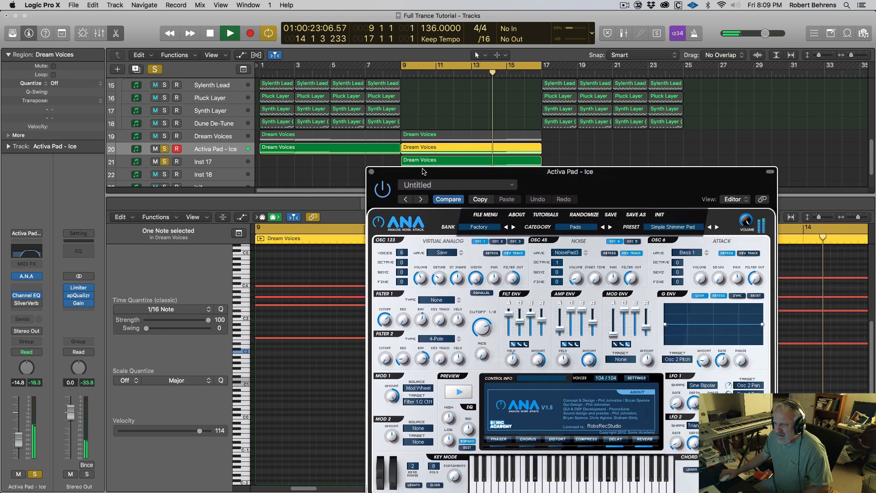
Step: Adjust the Activa Pad Channel EQ: low cut 79 Hz, 1600 Hz band -0.5 dB, high cut 13600 Hz, 10000 Hz shelf -19.5 dB
click(36, 251)
click(26, 251)
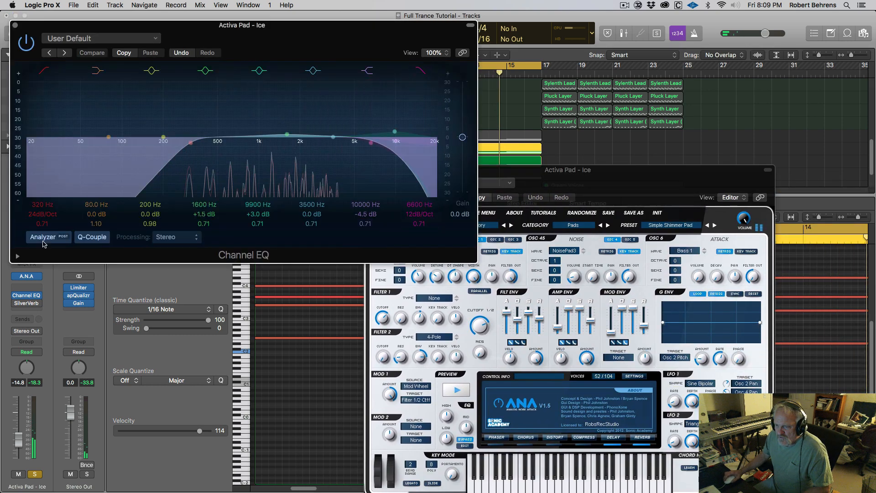
drag(124, 143, 108, 141)
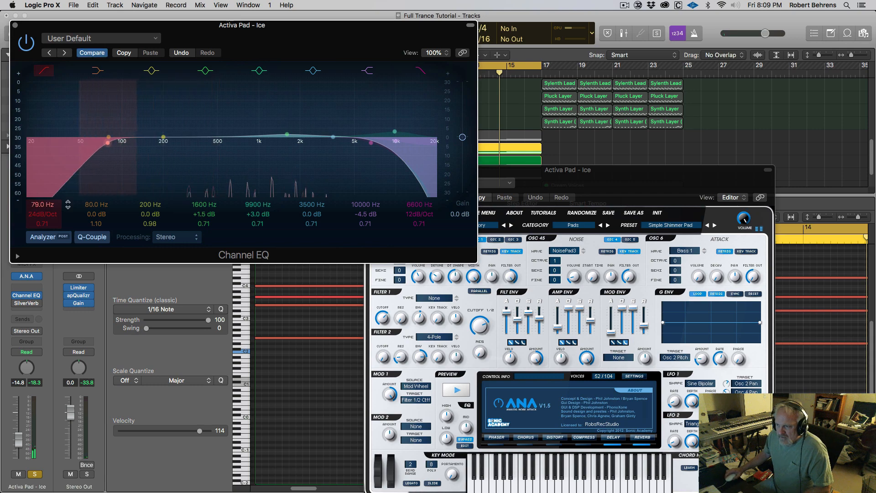
drag(287, 134, 288, 144)
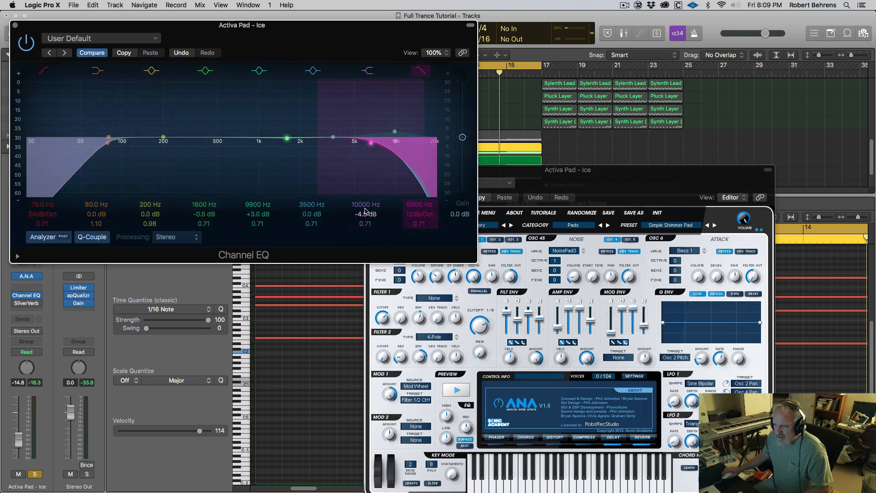
drag(415, 204, 415, 188)
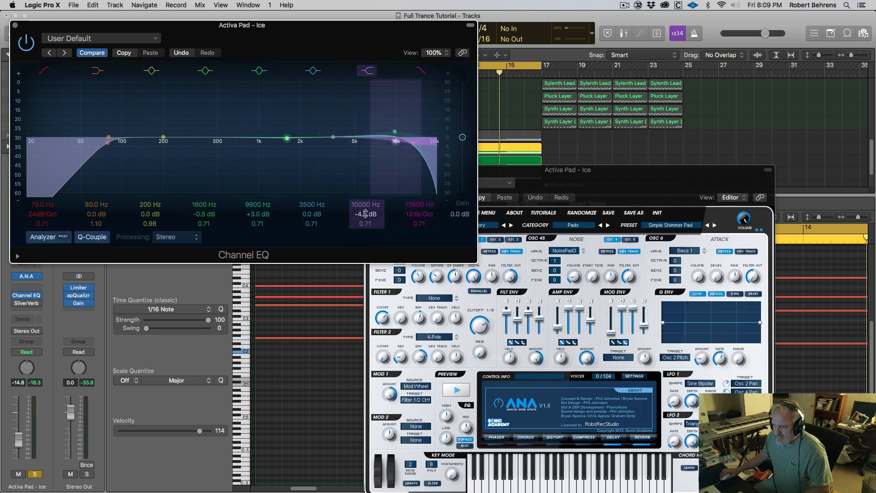
drag(365, 213, 365, 236)
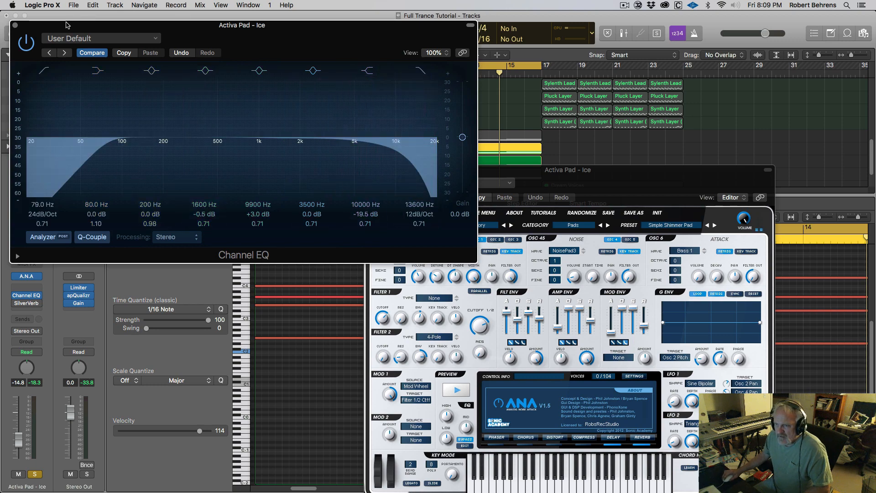
Step: Move the Channel EQ window aside and audition the equalized Activa Pad from bar 9
drag(67, 25, 648, 134)
key(space)
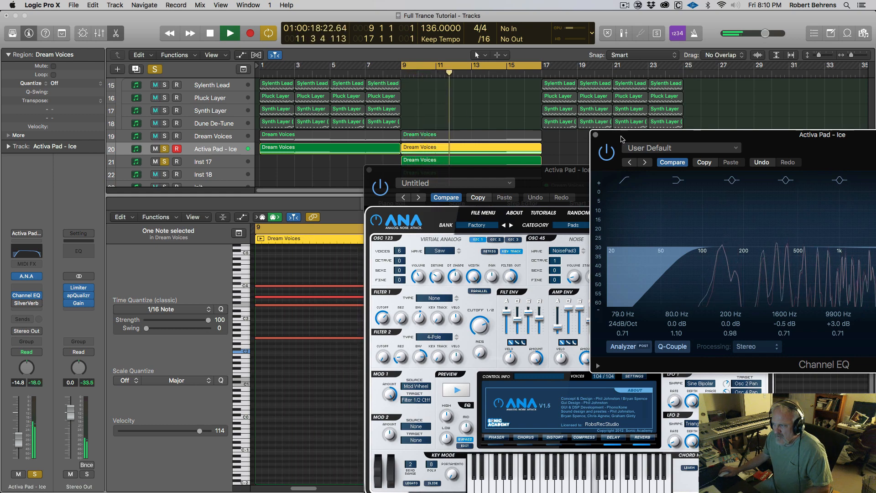
drag(627, 139, 703, 129)
key(space)
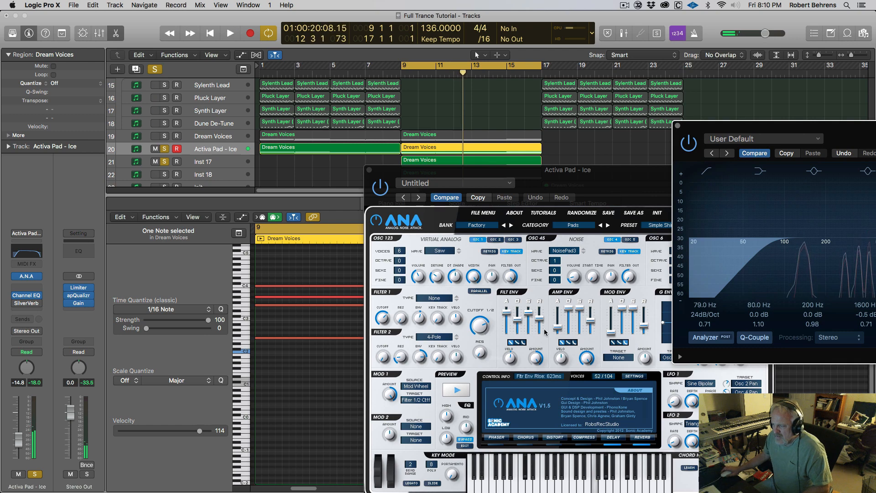
click(611, 337)
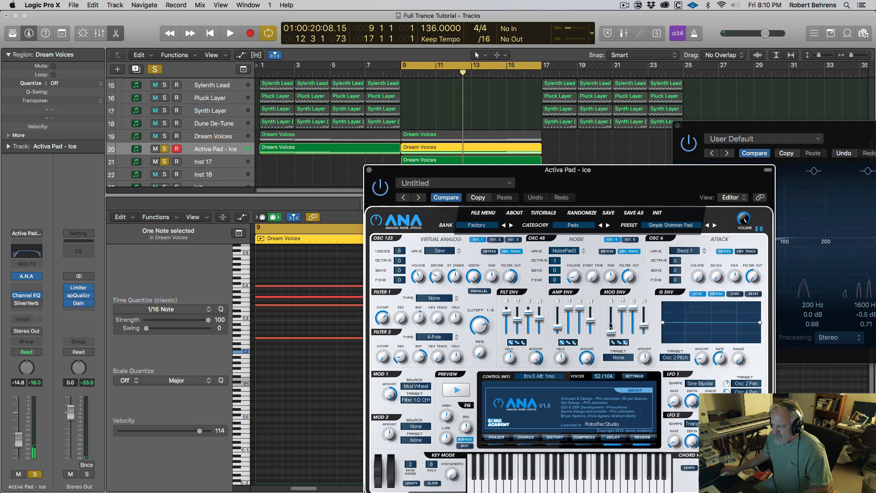
key(space)
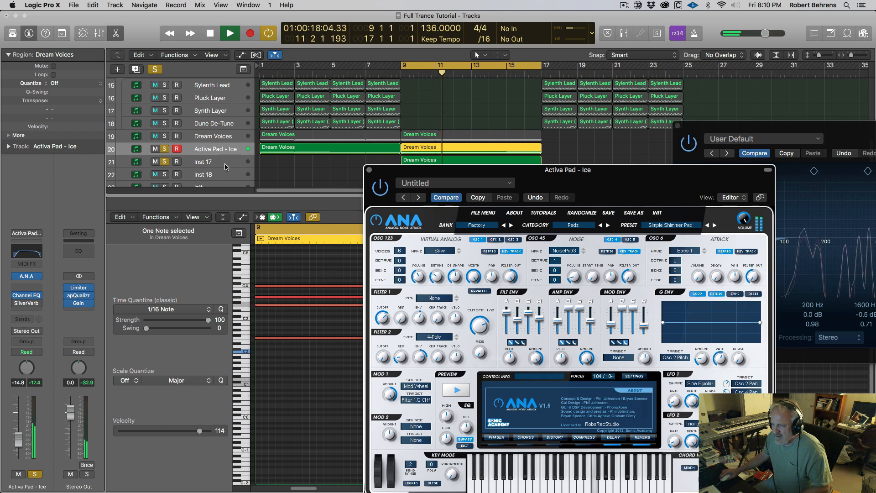
Step: Solo the Dream Voices track together with Activa Pad and audition both pads over bars 9 to 17
click(164, 136)
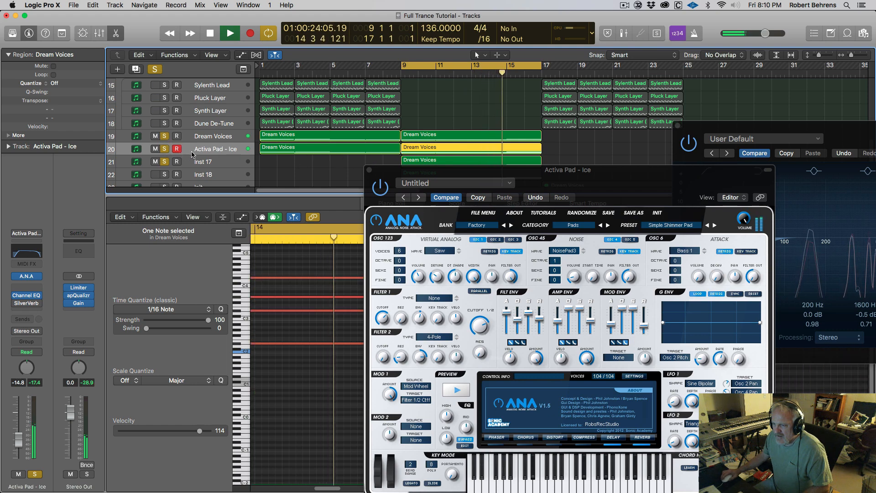
click(206, 139)
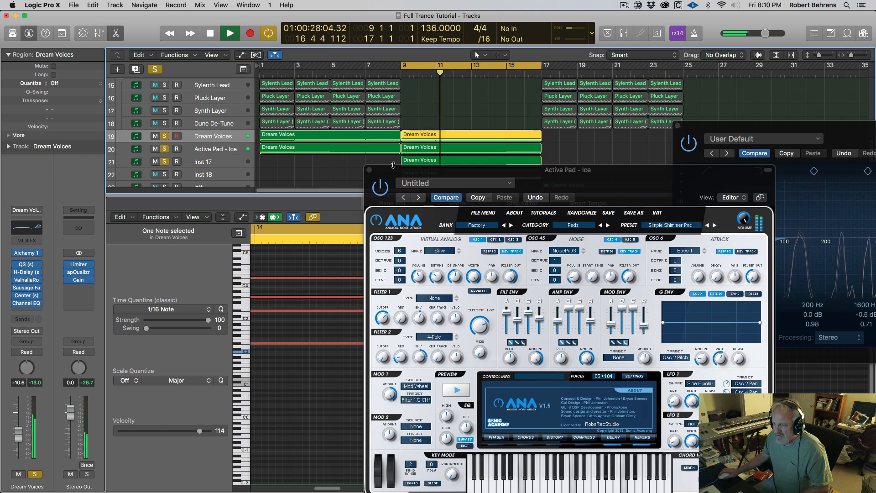
key(space)
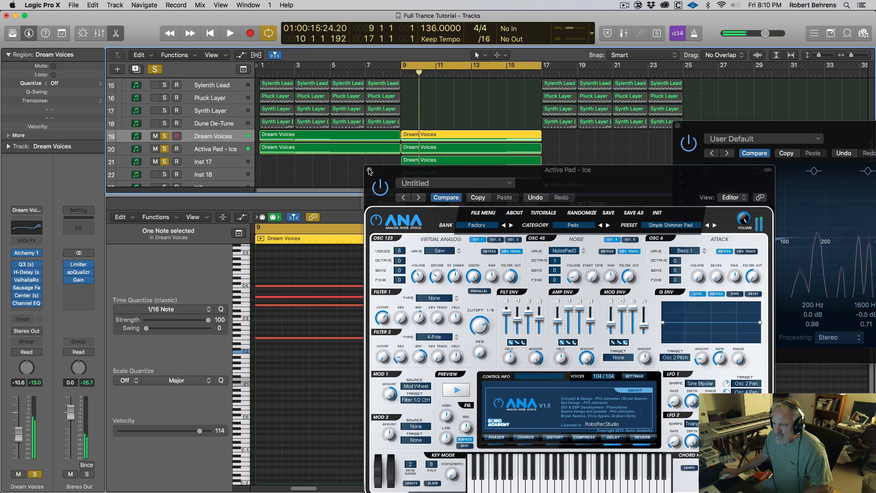
key(space)
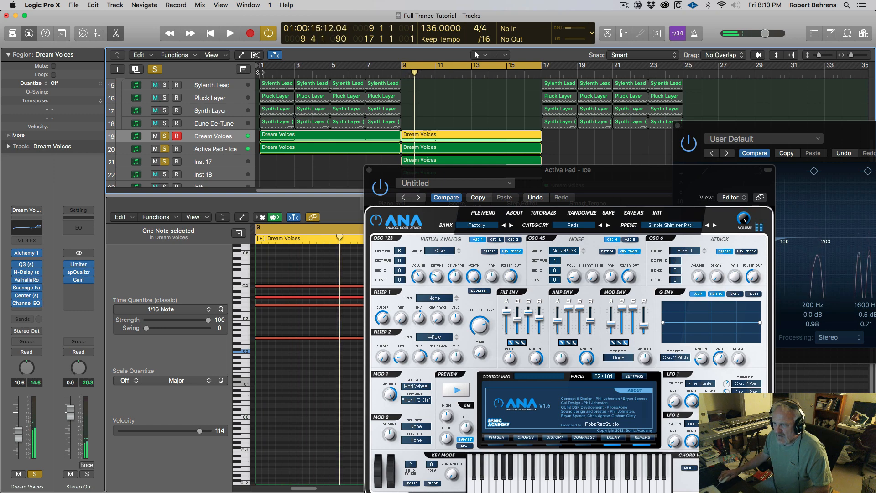
Step: Audition the soloed Dream Voices and Activa Pad from the song's start, stop playback and close the A.N.A window
key(Return)
key(space)
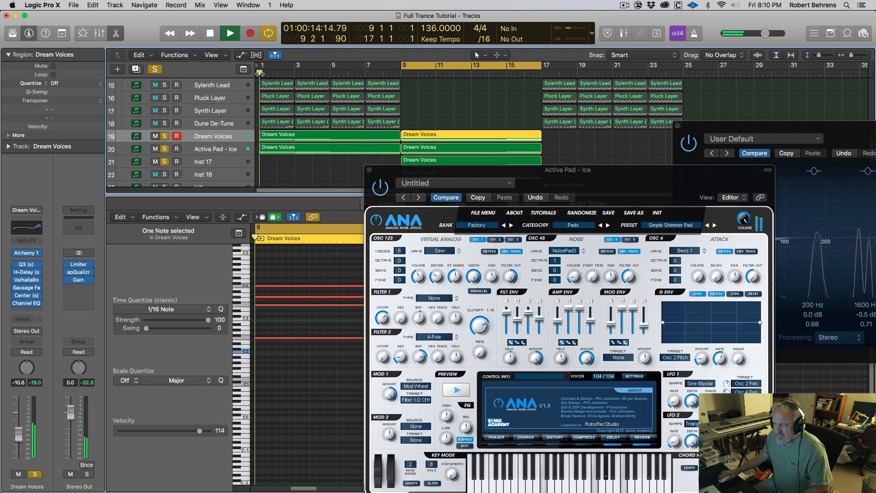
key(Return)
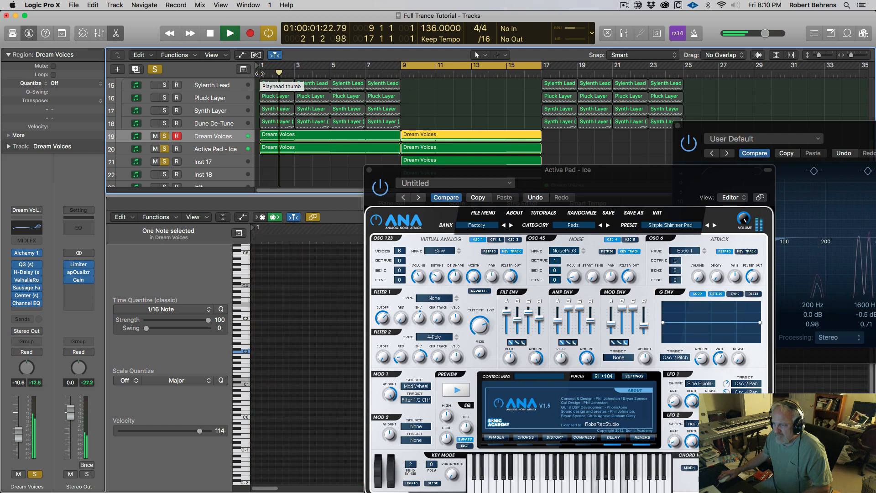
key(space)
click(369, 171)
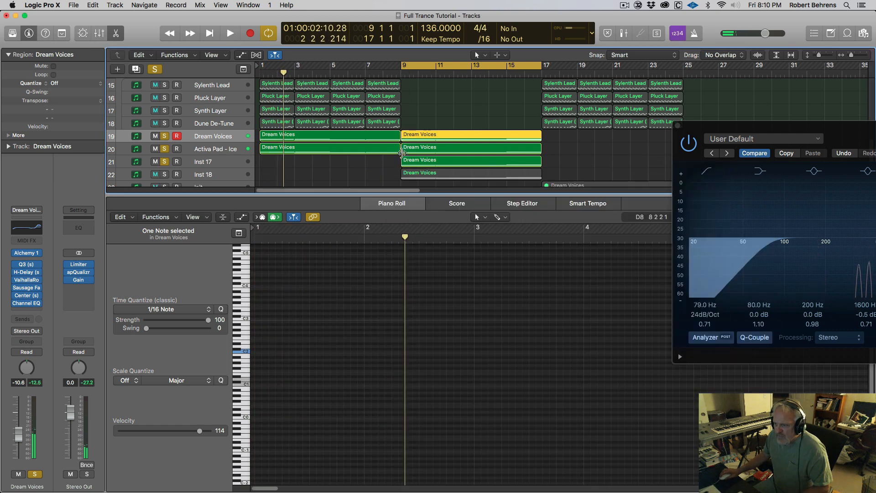
Step: Load the SynthMaster 2.9 Instrument from KV331Audio on the Inst 17 track
click(210, 163)
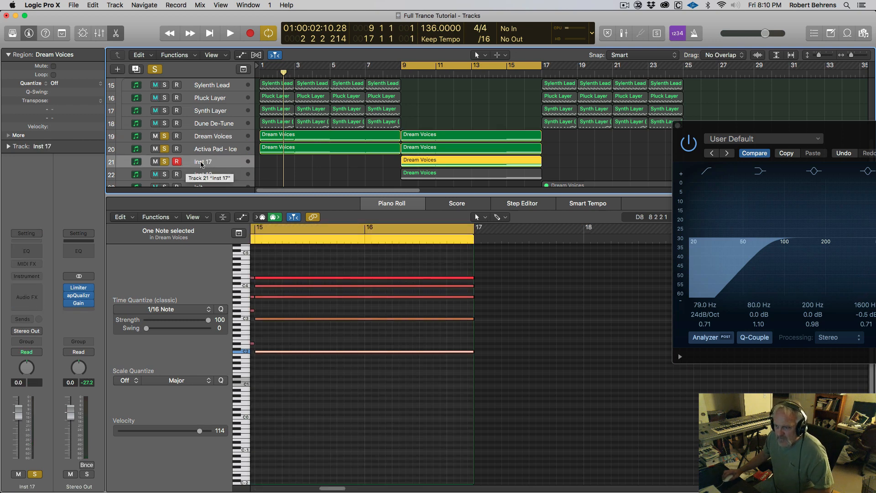
click(39, 276)
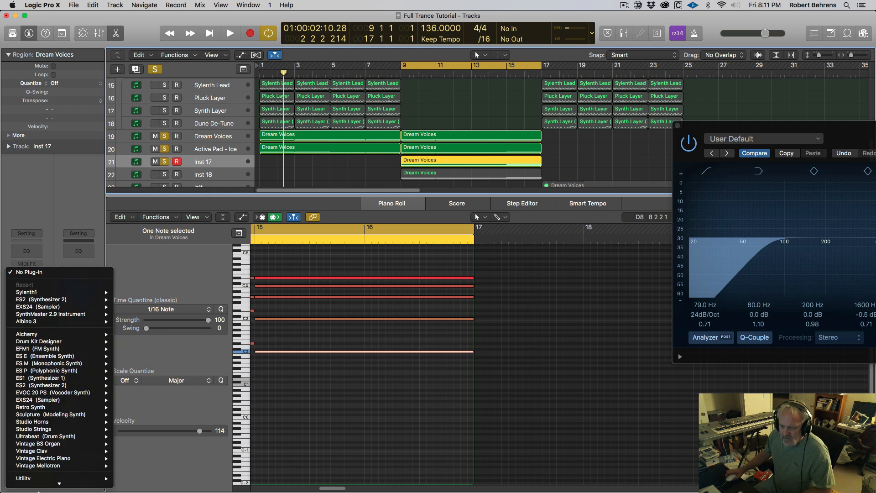
mouse_move(54, 475)
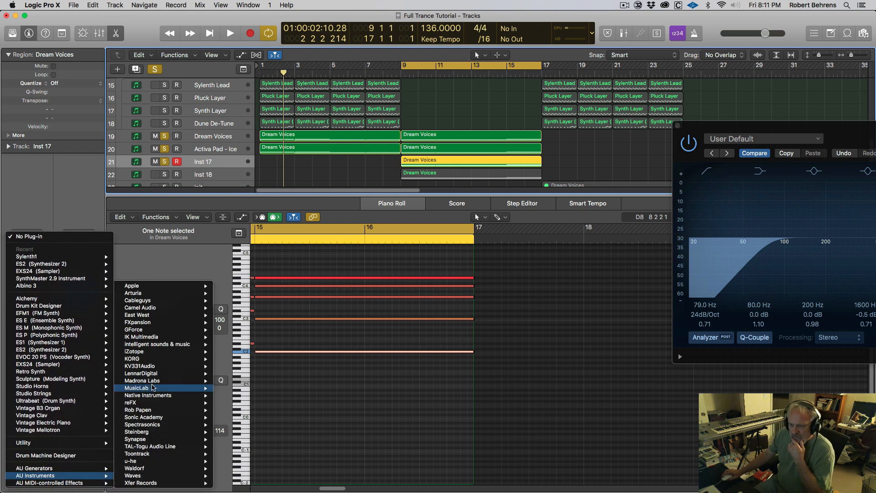
mouse_move(152, 368)
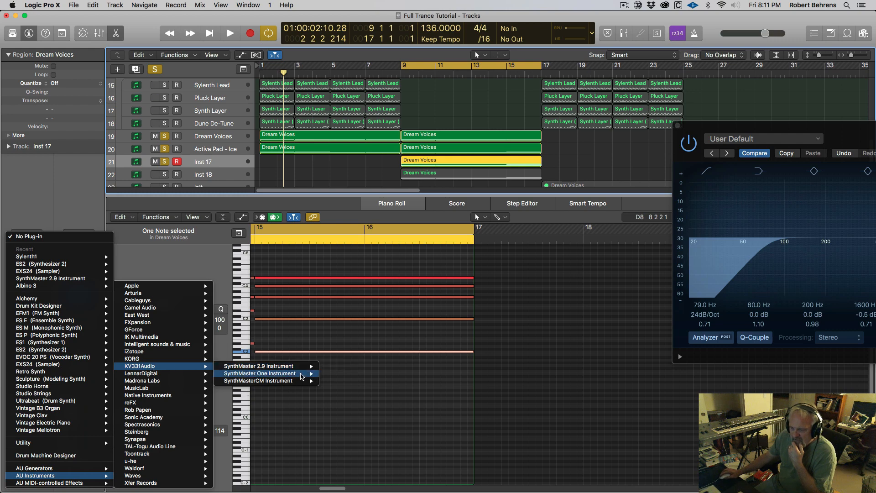
click(336, 367)
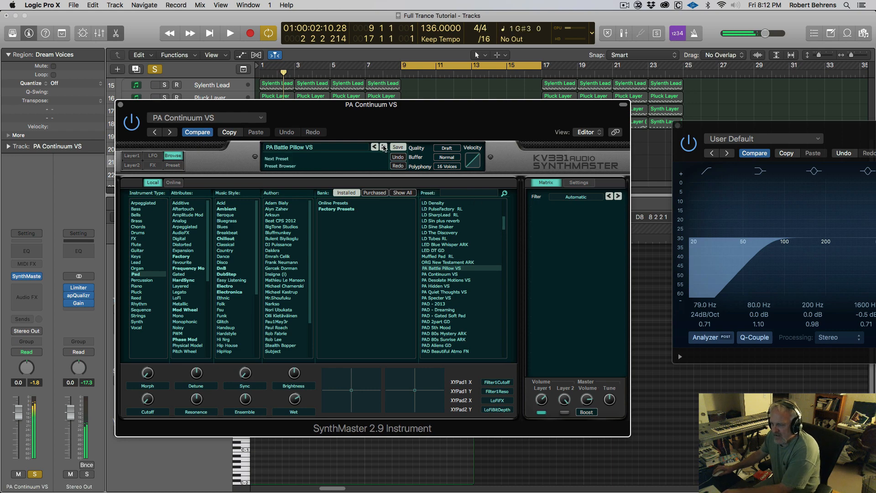
Step: Audition the SynthMaster presets following PA Battle Pillow VS, up to PA Quiet Thoughts VS
click(384, 147)
click(384, 147)
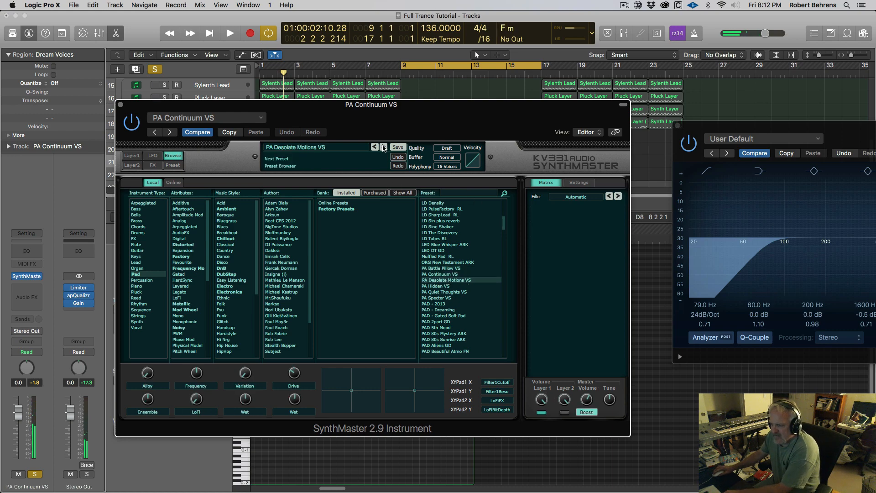
click(384, 146)
click(383, 147)
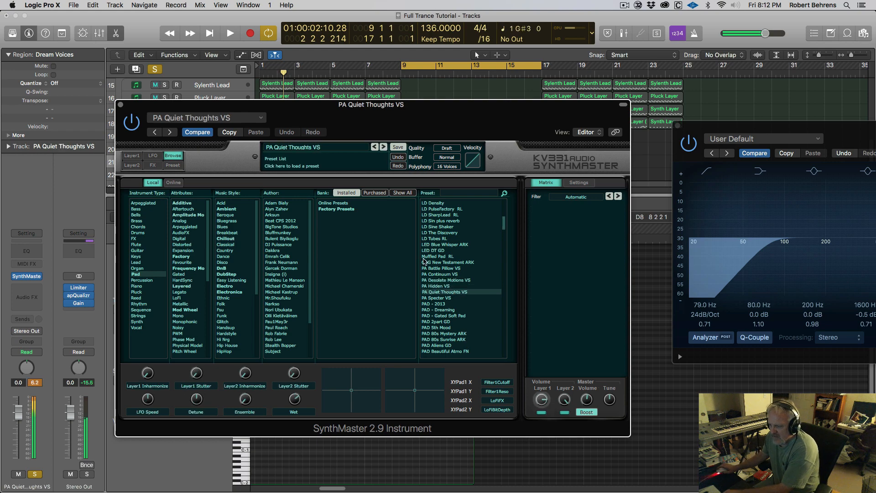
Step: Audition PAD - Gated Soft Pad and PAD - Dreaming, followed by the presets from PAD 2part GD through PAD Aliens GD
click(449, 315)
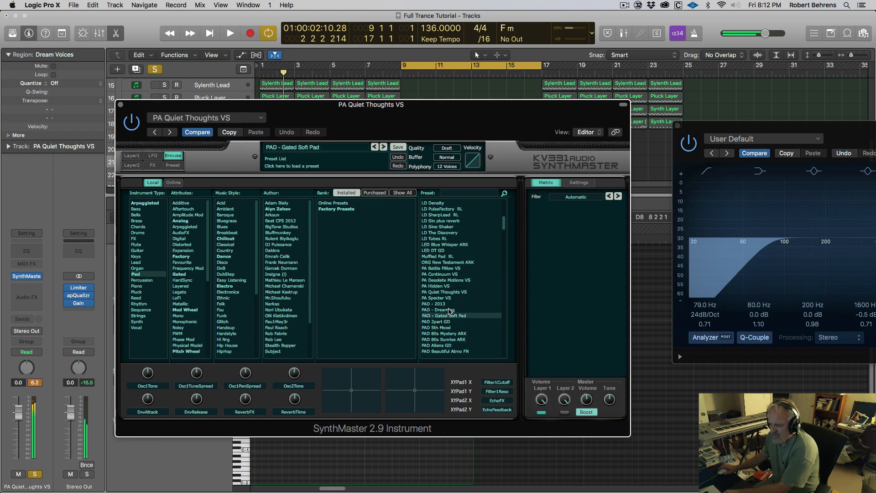
click(450, 309)
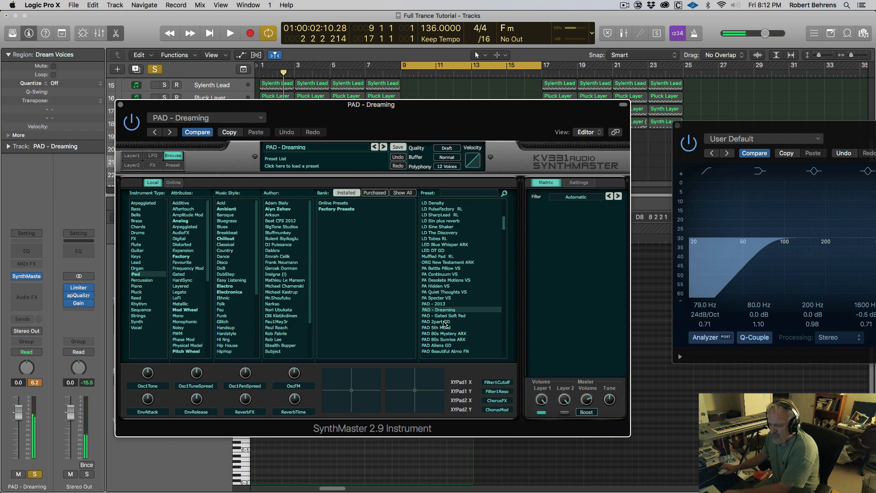
click(444, 321)
click(445, 328)
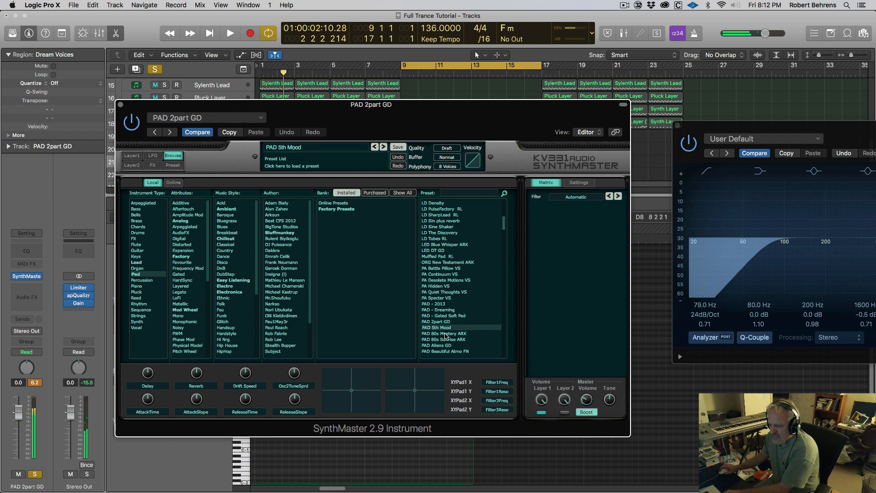
click(446, 333)
click(448, 340)
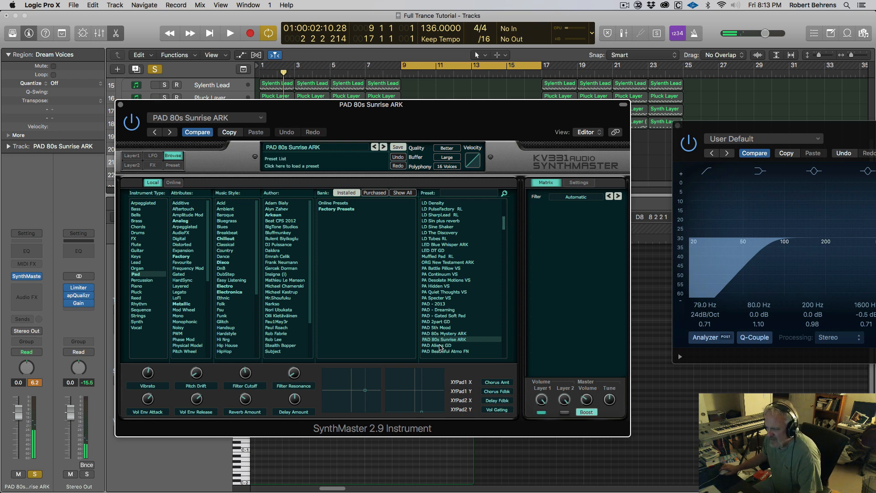
click(439, 345)
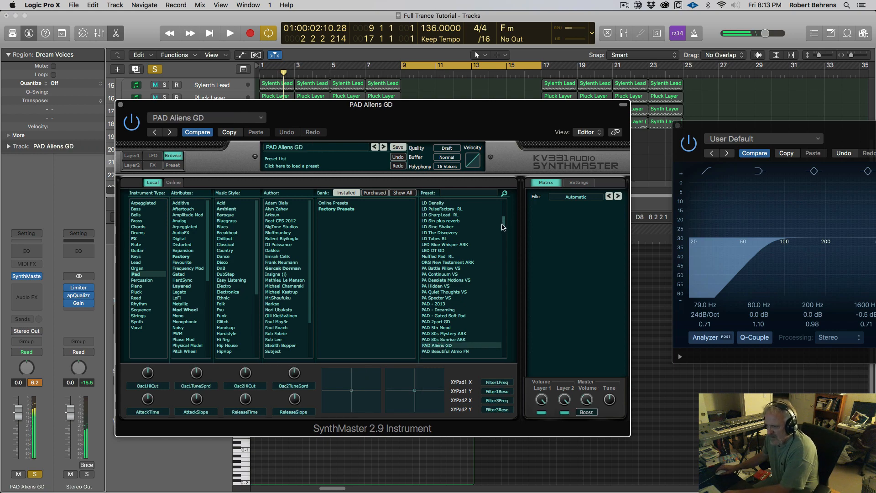
Step: Audition the presets FX Akai Sweep, LD SharpLead RL, PA Desolate Motions VS and PA Quiet Thoughts VS
scroll(463, 242, up, 3)
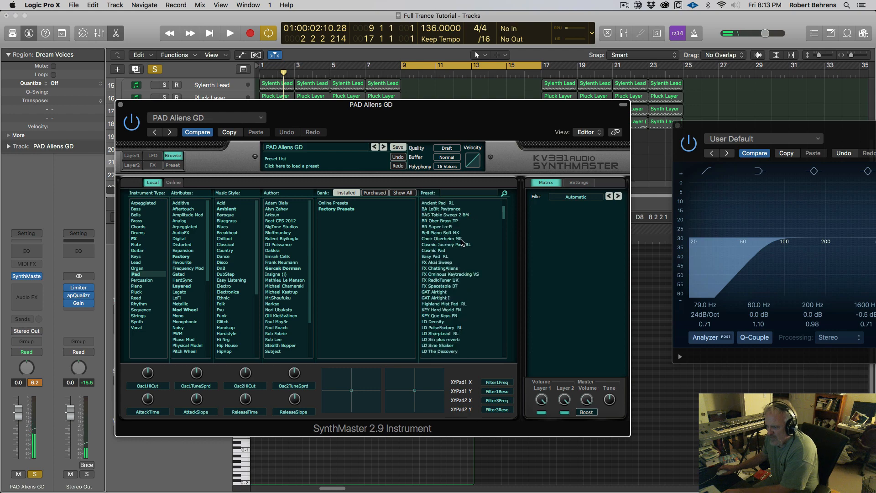
scroll(463, 242, down, 3)
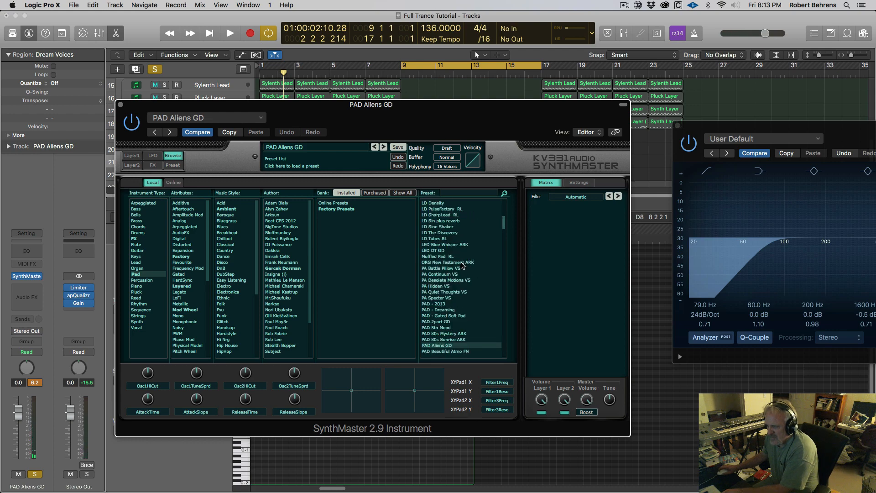
scroll(463, 265, up, 3)
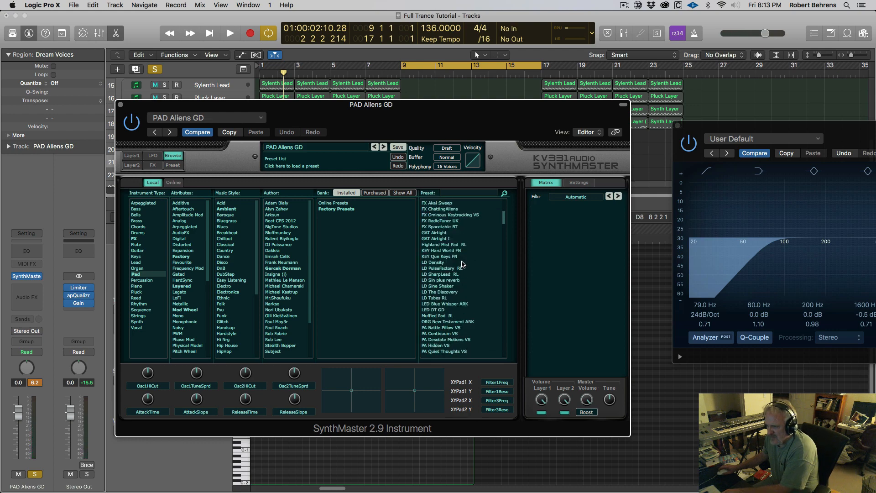
click(438, 203)
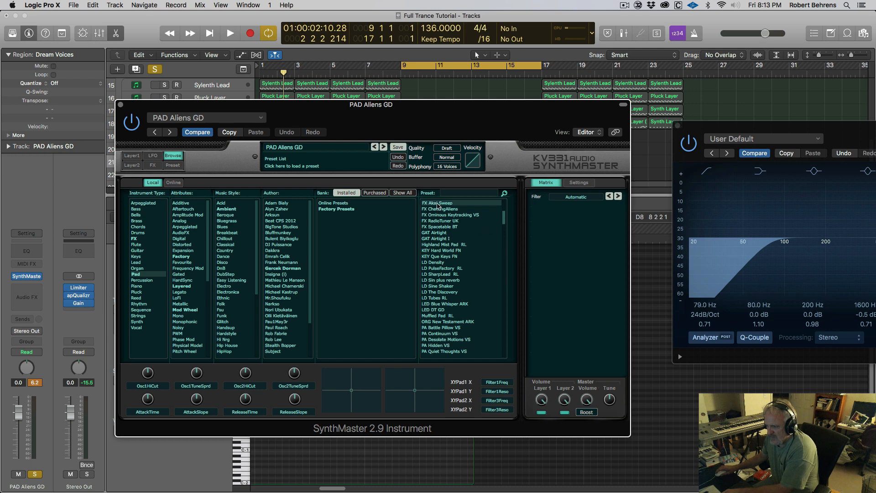
click(440, 274)
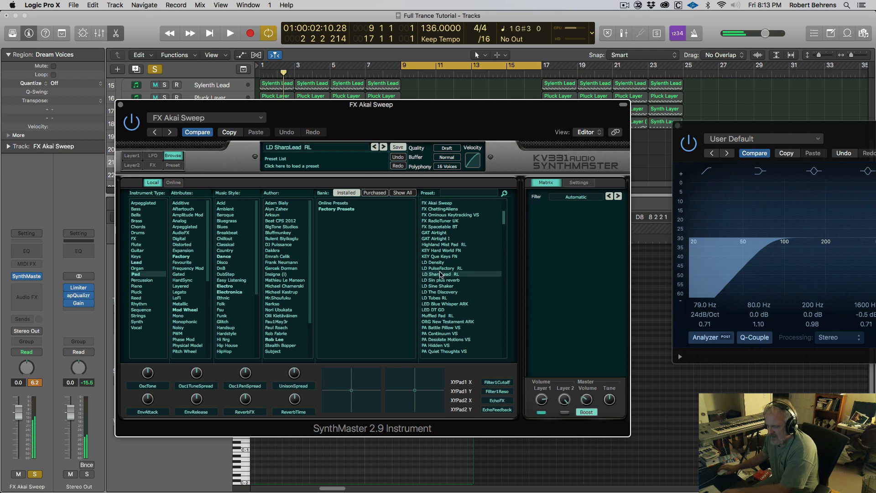
click(437, 339)
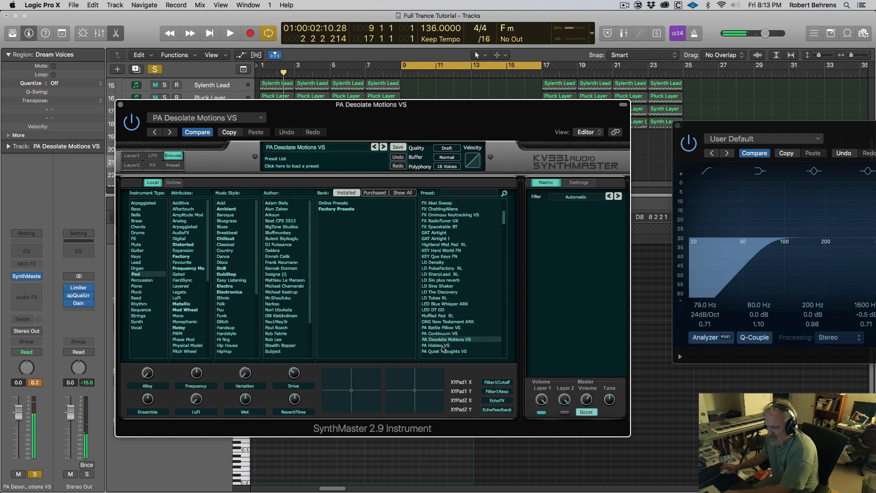
click(442, 351)
Step: Audition Choir Oberheim MK, Cosmic Journey Pad RL, Cosmic Pad, Easy Pad RL and PA Battle Pillow VS
scroll(440, 319, up, 5)
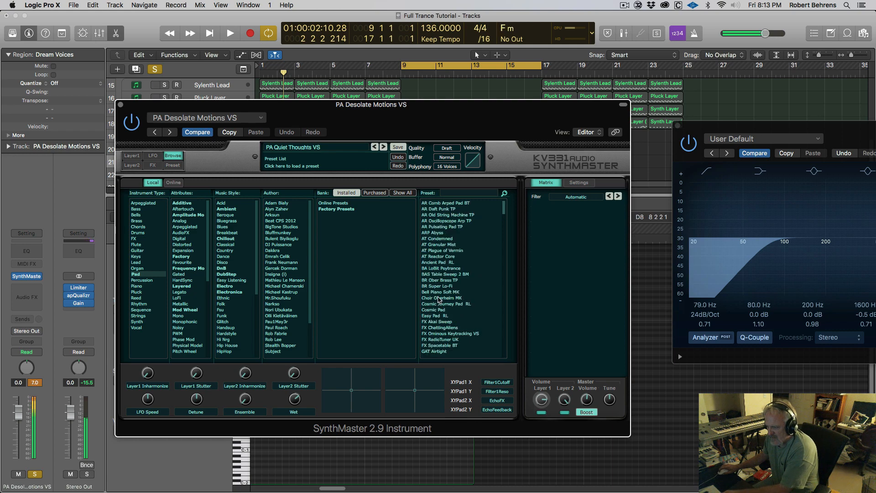
click(439, 298)
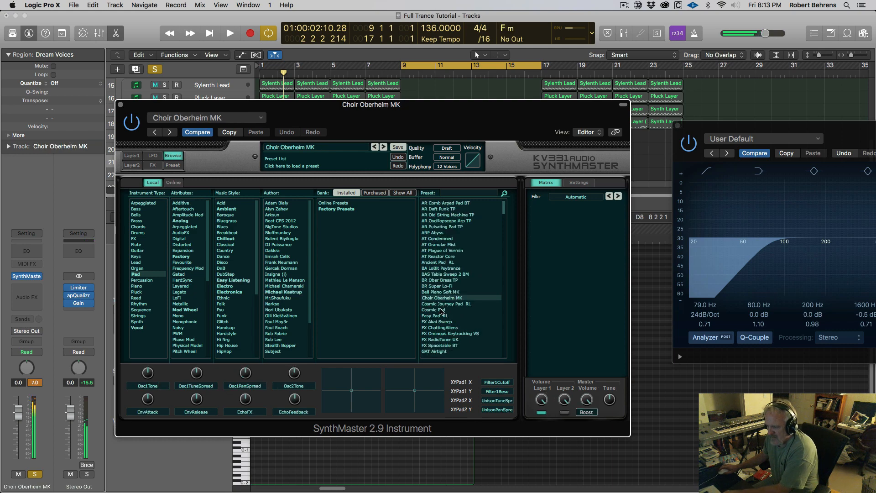
click(441, 304)
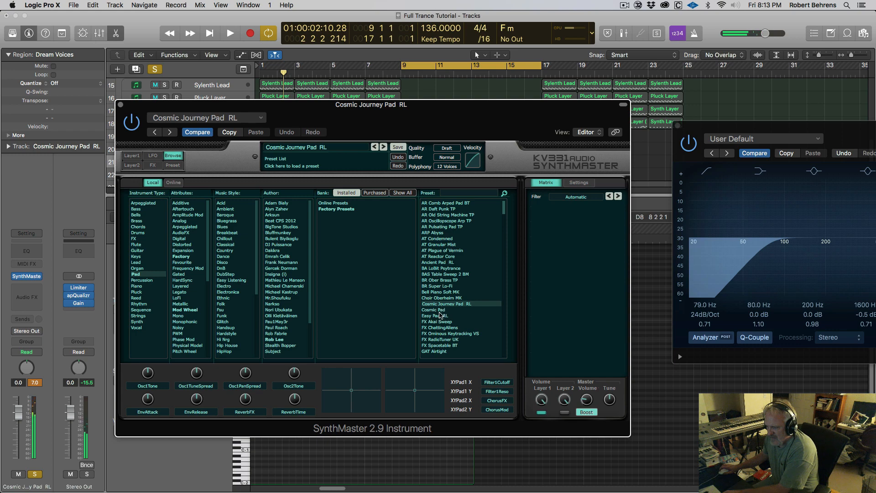
click(440, 310)
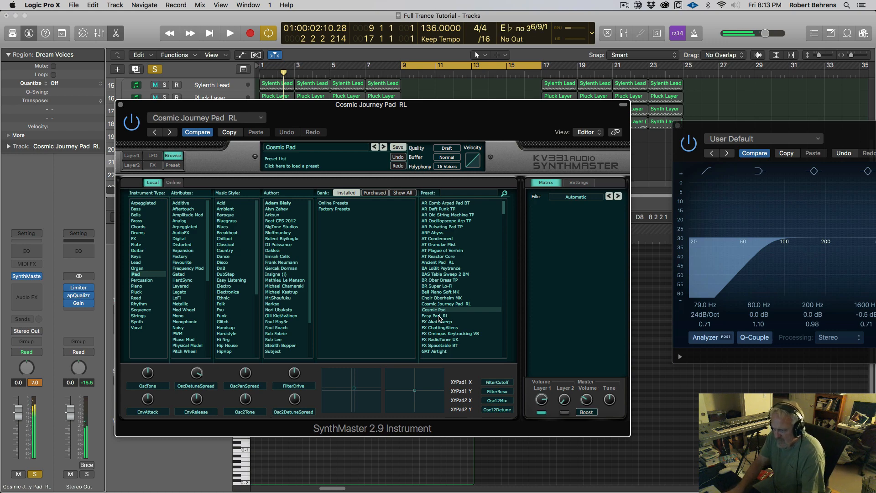
click(439, 315)
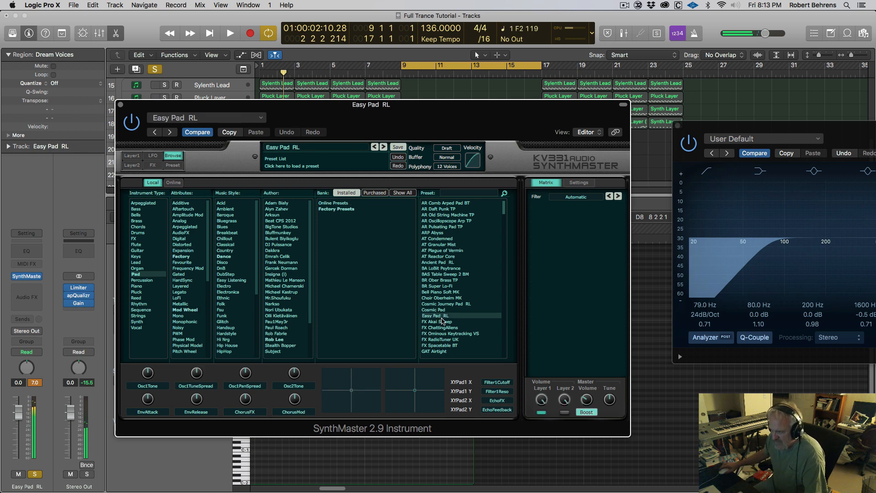
scroll(459, 262, up, 1)
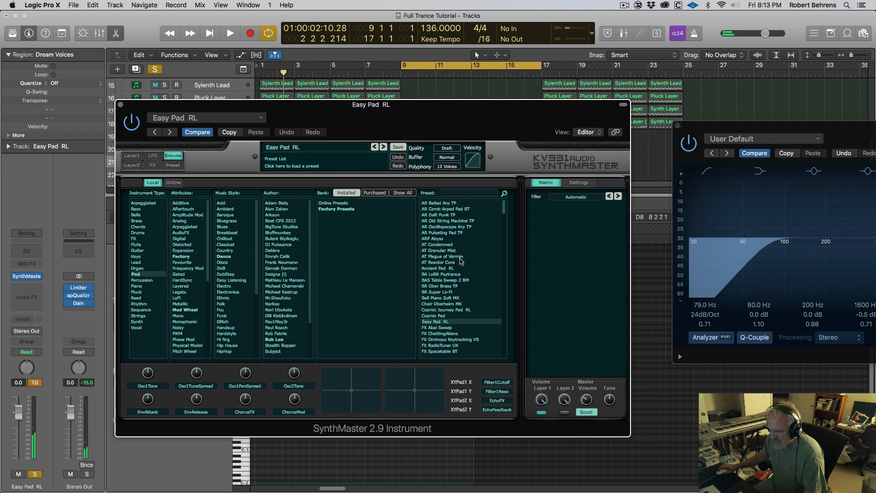
scroll(460, 261, down, 10)
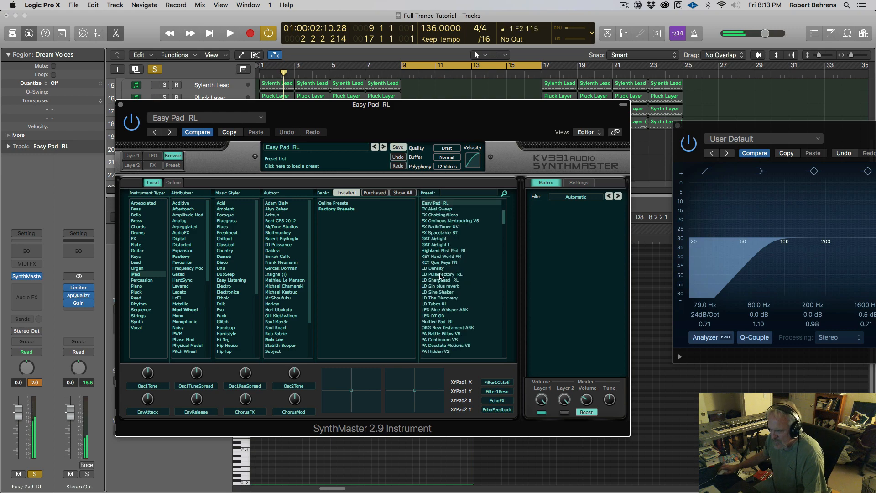
click(445, 333)
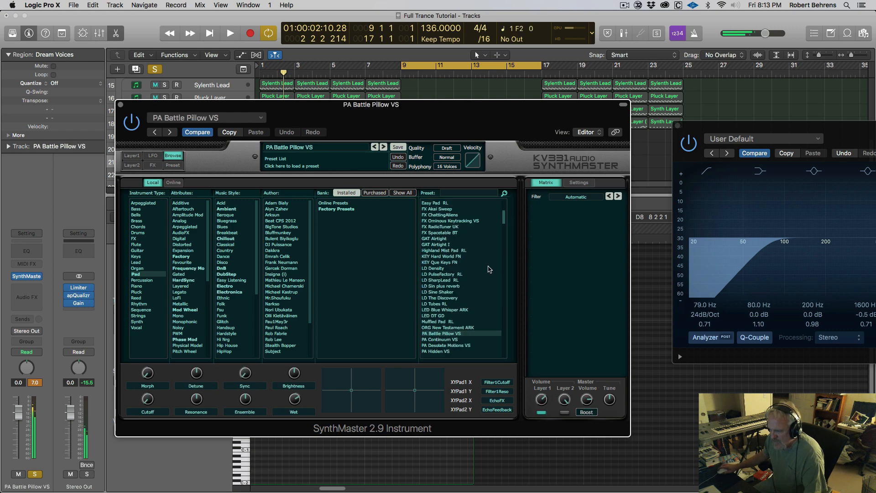
Step: Audition the SynthMaster presets PAD - 2013, PAD - Dreaming, PAD - Gated Soft Pad and PAD 2part GD
scroll(504, 224, up, 1)
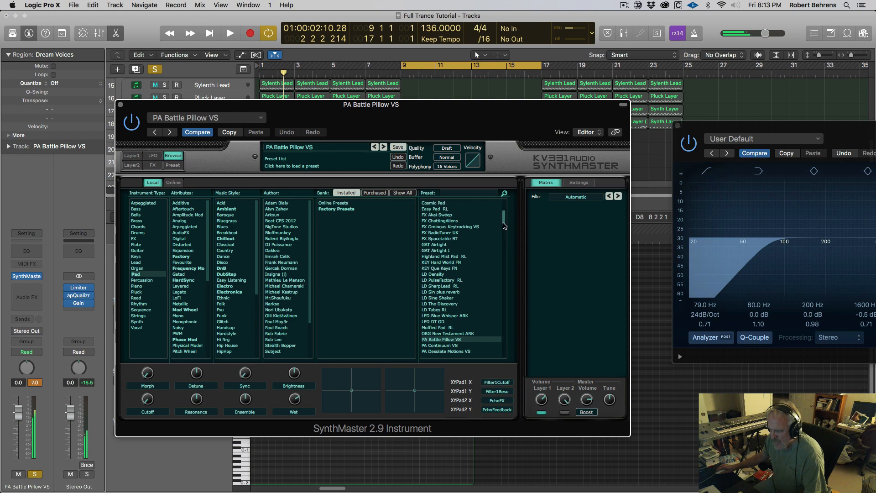
scroll(504, 224, down, 4)
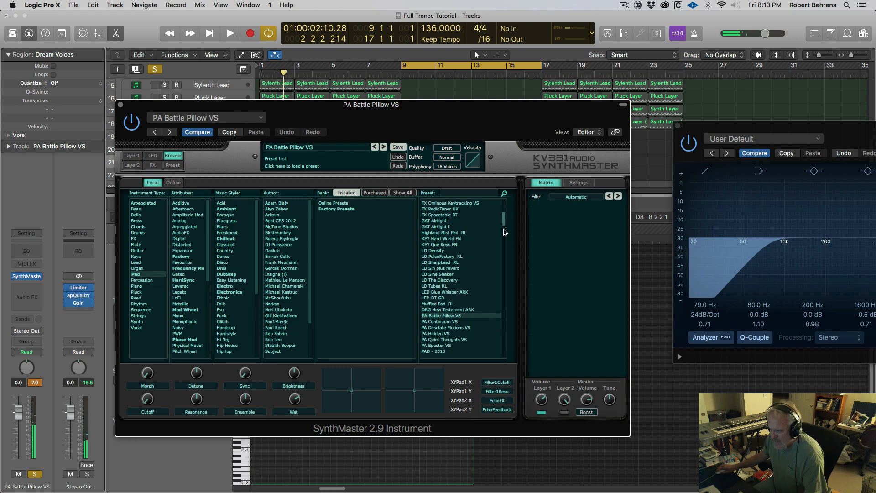
scroll(503, 239, down, 7)
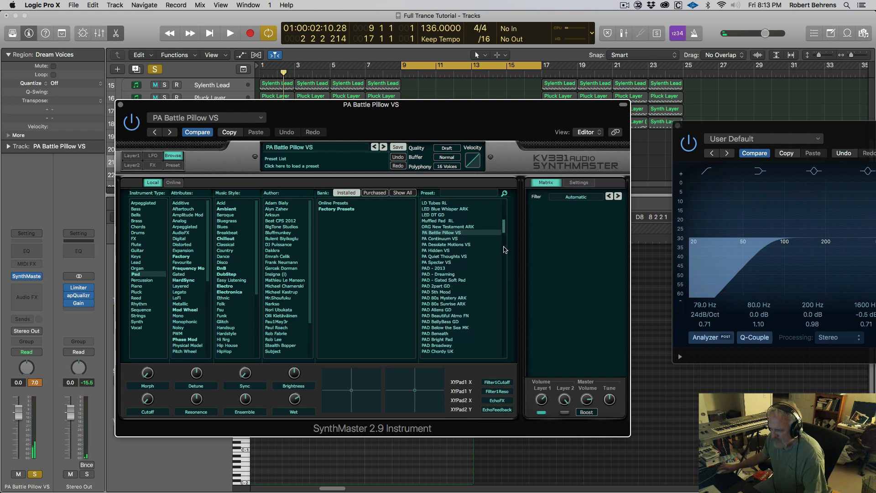
click(433, 268)
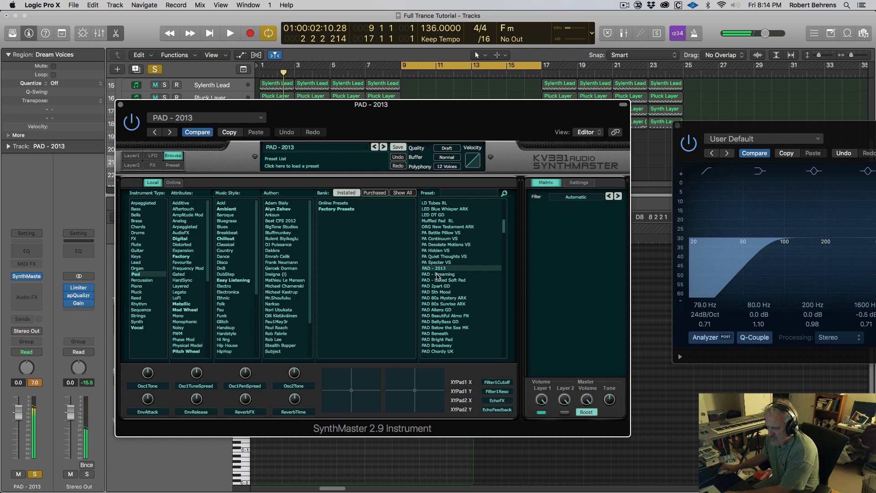
click(437, 275)
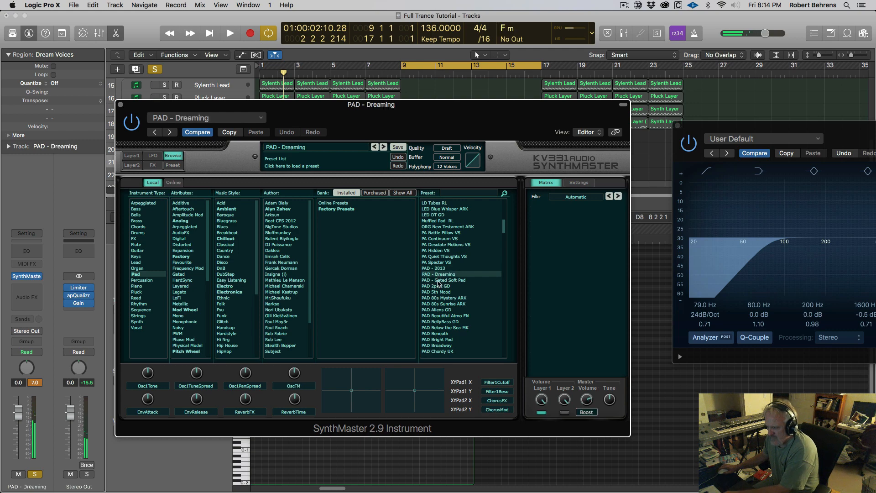
click(438, 280)
click(437, 286)
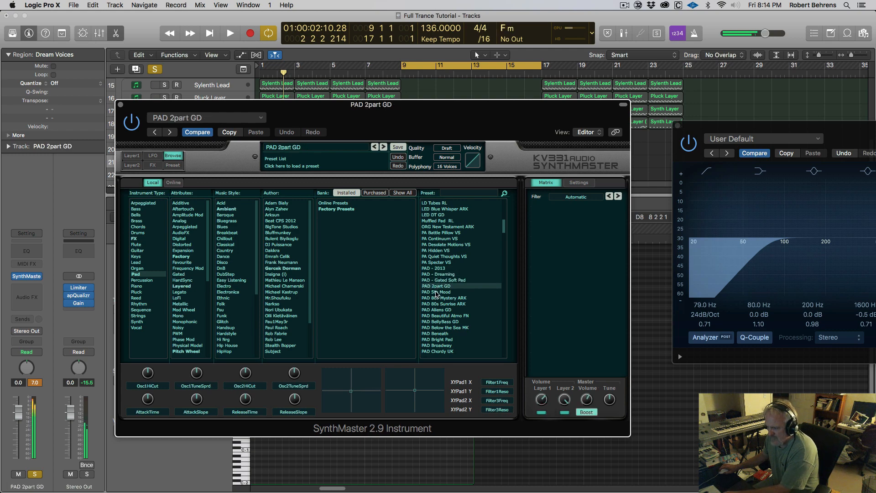
Step: Audition PAD 5th Mood, PAD 80s Mystery ARK, PAD 80s Sunrise ARK, PAD Aliens GD, PAD BellyBass GD and PAD Below the Sea MK
click(435, 292)
click(436, 298)
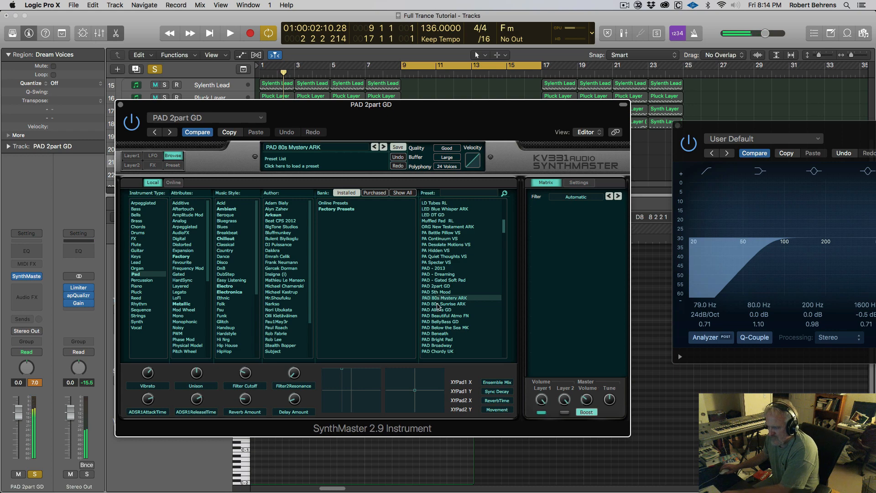
click(437, 304)
click(439, 309)
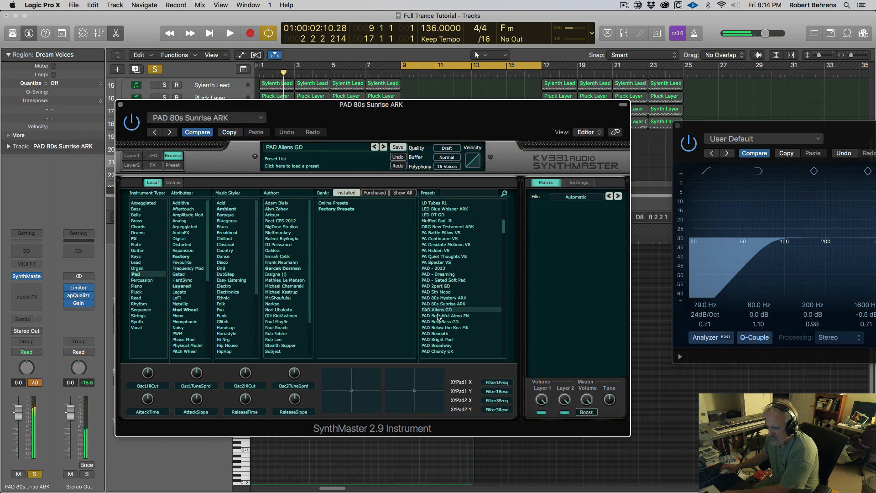
click(440, 321)
click(442, 328)
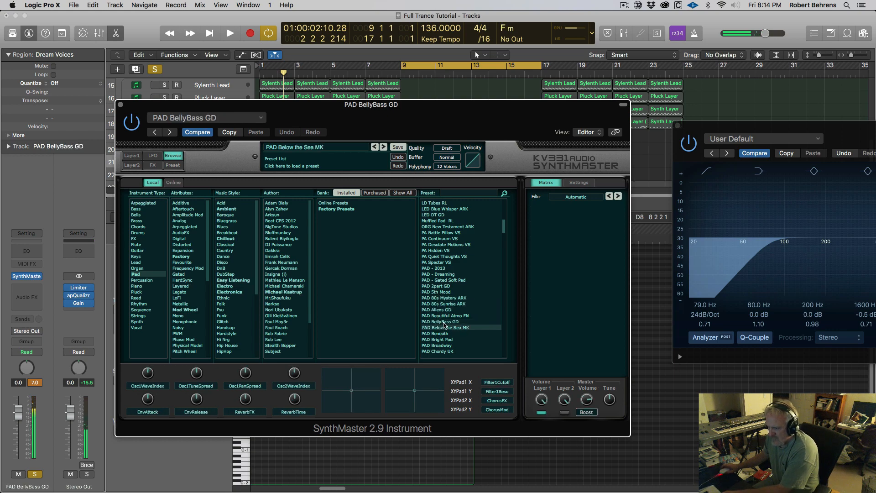
Step: Audition PAD Beneath, load PAD Bright Pad on the SynthMaster track and close the instrument window
click(443, 334)
click(441, 339)
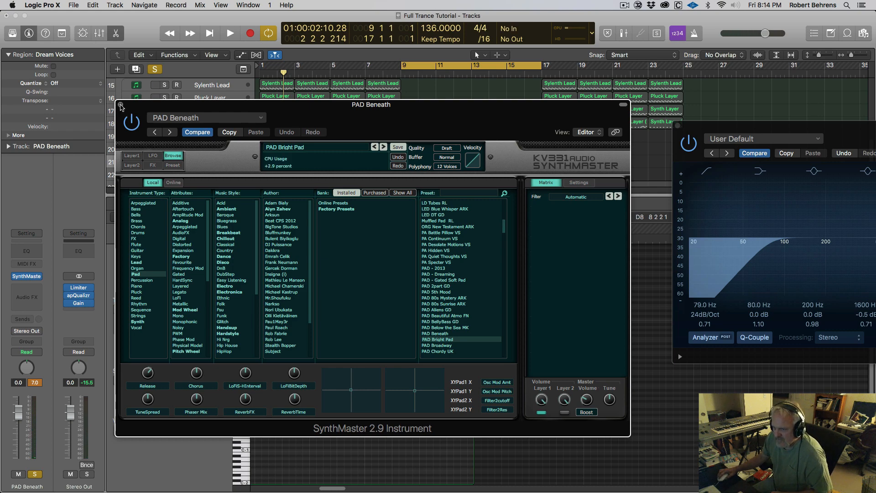
click(120, 104)
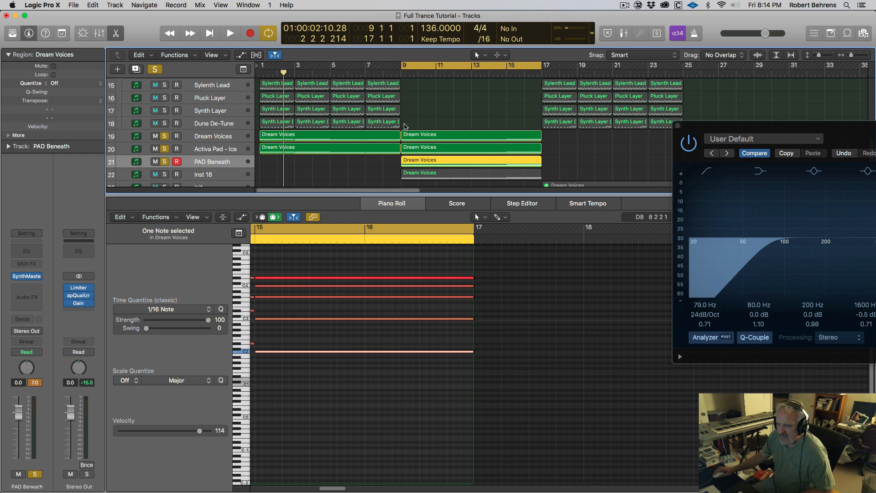
Step: Play the layered pads from bar 9 and lower the SynthMaster pad track's volume to -11.8 dB
key(shift+space)
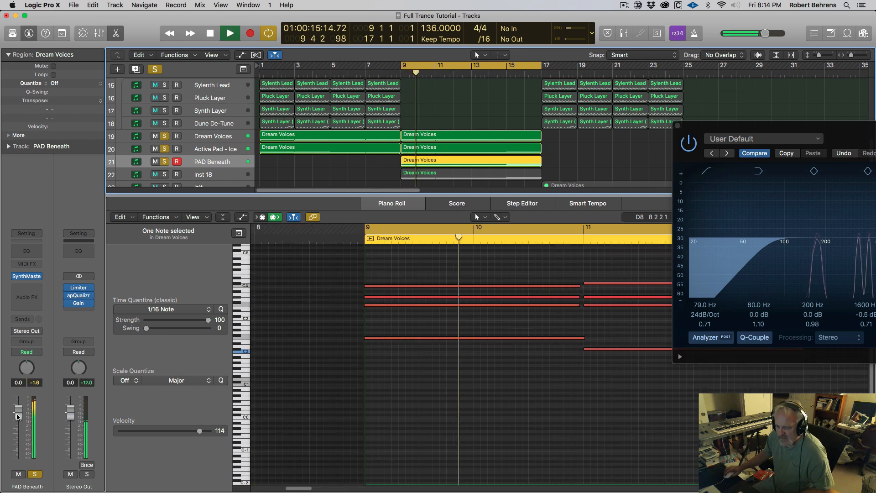
drag(17, 416, 20, 459)
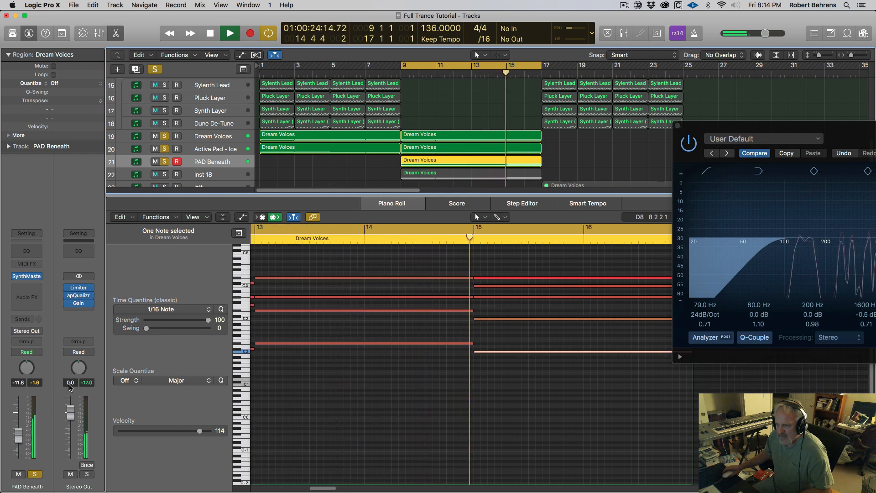
key(space)
Step: Solo the Inst 18 track and load u-he Diva as its stereo instrument
click(221, 176)
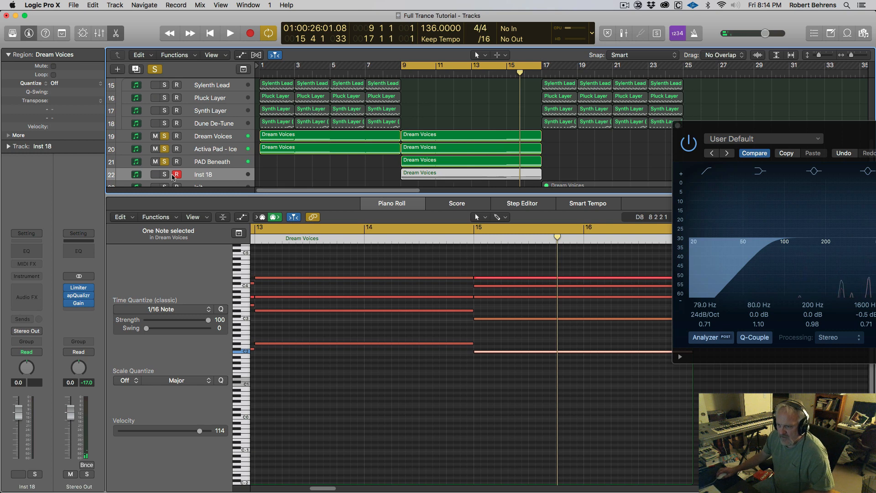
key(s)
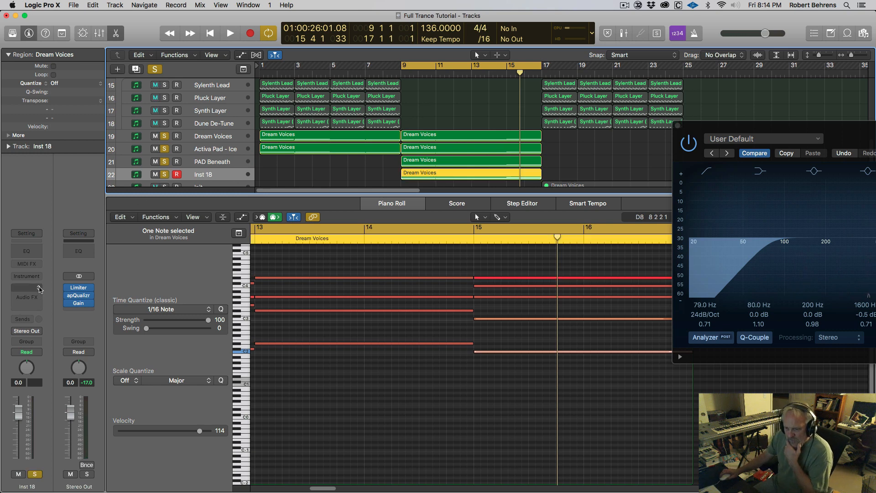
click(40, 277)
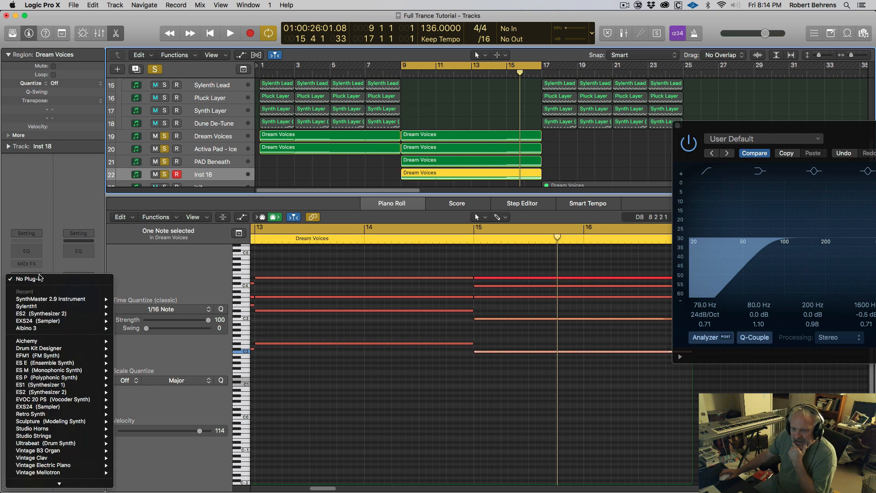
mouse_move(50, 475)
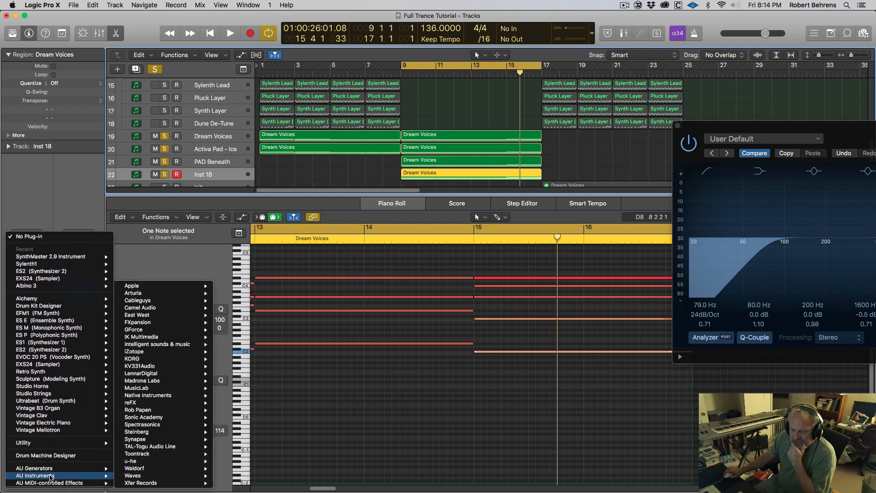
mouse_move(137, 460)
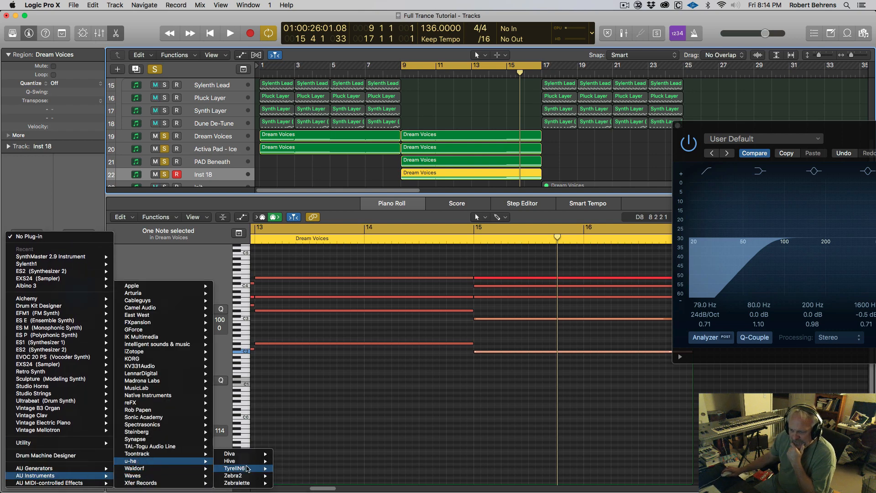
mouse_move(242, 472)
mouse_move(237, 453)
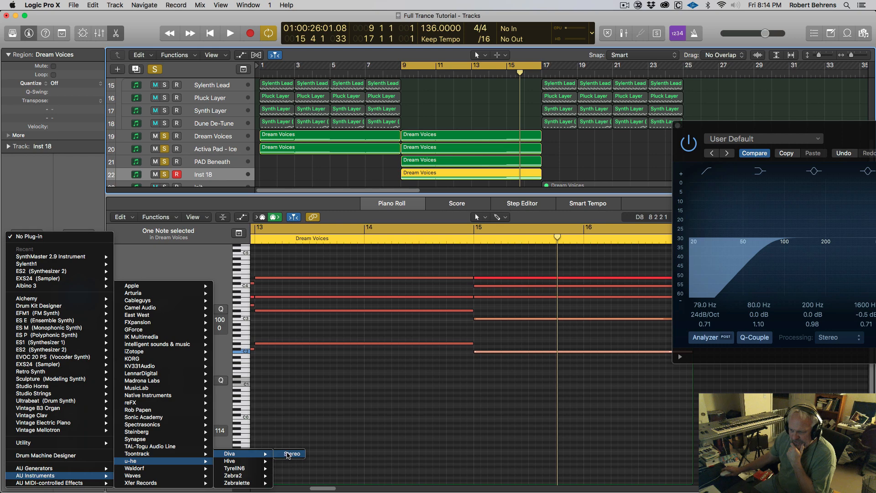
click(288, 454)
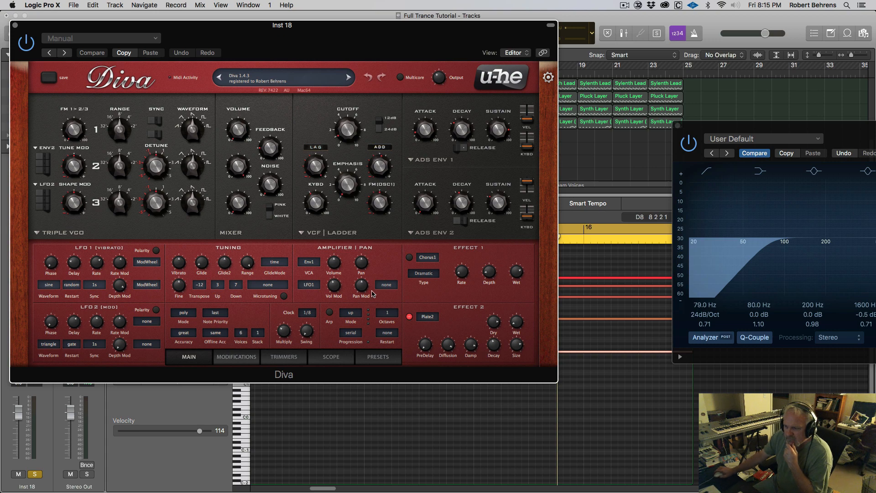
Step: Browse Diva's 3 POLY SYNTH presets and audition HS Strahlemann, HS Stratosphere, HS Strumpet, HS Switched On Voicing and HS The Wash
click(382, 360)
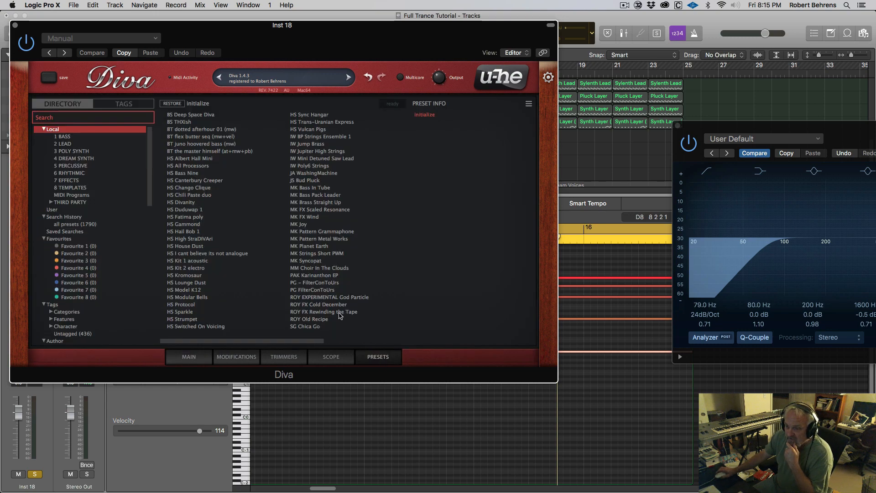
click(76, 152)
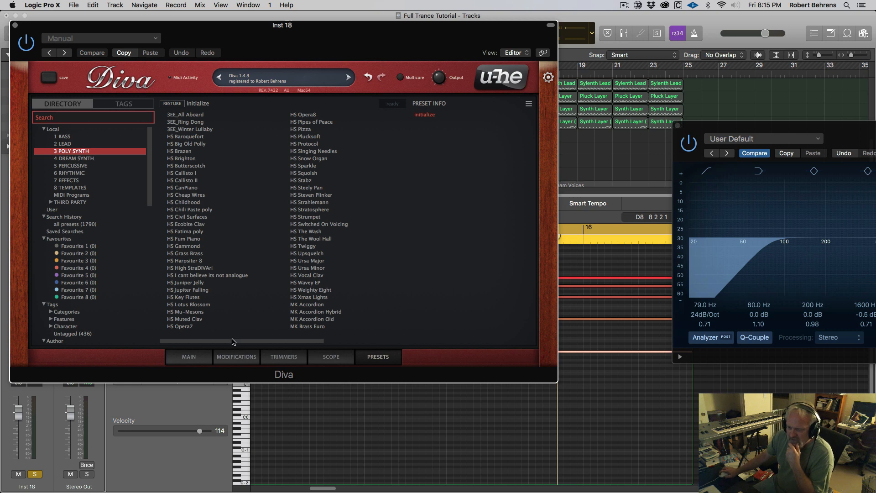
click(304, 203)
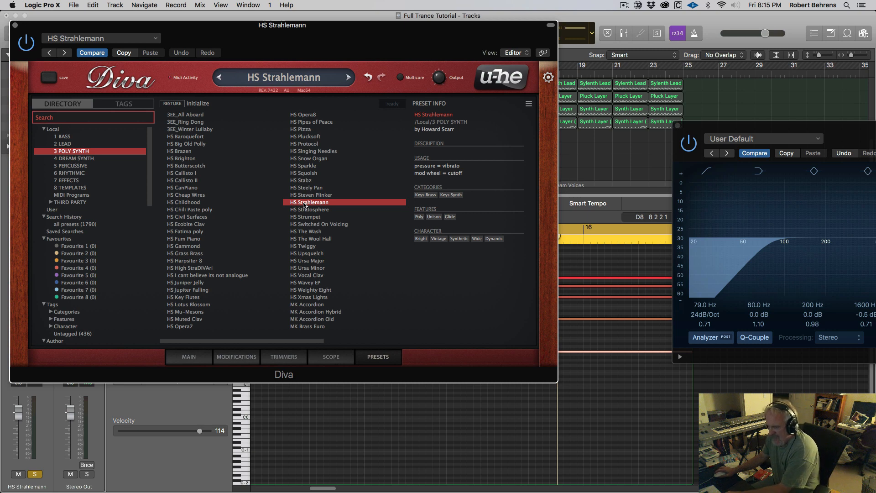
click(306, 210)
click(308, 217)
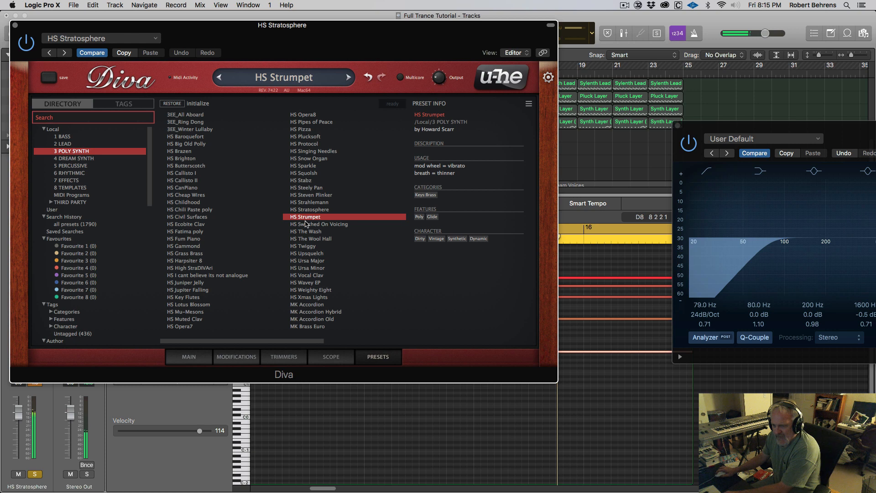
click(306, 224)
click(305, 231)
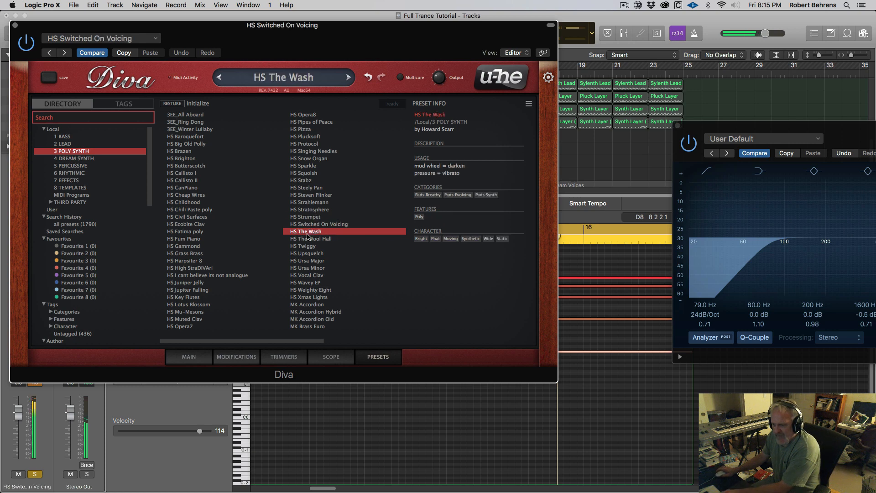
Step: Audition the Diva presets HS The Wool Hall, HS Twiggy, HS Upsquelch, HS Ursa Major, HS Vocal Clav and HS Xmas Lights
click(305, 240)
click(306, 247)
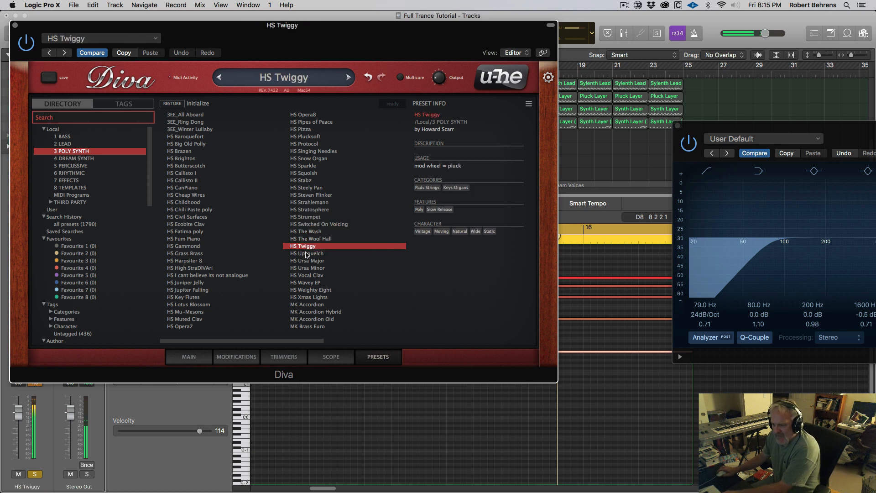
click(306, 254)
click(305, 261)
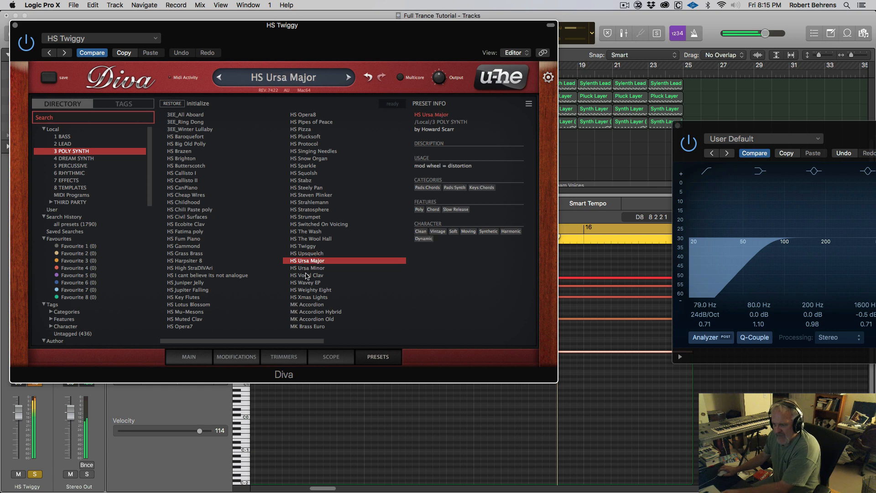
click(305, 275)
click(307, 297)
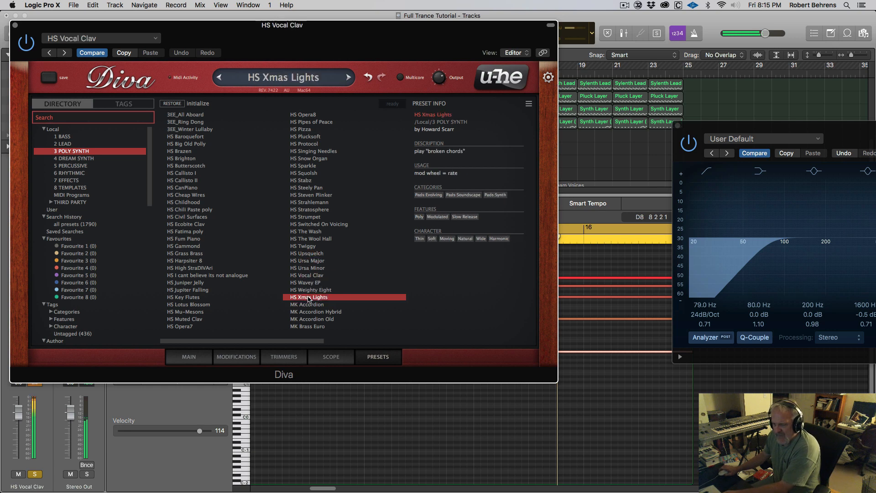
Step: Audition MK Accordion Old and MK Accordion Hybrid from the poly synth presets, and load MK Brass Euro
click(341, 342)
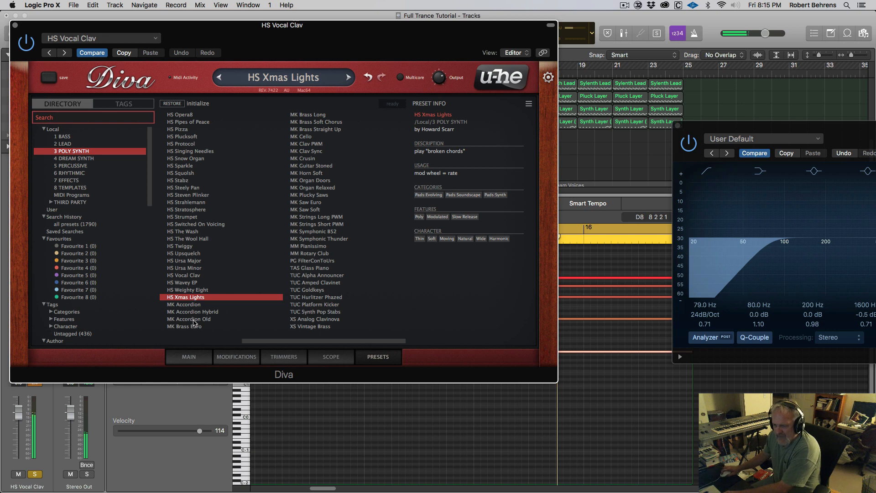
click(194, 321)
click(192, 312)
click(201, 327)
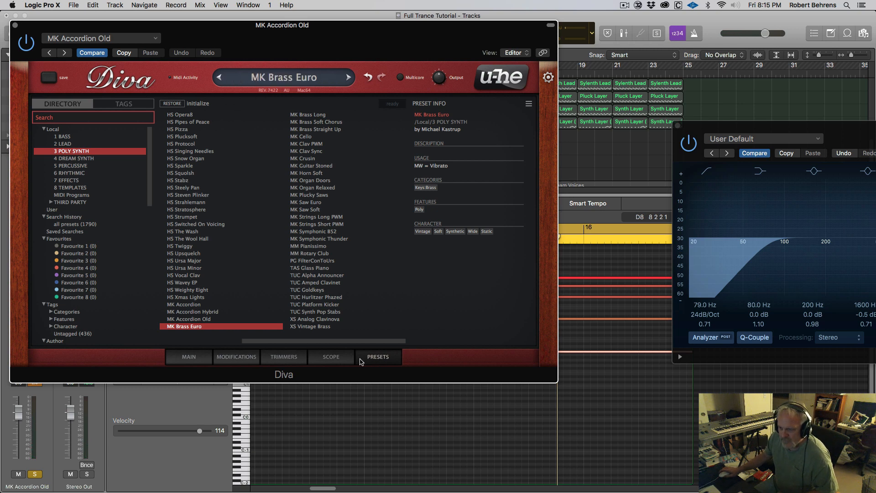
Step: Adjust the MK Brass Euro envelopes, setting the envelope 2 attack to 18.50 and the envelope 1 attack to 40.50
click(187, 356)
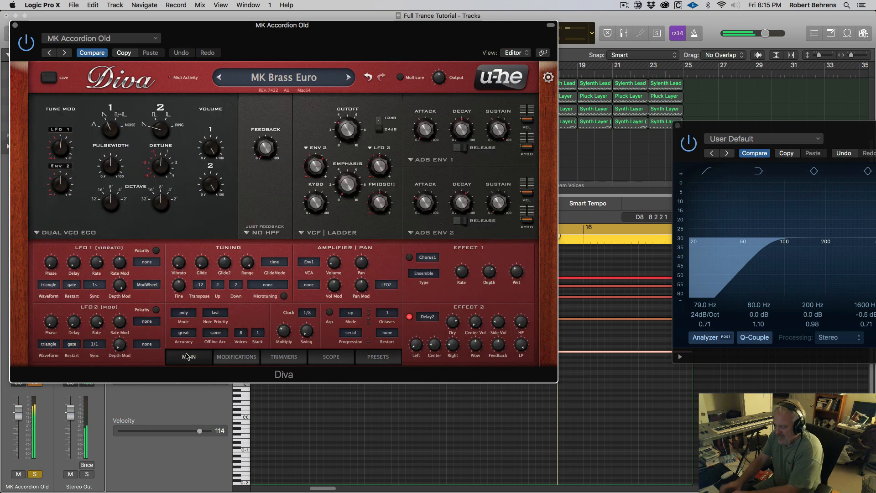
mouse_move(309, 328)
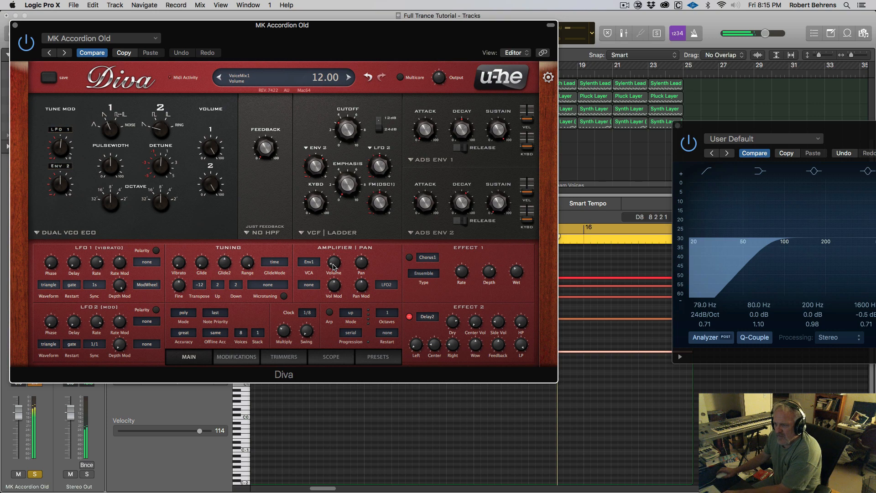
mouse_move(431, 139)
mouse_move(424, 131)
mouse_down()
mouse_move(428, 91)
mouse_move(426, 117)
mouse_up()
drag(424, 202, 425, 187)
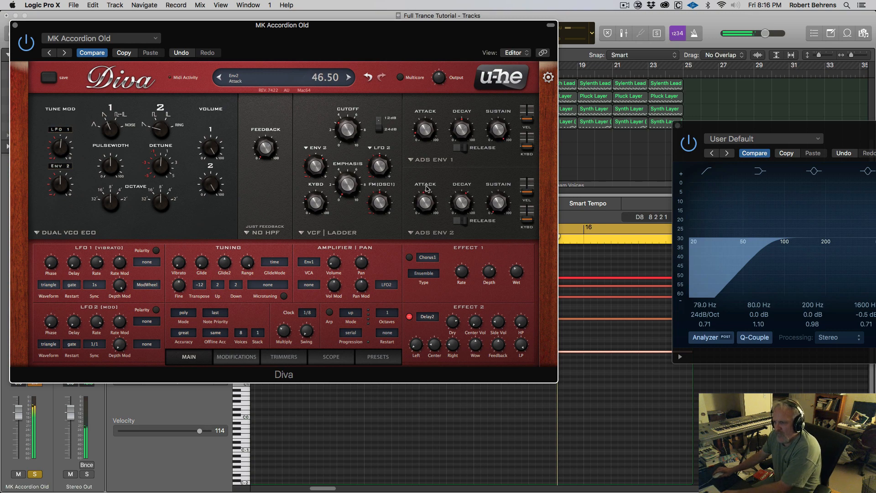
drag(422, 207, 425, 190)
drag(423, 205, 425, 246)
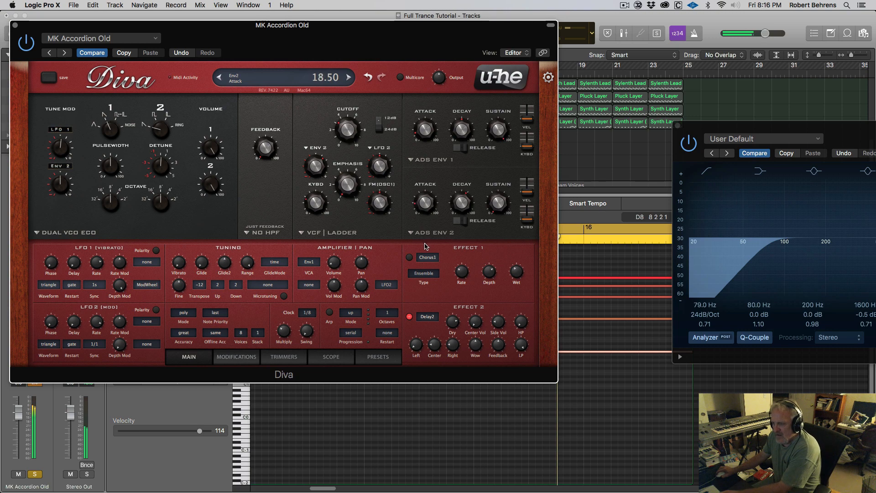
drag(425, 134, 420, 107)
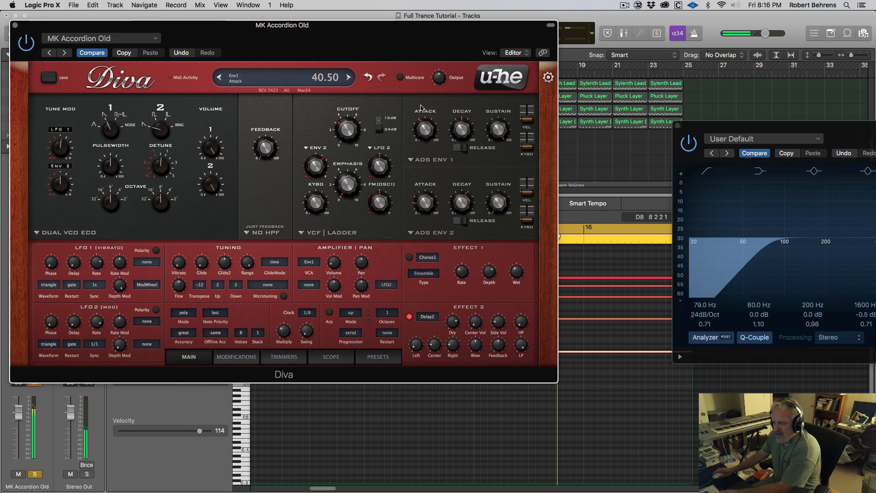
Step: Play the layered pads from bar 9 and lower the MK Accordion Old track's volume to -10.2 dB
click(15, 25)
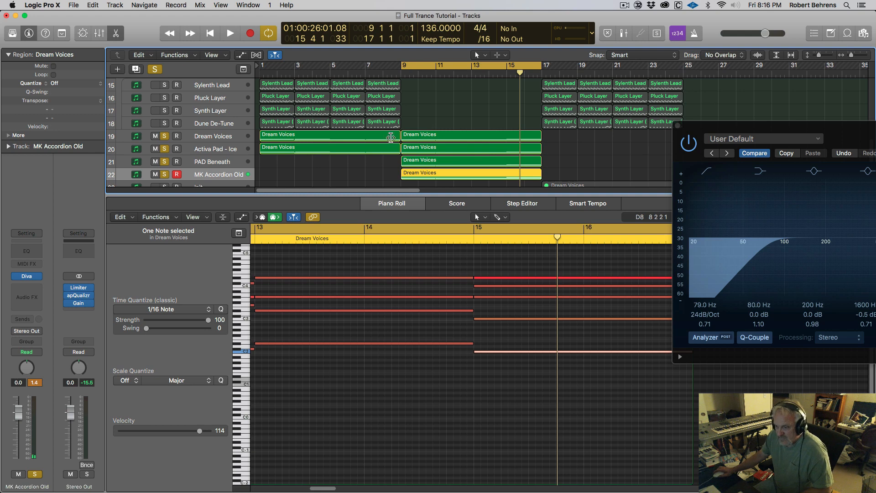
key(space)
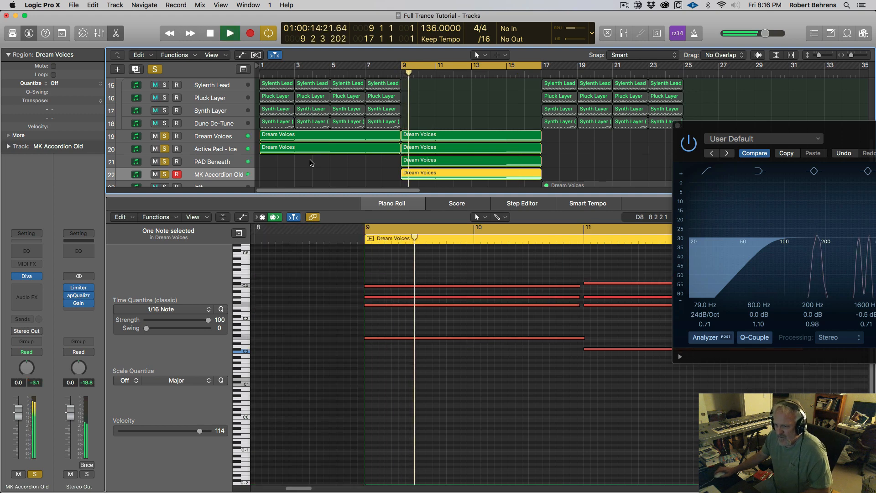
drag(18, 410, 20, 448)
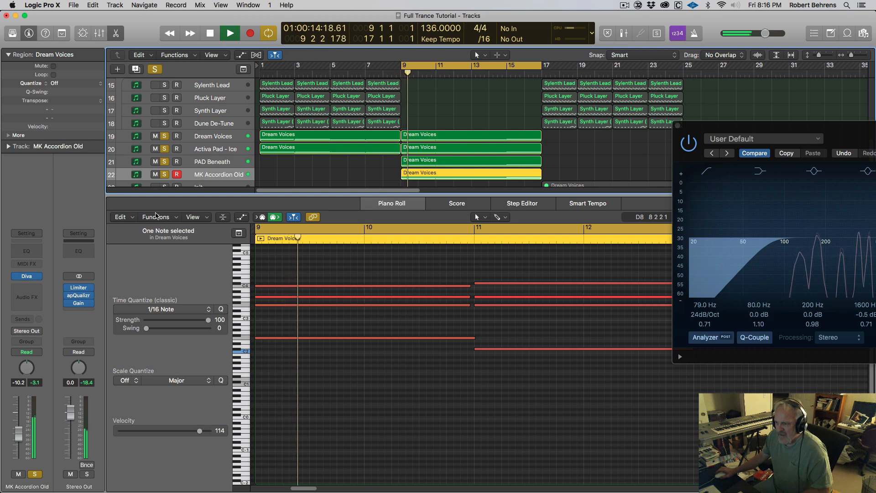
click(68, 305)
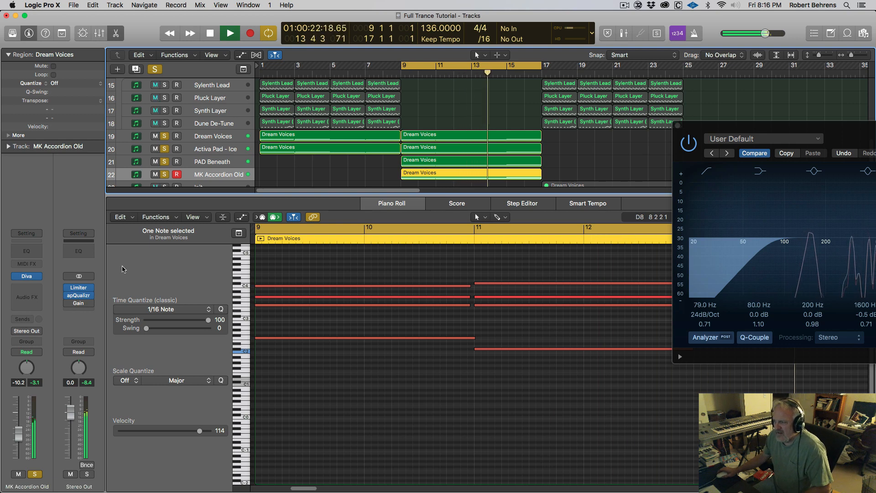
key(space)
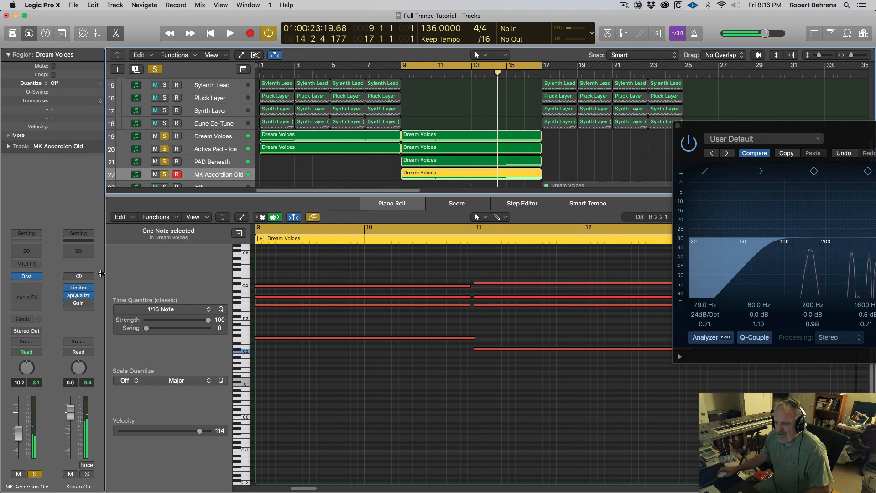
Step: Check the combined pads' frequency spectrum in apQualizr on the Stereo Out channel during playback
click(79, 297)
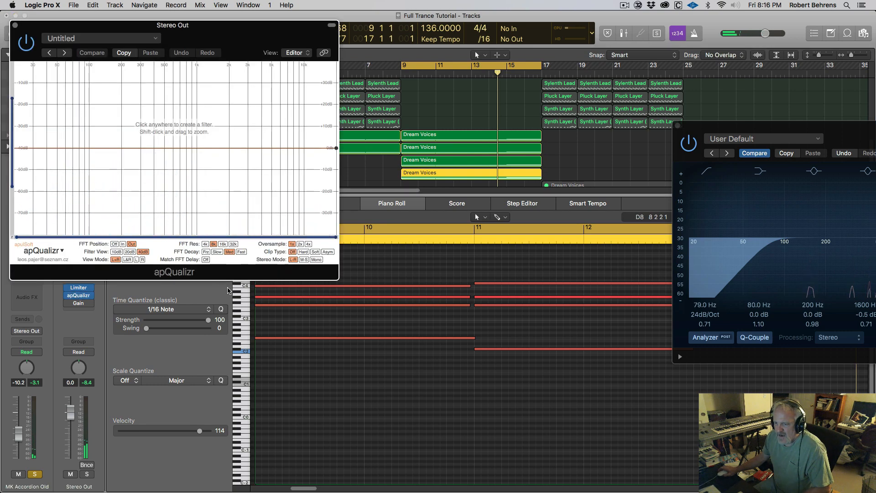
key(space)
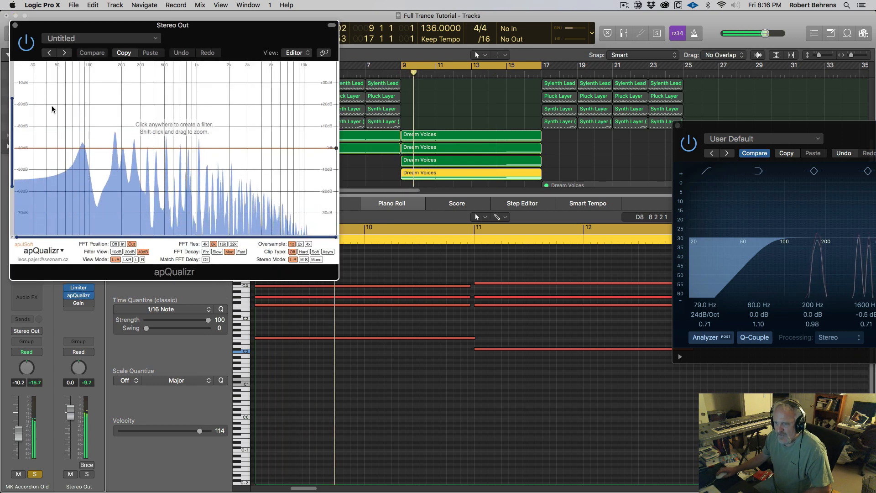
click(15, 27)
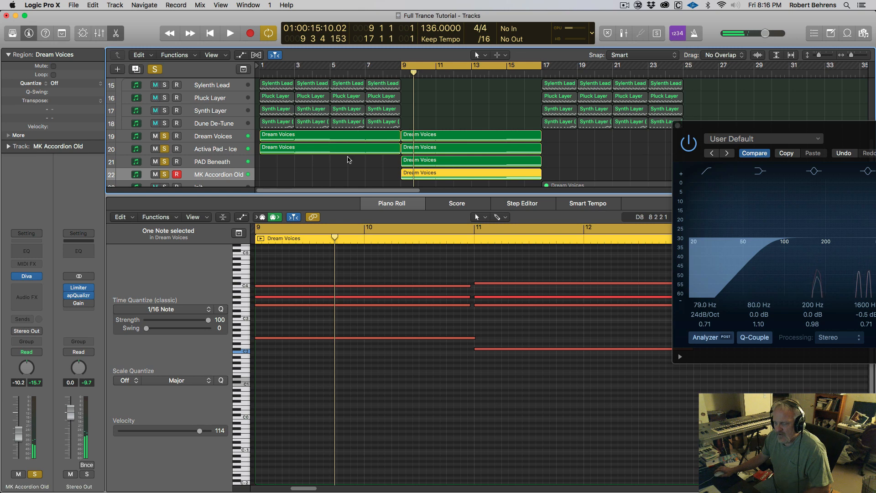
Step: Solo the Init track on track 23 and rename it Drone Bass
scroll(241, 168, down, 3)
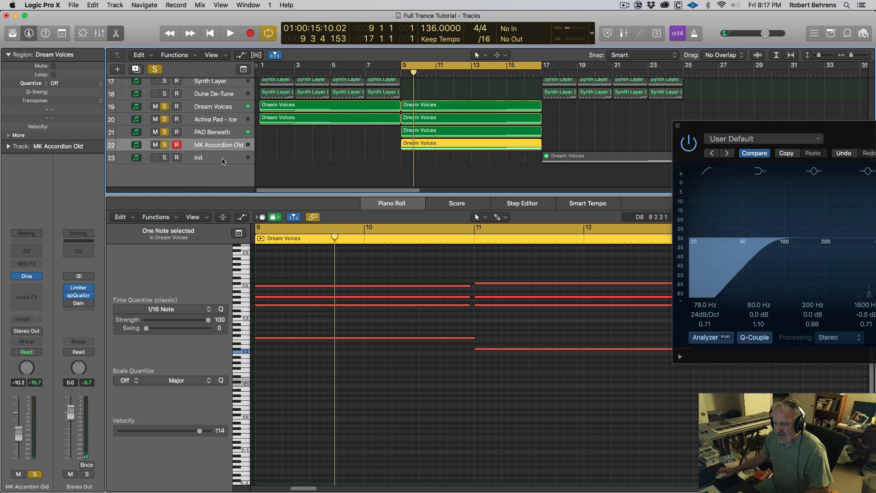
click(223, 159)
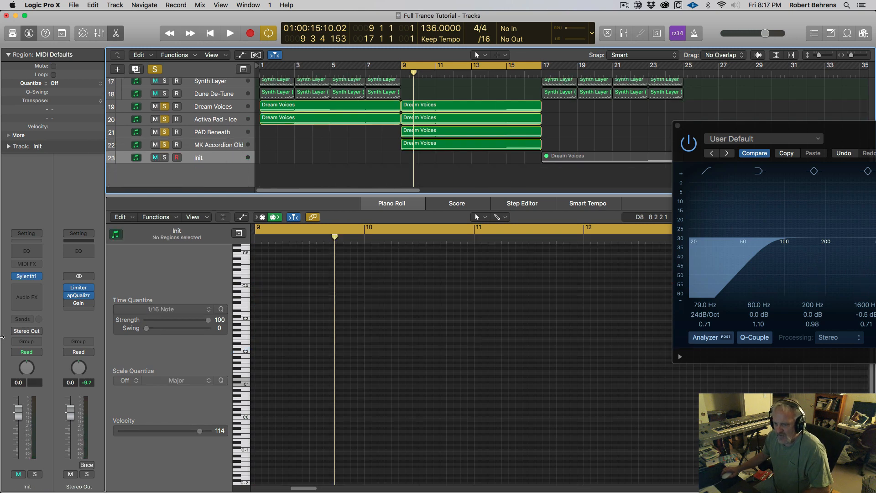
click(164, 157)
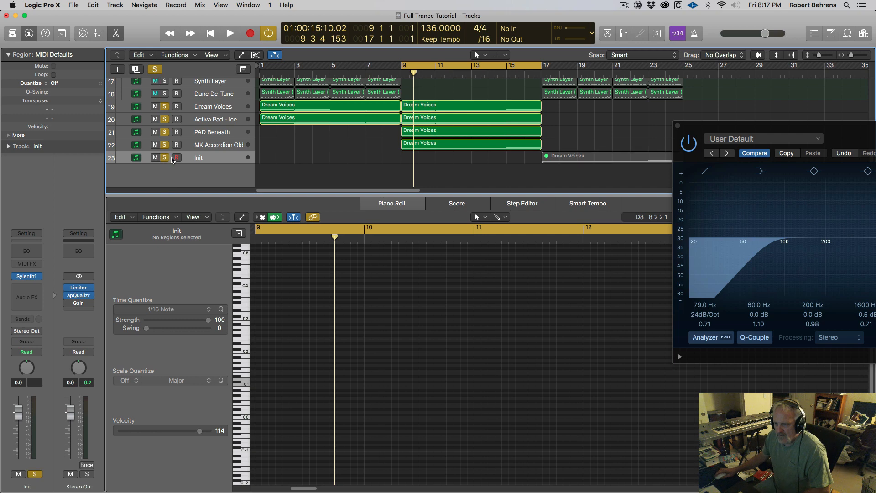
double_click(199, 157)
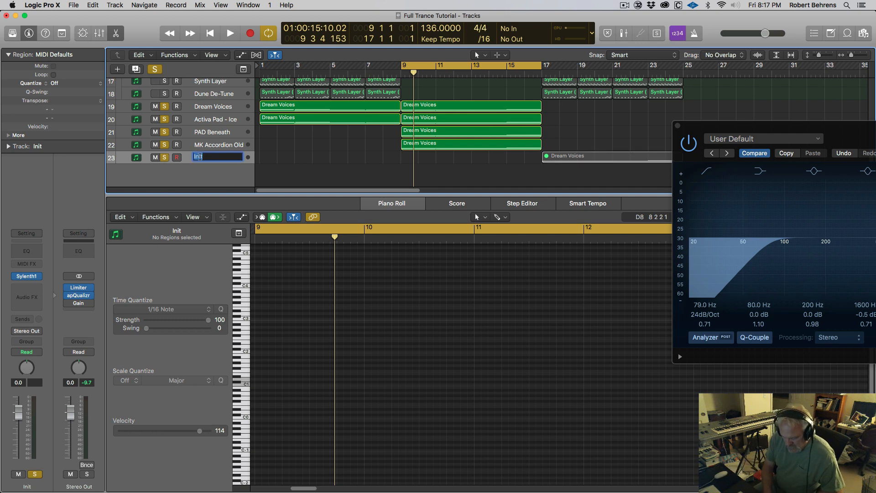
text(Dron)
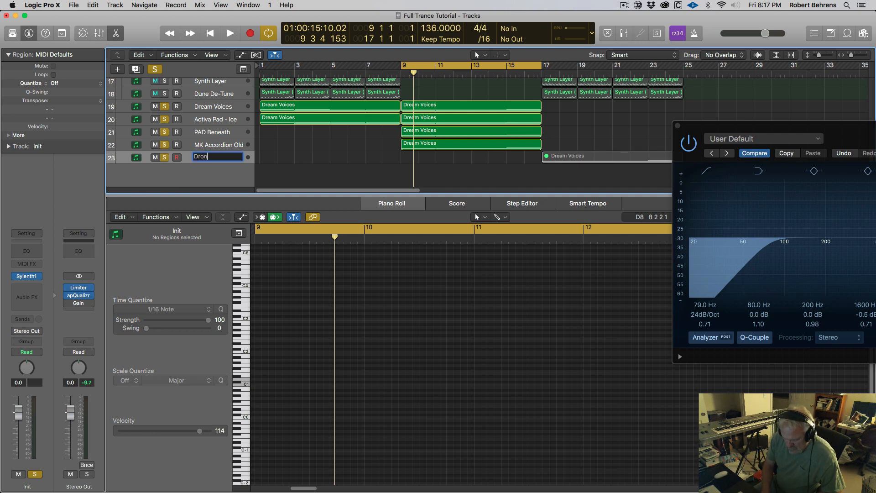
text(e Bass)
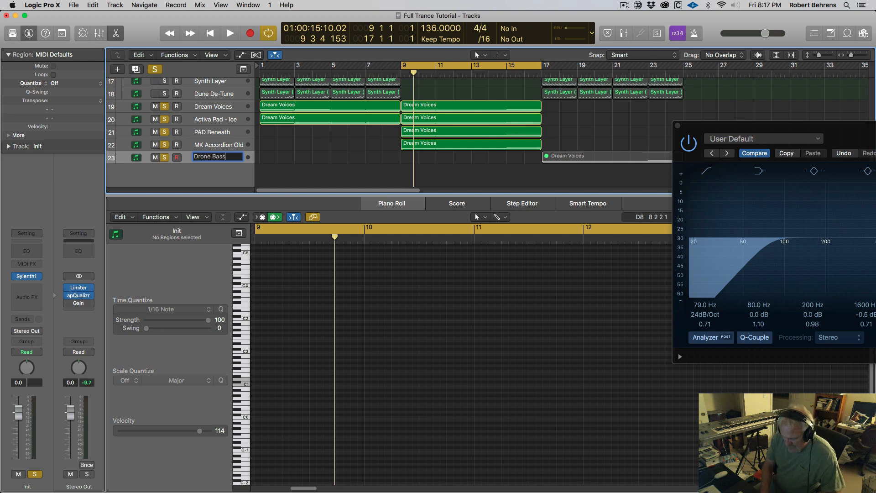
key(Return)
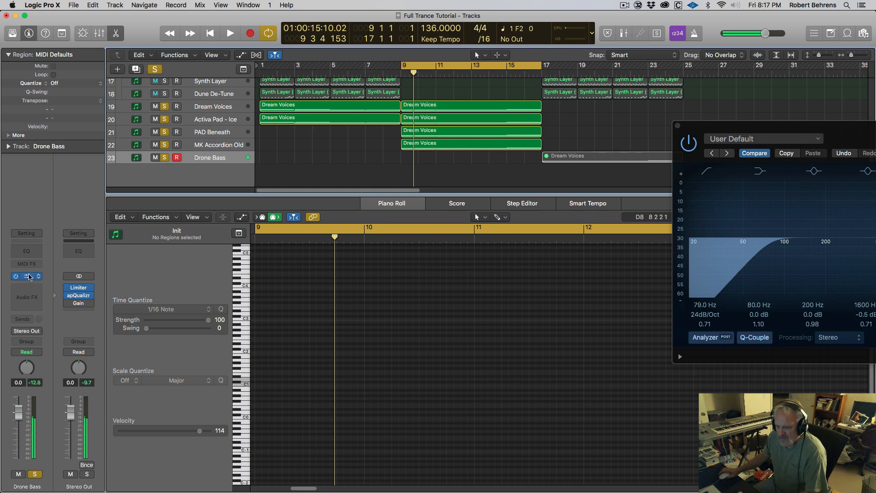
Step: Adjust the attack and release of amp envelope A in Drone Bass's Sylenth1, and move its window clear of the arrangement
click(29, 276)
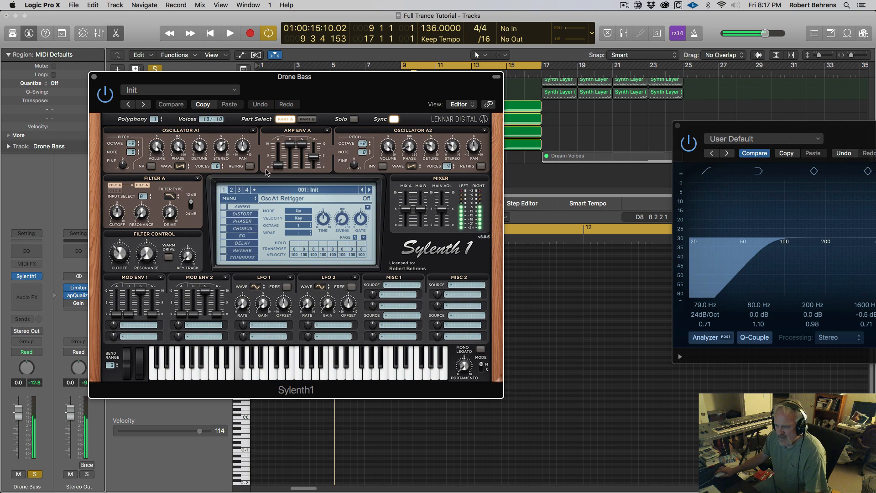
drag(277, 170, 278, 156)
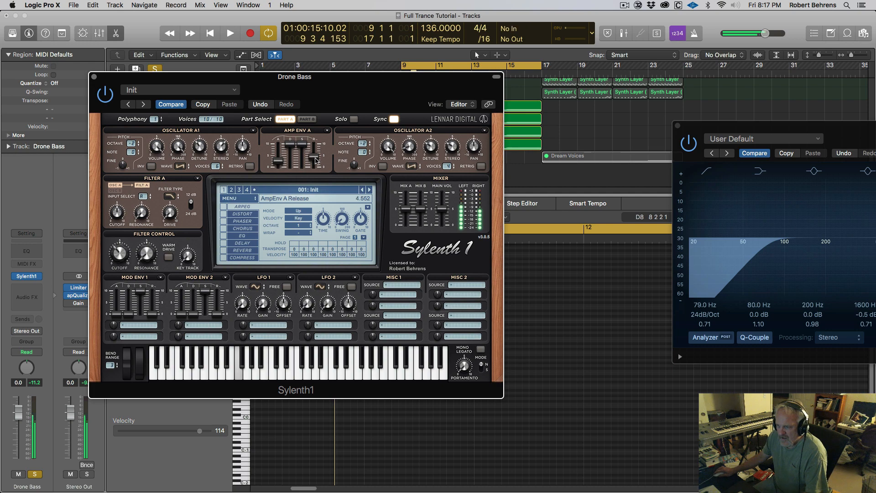
mouse_move(315, 162)
mouse_down()
mouse_move(314, 171)
mouse_move(314, 155)
mouse_up()
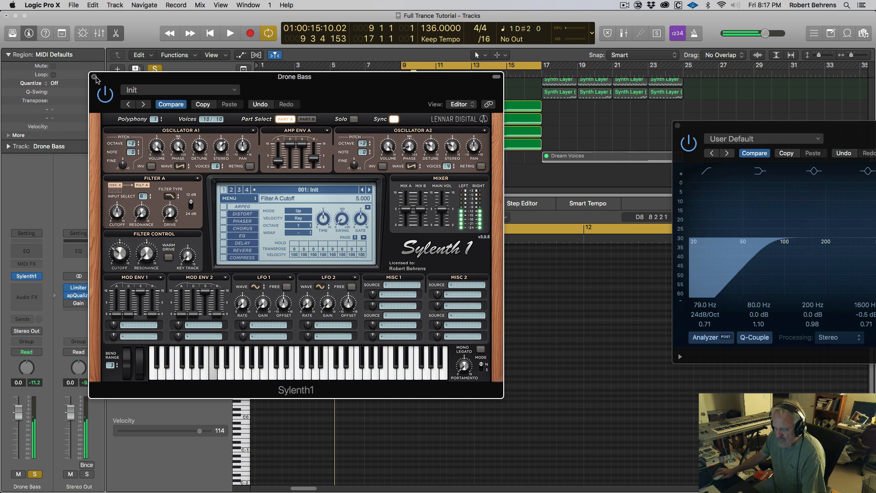
drag(99, 77, 523, 168)
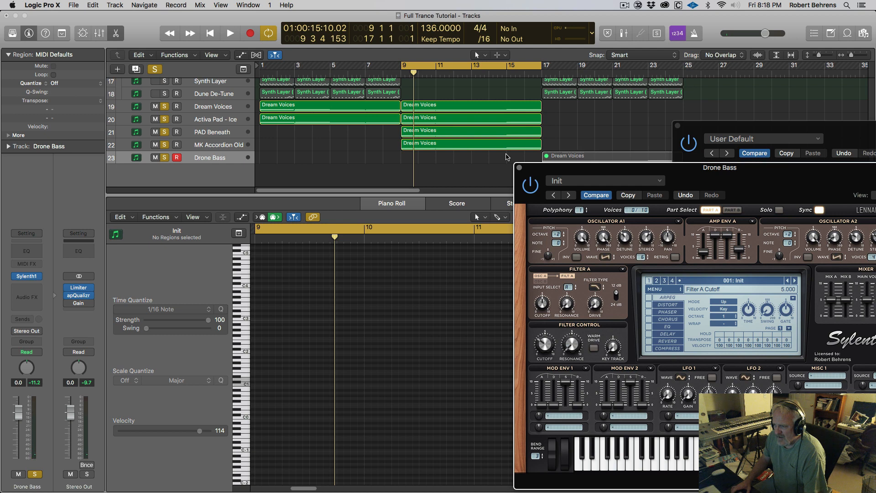
key(space)
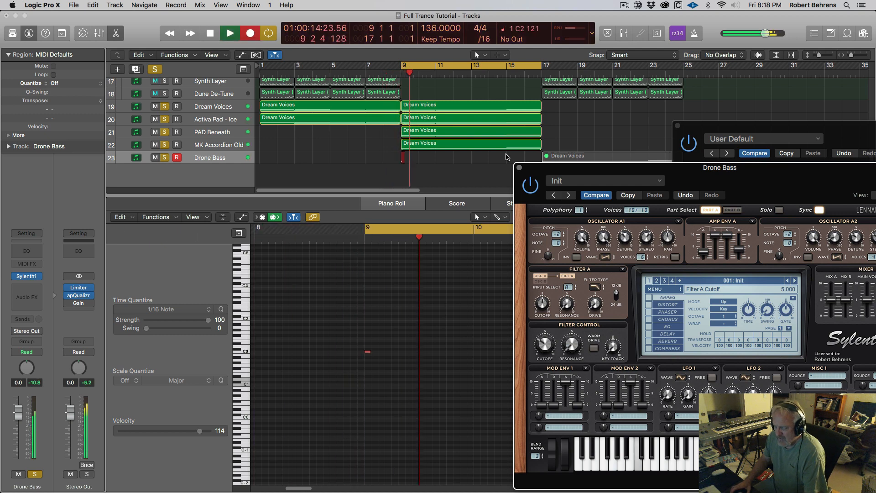
key(space)
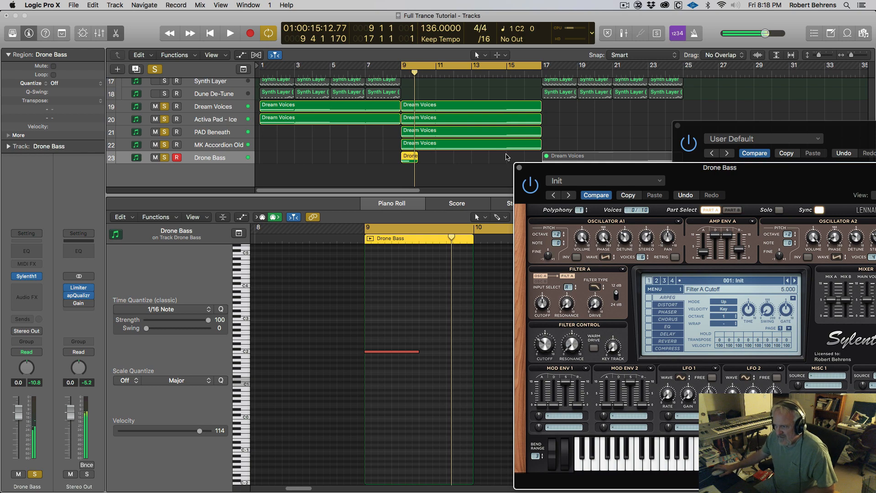
click(406, 156)
key(BackSpace)
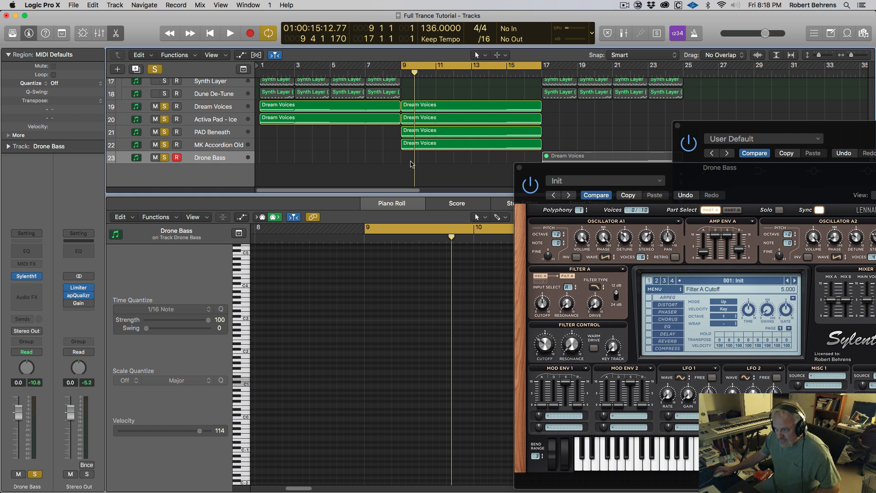
Step: Create an empty MIDI region on the Drone Bass track at bar 9 and extend it to bar 17
scroll(409, 161, up, 1)
right_click(409, 161)
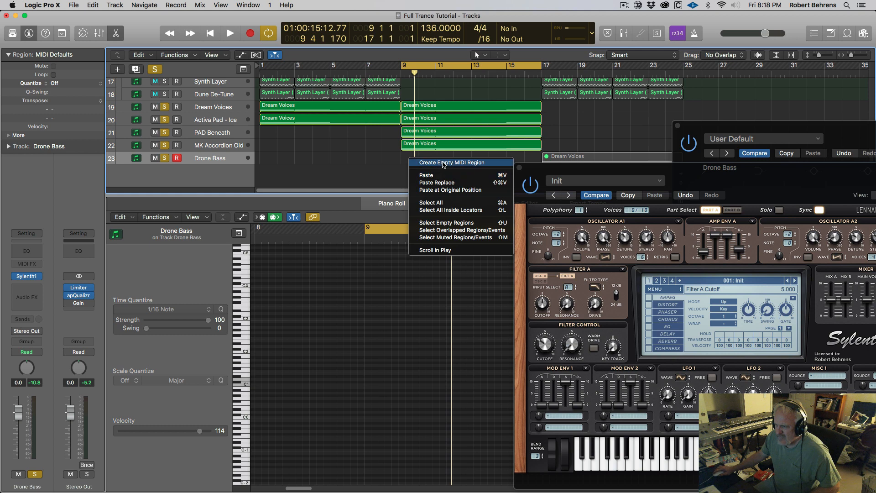
click(441, 163)
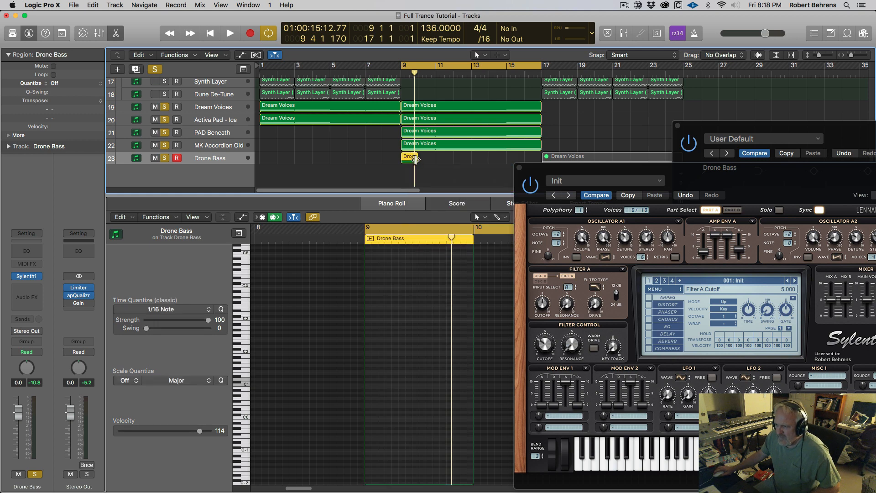
drag(418, 159, 436, 159)
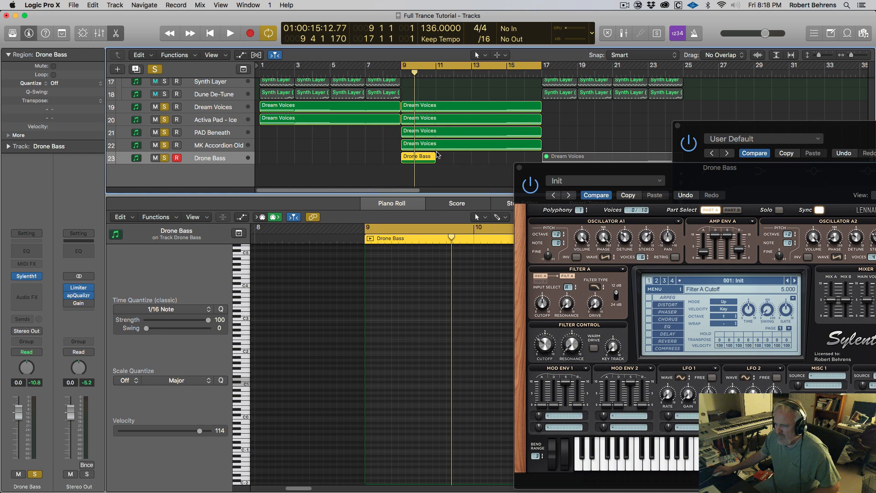
drag(433, 161, 541, 161)
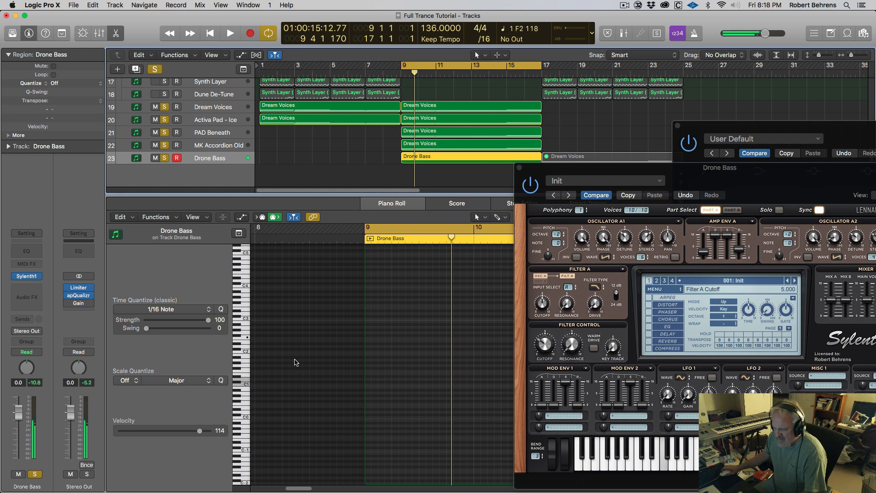
Step: Locate the F2 row in the Drone Bass region's piano roll and close the Sylenth1 and EQ windows covering the workspace
scroll(296, 363, up, 3)
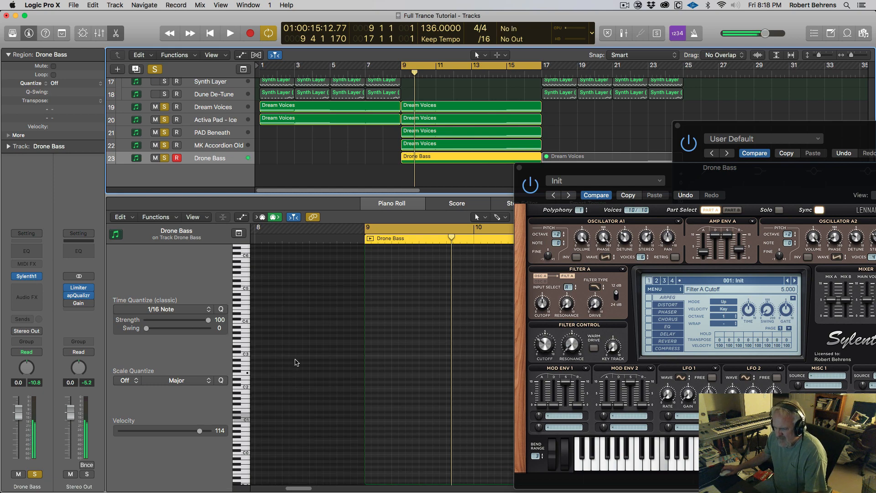
scroll(390, 365, down, 2)
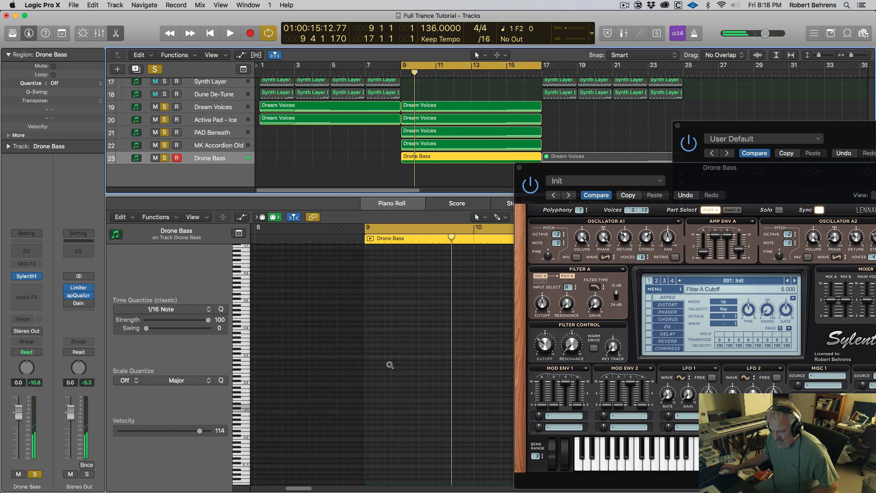
scroll(390, 365, down, 2)
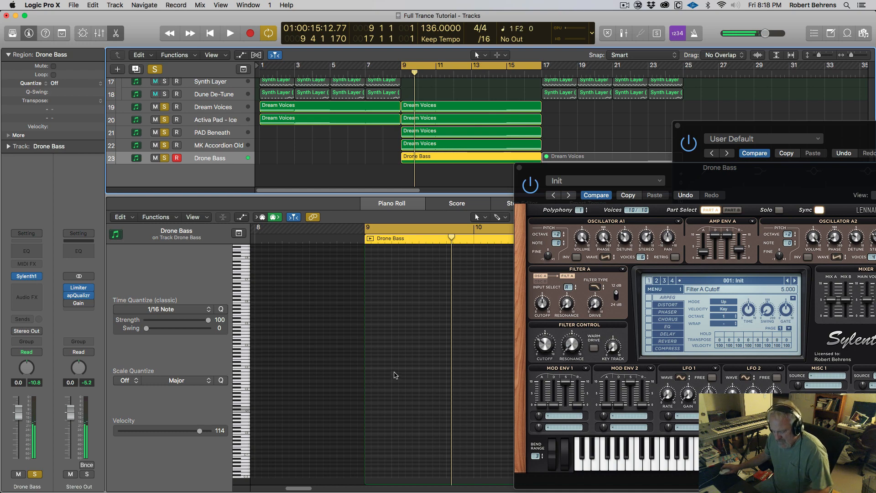
scroll(396, 368, up, 3)
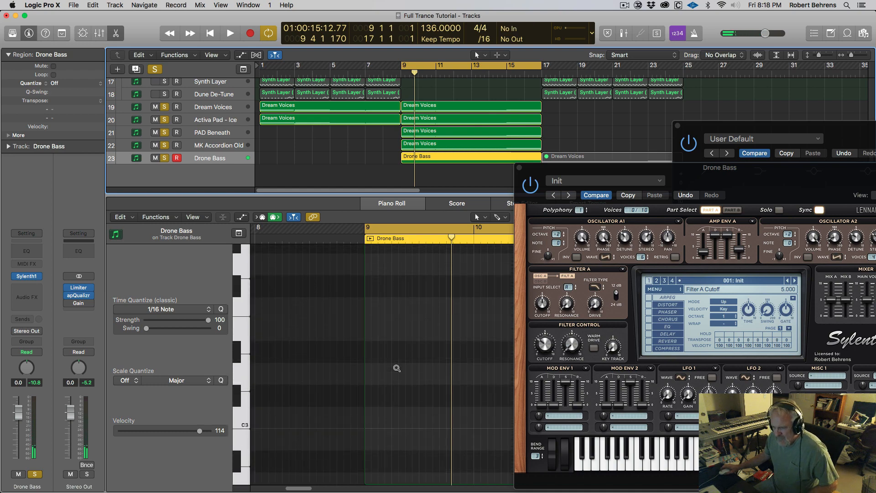
scroll(294, 364, down, 5)
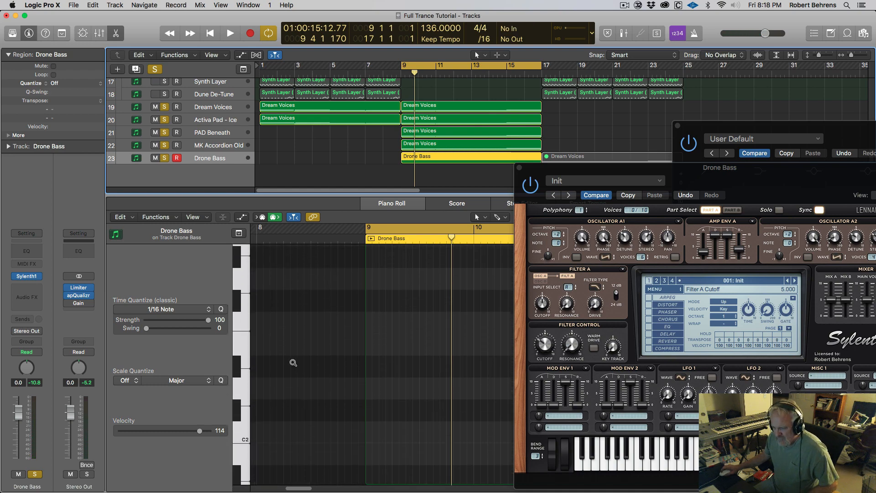
scroll(294, 364, up, 5)
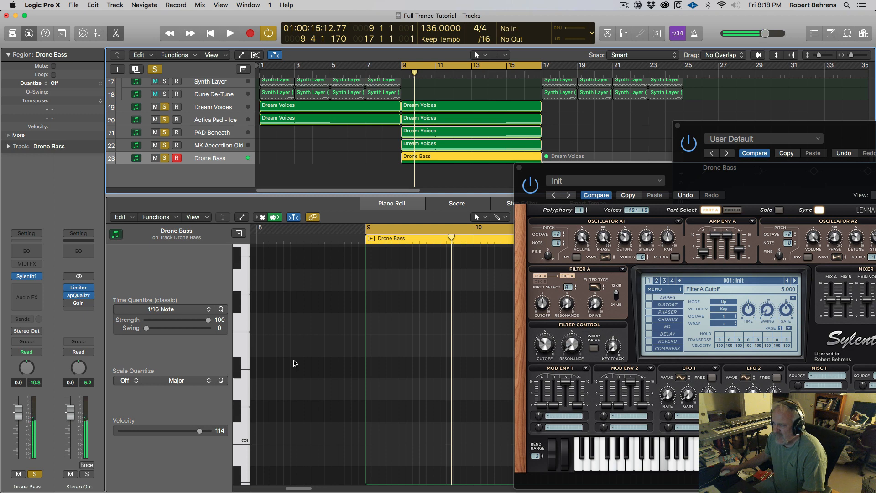
scroll(297, 364, down, 5)
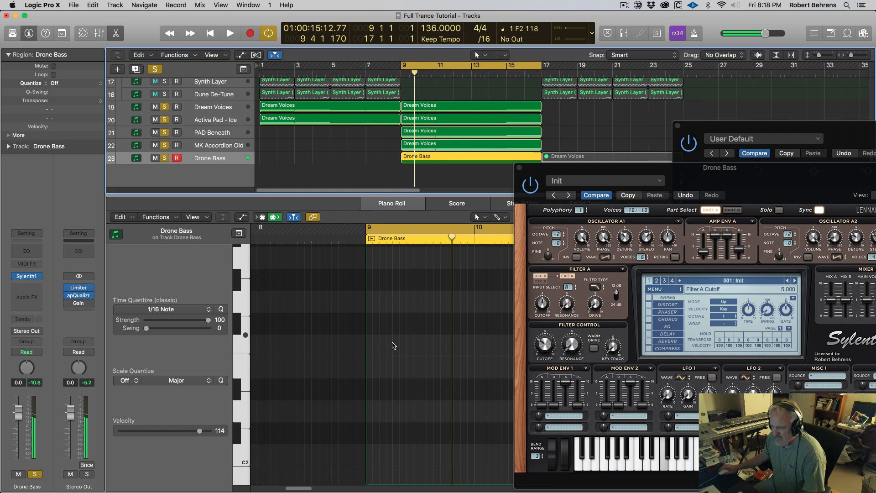
click(533, 167)
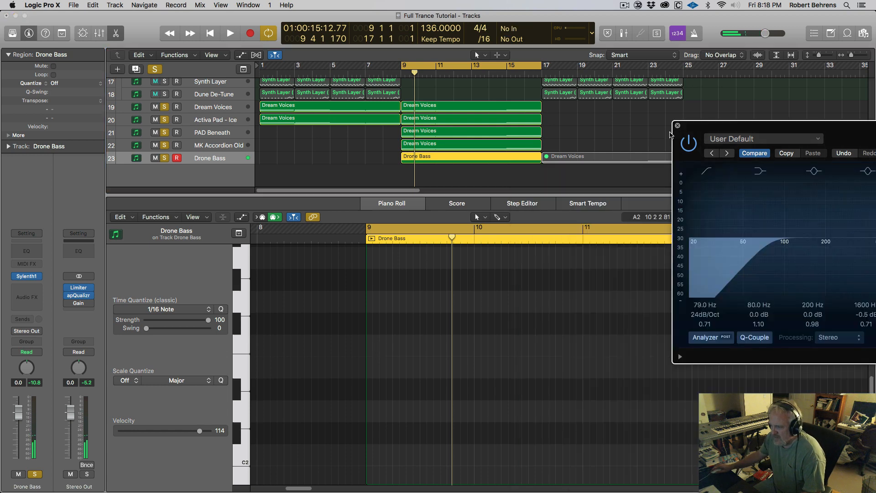
click(677, 126)
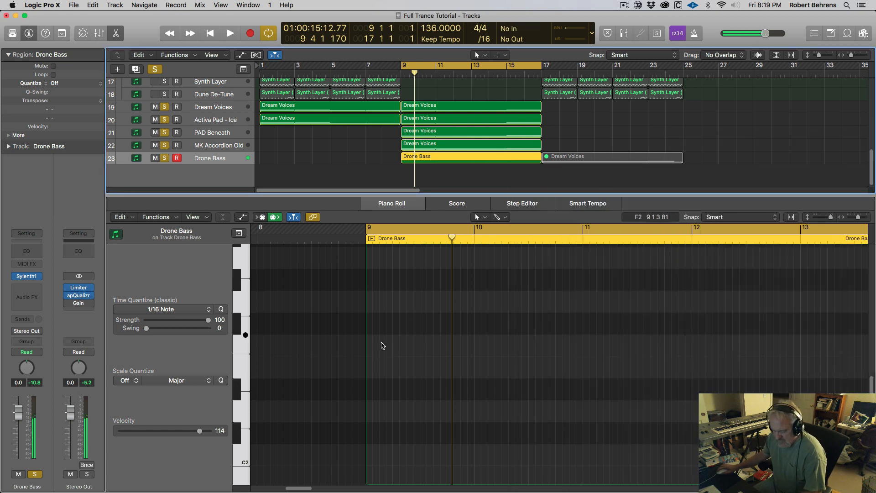
Step: Draw an F2 note about two bars long starting at bar 9 in the Drone Bass region and play it back
key(t)
click(379, 354)
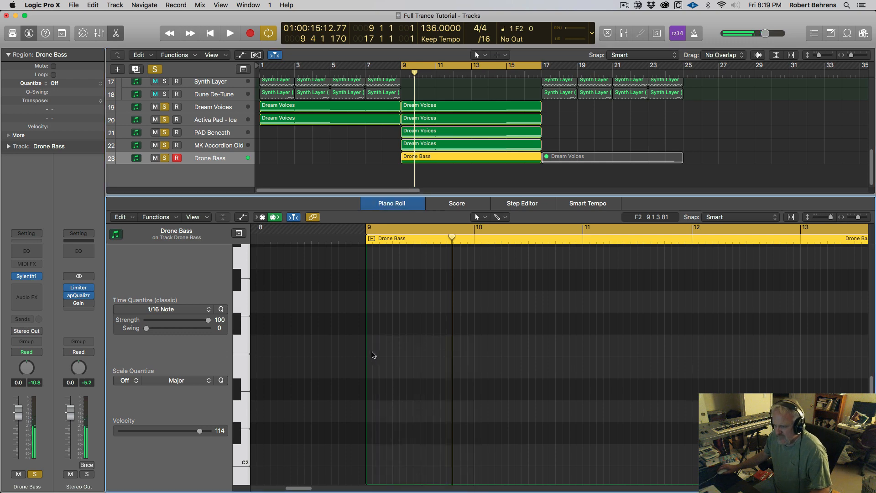
click(373, 346)
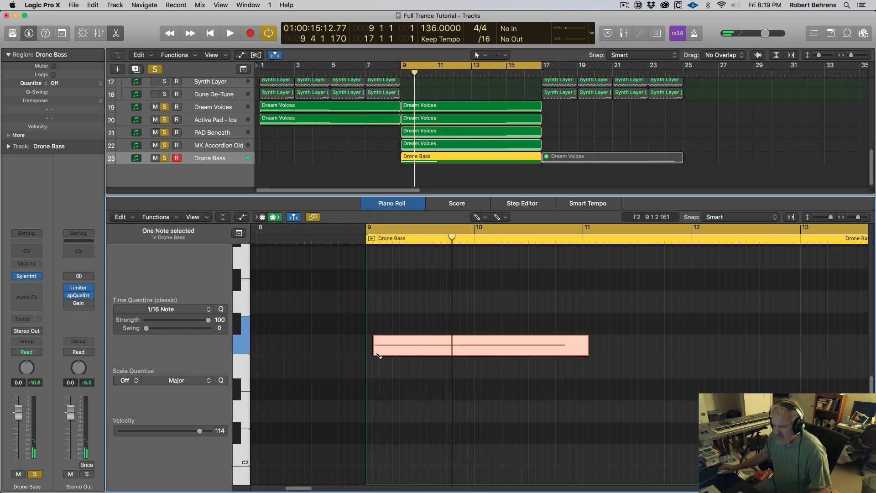
drag(374, 345, 404, 366)
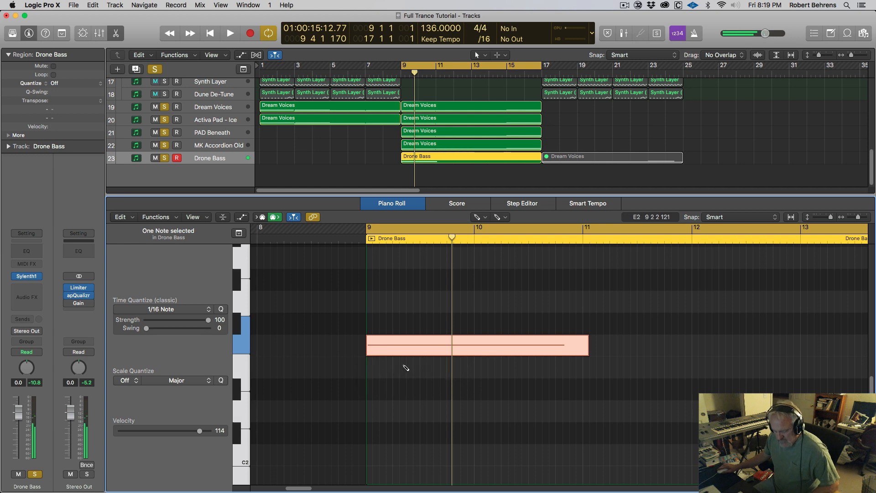
ctrl+alt+click(402, 365)
ctrl+alt+click(400, 365)
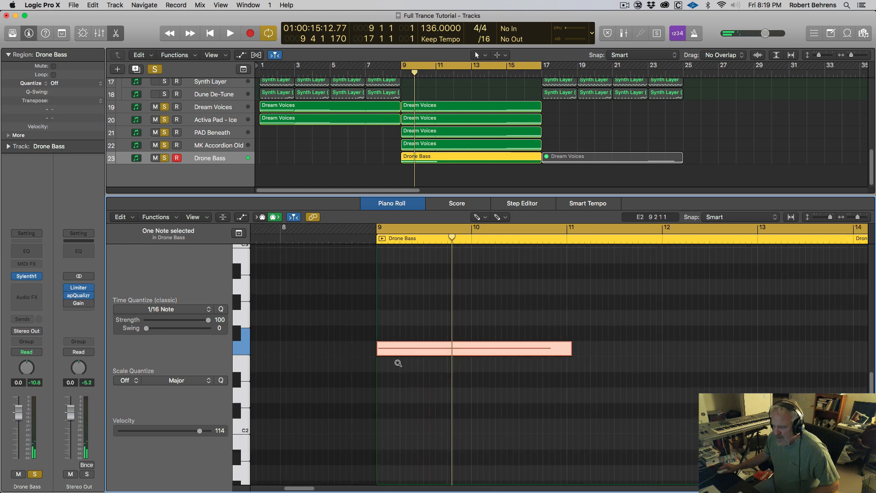
ctrl+alt+click(456, 367)
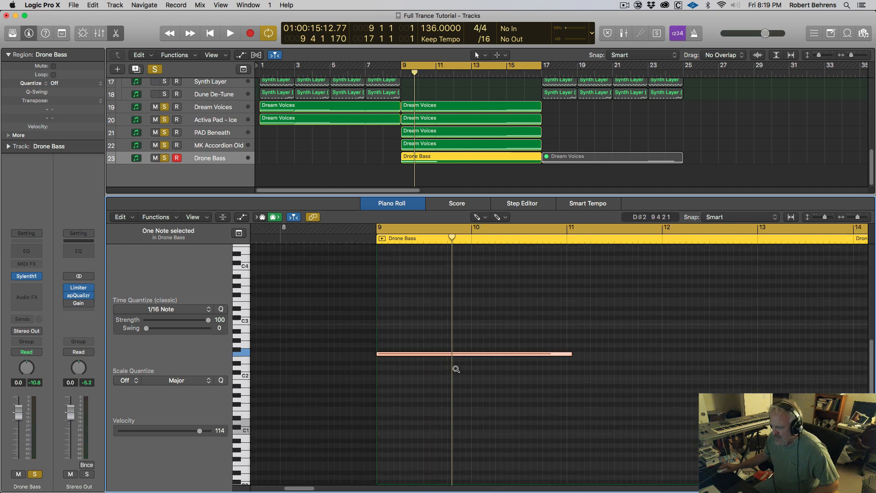
ctrl+alt+click(456, 369)
scroll(457, 369, left, 4)
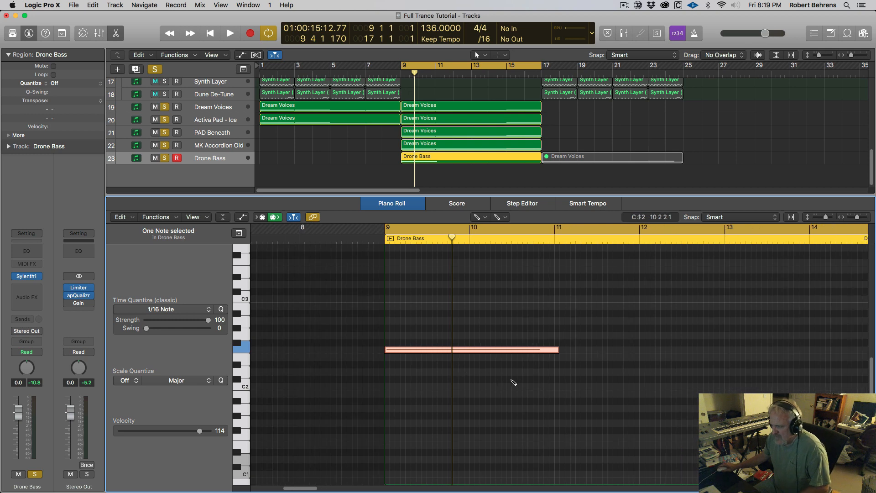
key(space)
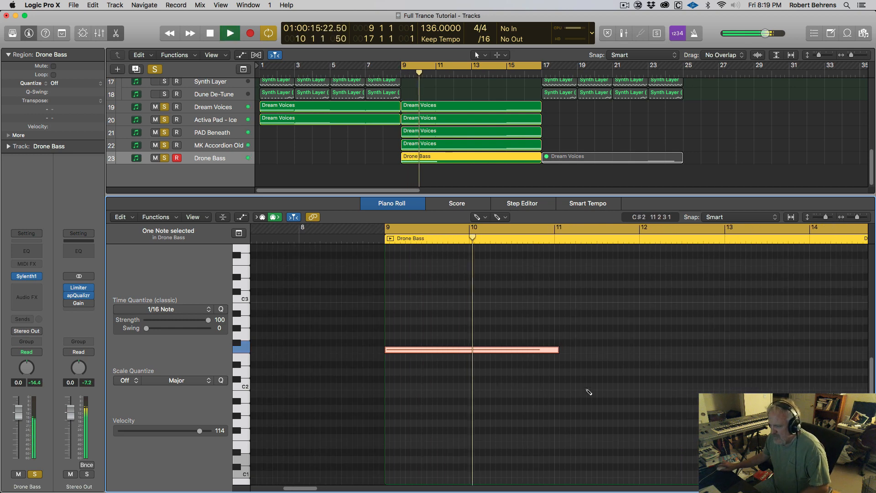
scroll(561, 371, right, 5)
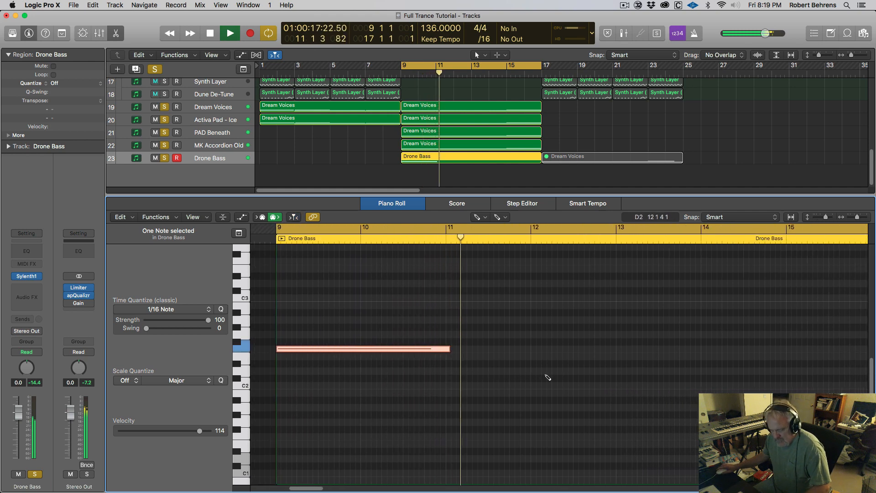
Step: Trim the F2 note to end at bar 11 and copy it to C#2 at bar 11, D#2 at bar 13 and C2 at bar 15
key(space)
key(Escape)
key(Escape)
key(Escape)
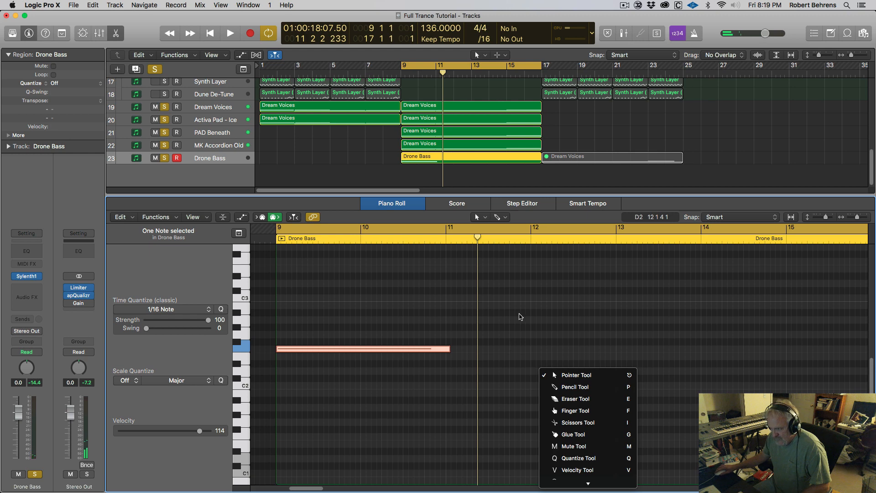
key(Escape)
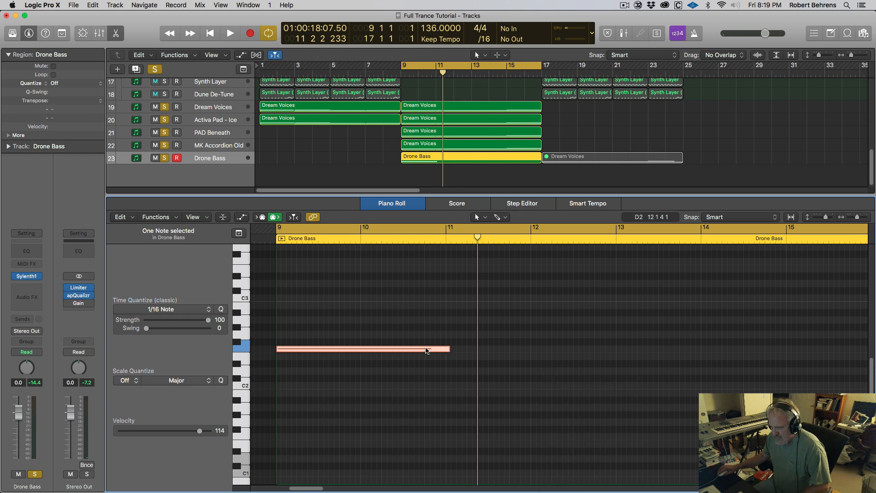
drag(450, 349, 445, 349)
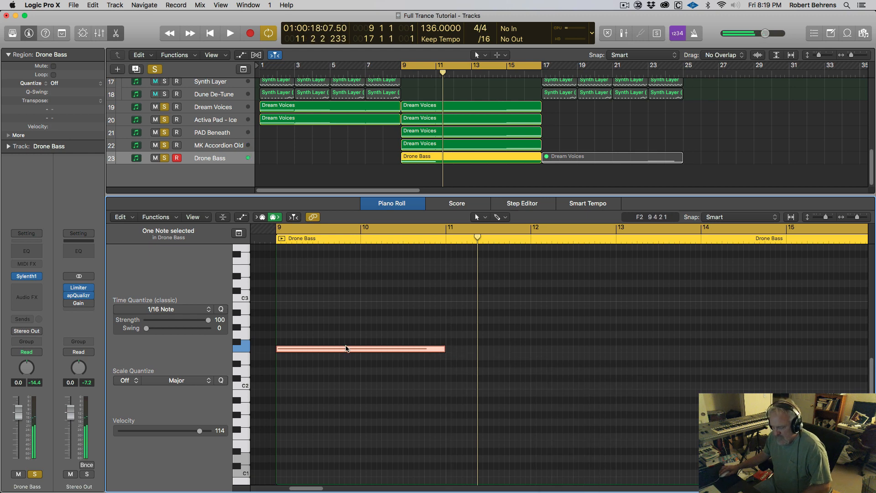
drag(346, 349, 666, 365)
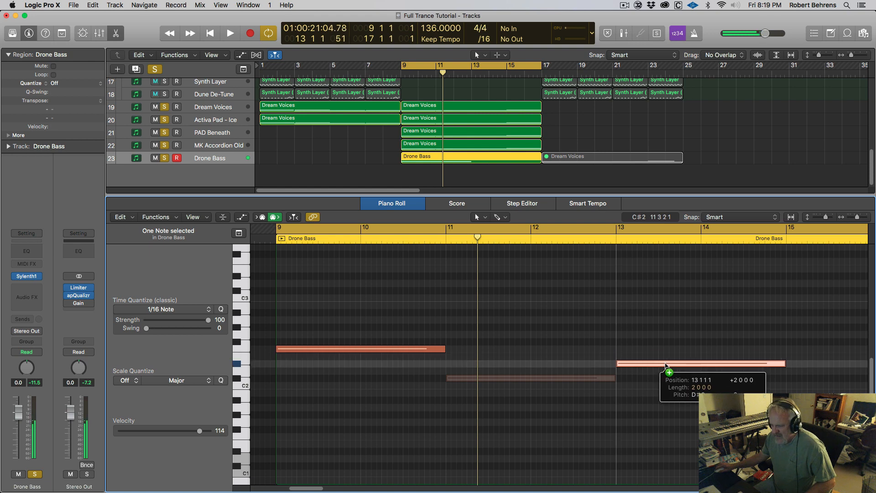
drag(665, 363, 826, 389)
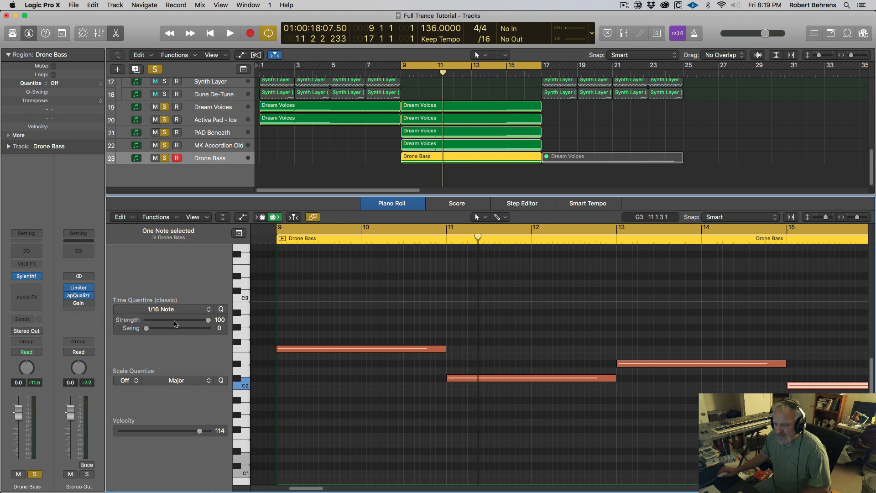
Step: Lower the Drone Bass track's volume to -4.6 dB while listening to the pads and bass together
key(space)
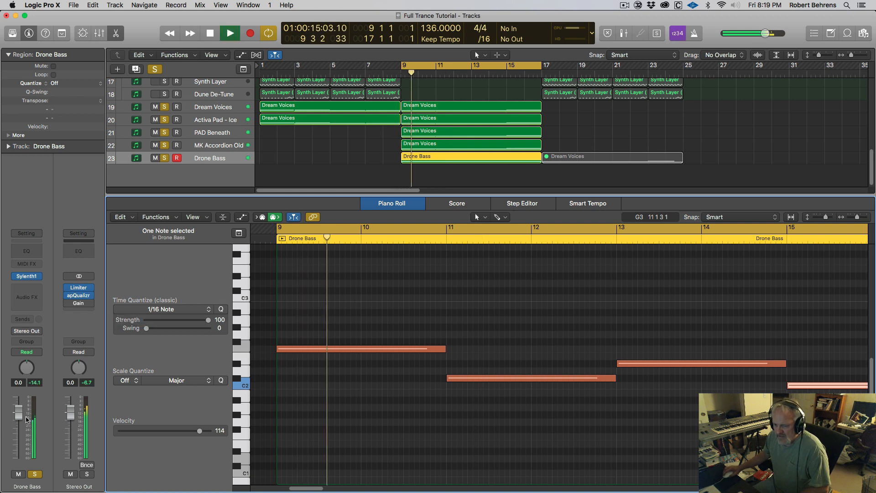
drag(22, 419, 27, 443)
key(space)
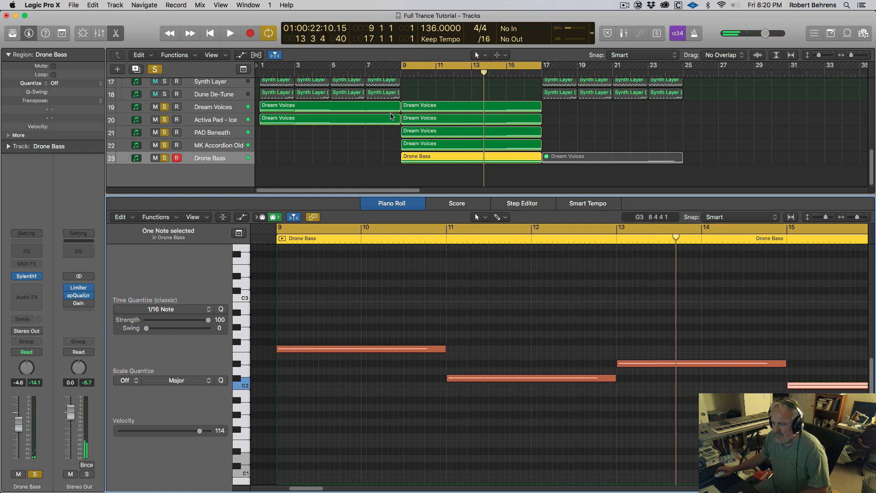
Step: Clear the solos on tracks 19 to 23 and audition MK Accordion Old on its own from bar 9
scroll(348, 155, up, 10)
scroll(348, 156, down, 10)
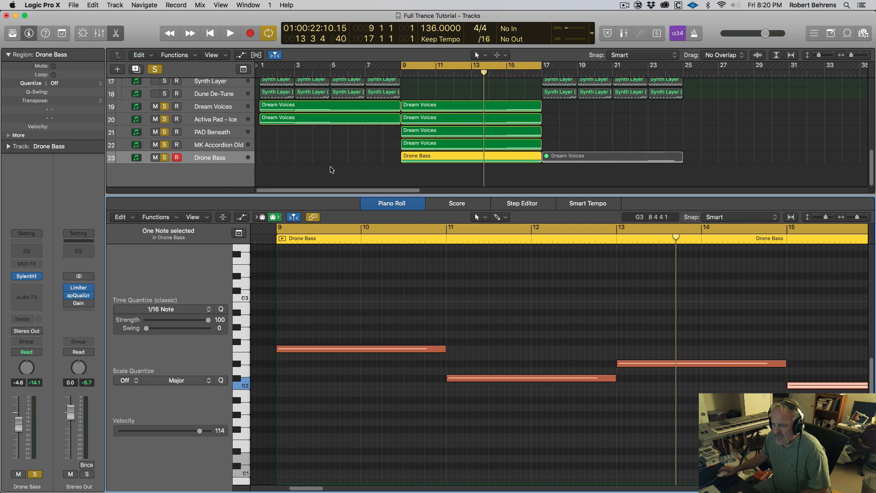
click(208, 146)
drag(167, 108, 162, 159)
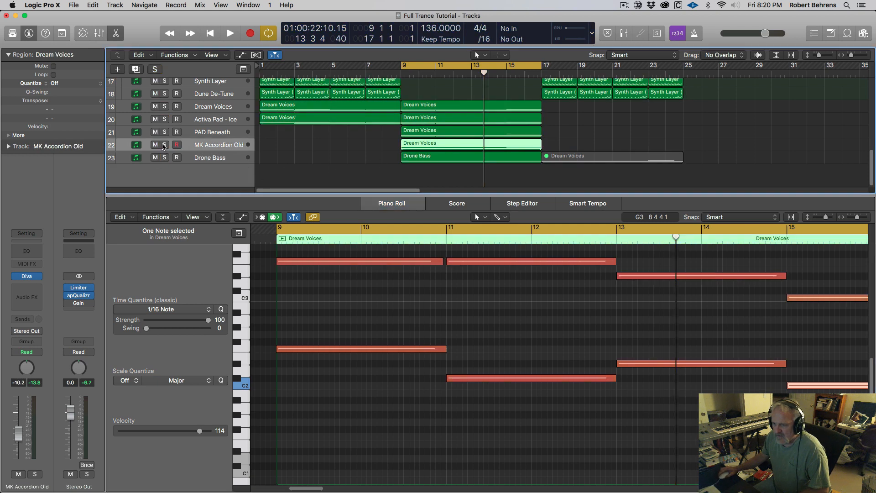
click(163, 144)
key(space)
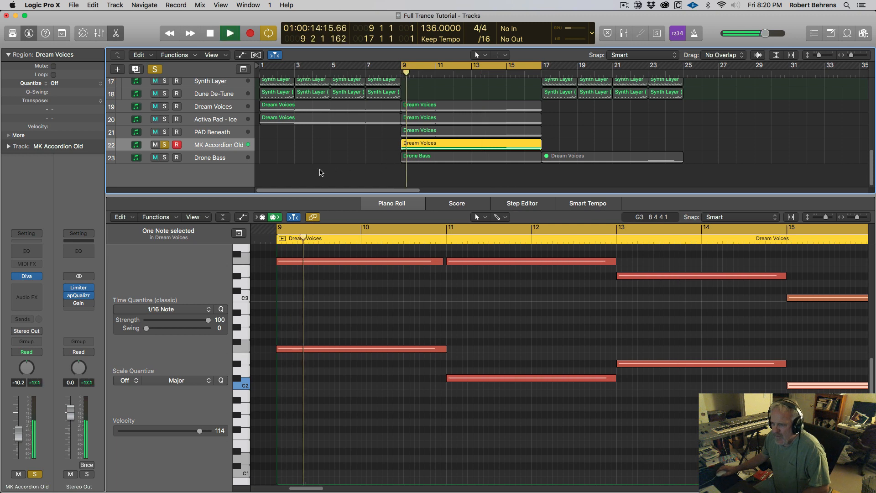
key(space)
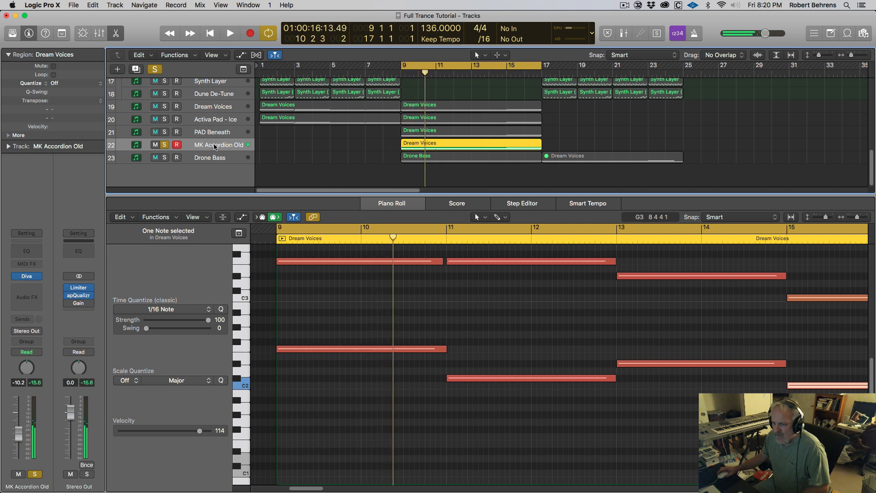
Step: Rename the MK Accordion Old track Brass Pad
double_click(212, 145)
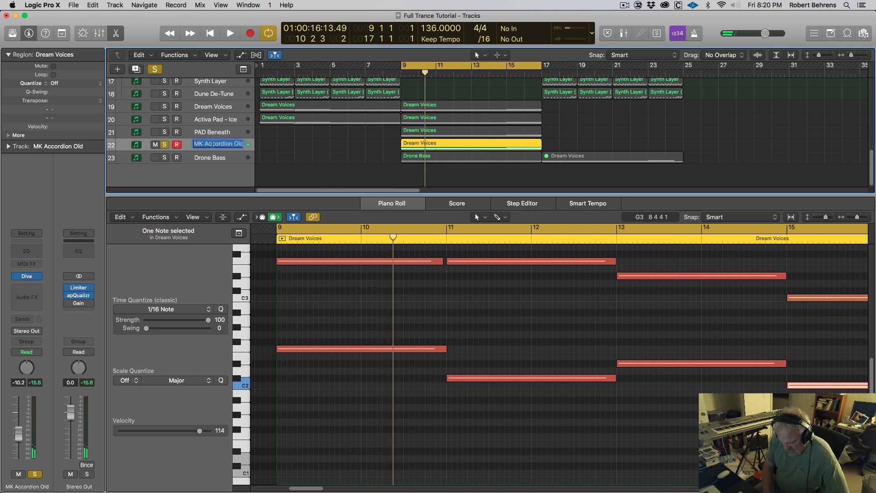
text(Brass Pad)
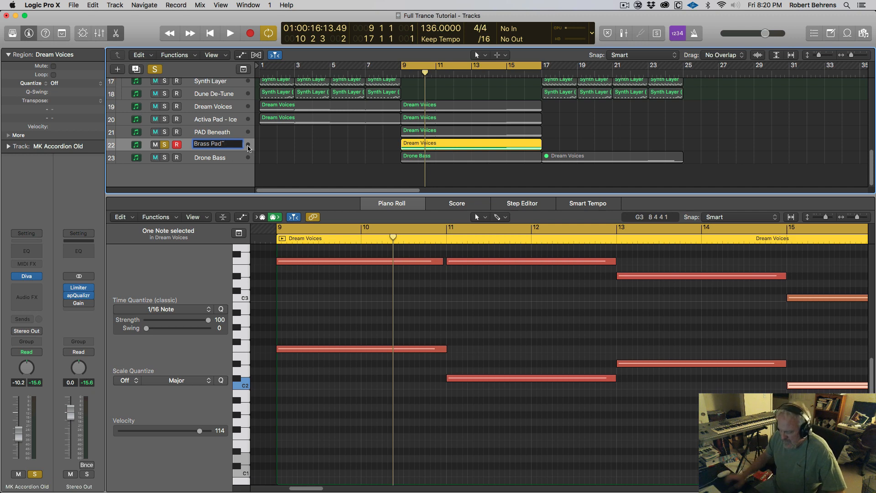
click(280, 145)
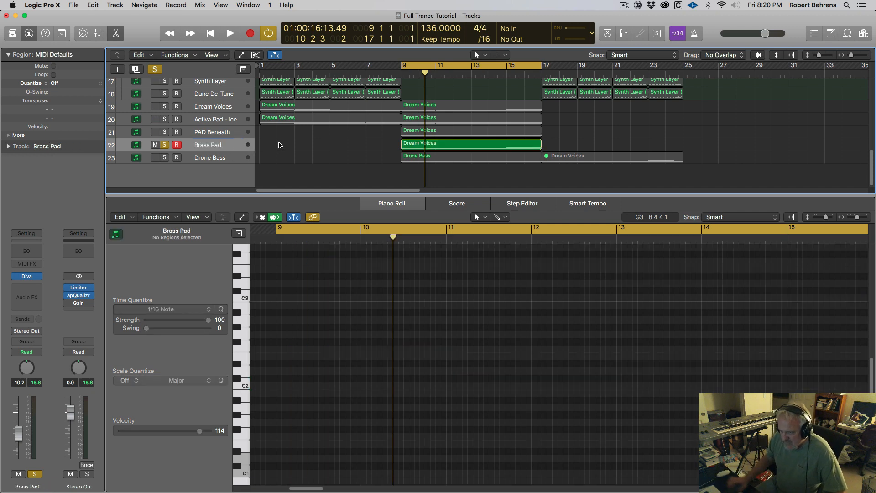
Step: Name the bar 9 regions on the Brass Pad and PAD Beneath tracks after their tracks
click(232, 144)
key(alt+shift+n)
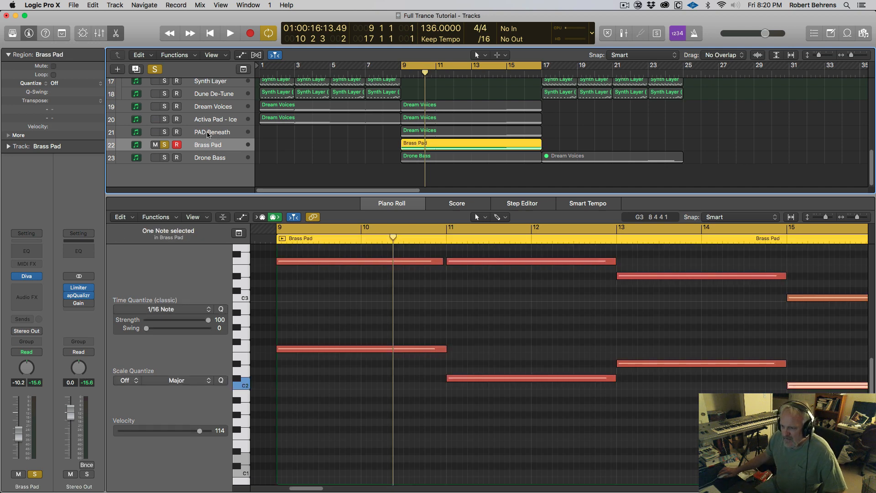
click(209, 135)
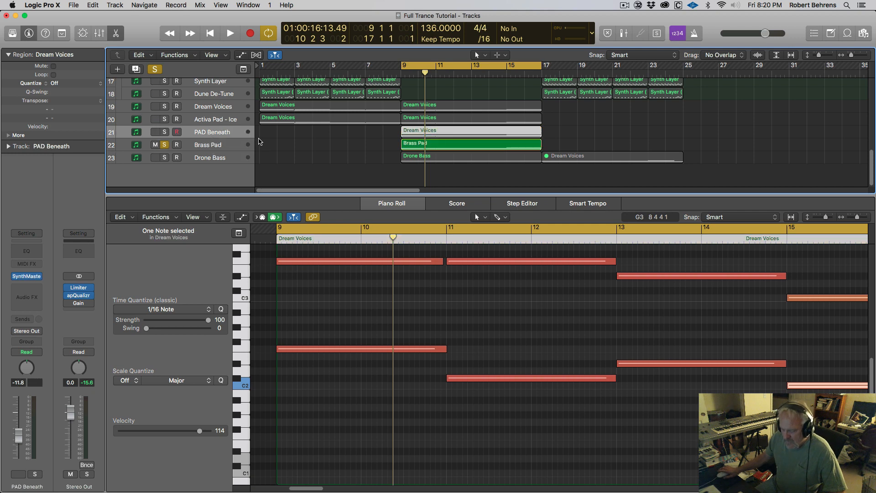
key(alt+shift+n)
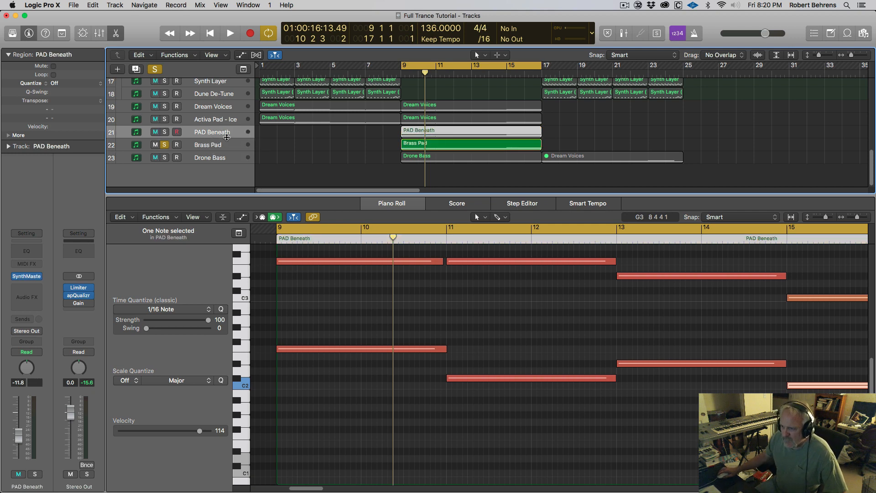
Step: Open the ANA synth of Activa Pad - Ice, solo the track and audition it from bar 9
click(205, 120)
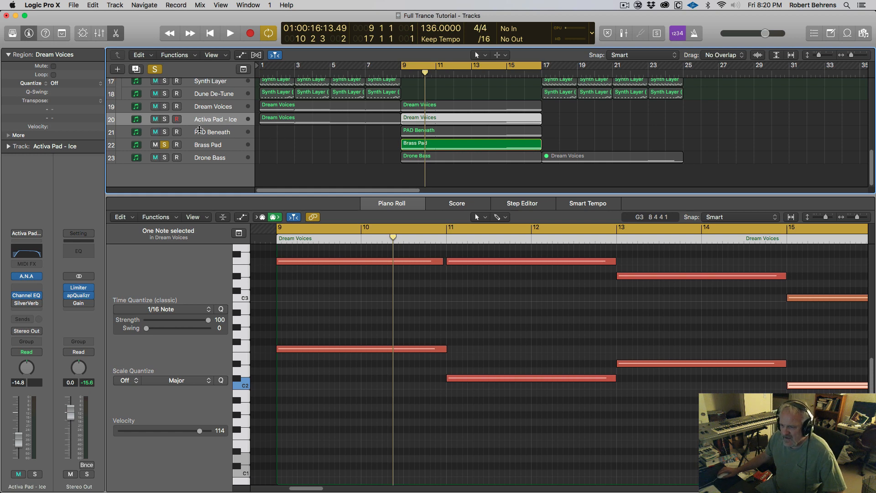
click(27, 277)
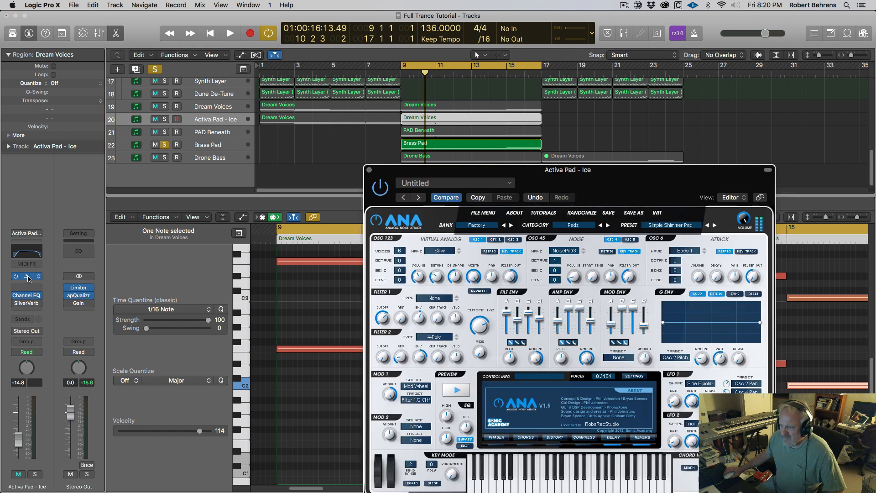
click(165, 120)
key(space)
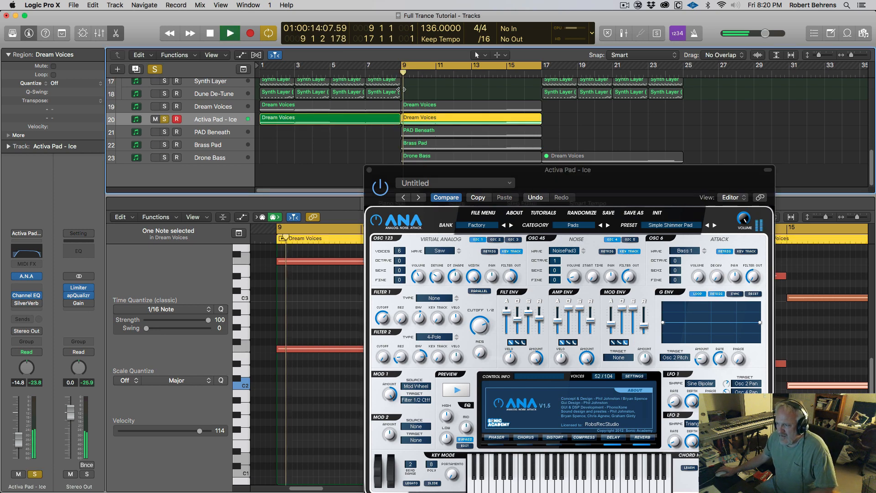
key(space)
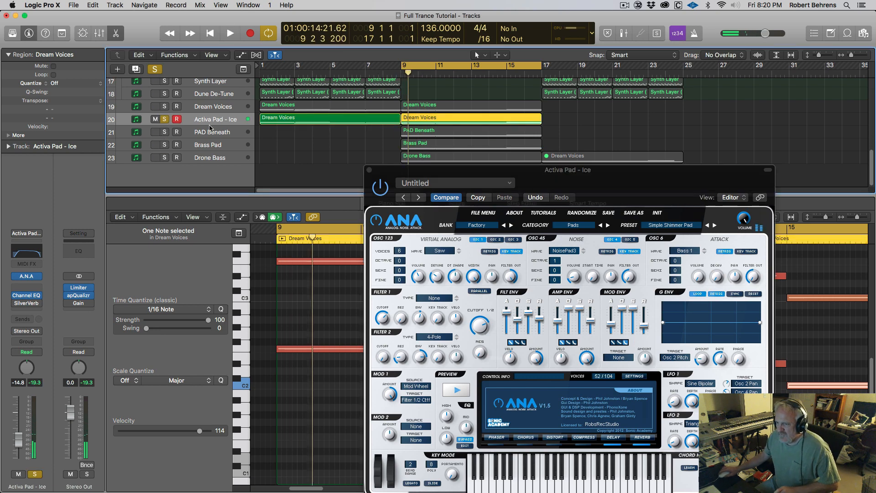
Step: Rename the Activa Pad - Ice track Swell Pad and name its bar 9 region after the track
double_click(208, 119)
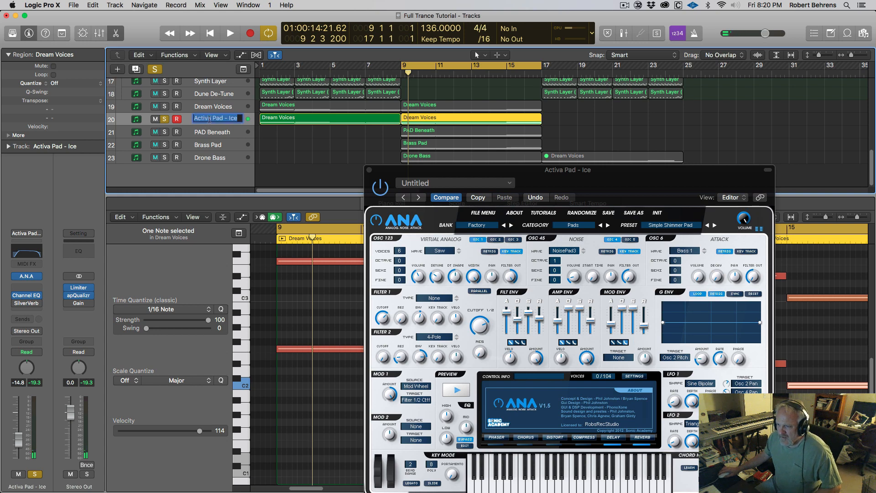
text(Swe)
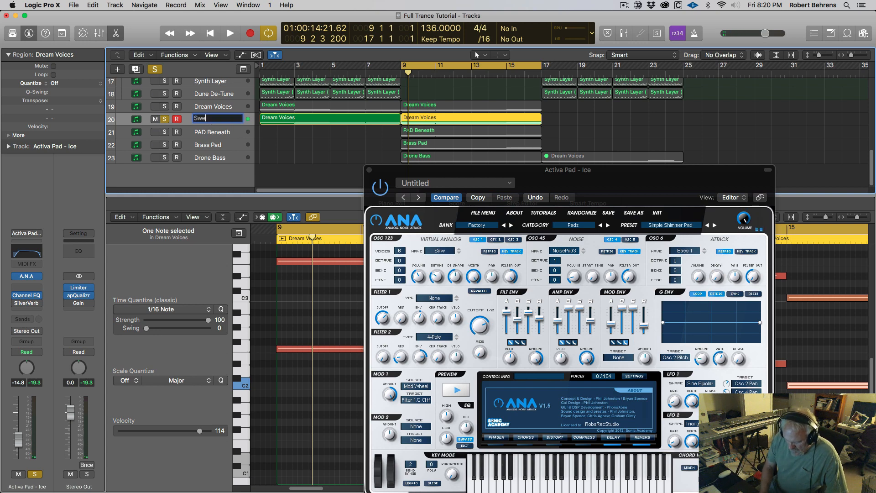
text(ll Pa)
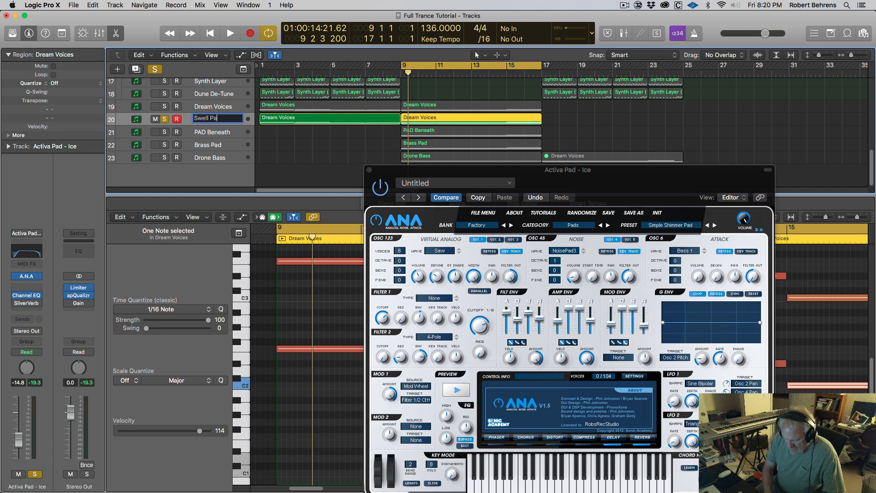
text(d)
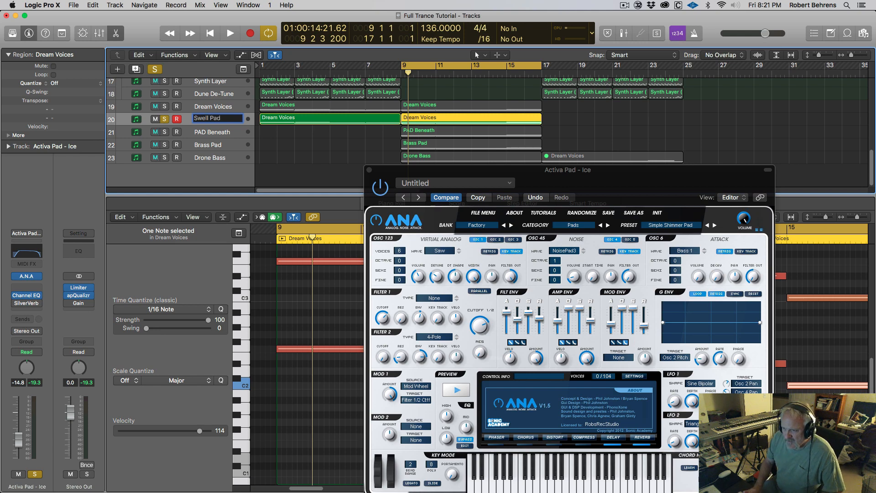
key(Return)
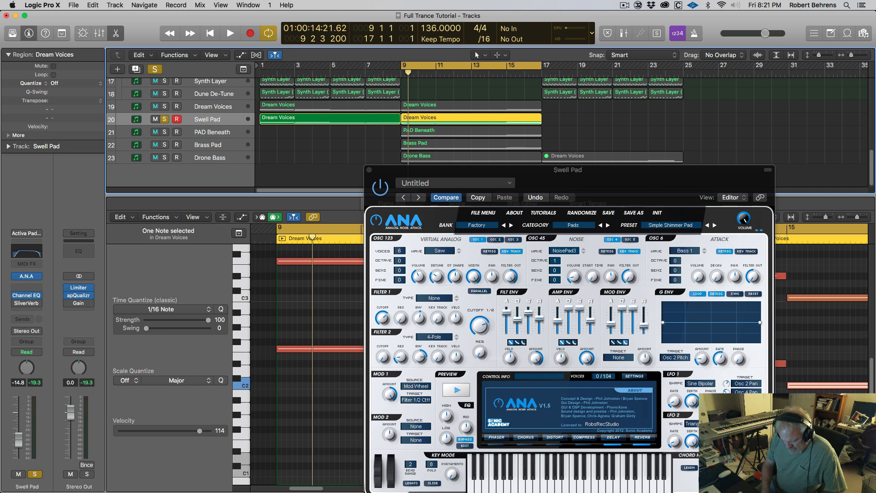
key(alt+shift+n)
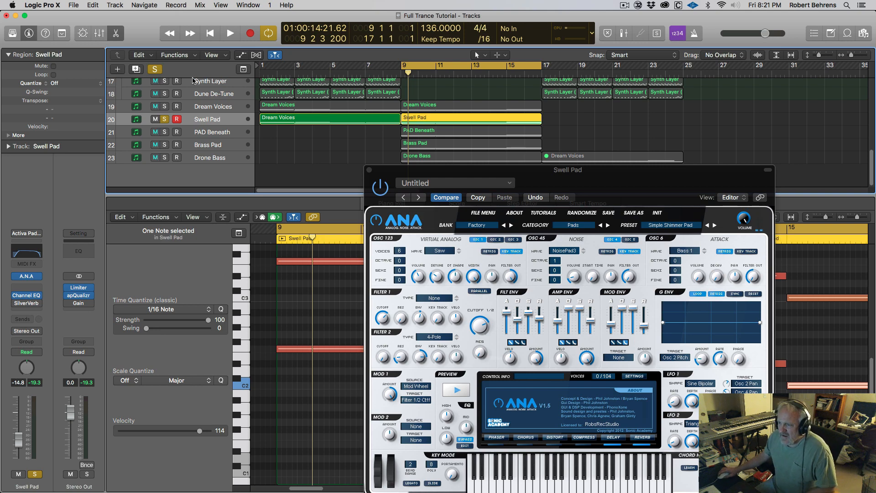
Step: Close the ANA synth window, select the Dream Voices track and play the bar 9 section with all track solos cleared
click(205, 107)
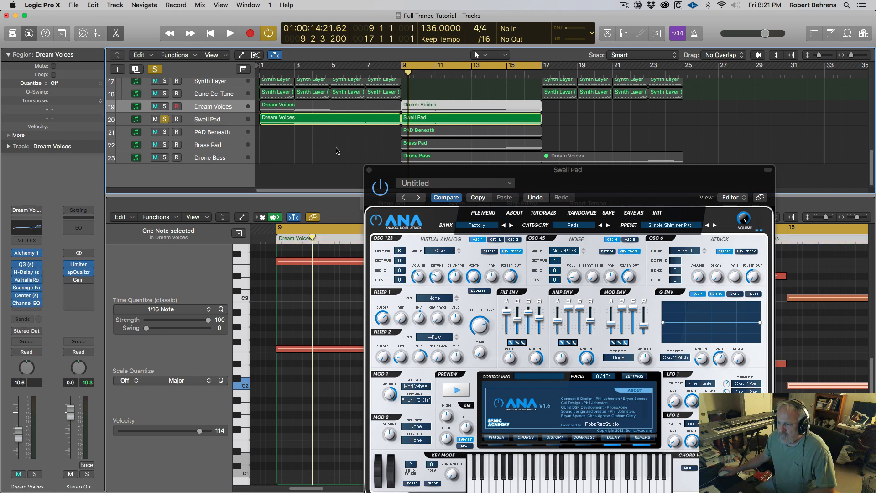
click(369, 169)
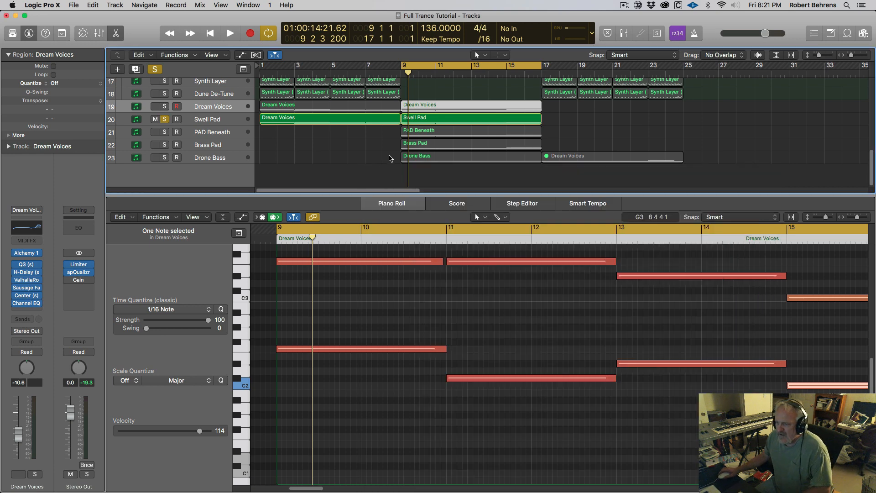
key(space)
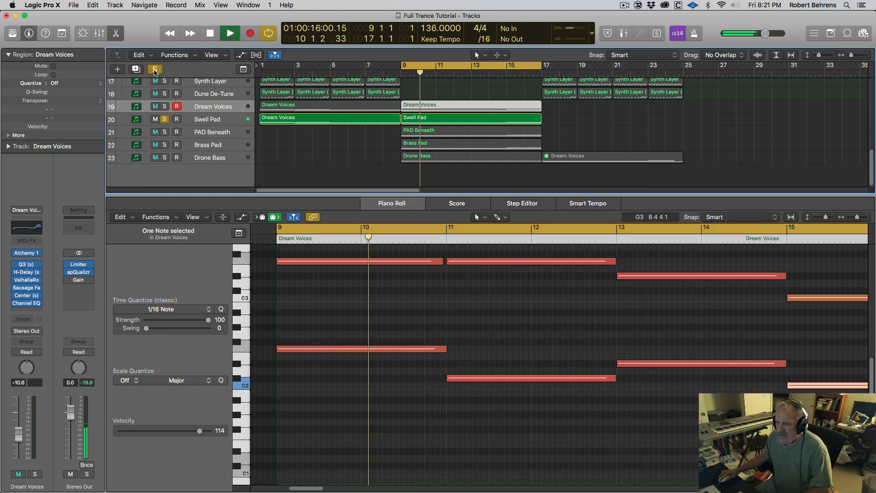
click(155, 69)
Step: Enlarge the tracks area to show the tracks down to Drone Bass, and stop playback
scroll(383, 166, up, 5)
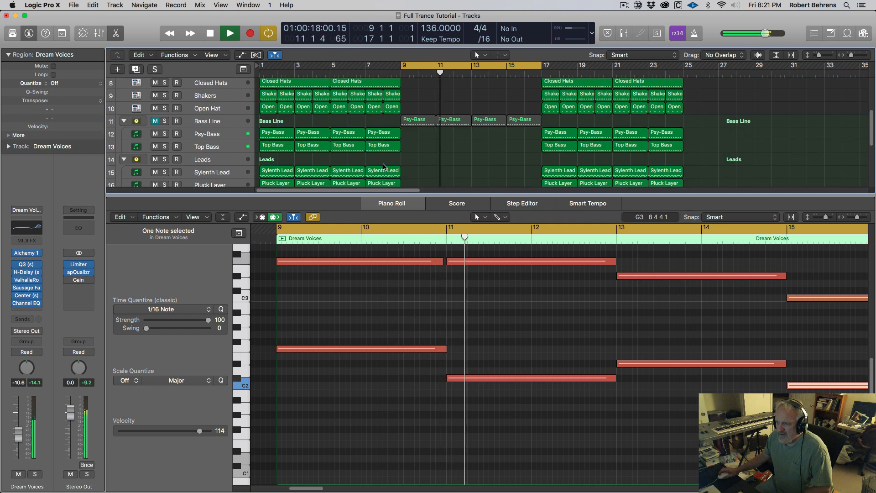
scroll(384, 167, up, 1)
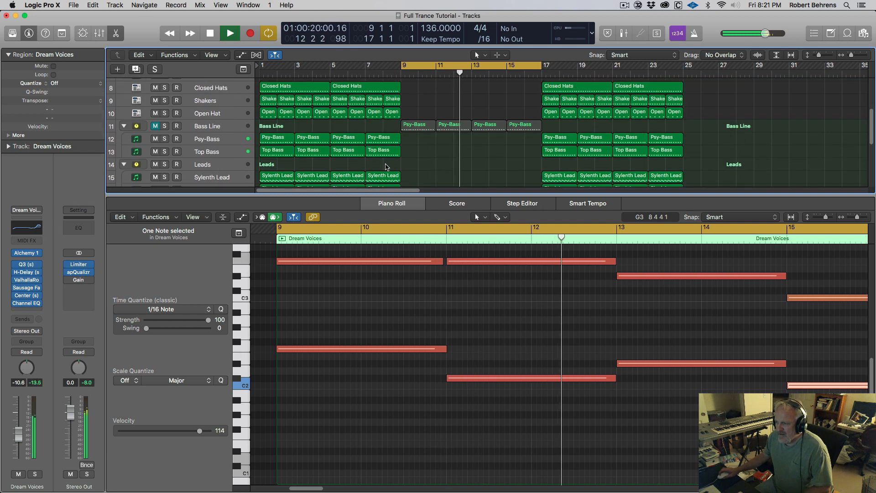
scroll(387, 166, up, 3)
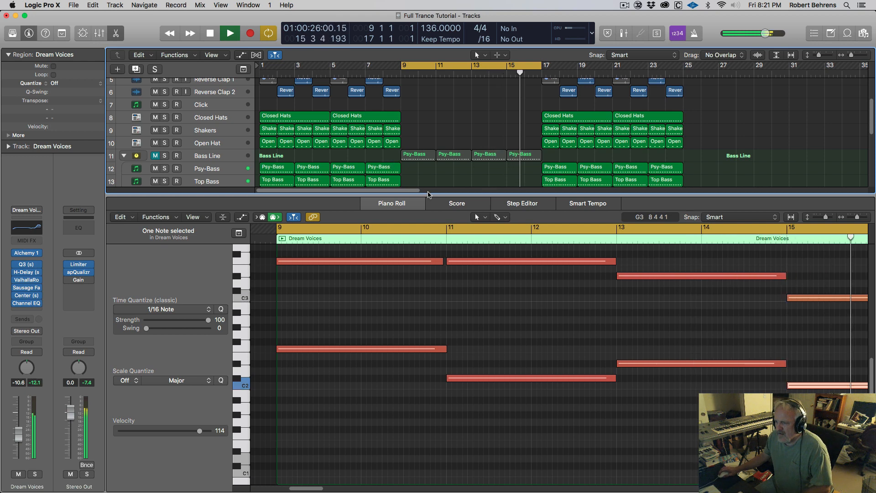
drag(428, 194, 458, 345)
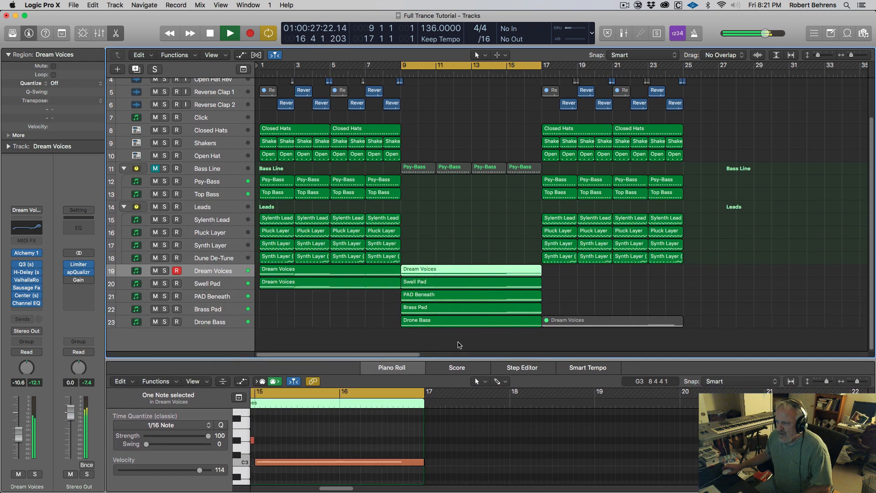
key(space)
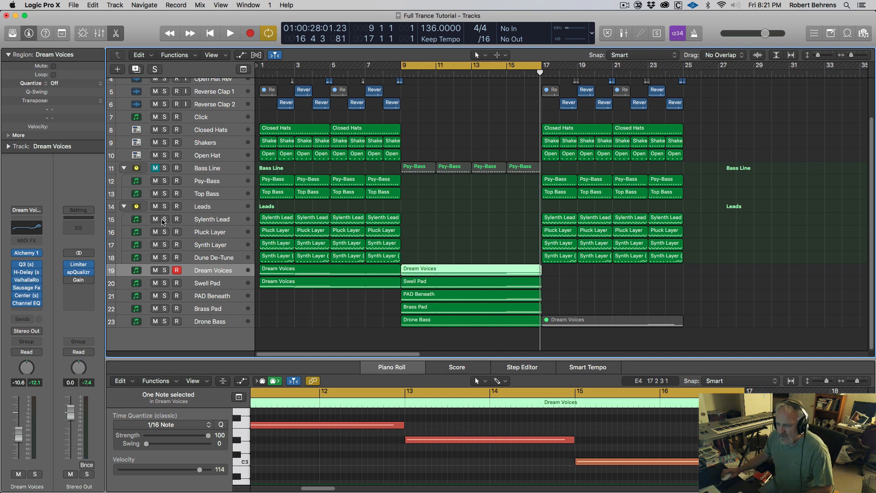
Step: Solo the Leads stack and set the cycle range to bars 1 to 9 around the Sylenth Lead regions
click(165, 207)
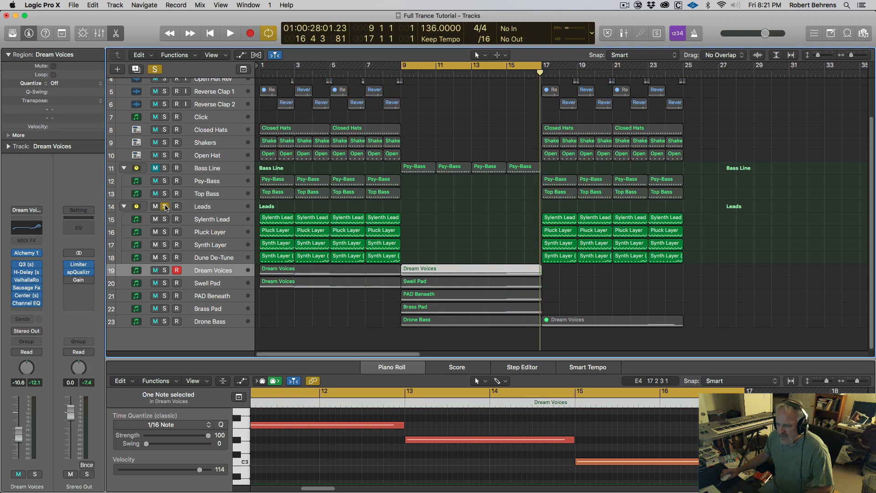
click(393, 74)
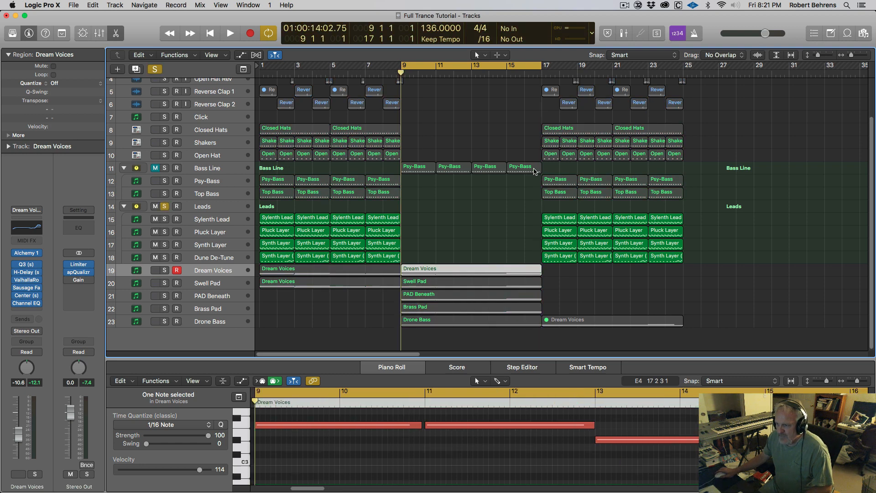
key(space)
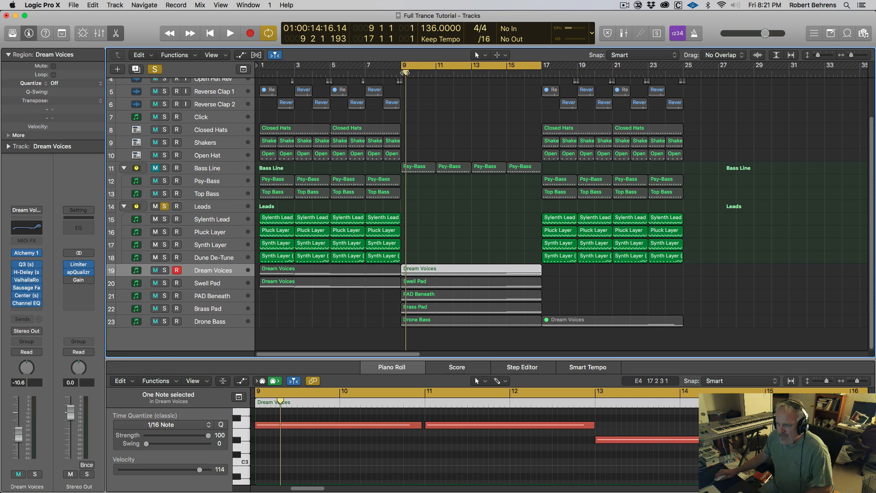
click(412, 65)
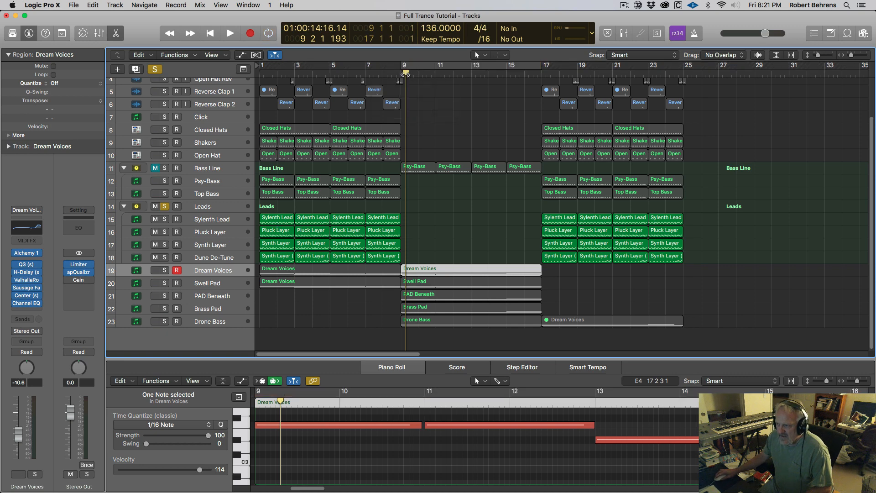
key(Return)
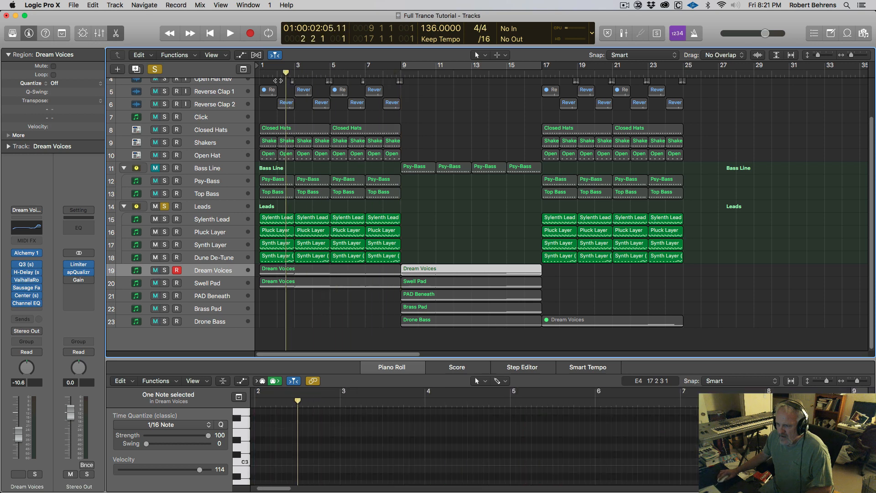
drag(407, 225, 264, 219)
key(super+u)
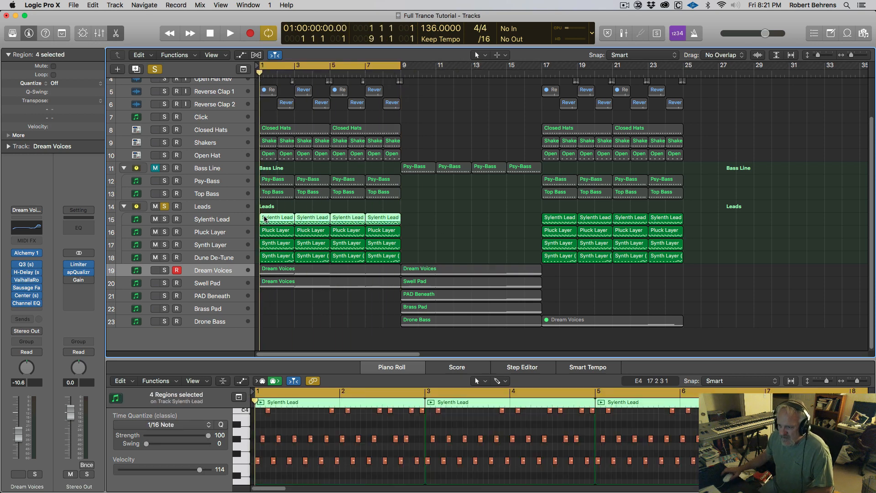
key(space)
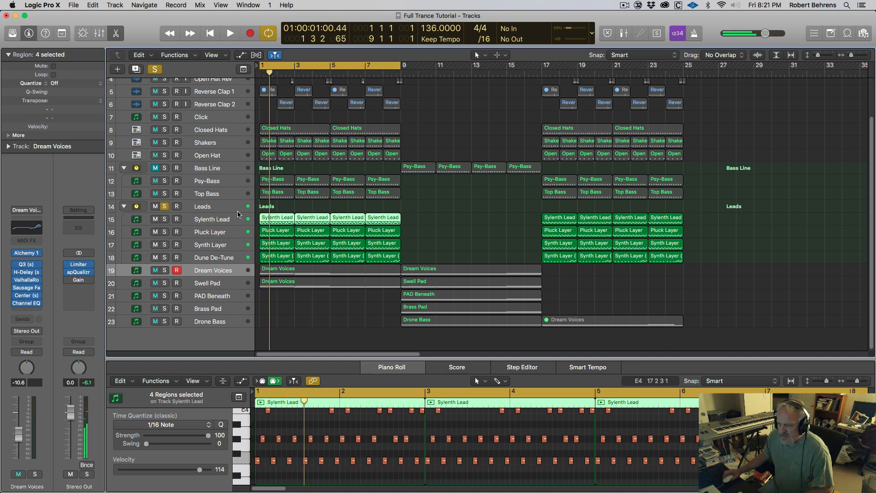
Step: Audition the Leads stack with its Bus 10 reverb send bypassed and switched back on
click(217, 209)
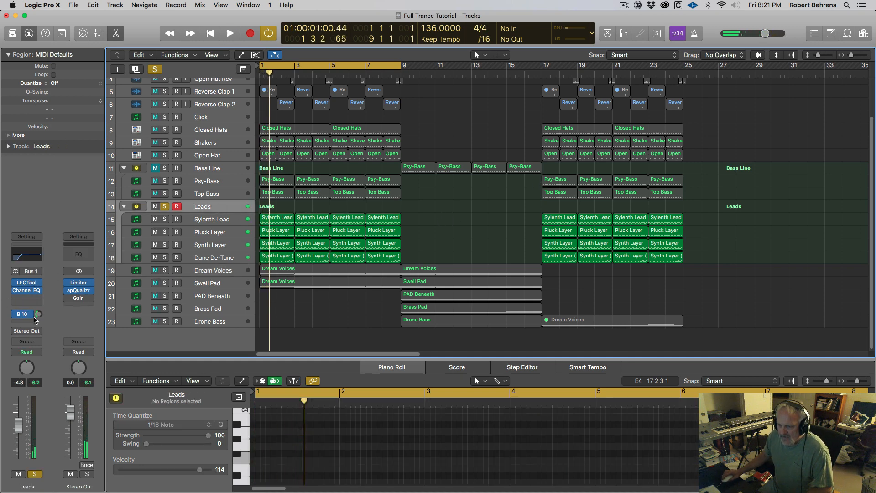
click(38, 316)
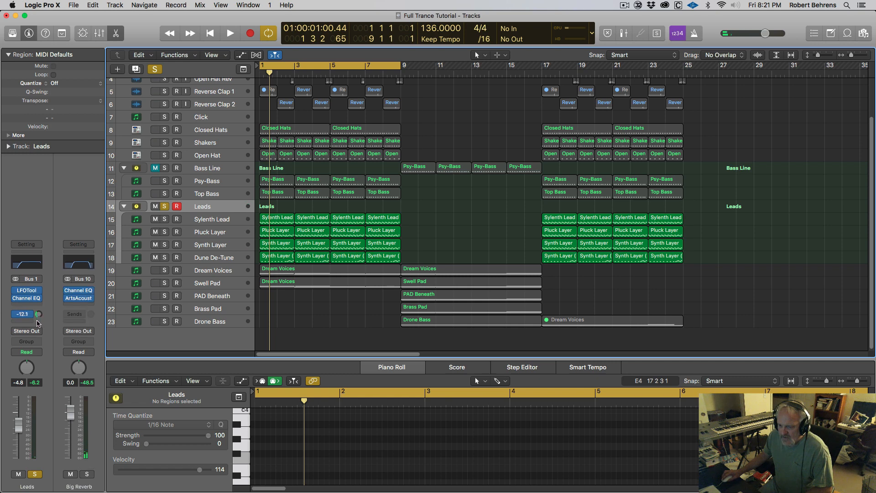
key(space)
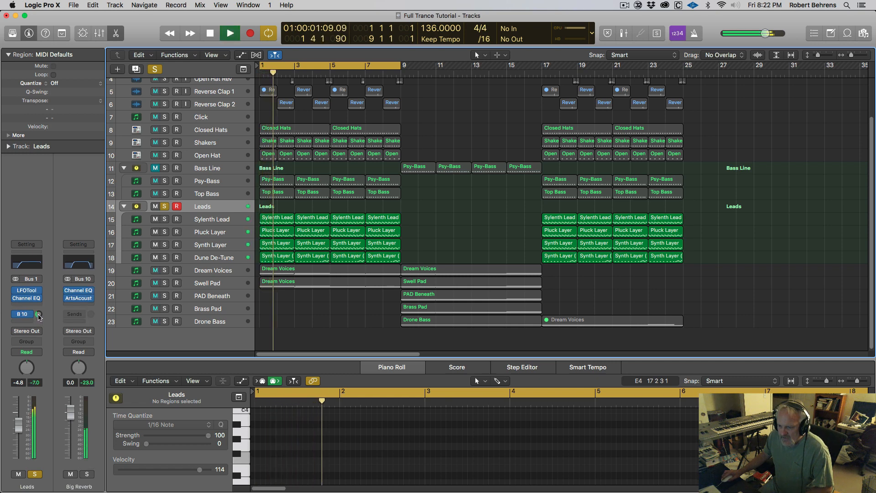
key(space)
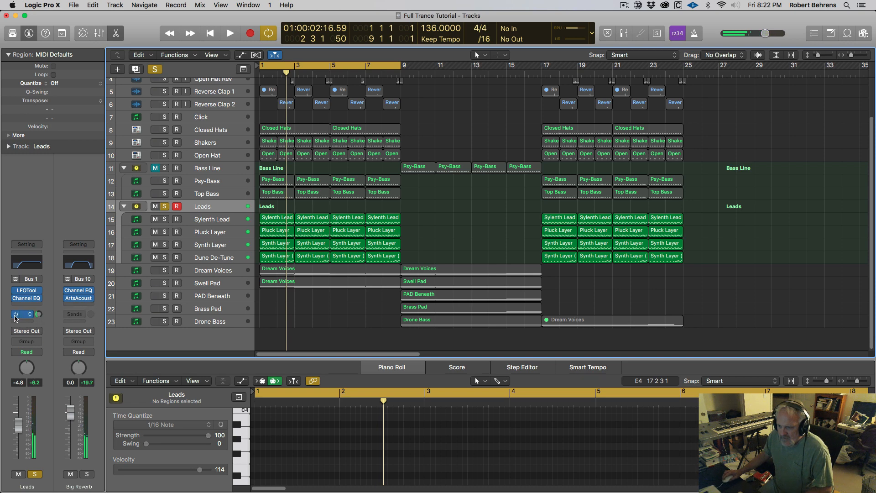
key(space)
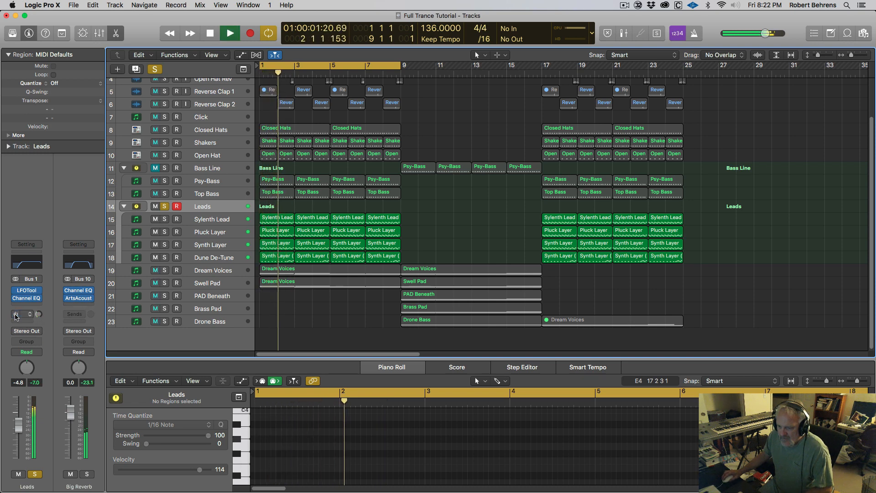
click(16, 314)
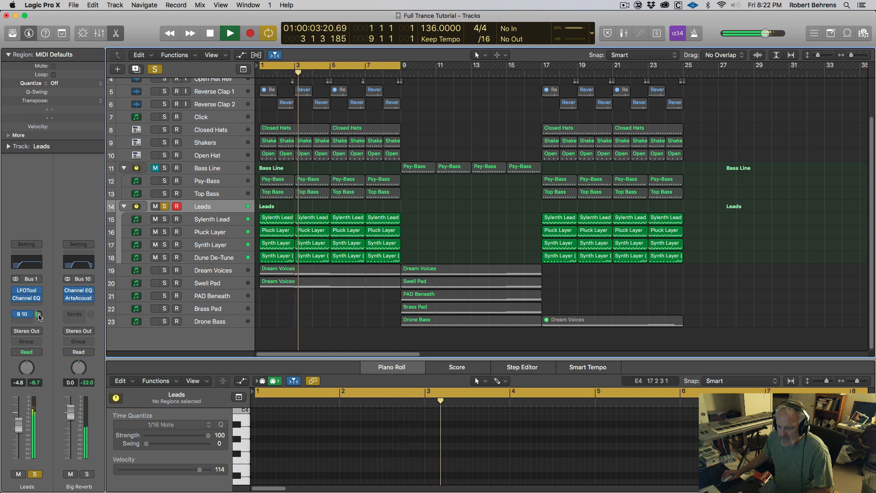
key(space)
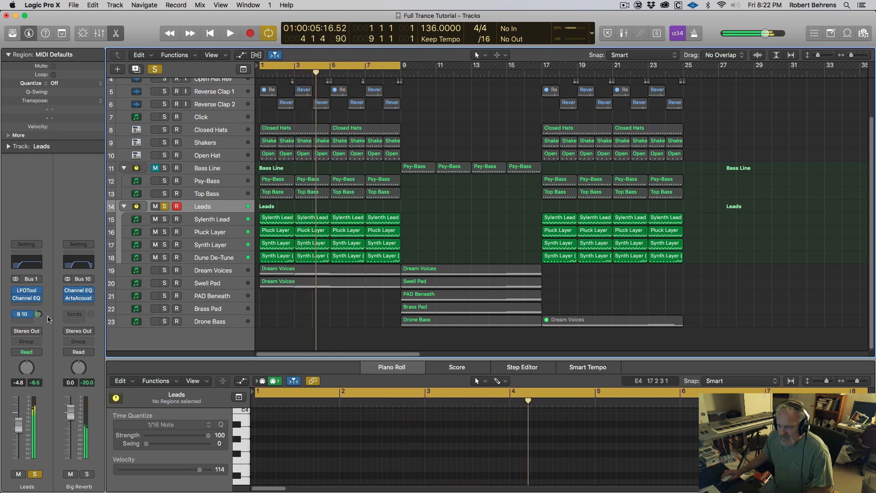
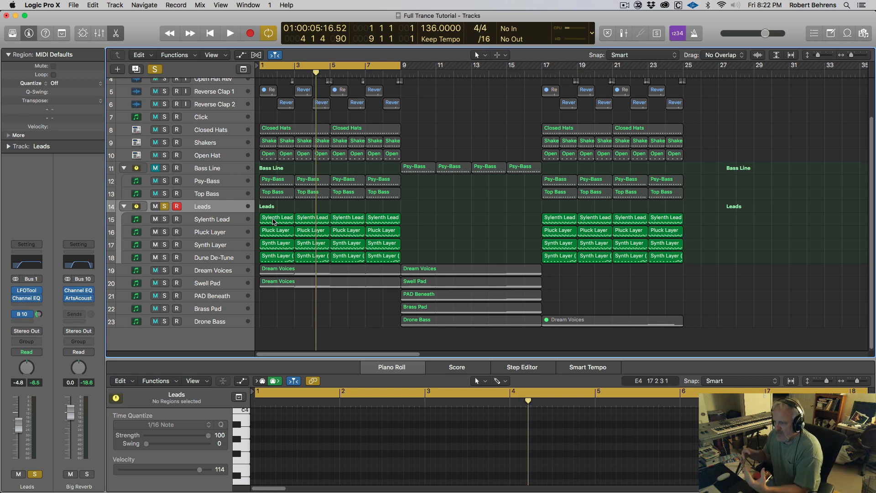
Step: Play the soloed leads from bar 1 and turn on the Gain plug-in on the Stereo Out channel
click(275, 220)
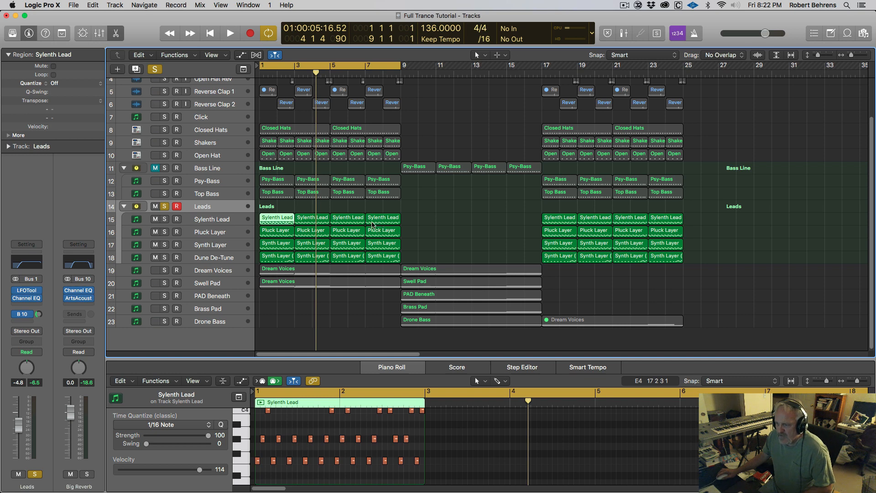
key(shift+space)
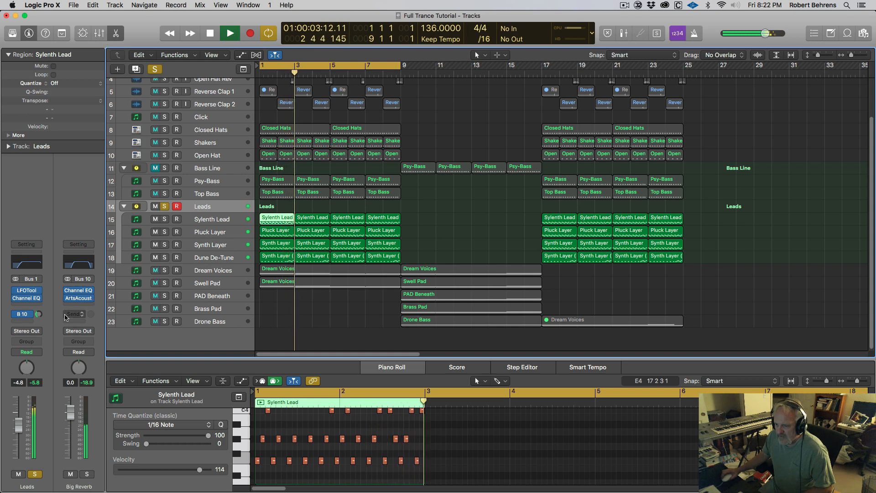
mouse_move(67, 300)
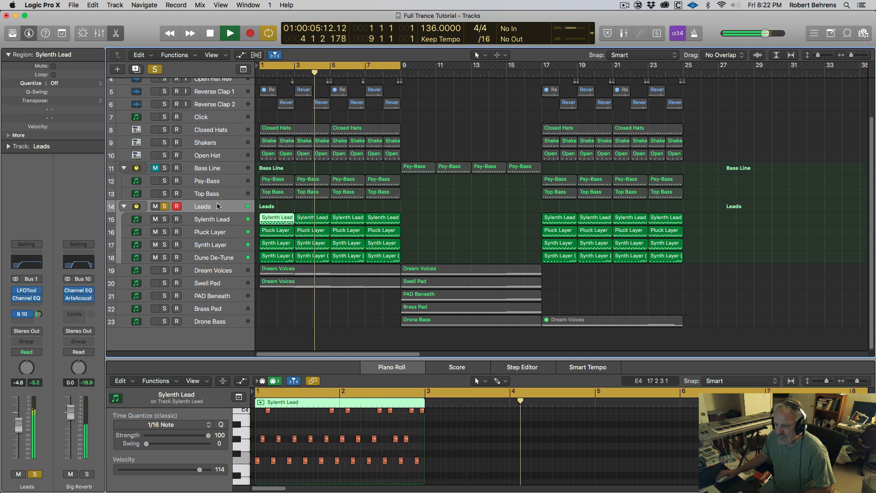
click(212, 218)
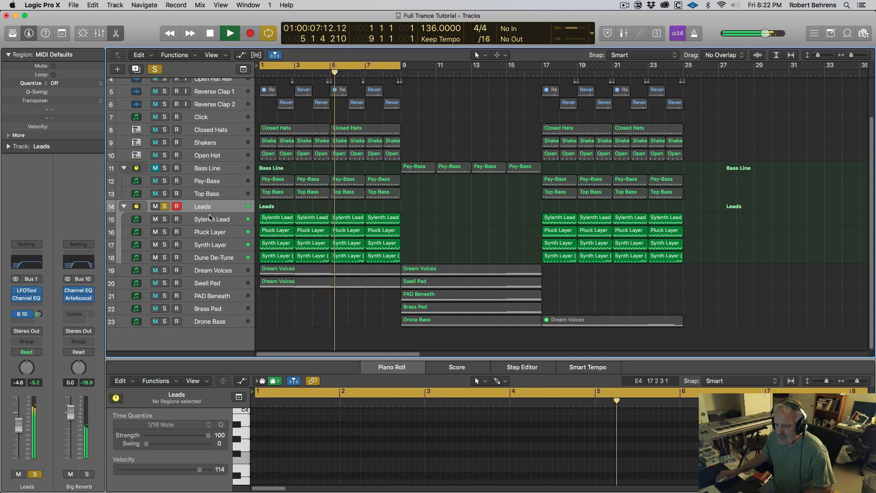
click(211, 218)
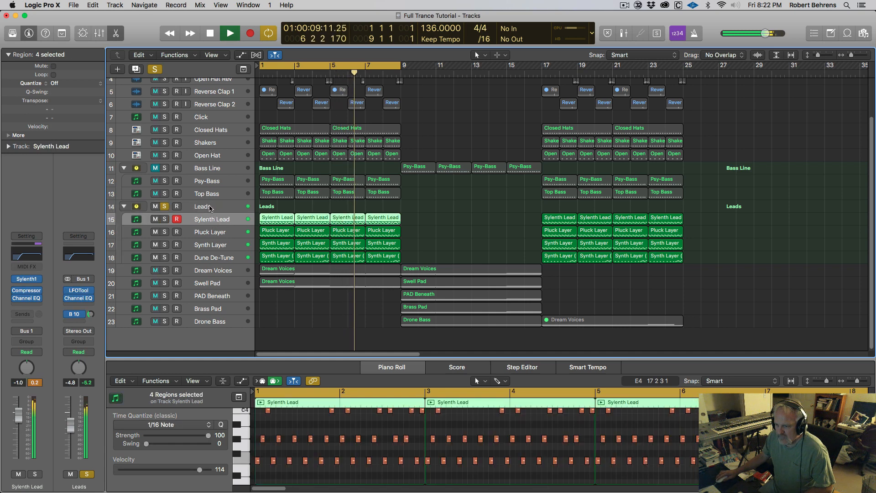
click(208, 207)
click(26, 330)
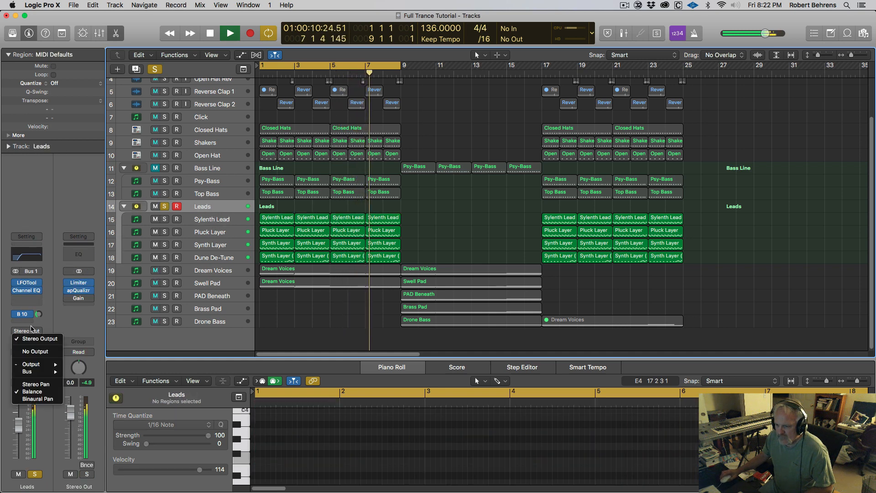
click(81, 300)
click(68, 299)
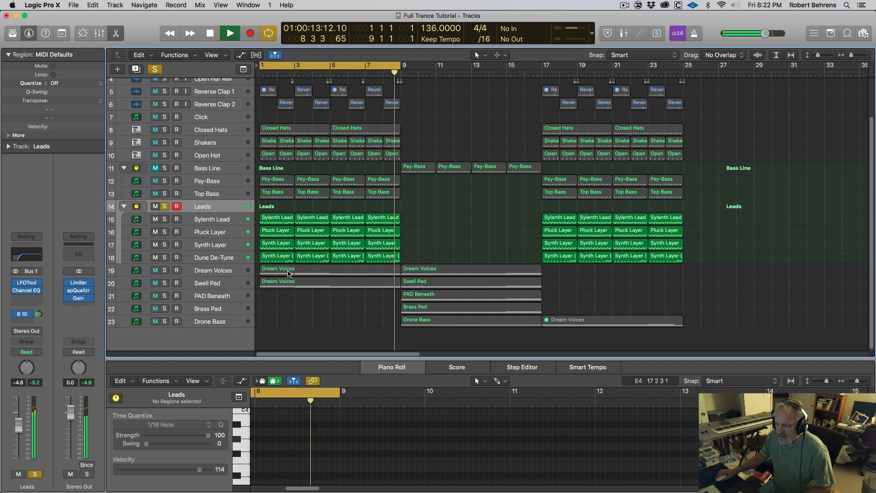
key(space)
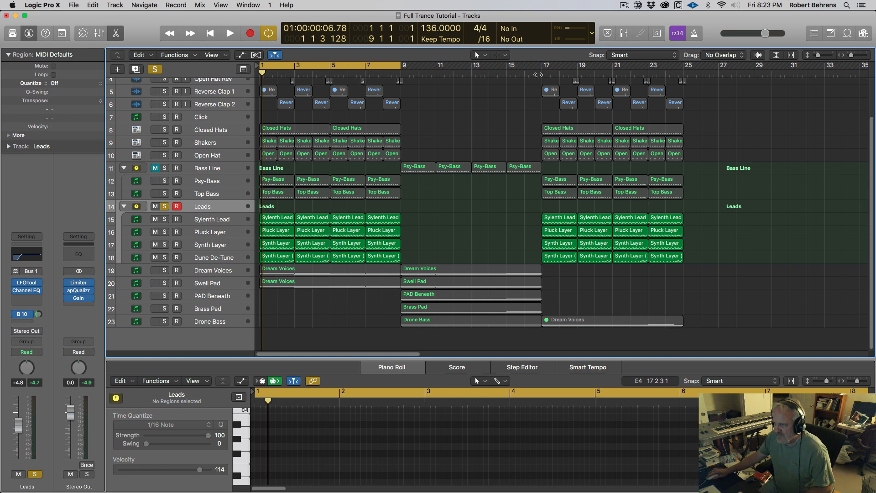
Step: Audition the soloed leads from about bar 17
key(space)
click(538, 74)
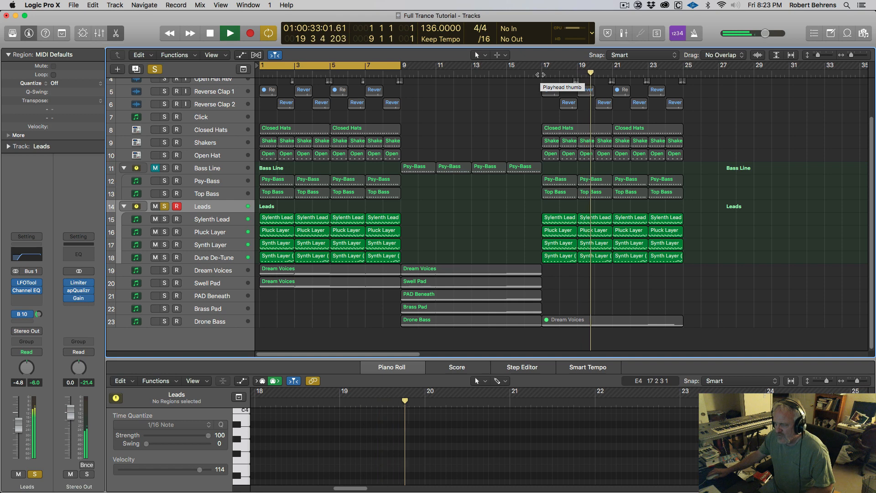
key(space)
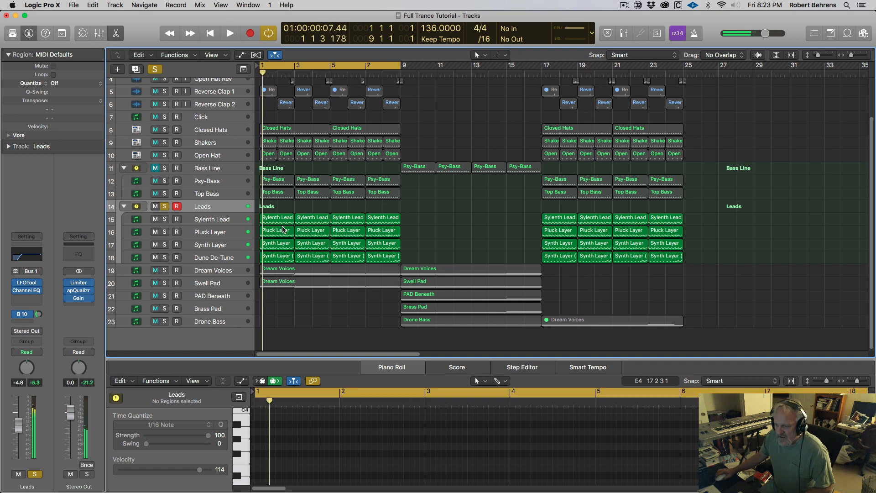
Step: Move the first Sylenth Lead region from bar 1 to bar 9 and shift the cycle range to bars 9 to 17
click(273, 218)
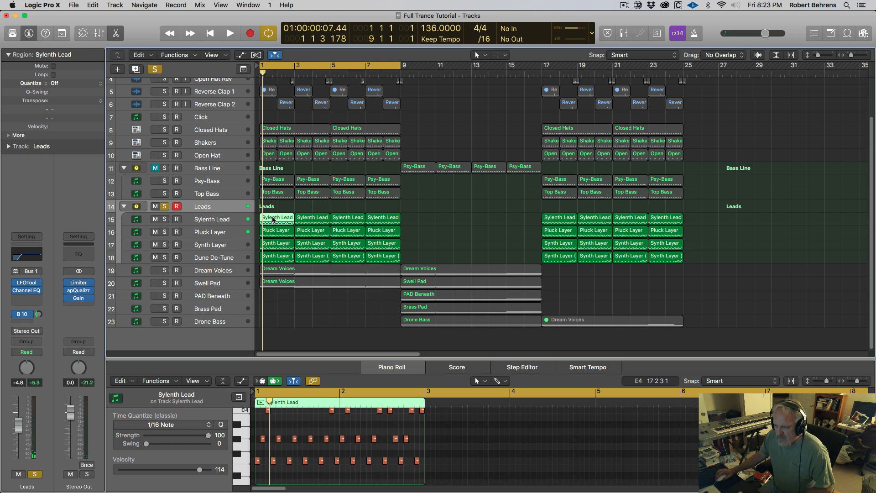
drag(273, 219, 417, 223)
drag(309, 68, 450, 86)
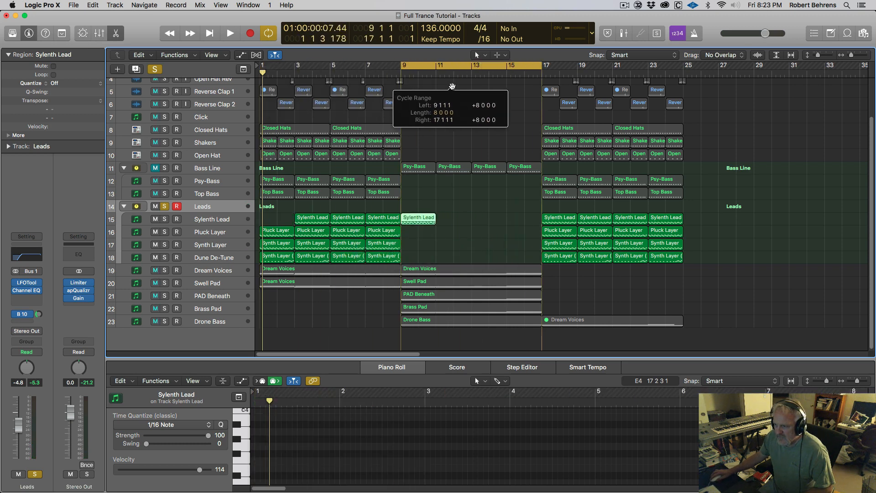
Step: Set the cycle range to bars 9–11 to cover the selected Sylenth Lead region and play the loop
drag(542, 81, 418, 81)
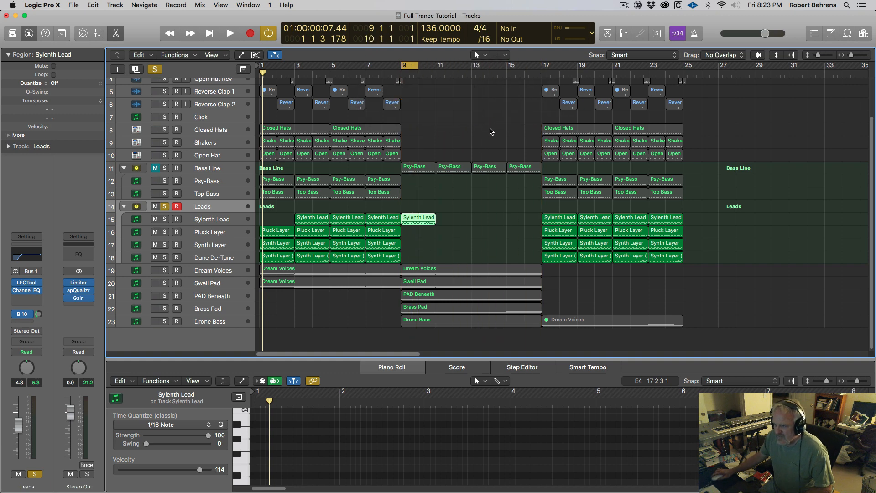
key(space)
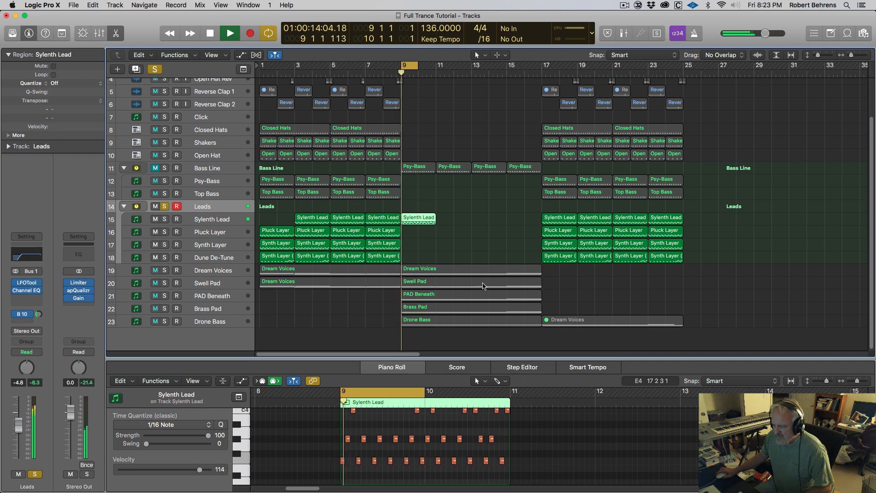
key(space)
drag(423, 395, 507, 409)
key(space)
key(space)
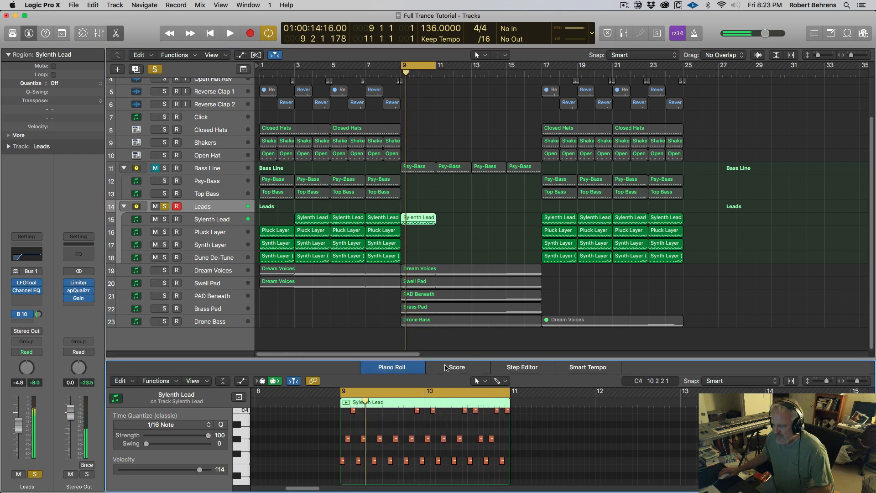
Step: Enlarge the Piano Roll to show all notes of the bar 9 Sylenth Lead region and listen to the loop
drag(445, 359, 444, 137)
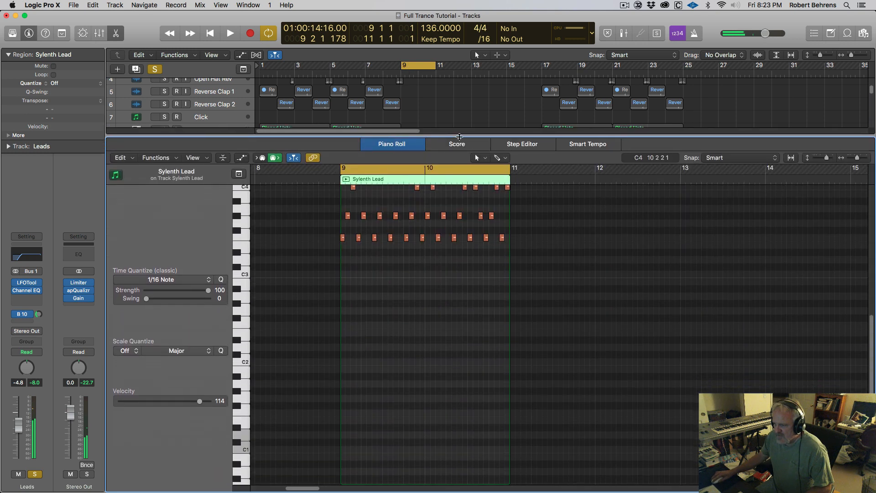
scroll(401, 308, up, 5)
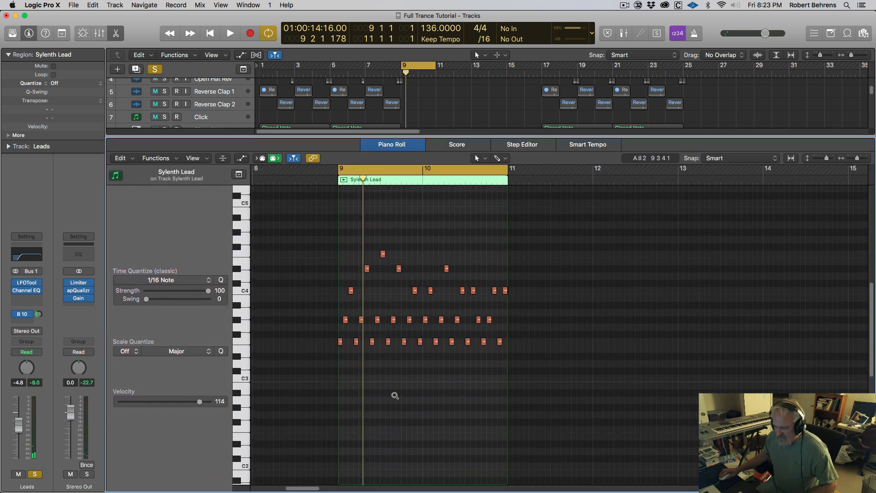
scroll(395, 395, right, 5)
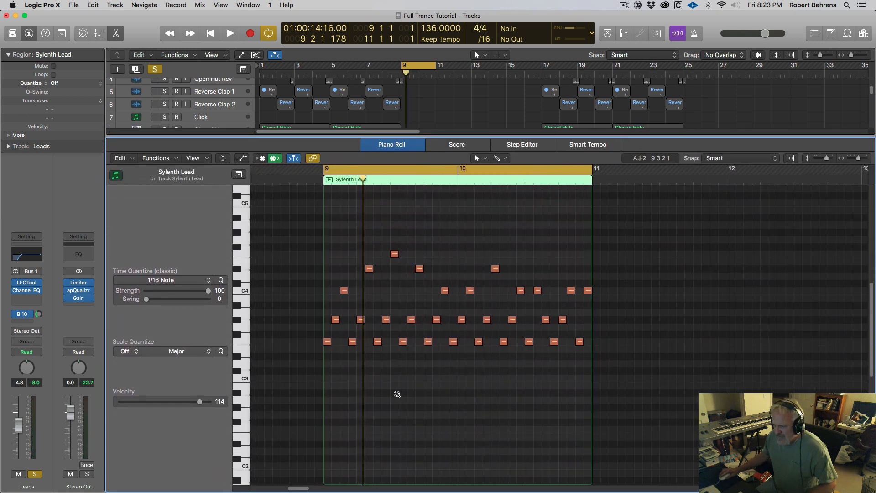
scroll(397, 394, right, 1)
scroll(398, 394, up, 3)
scroll(398, 394, down, 1)
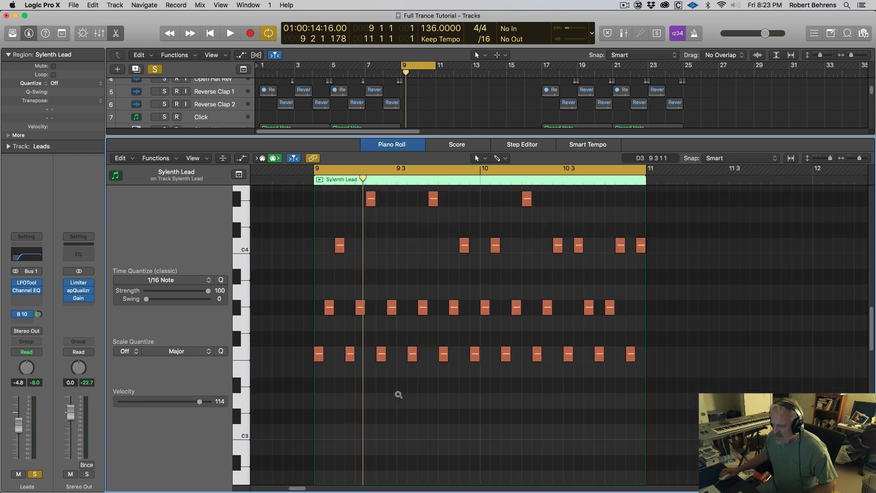
scroll(398, 394, down, 1)
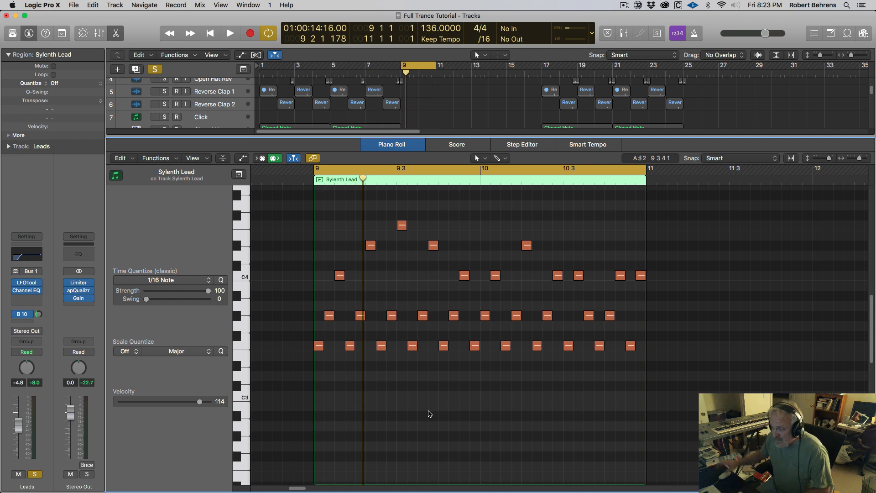
key(space)
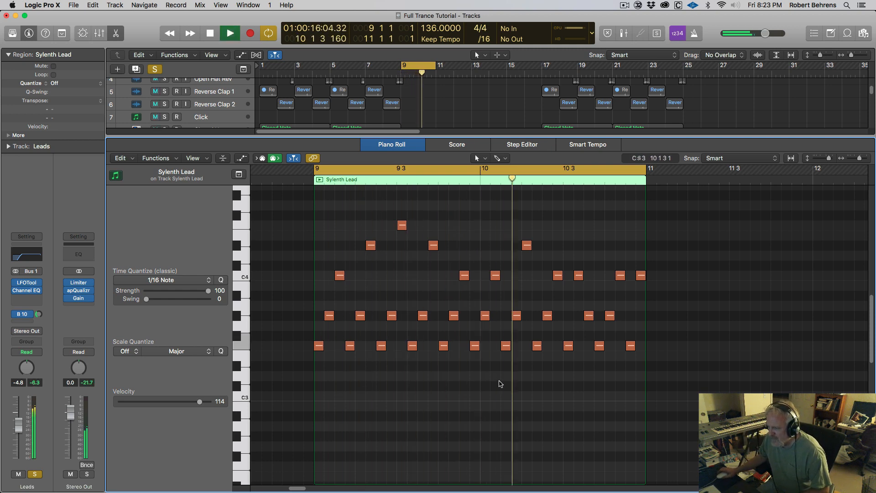
key(space)
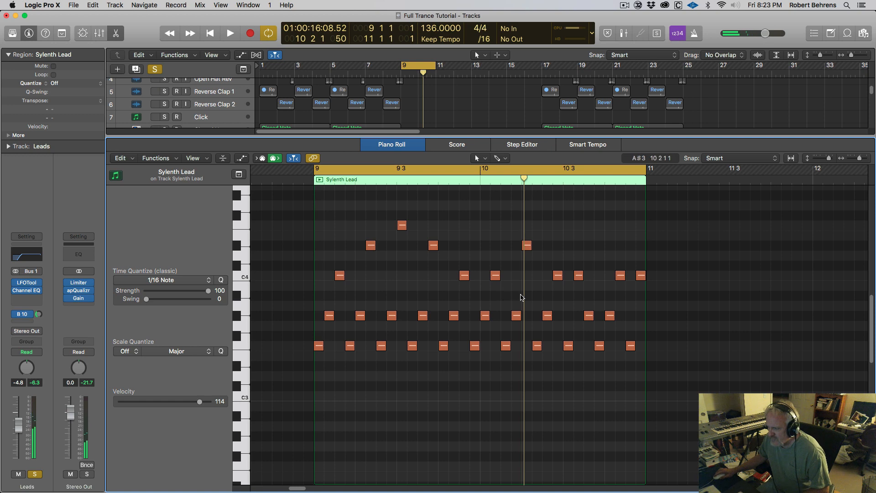
key(space)
Step: Try shifting the C4 note just after bar 10 one sixteenth later, play the loop, and move the note back
drag(495, 278, 506, 280)
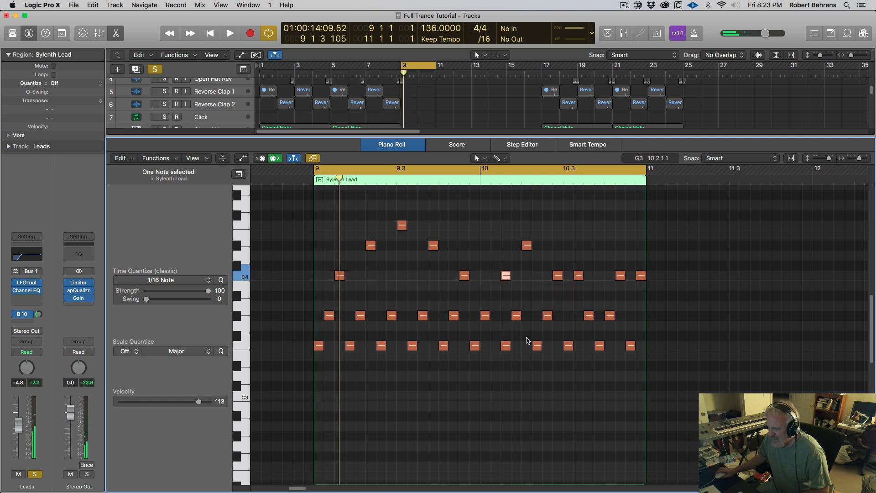
key(space)
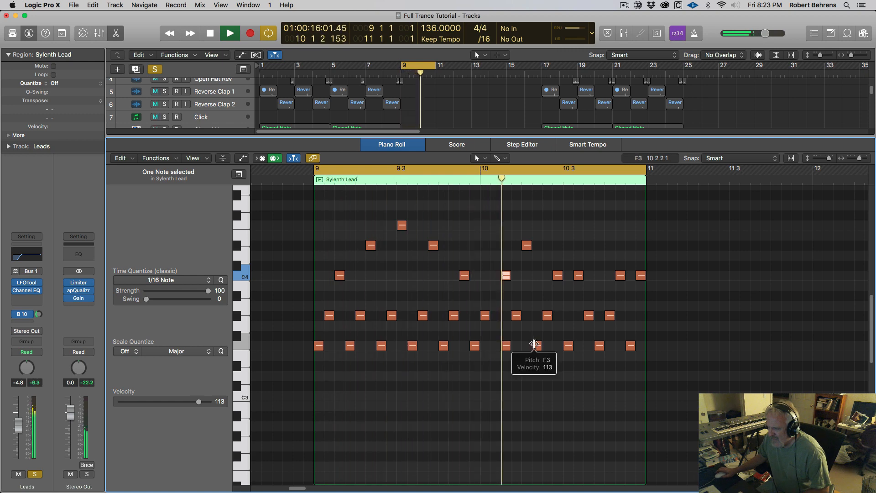
key(space)
drag(506, 279, 496, 279)
Step: Play the looped Sylenth Lead phrase repeatedly and check the upper notes around bar 10
key(space)
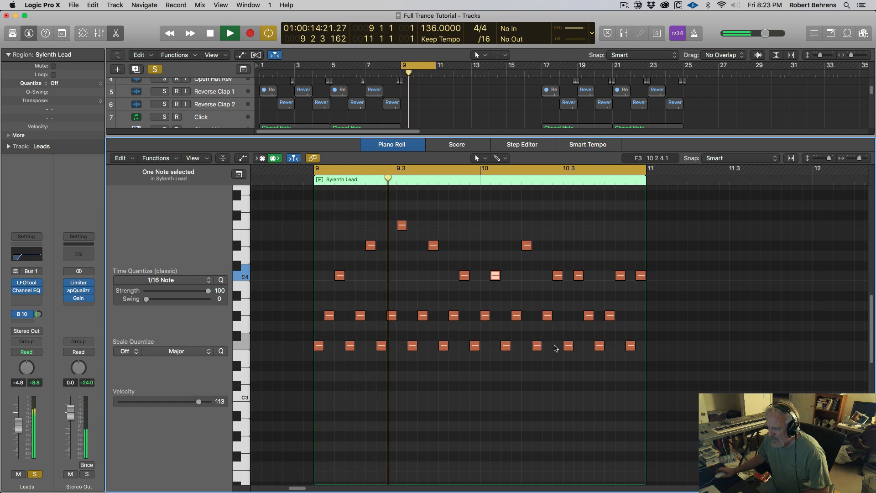
key(space)
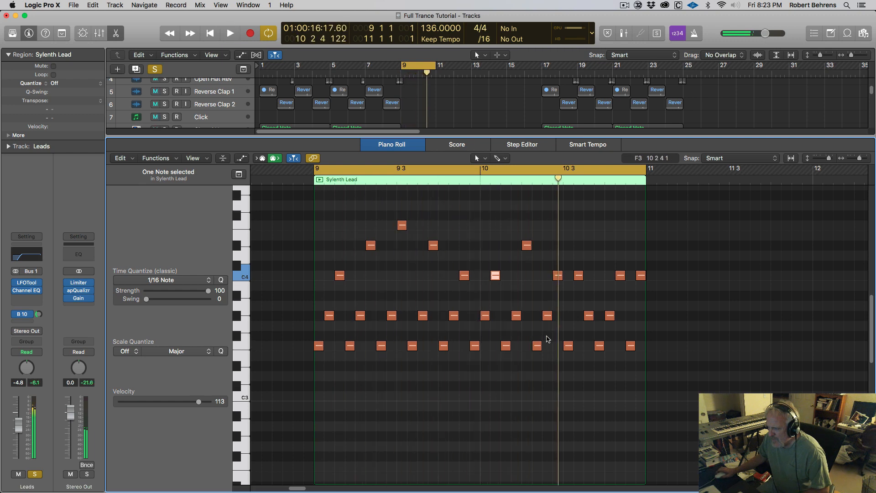
key(space)
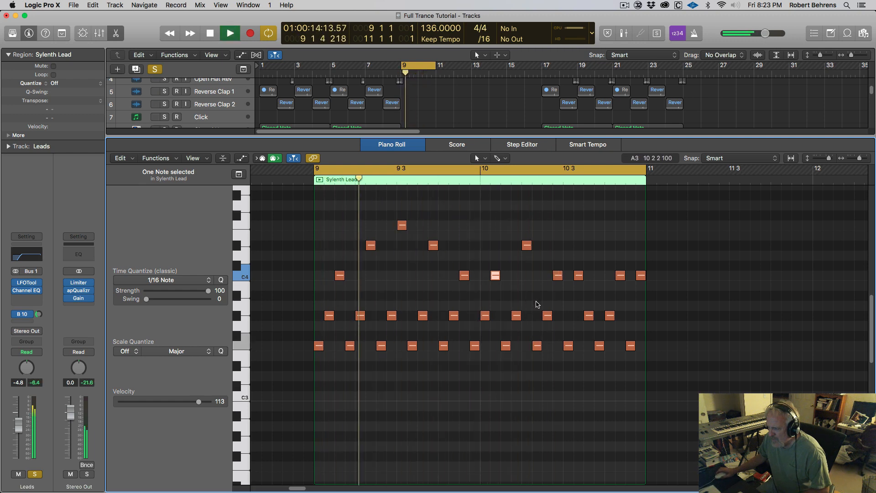
key(space)
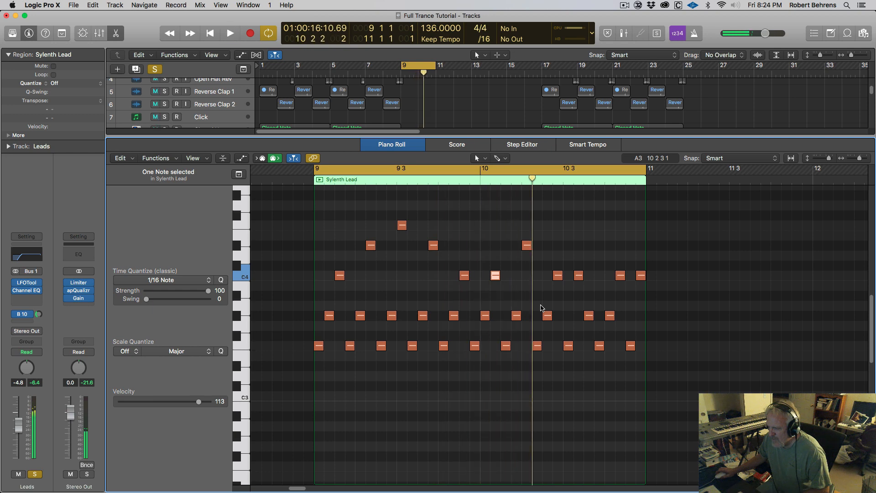
key(space)
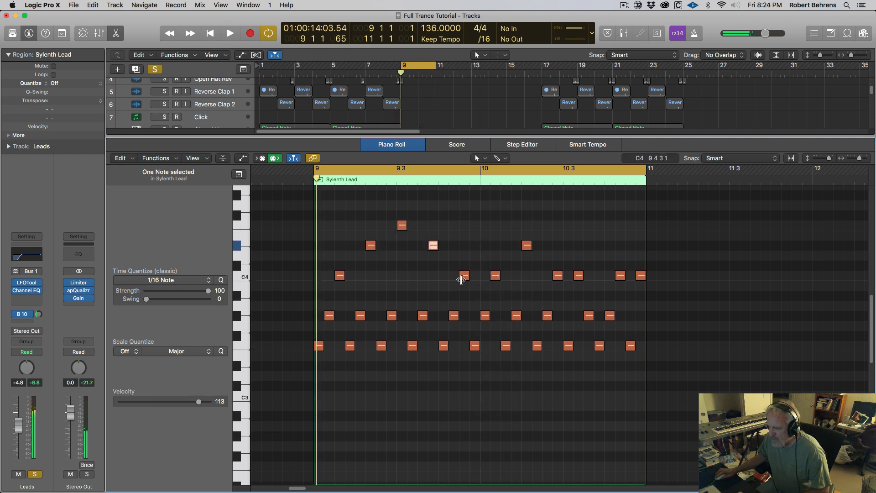
click(494, 277)
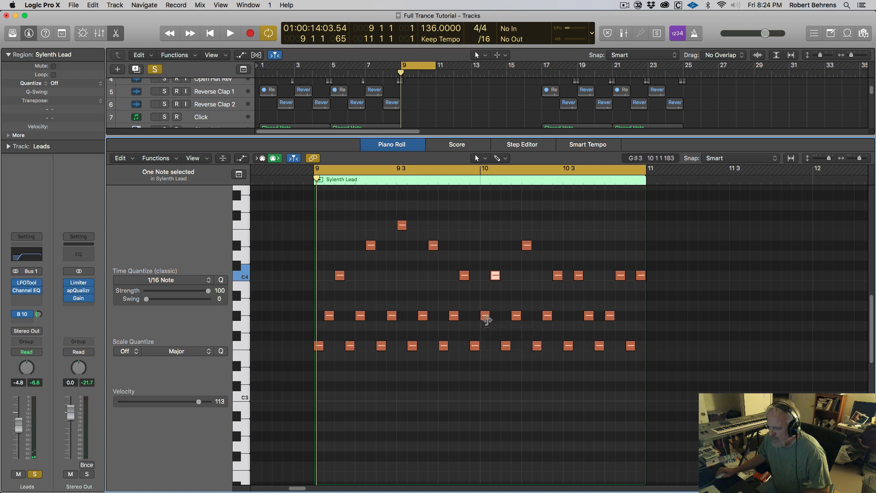
key(space)
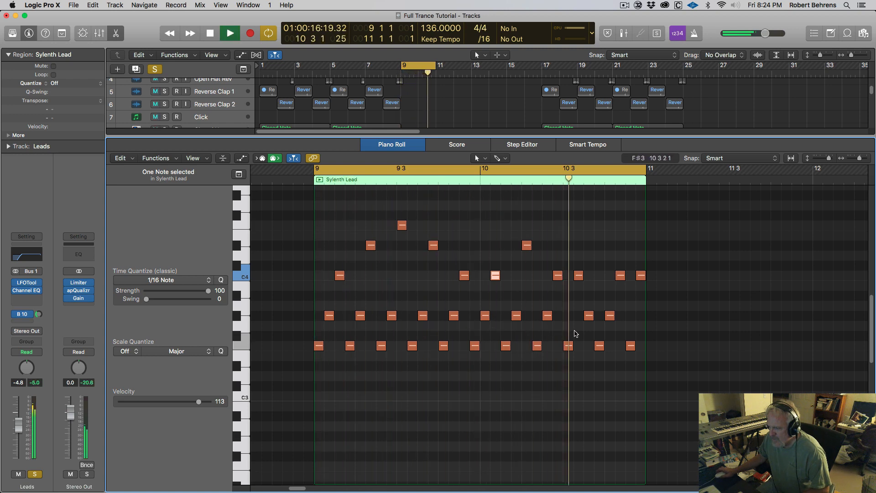
key(space)
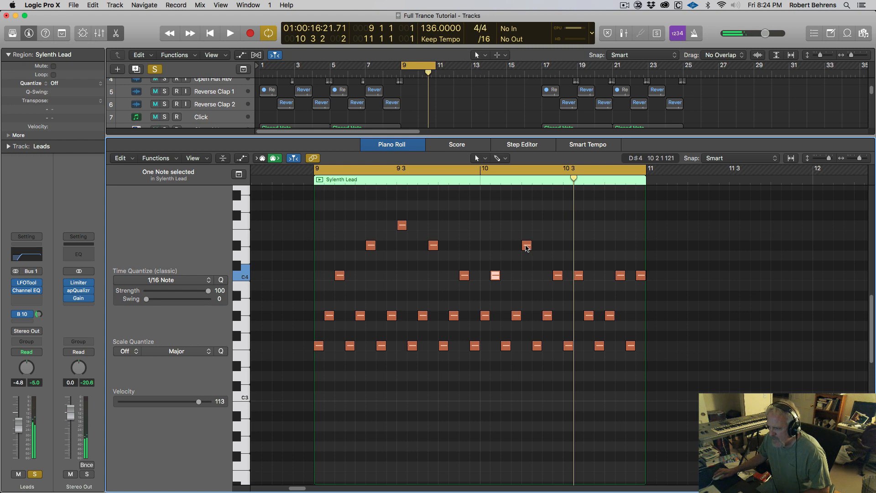
Step: Lower the D#4 note at 10 2 1 to C4 and play the loop
drag(527, 248, 530, 295)
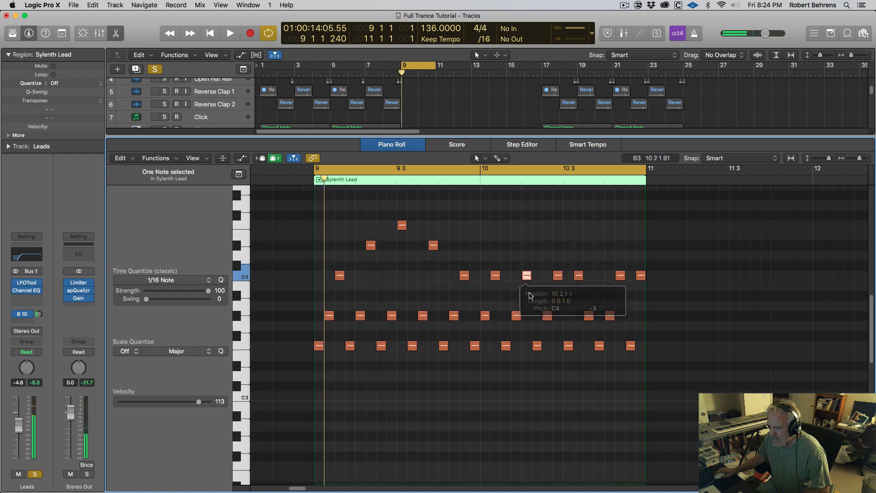
key(space)
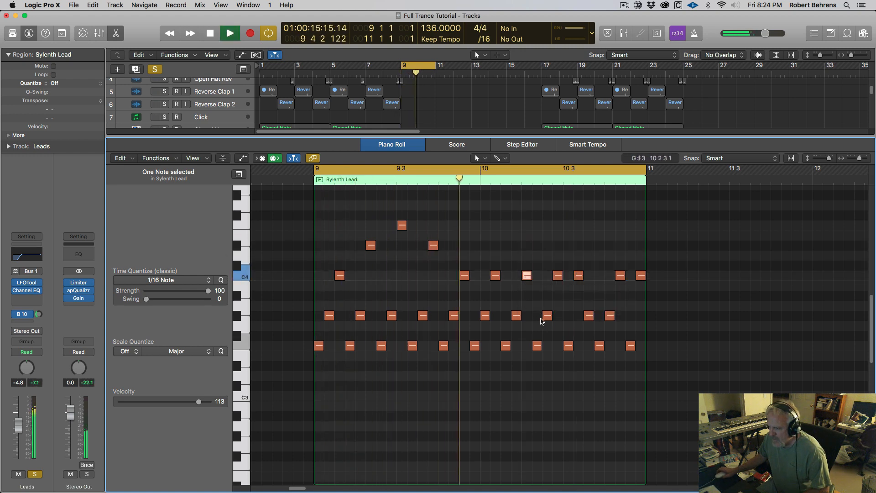
key(space)
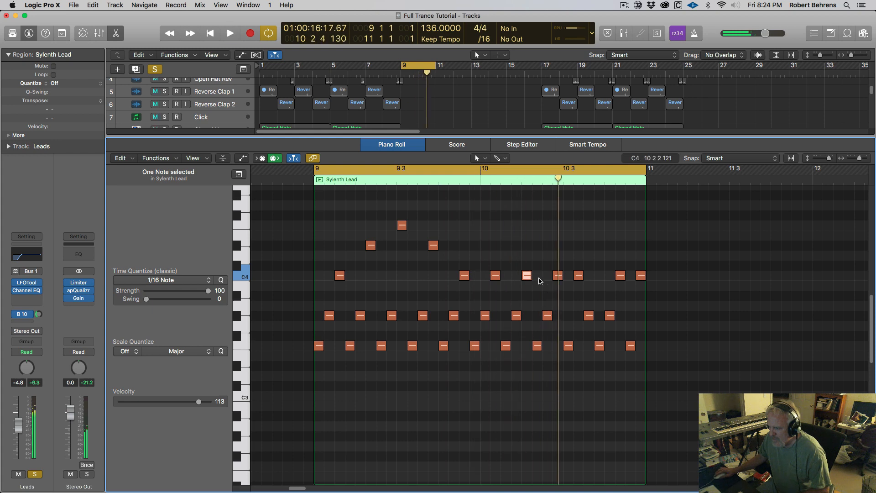
Step: Raise the C4 notes at 10 2 4 and 10 4 2 to D#4, move the 10 3 2 one to F4 at 10 3 3, and play the loop
drag(558, 277, 596, 246)
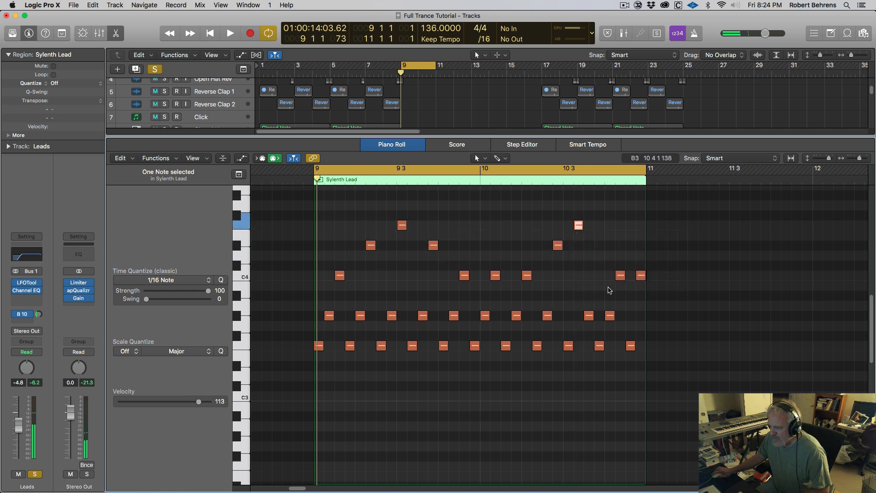
drag(621, 277, 620, 247)
key(space)
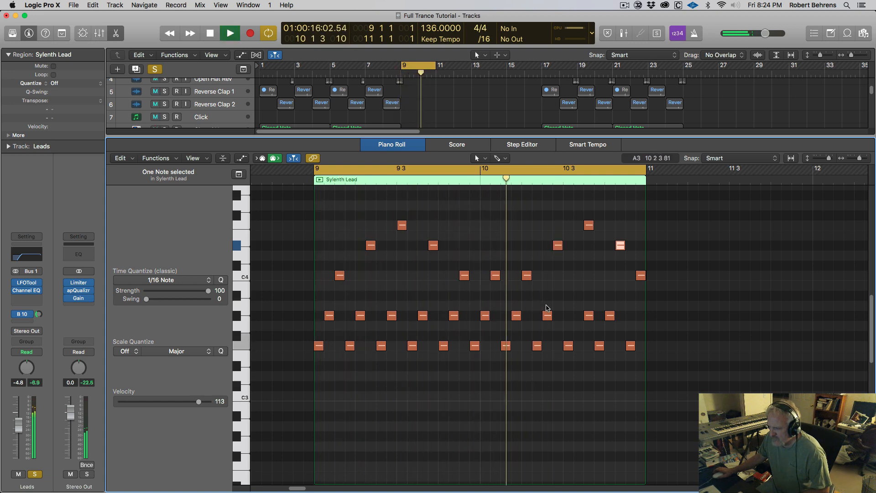
key(space)
Step: Set the upper notes at 10 2 1, 10 2 4, 10 3 3 and 10 4 2 to D#4, F4, D#4 and C4, and play the loop
drag(527, 277, 527, 258)
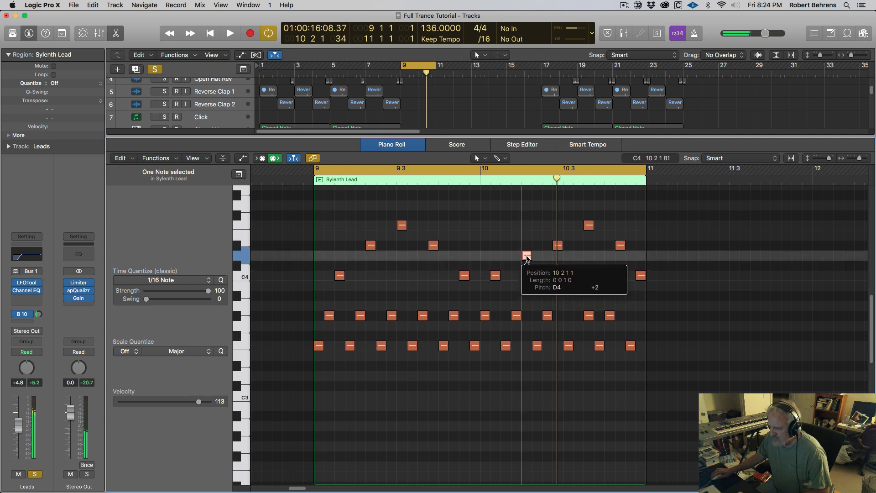
key(space)
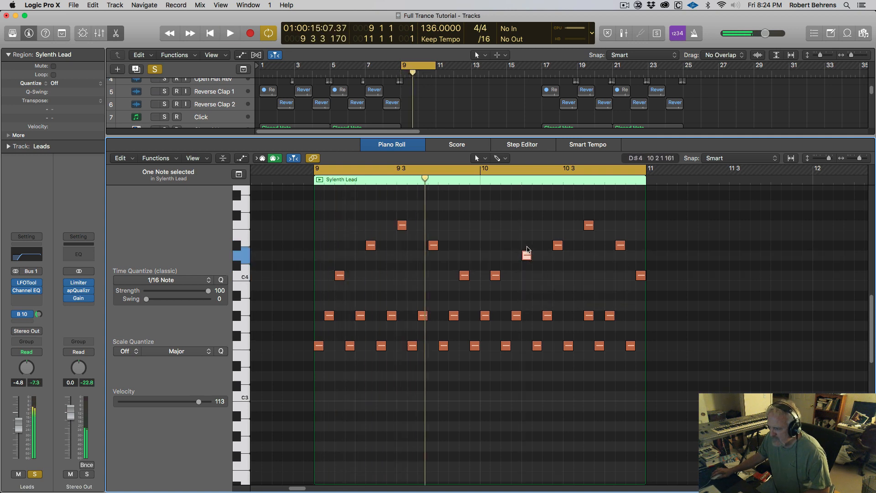
drag(527, 255, 620, 277)
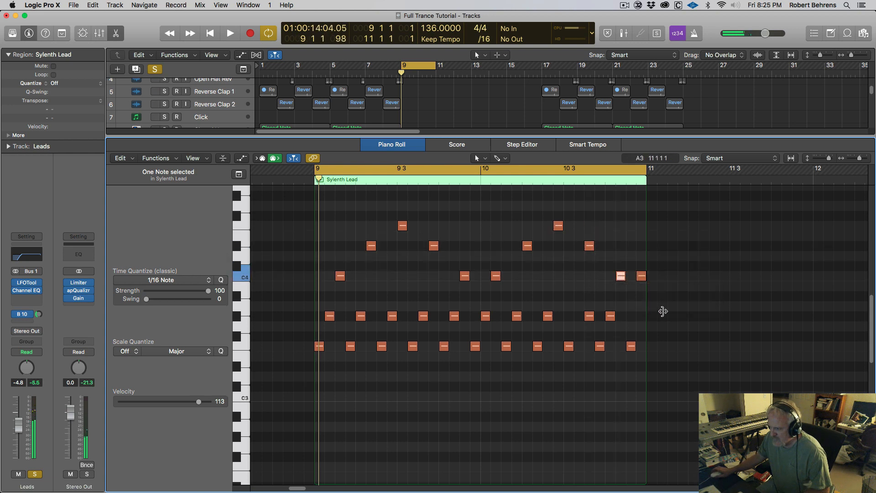
key(space)
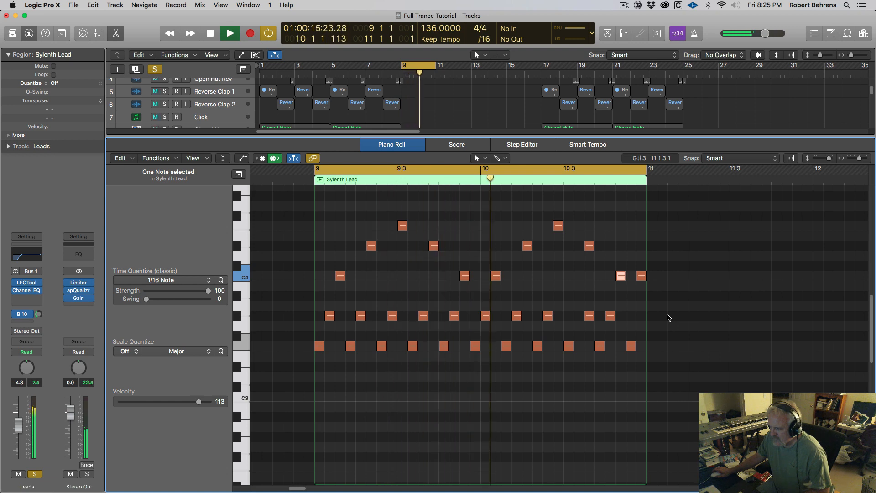
key(space)
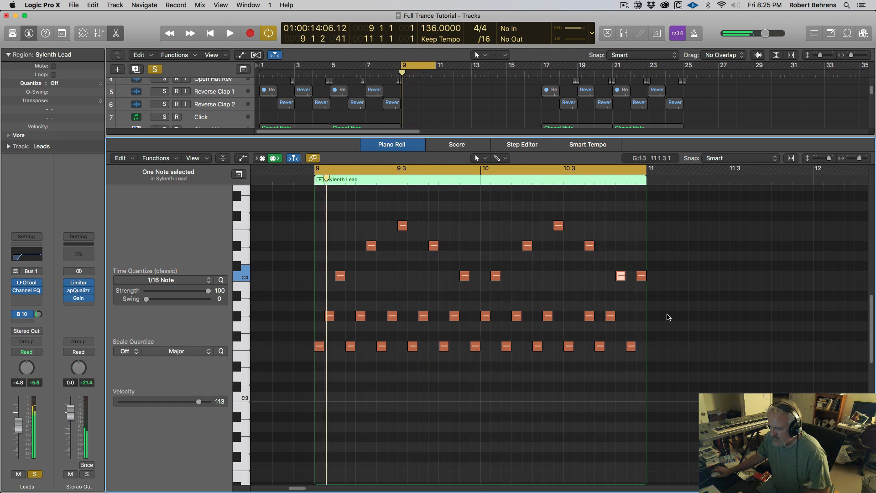
key(space)
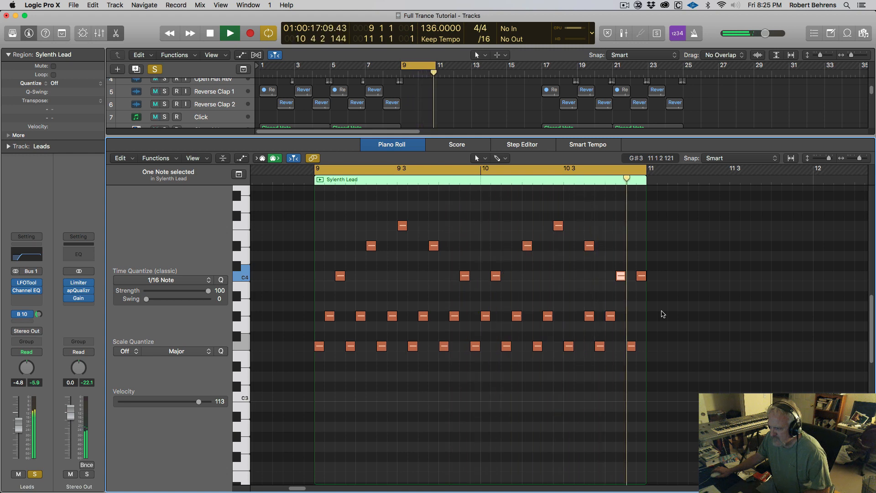
key(space)
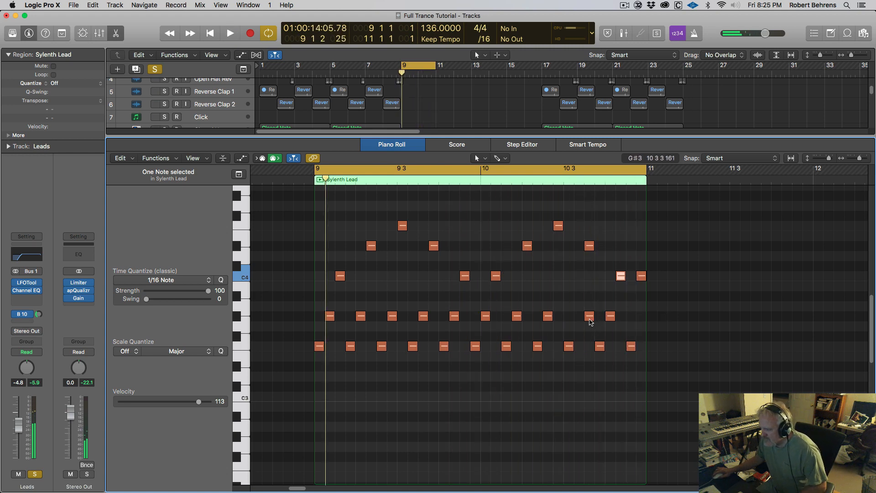
Step: Place the last two G#3 notes at 10 3 2 and 10 4 2, the C4 note at 10 4 1, and raise the final note to F4
drag(588, 318, 581, 314)
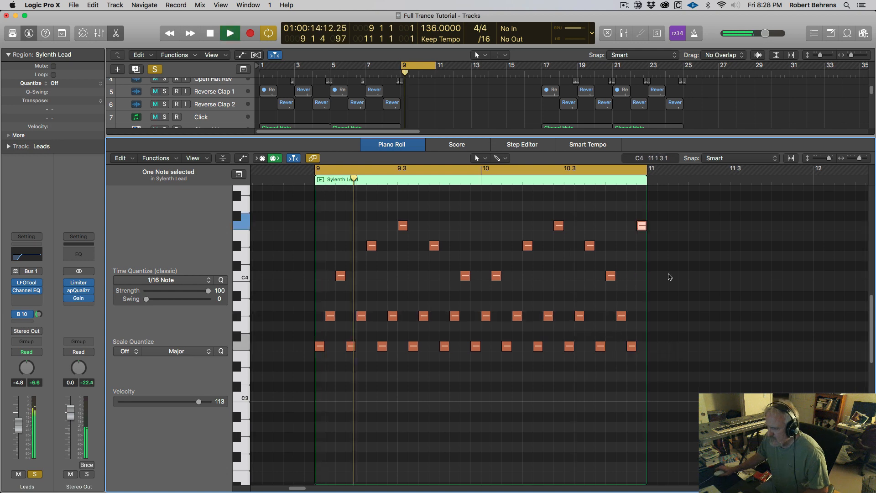
key(space)
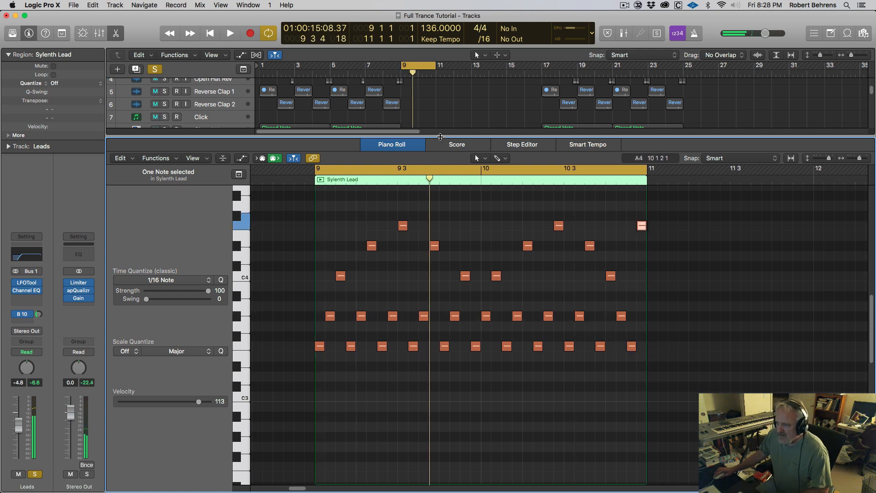
drag(440, 138, 437, 326)
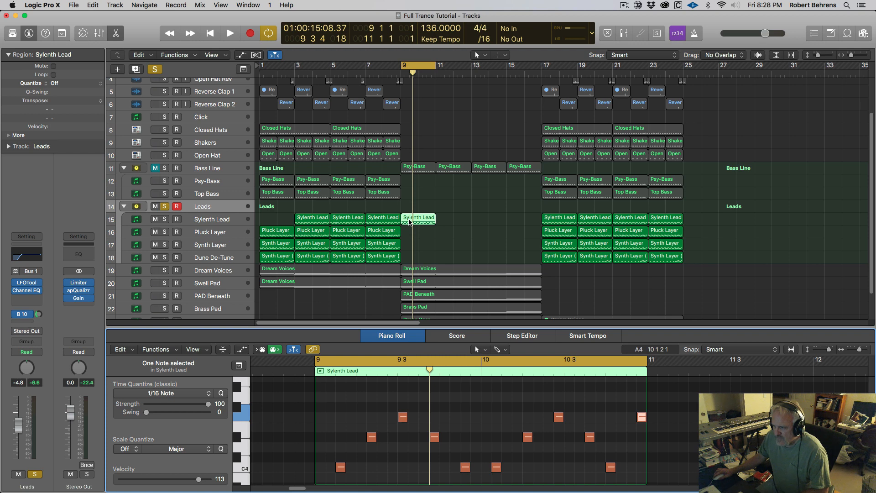
Step: Move the new Sylenth Lead region from bar 9 to bar 1 and shift the cycle range to bars 1–3, soloing Dune De-Tune
drag(409, 221, 364, 250)
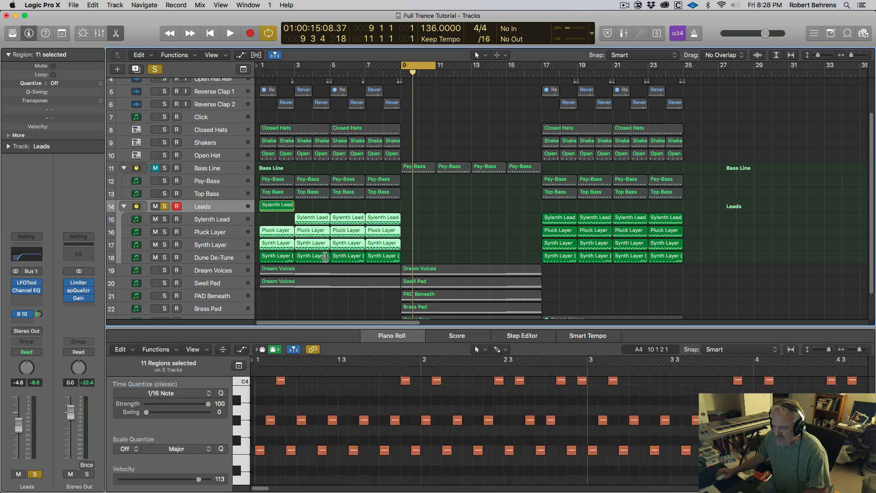
click(165, 257)
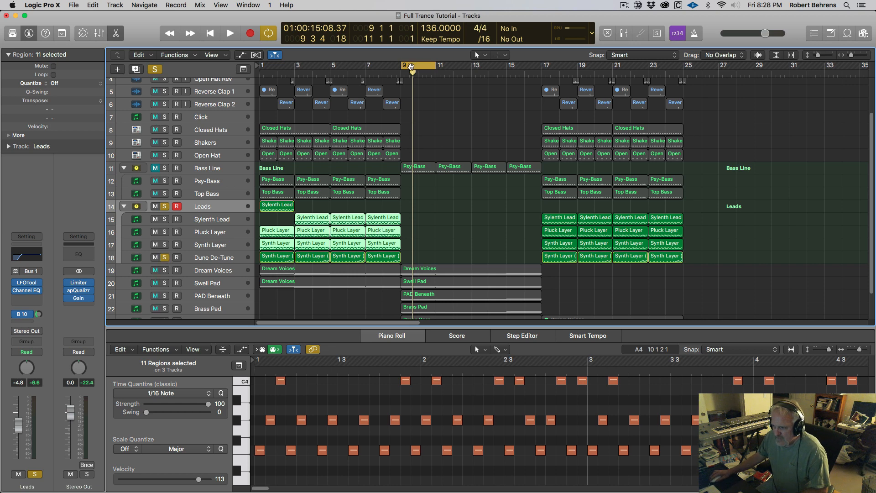
drag(411, 67, 270, 73)
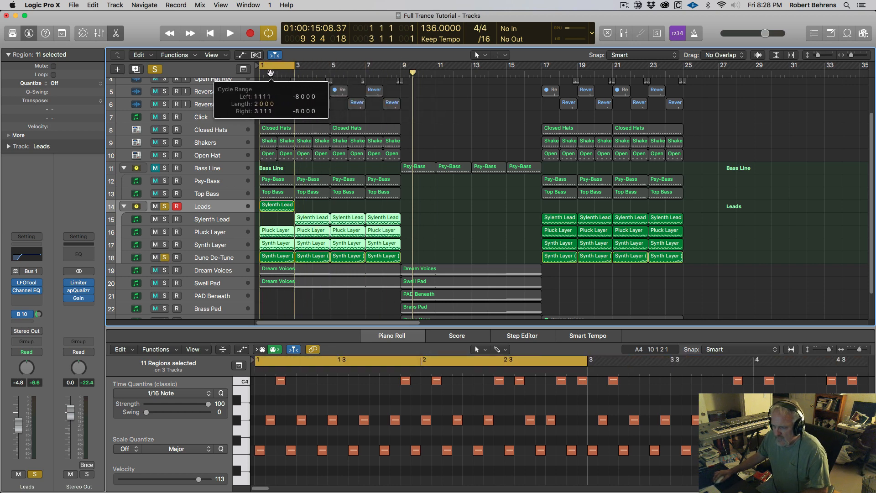
Step: Turn off the solo on Leads and play the bars 1–3 loop with only Dune De-Tune soloed
key(space)
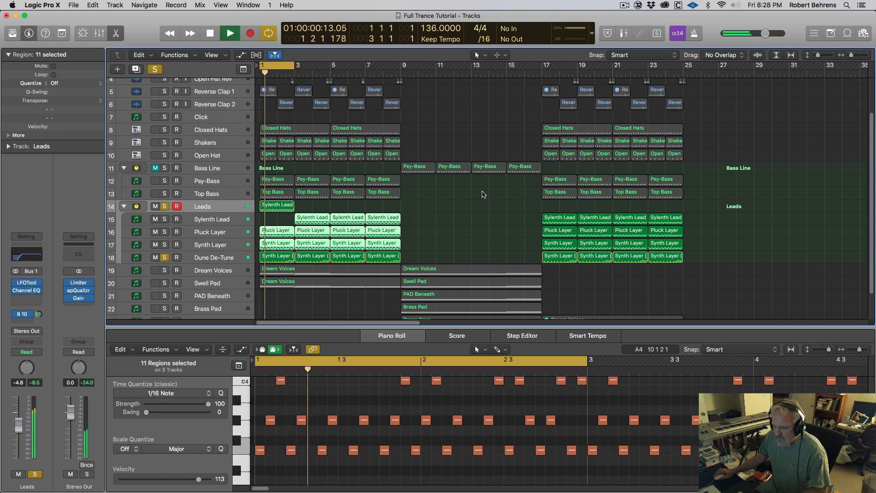
key(space)
click(164, 207)
key(space)
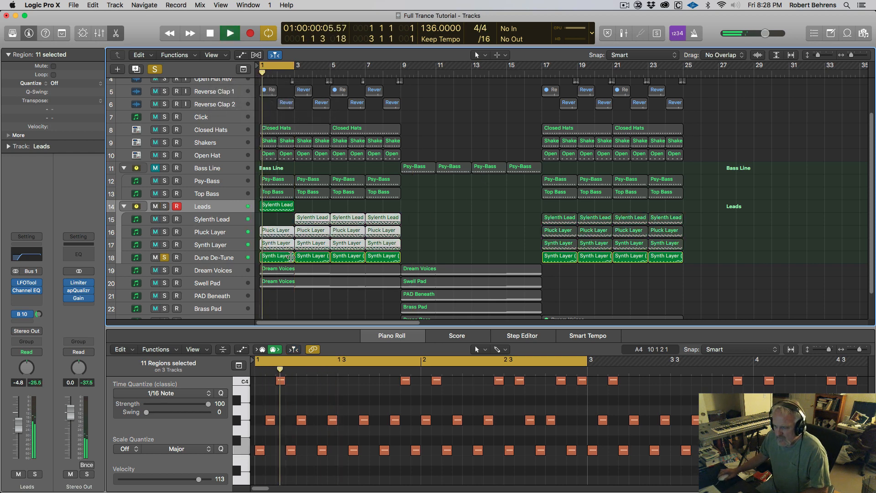
key(space)
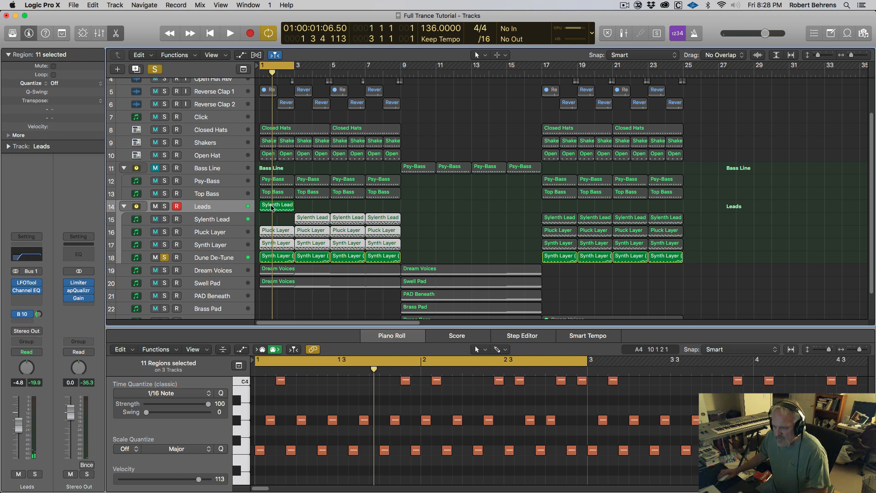
Step: Move the new region onto the Sylenth Lead track at bar 1 and delete that track's three regions between bars 3 and 9
drag(288, 222, 402, 248)
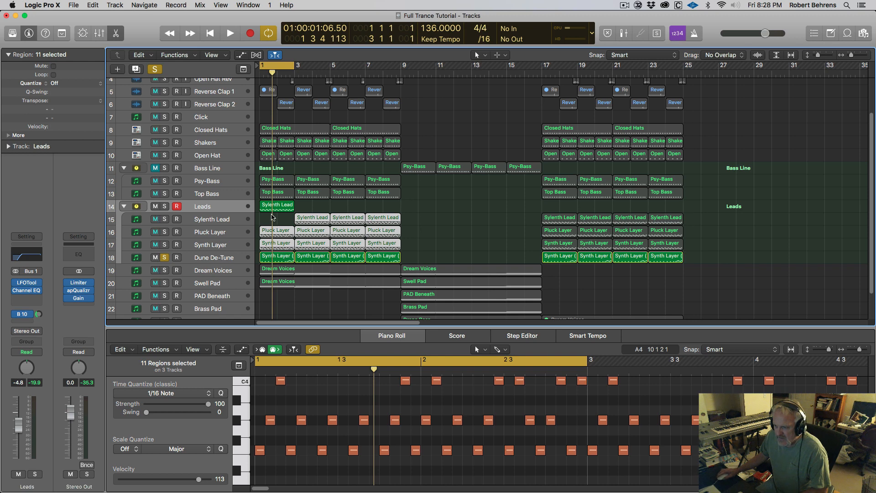
drag(283, 213, 283, 219)
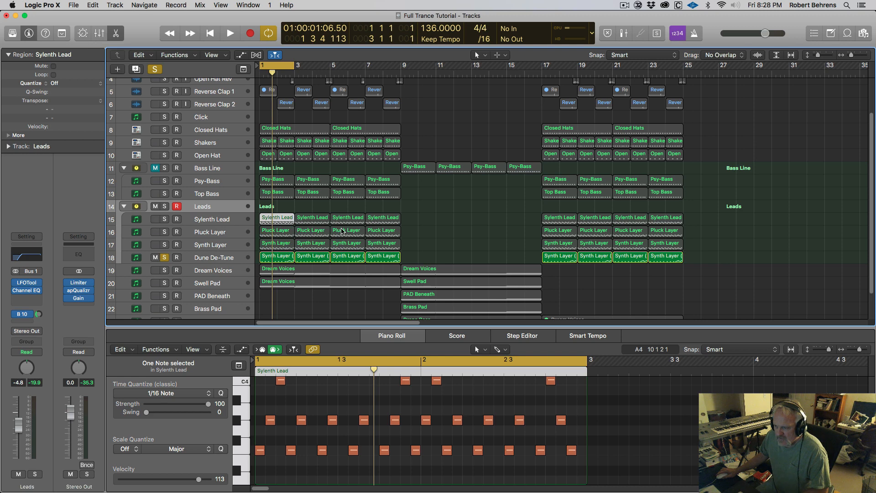
drag(408, 225, 322, 222)
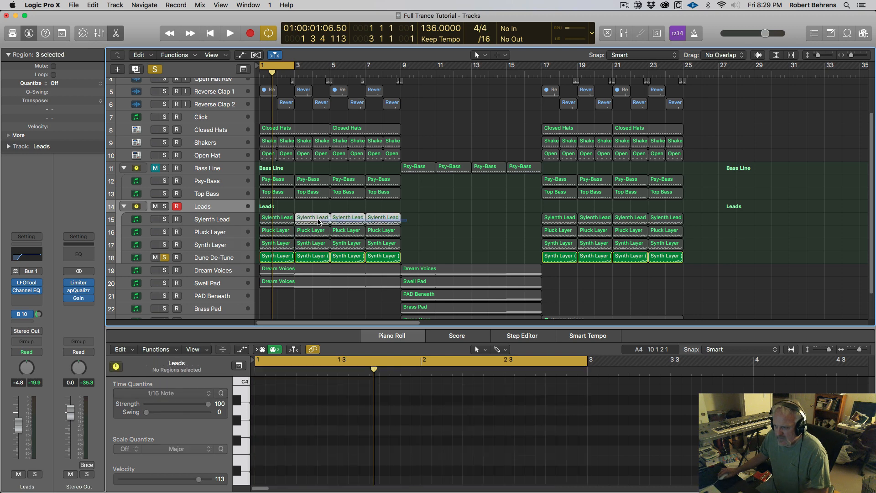
key(Delete)
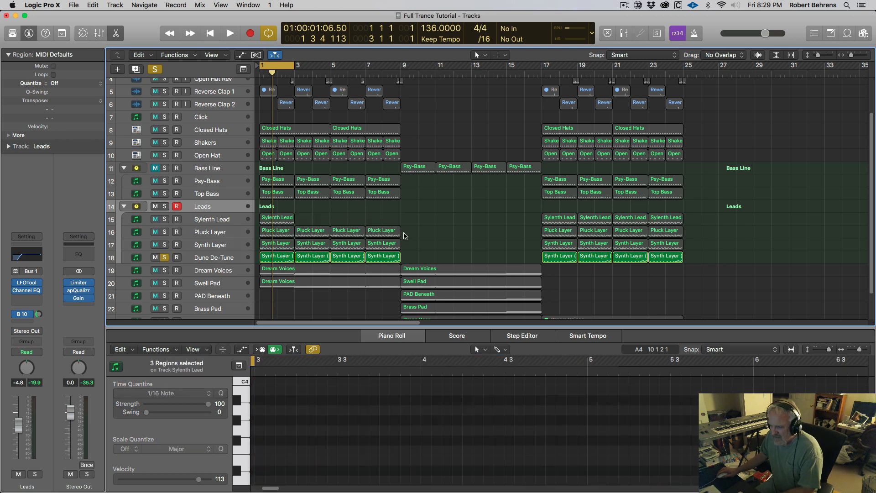
Step: Delete all Pluck Layer and Synth Layer regions between bars 1 and 9
drag(400, 234, 367, 231)
drag(303, 234, 303, 234)
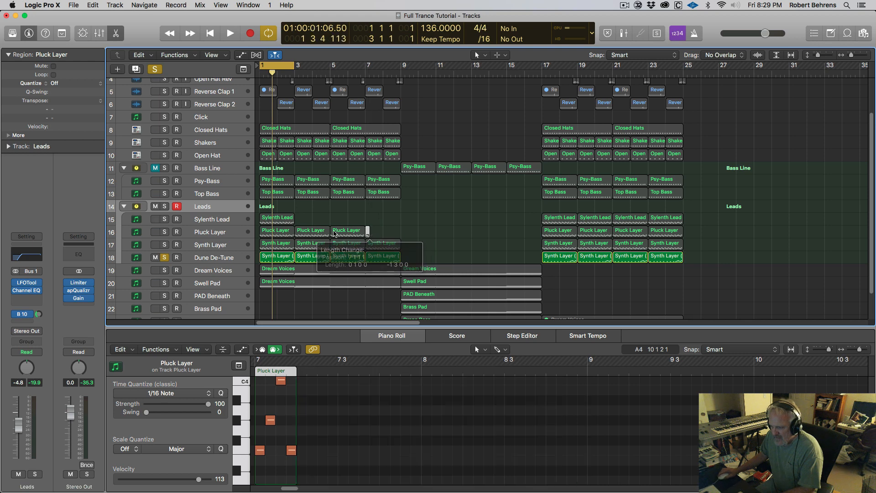
key(Delete)
drag(412, 246, 278, 233)
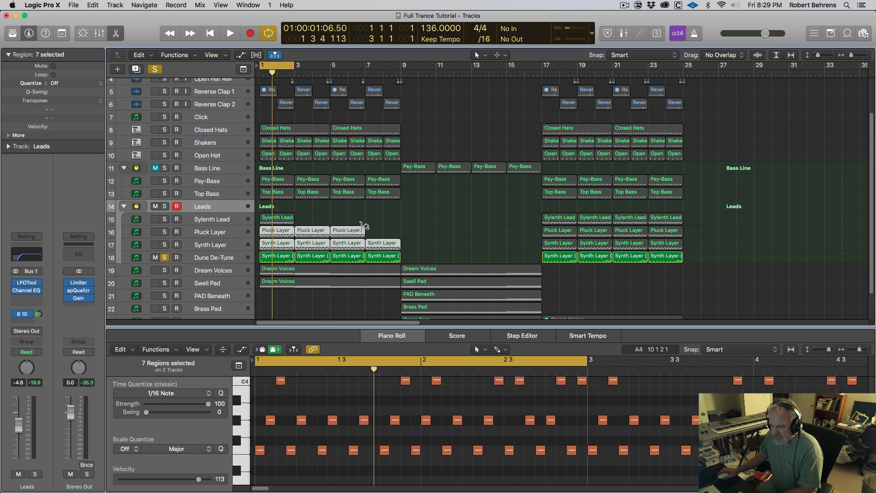
key(Delete)
Step: Copy the Sylenth Lead region at bar 1 onto the Pluck Layer and Synth Layer tracks and select all three regions
click(281, 222)
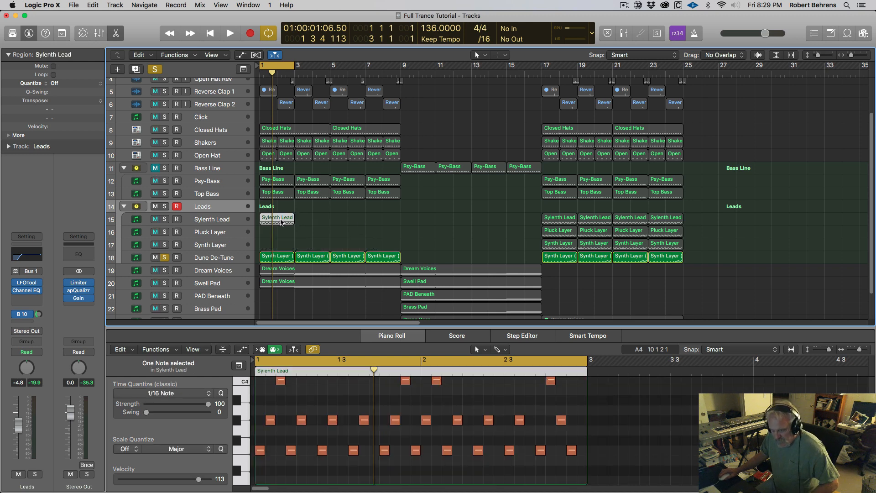
drag(279, 225, 276, 243)
drag(340, 230, 277, 242)
shift+click(287, 218)
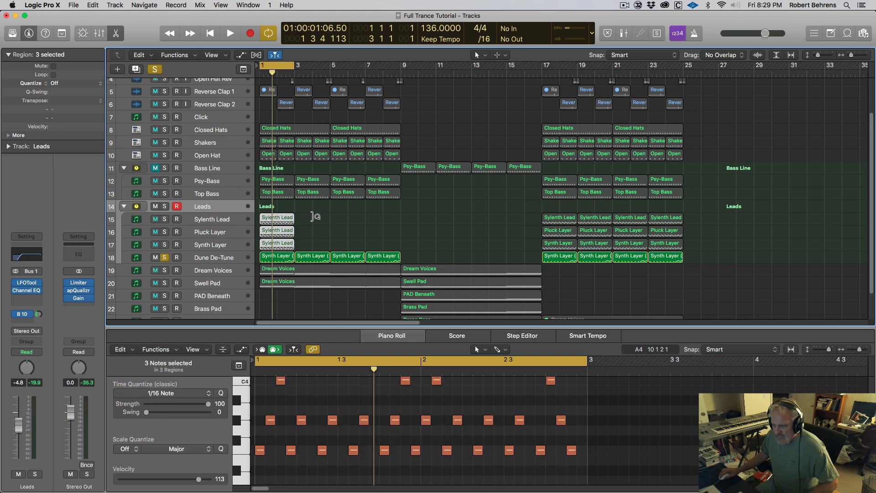
Step: Loop the three lead regions out to bar 9 and convert the Synth Layer loops into separate regions
drag(314, 217, 400, 218)
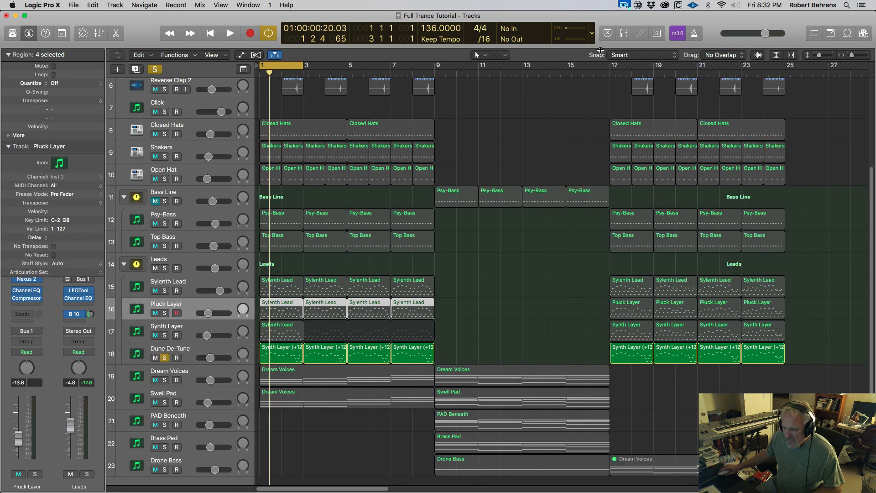
click(222, 327)
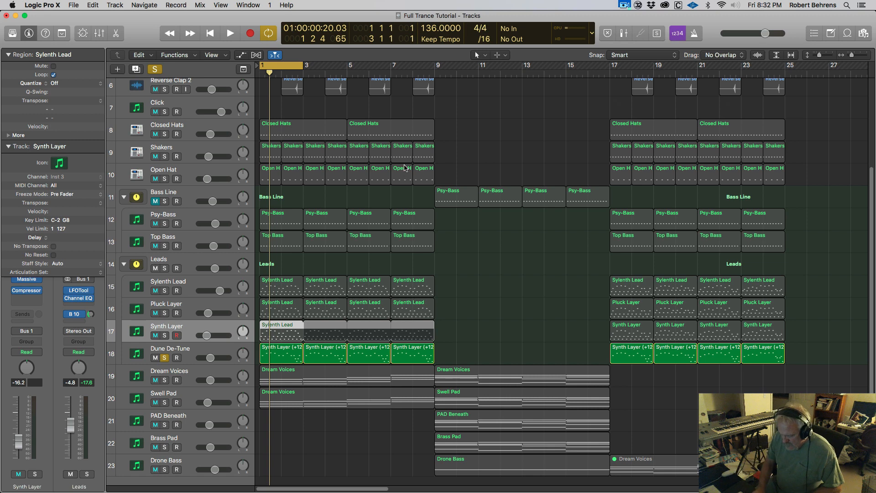
key(ctrl+l)
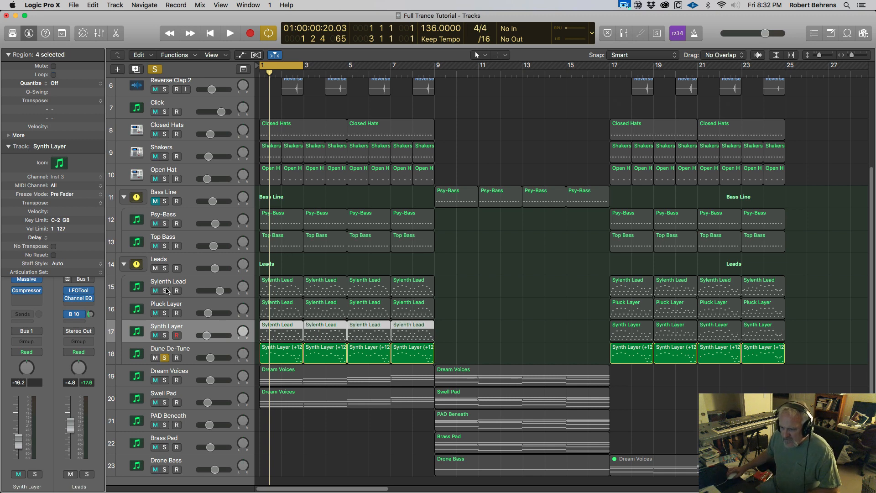
Step: Solo Sylenth Lead, Pluck Layer and Synth Layer in place of Dune De-Tune and play the loop
drag(166, 291, 165, 336)
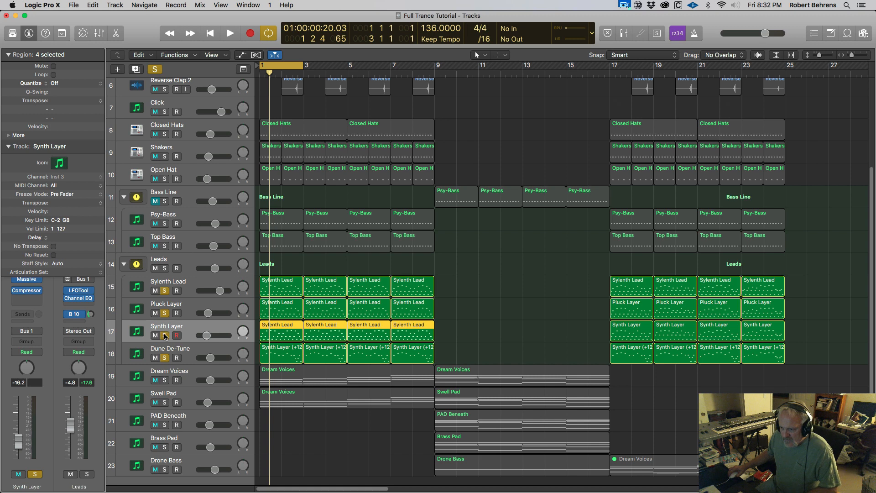
click(165, 359)
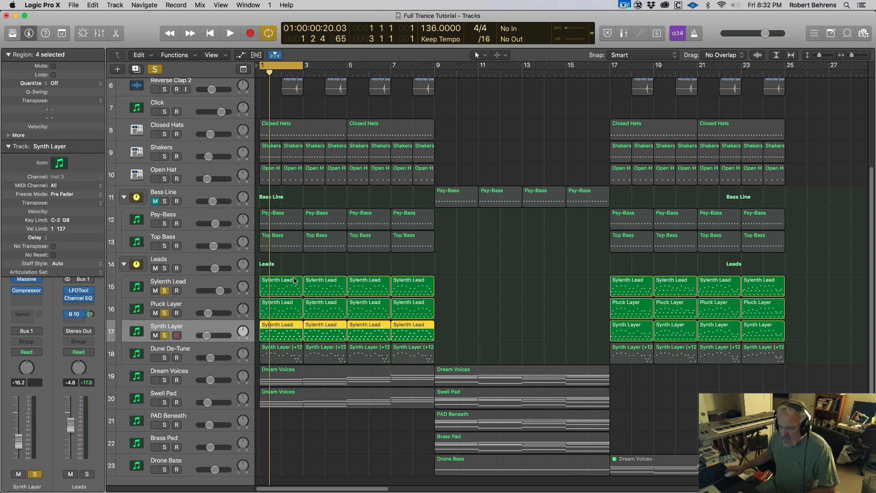
key(space)
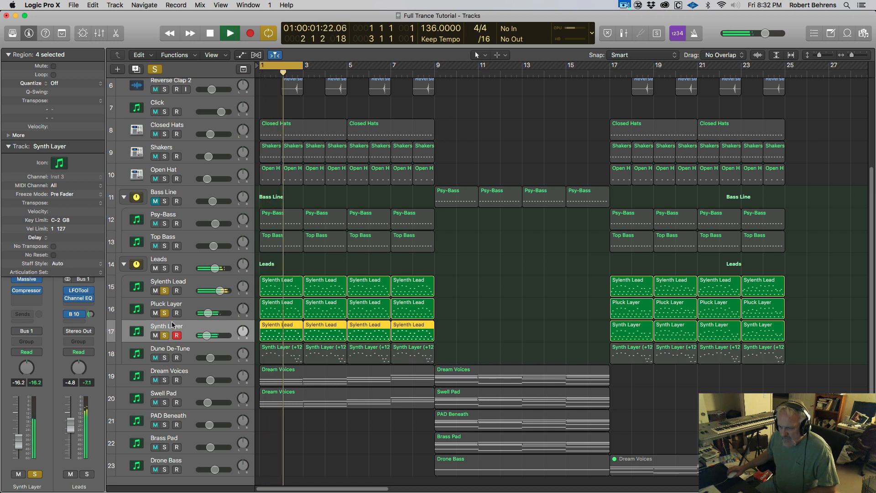
Step: Audition Sylenth Lead and Pluck Layer individually, adding Synth Layer, Sylenth Lead and Dune De-Tune back until all four are soloed
click(164, 313)
click(165, 335)
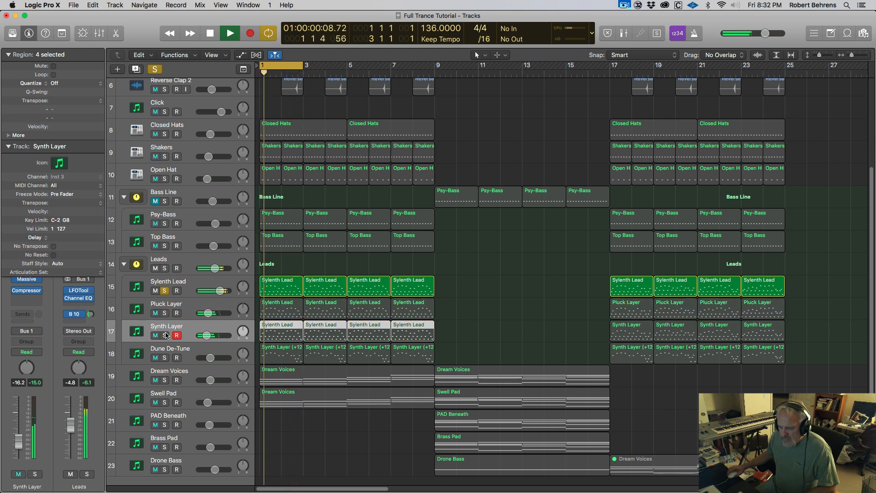
click(165, 313)
click(164, 291)
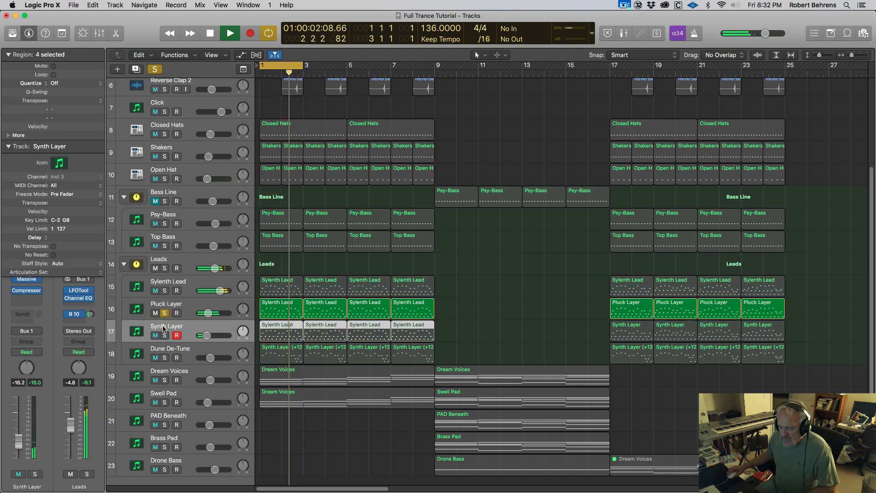
click(165, 334)
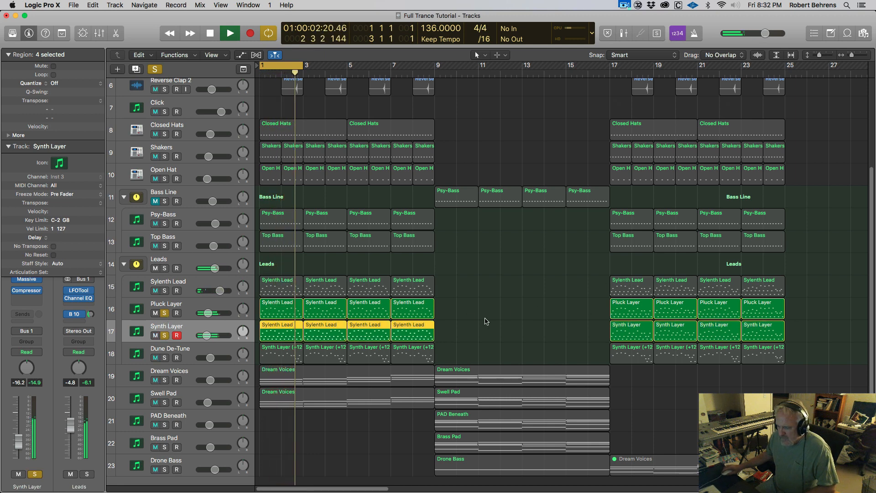
click(164, 291)
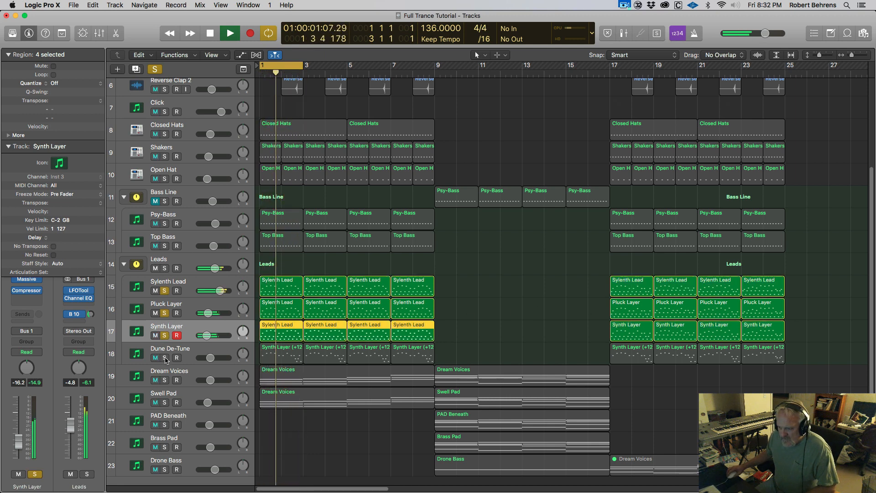
click(165, 358)
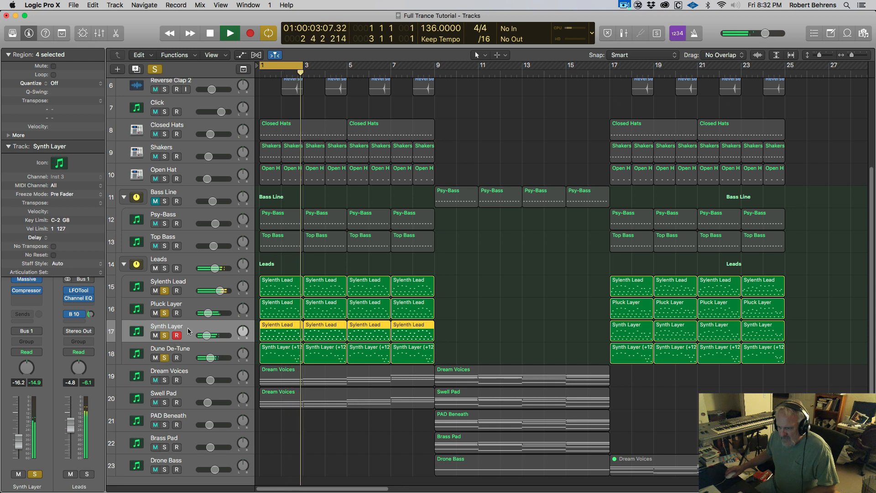
Step: Clear all solos, unmute the Bass Line stack, and extend the cycle range to bars 1–9
click(154, 70)
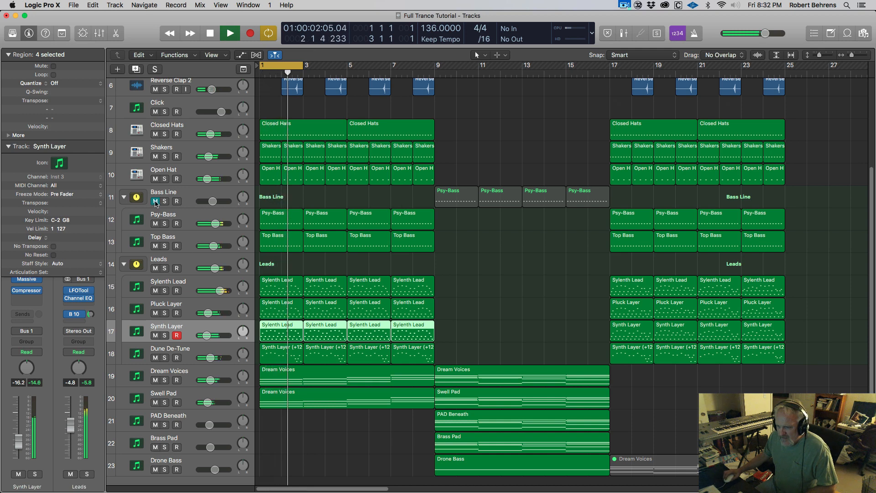
click(155, 201)
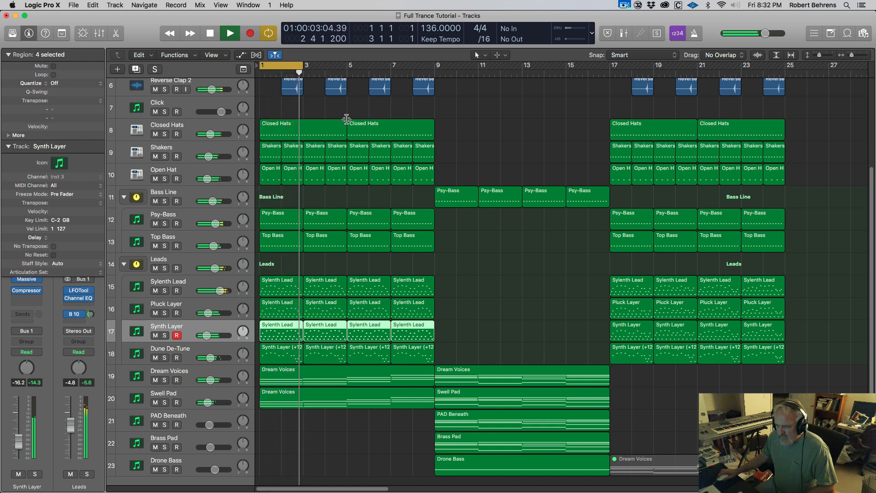
key(space)
drag(303, 67, 436, 68)
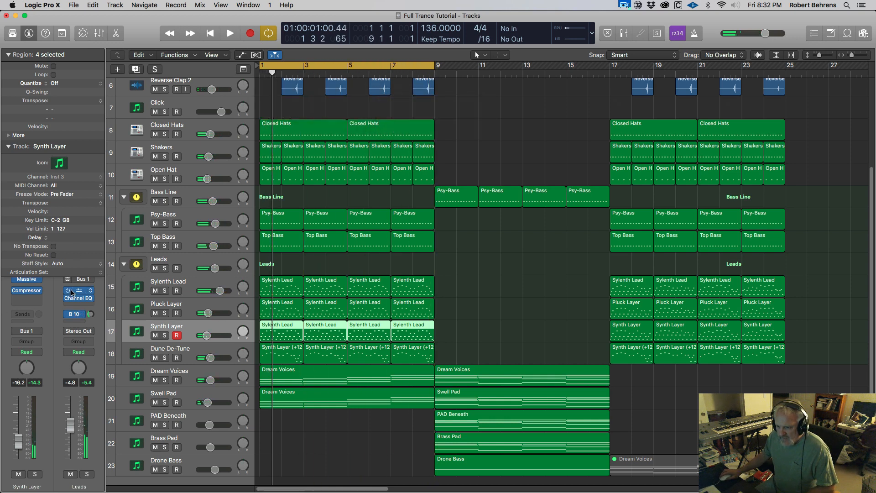
Step: Collapse the track parameters, bypass the Gain plug-in on Stereo Out with Leads selected, and play bars 1–9
click(8, 146)
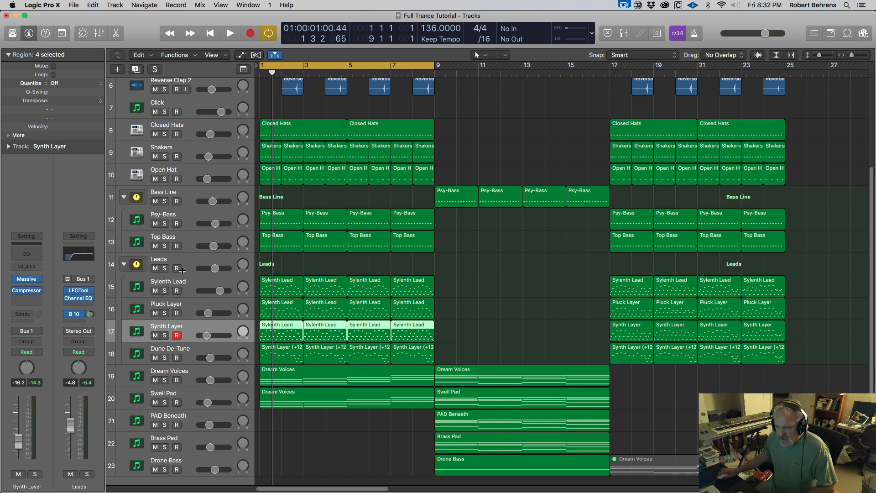
click(192, 262)
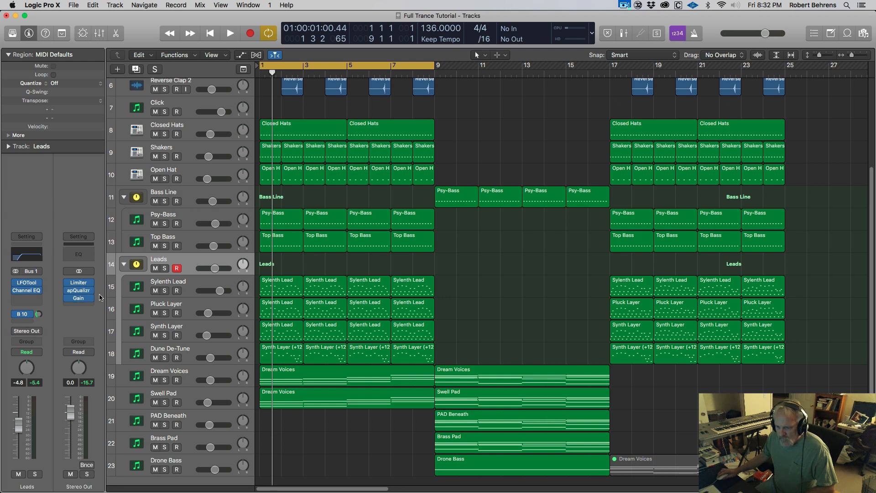
click(81, 298)
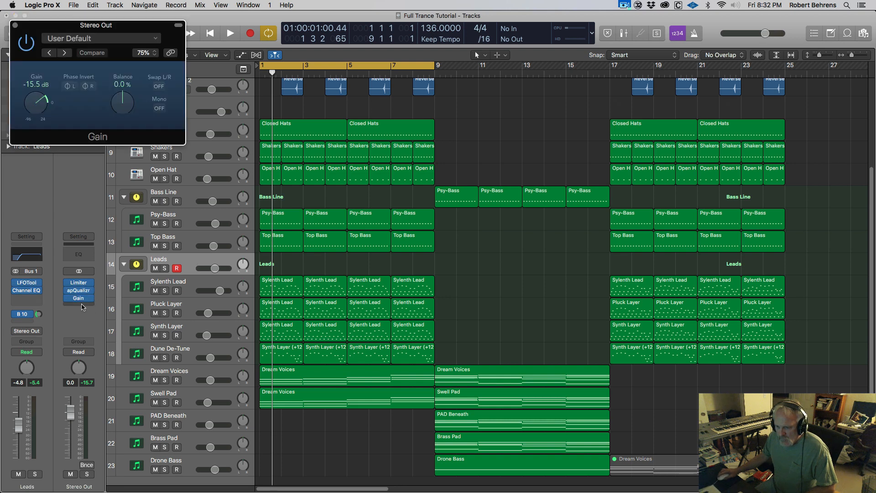
key(space)
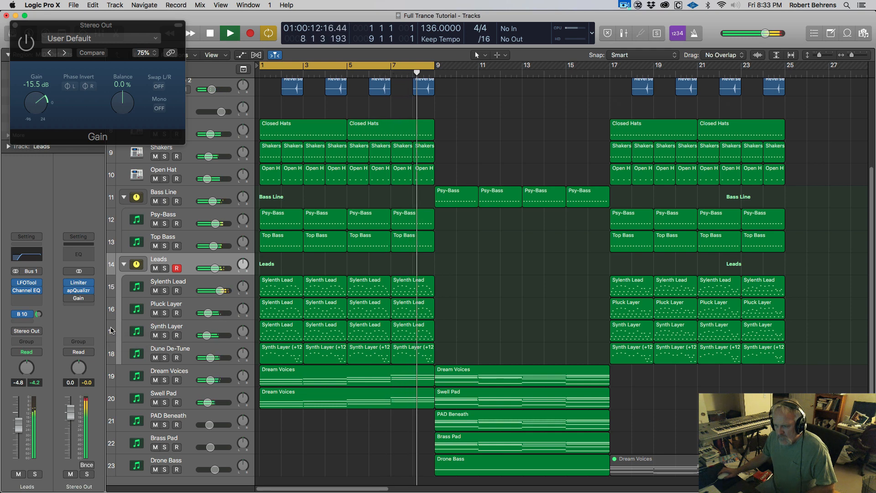
key(space)
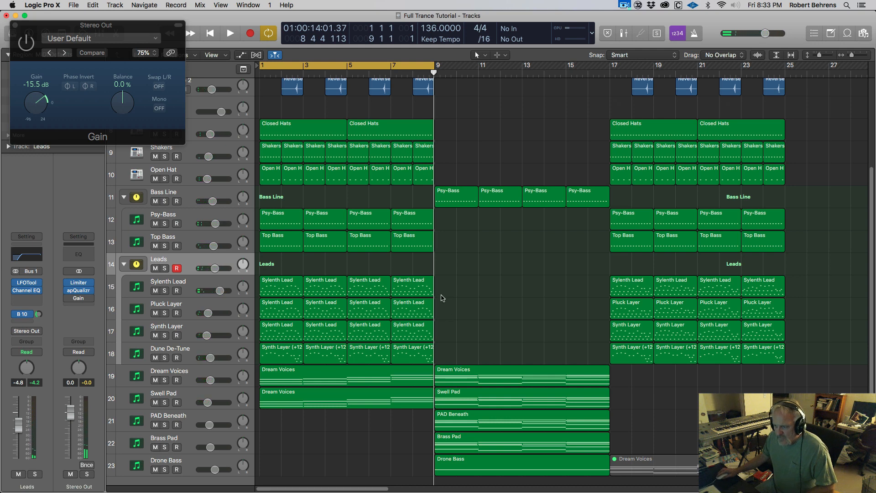
Step: Solo Sylenth Lead with its first region selected, shorten the cycle range to bars 1–3 and play the loop
click(285, 288)
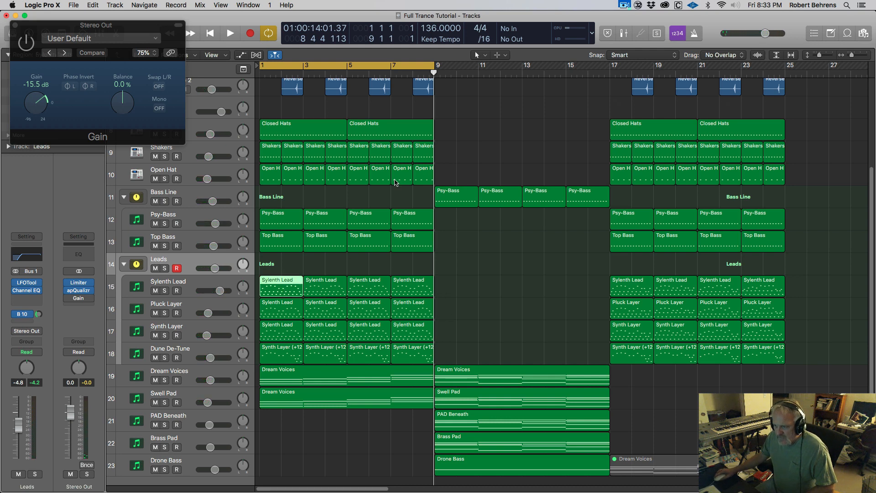
click(165, 291)
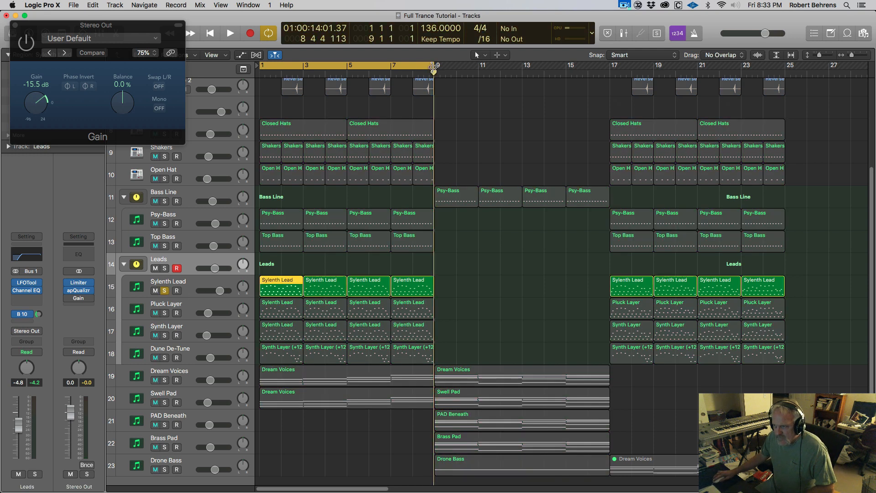
drag(432, 68, 302, 87)
key(space)
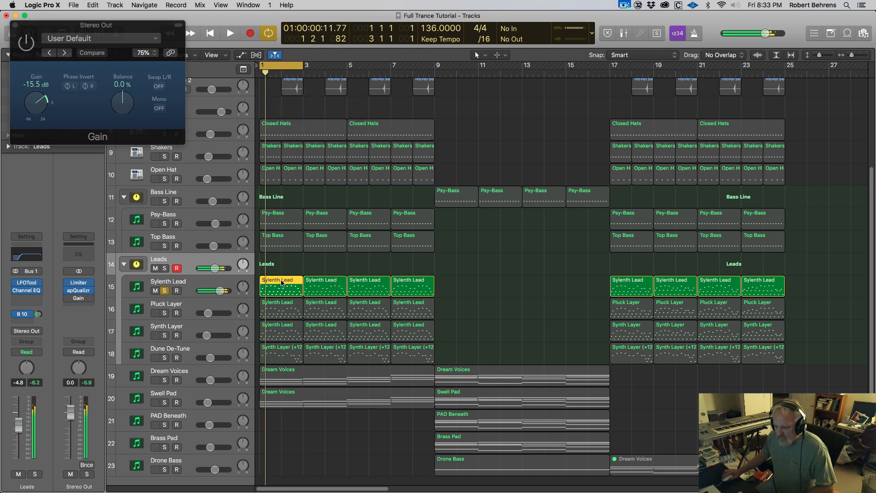
Step: Open the first Sylenth Lead region in an enlarged Piano Roll and play its pattern
double_click(281, 282)
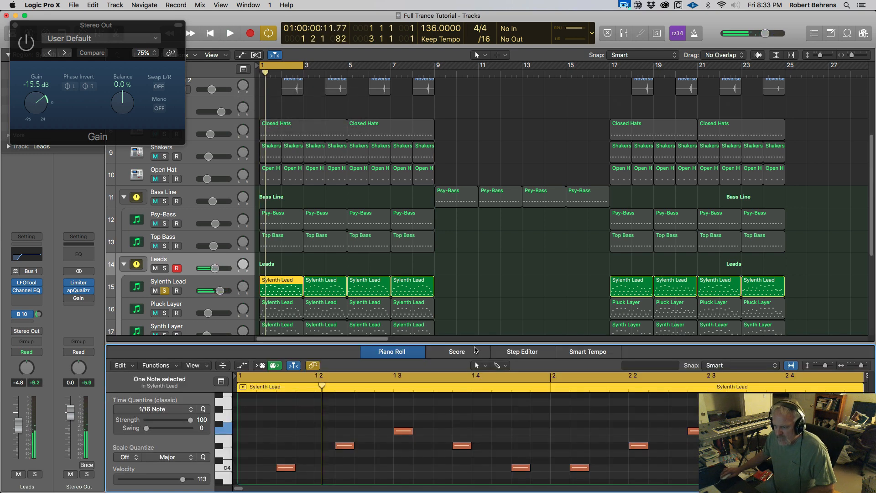
drag(476, 341, 460, 111)
scroll(493, 344, up, 5)
key(space)
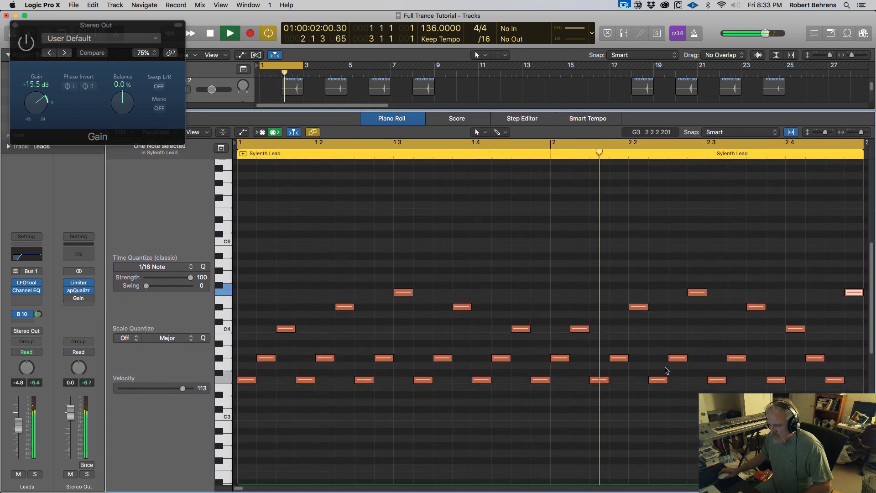
Step: Lower the last note of bar 2 to C4 and play the pattern
scroll(699, 337, up, 2)
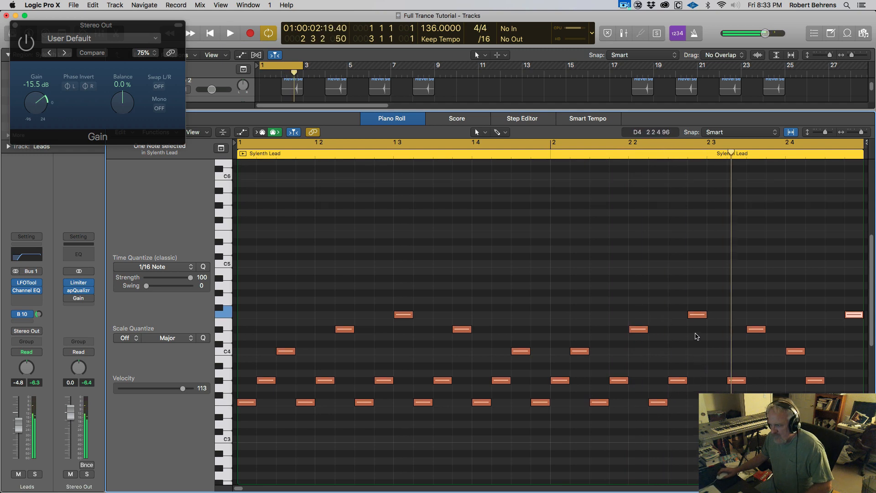
scroll(691, 333, right, 2)
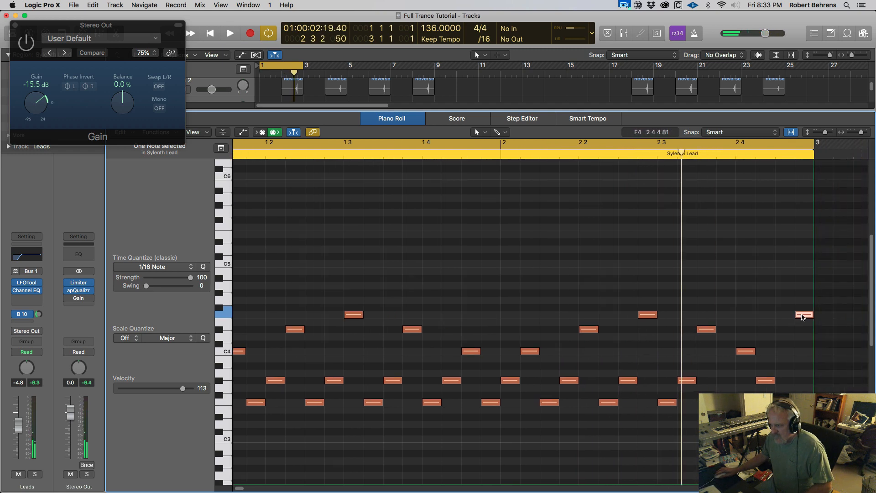
drag(804, 314, 803, 352)
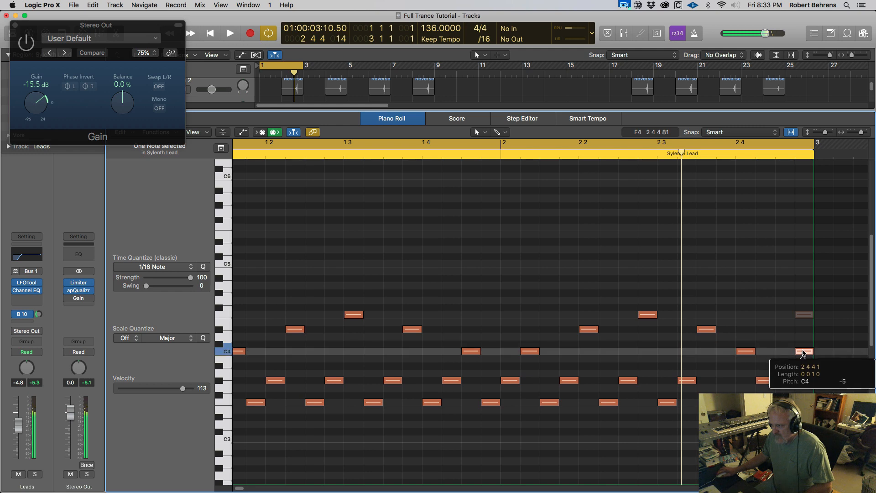
key(space)
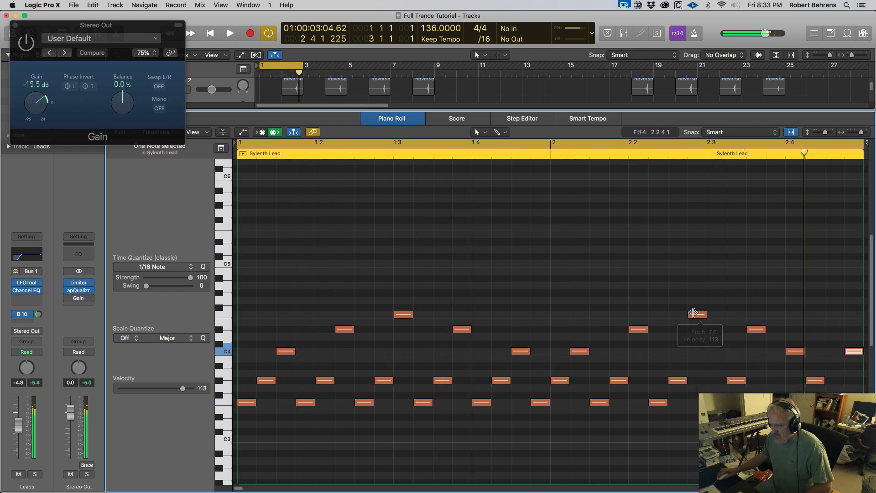
Step: Try bar 2's highest note at C4, then move it to D#4, raise the D#4 notes either side of it to F4, and play
drag(698, 318, 705, 354)
key(space)
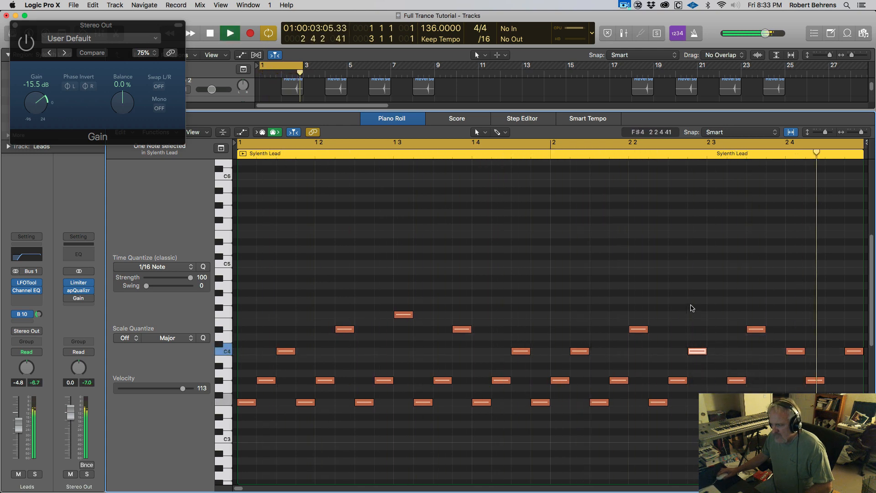
key(space)
drag(698, 355, 698, 330)
drag(640, 333, 640, 318)
drag(756, 330, 756, 316)
key(space)
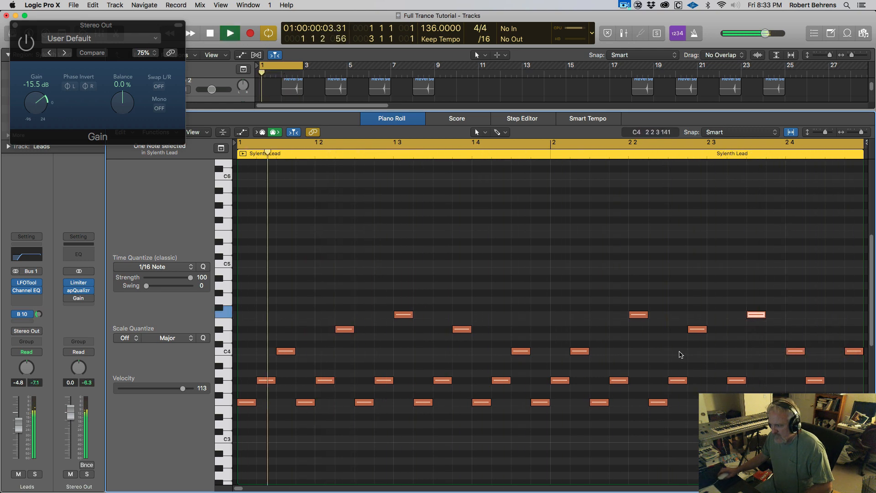
Step: Return bar 2's two outer F4 notes to D#4 and the note between them to F4, checking the changes by playback
key(space)
drag(640, 321, 640, 335)
drag(757, 316, 757, 332)
key(space)
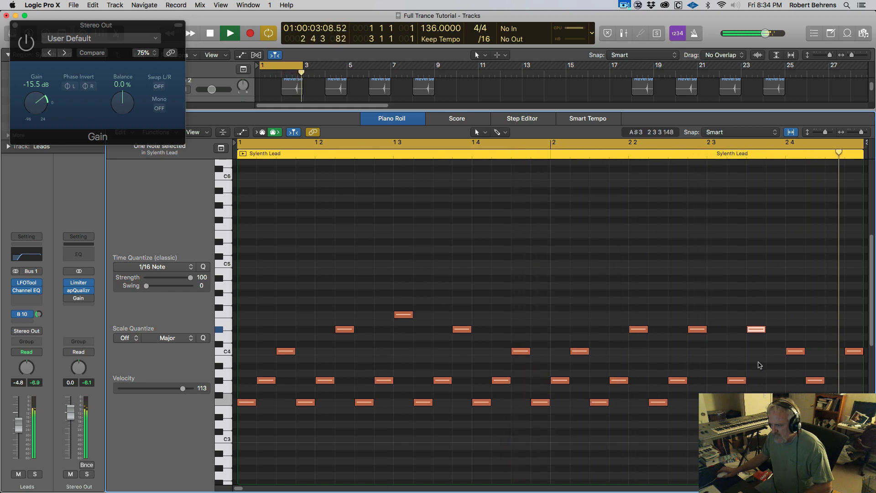
key(space)
drag(696, 327, 697, 314)
key(space)
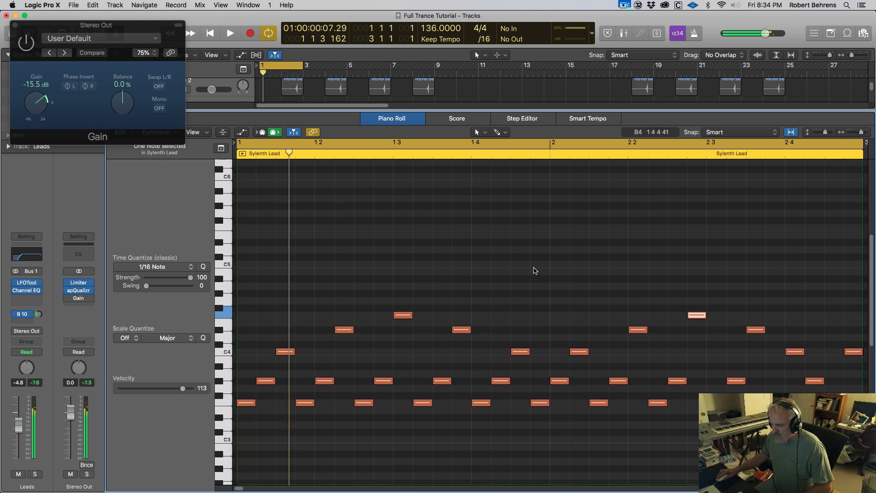
Step: Shorten the first Sylenth Lead region to one bar, ending at bar 2, and play it
scroll(607, 273, right, 10)
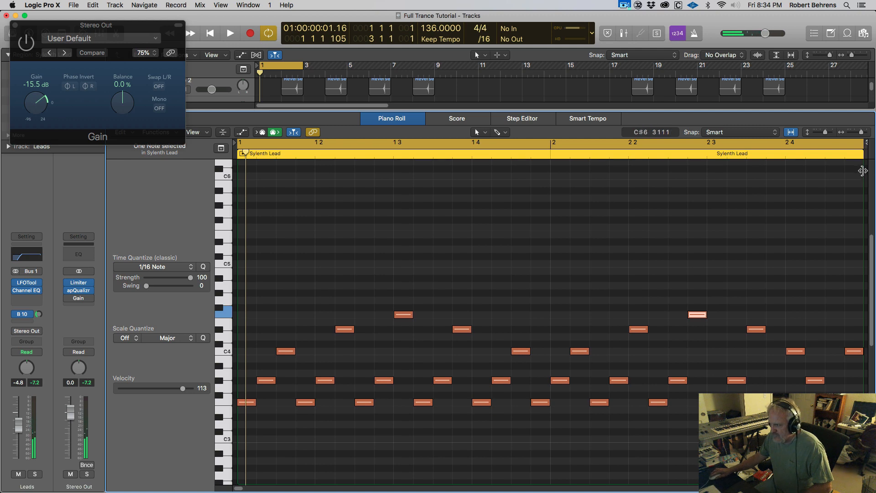
drag(816, 170, 549, 193)
key(space)
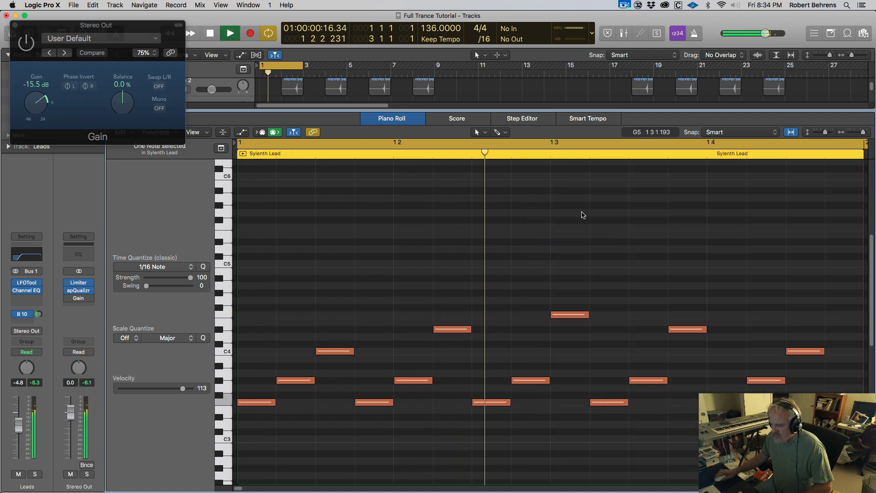
key(space)
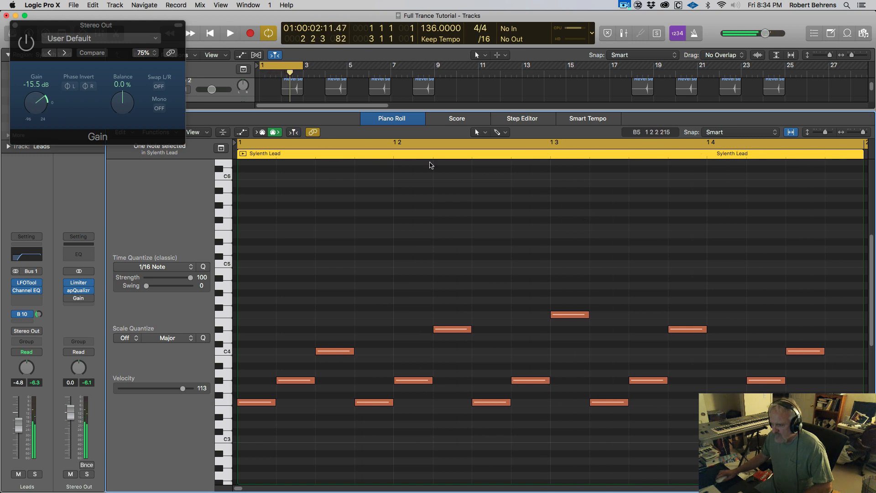
Step: Delete the three Sylenth Lead regions in bars 3–9, loop the one-bar region up to bar 9 and play it
drag(388, 110, 371, 390)
drag(297, 271, 448, 291)
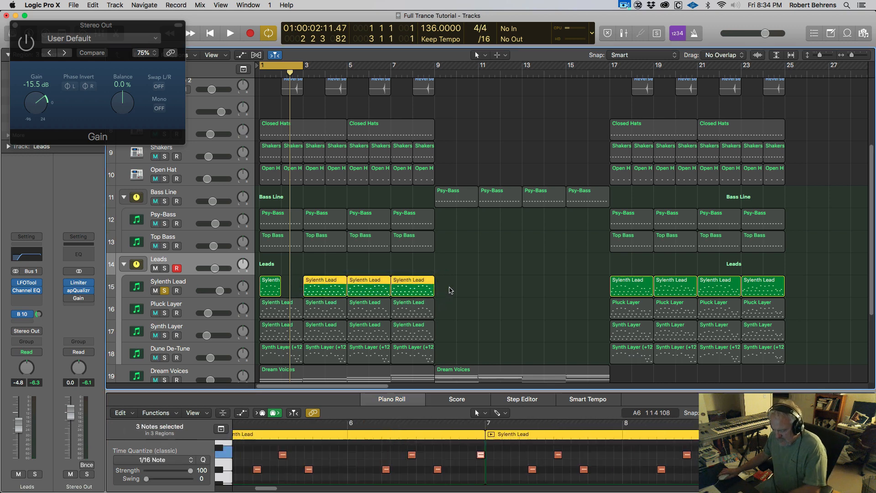
key(Delete)
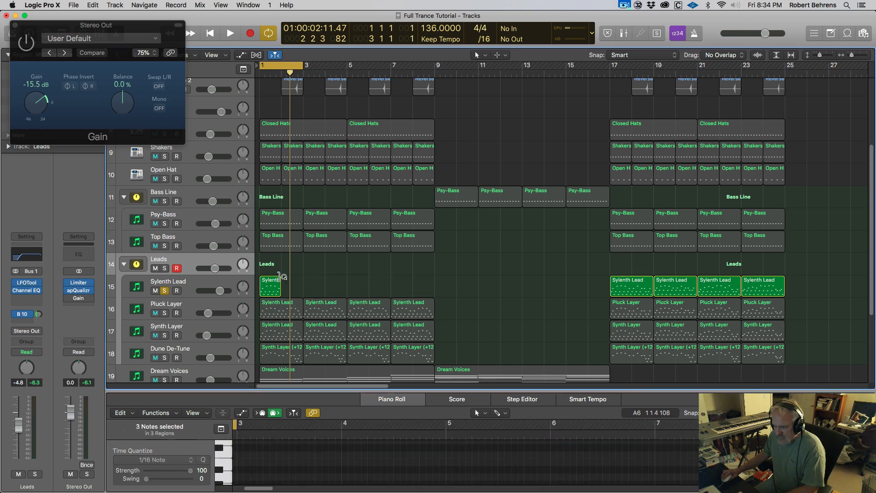
drag(280, 277, 434, 284)
key(space)
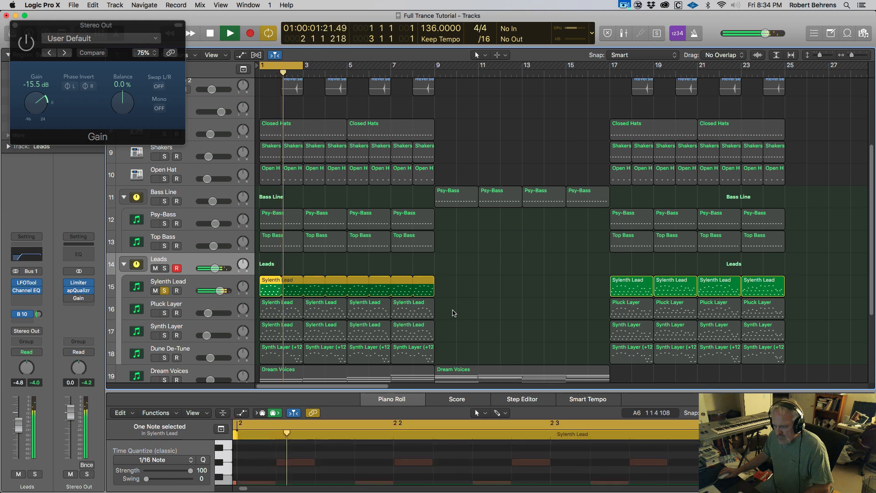
key(space)
Step: Replace the Pluck Layer and Synth Layer regions in bars 1–9 with copies of the looped Sylenth Lead region and audition them soloed
drag(452, 310, 271, 333)
key(Delete)
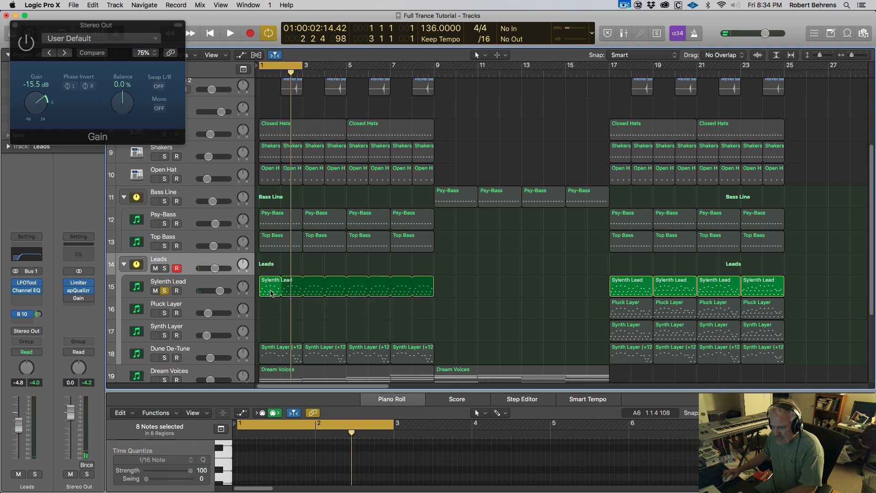
drag(267, 290, 264, 324)
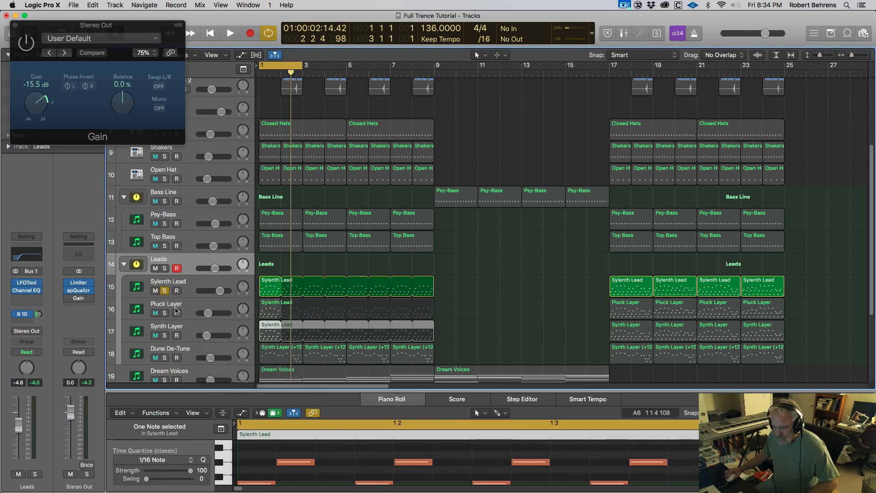
click(165, 312)
click(164, 335)
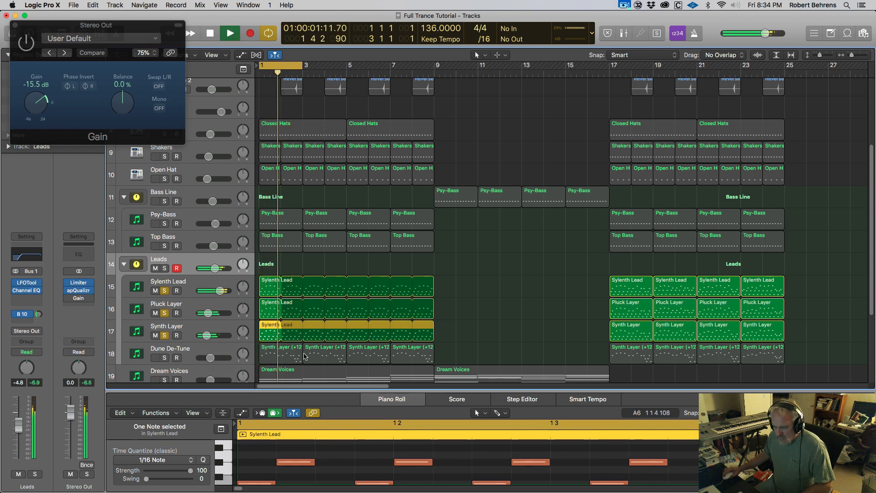
key(space)
Step: Replace the Dune De-Tune regions in bars 1–9 with a copy of Synth Layer's looped region, and close the Gain plug-in window
drag(441, 353, 274, 350)
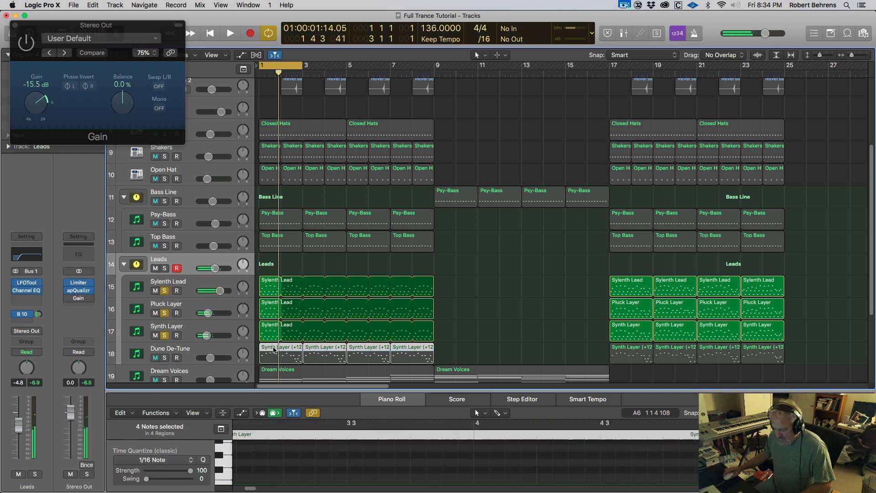
key(Delete)
click(272, 332)
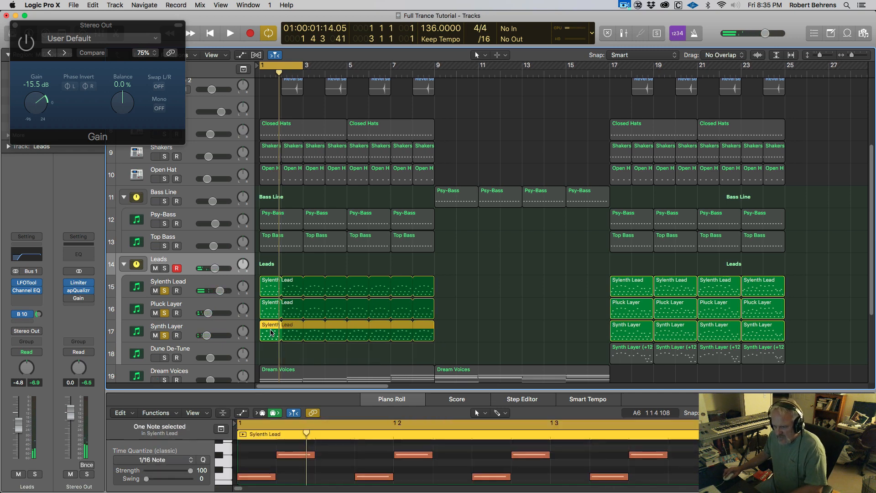
drag(270, 335, 269, 357)
click(16, 26)
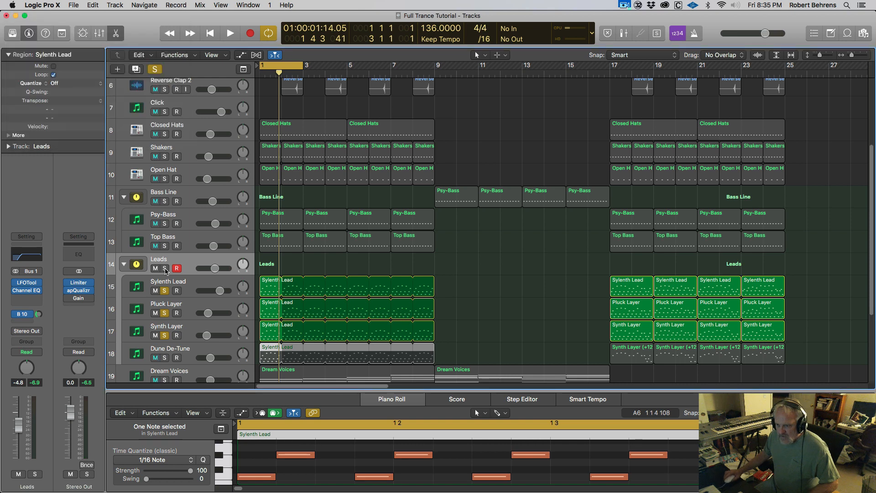
Step: Solo only Dune De-Tune, transpose its looped region by +12 and play it
drag(164, 290, 162, 338)
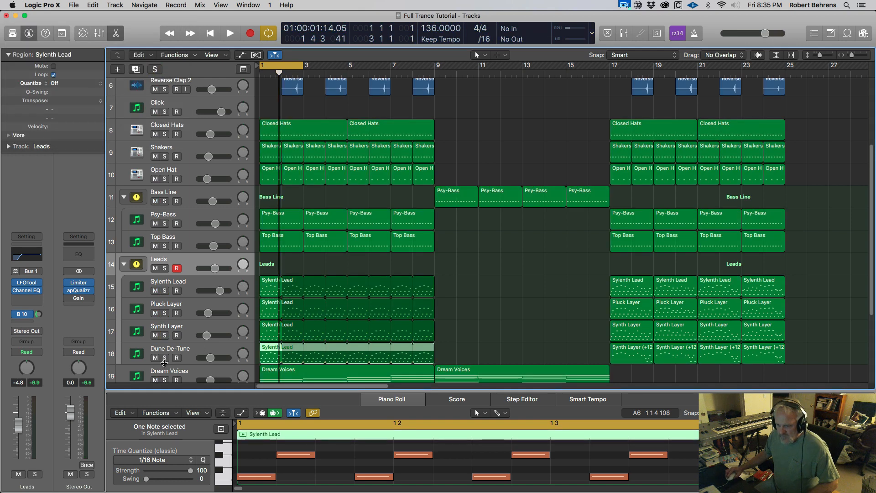
click(164, 358)
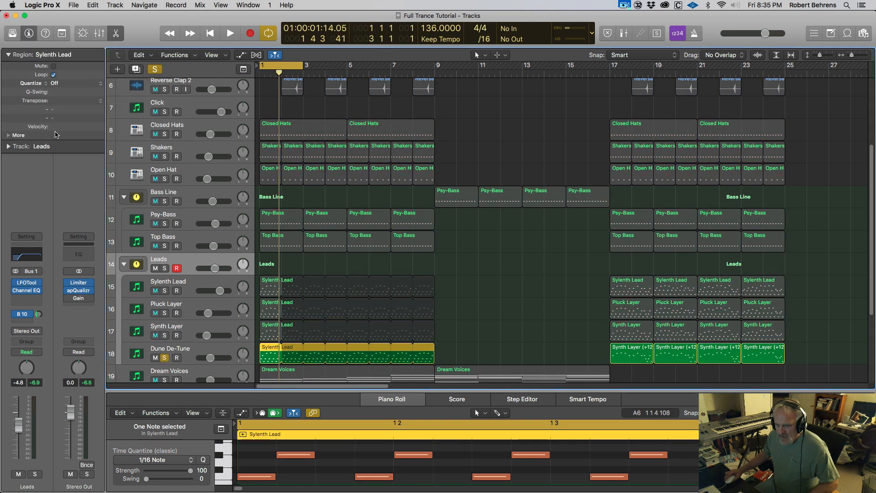
click(94, 102)
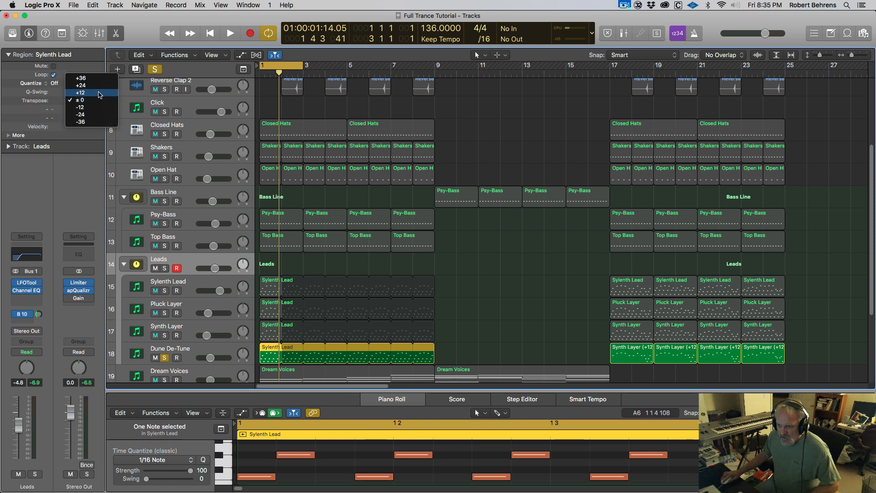
click(99, 92)
key(space)
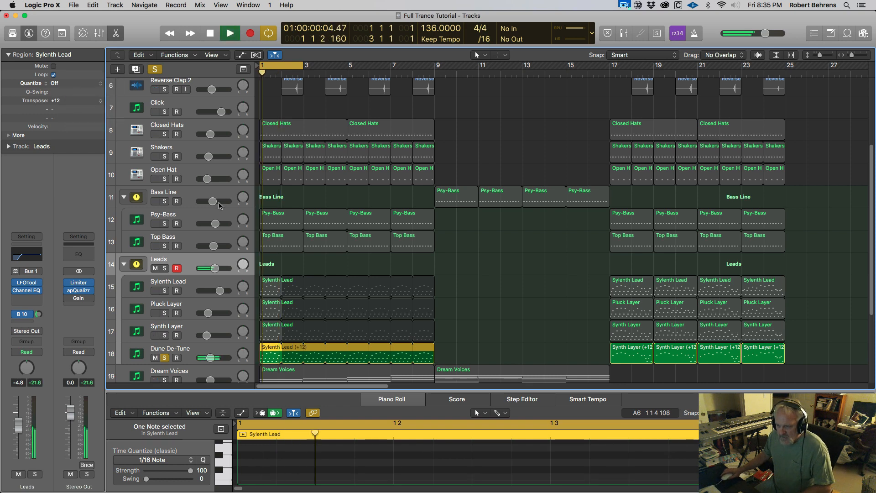
Step: Add Sylenth Lead, Pluck Layer and Synth Layer to the soloed Dune De-Tune during playback, and clear all solos to hear the full mix
drag(164, 290, 164, 335)
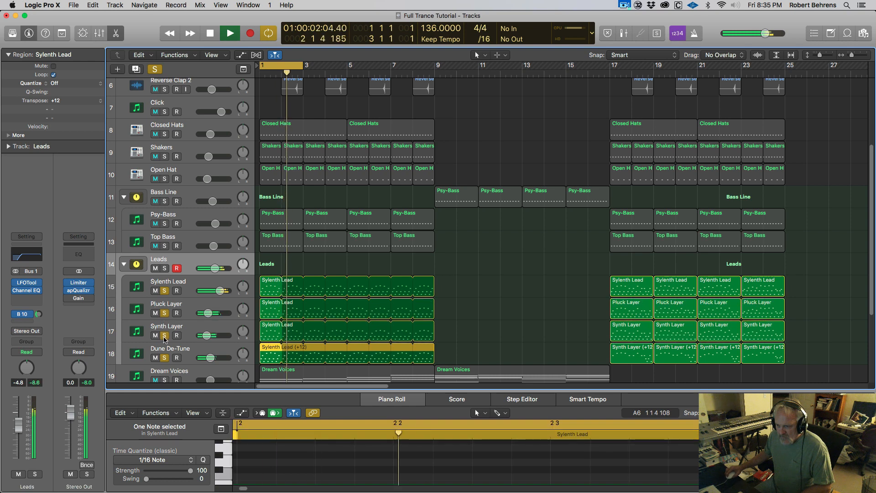
click(154, 69)
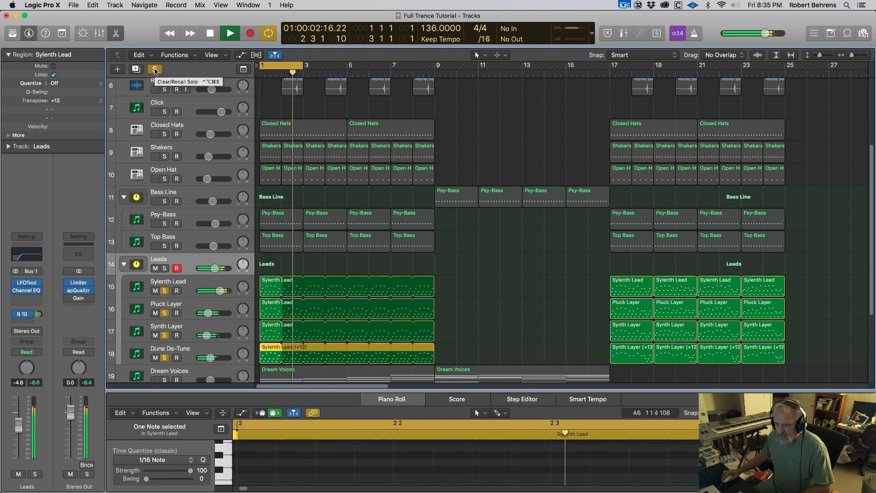
click(155, 69)
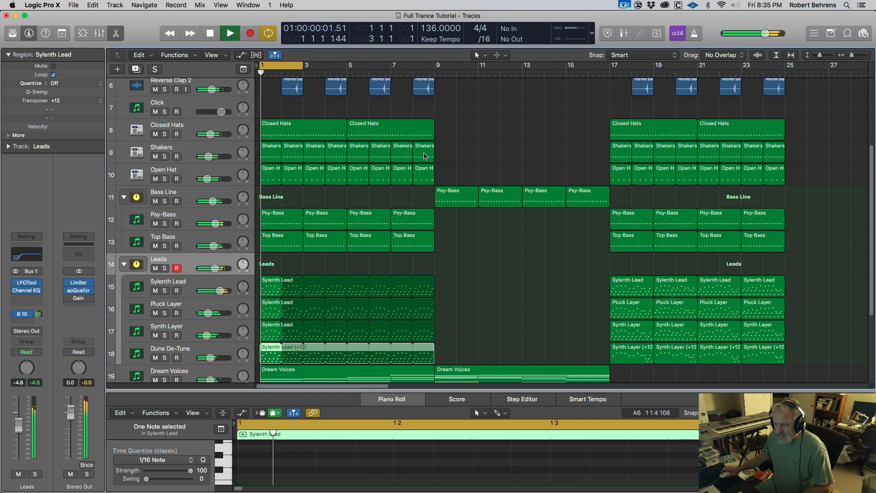
Step: Extend the cycle range to bars 1–9 during playback, switch cycling off and stop playback
scroll(424, 156, down, 2)
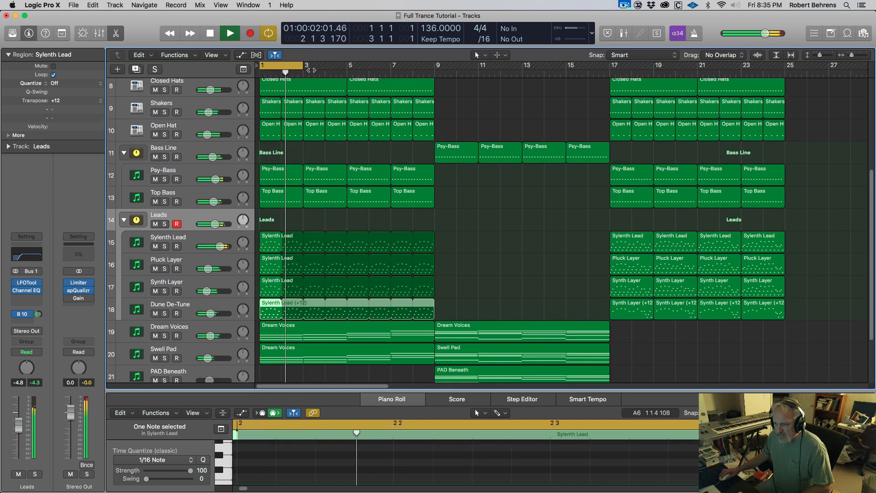
drag(311, 70, 434, 98)
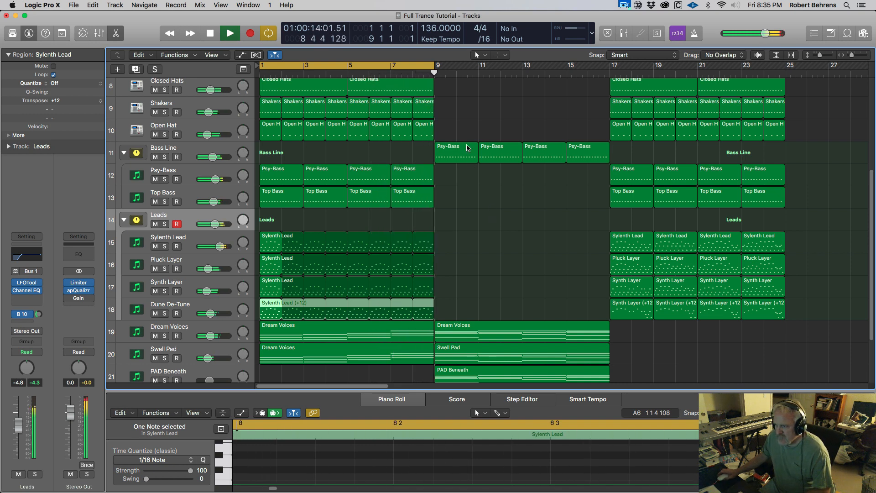
key(c)
key(space)
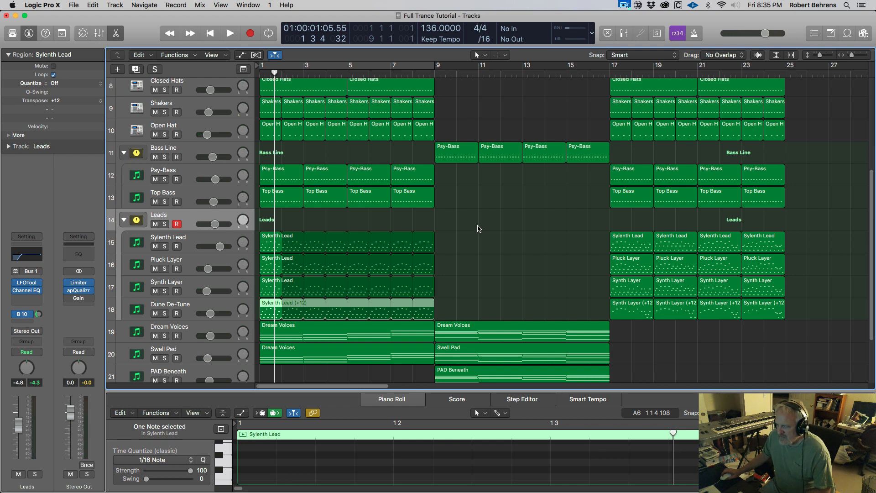
Step: Play the mix into bar 9 and delete the four Psy-Bass regions on the Bass Line track in bars 9–17
key(space)
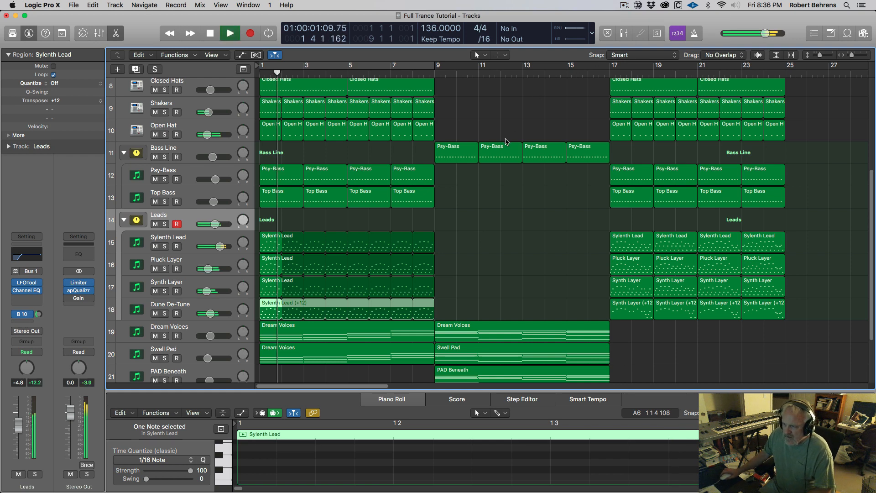
key(space)
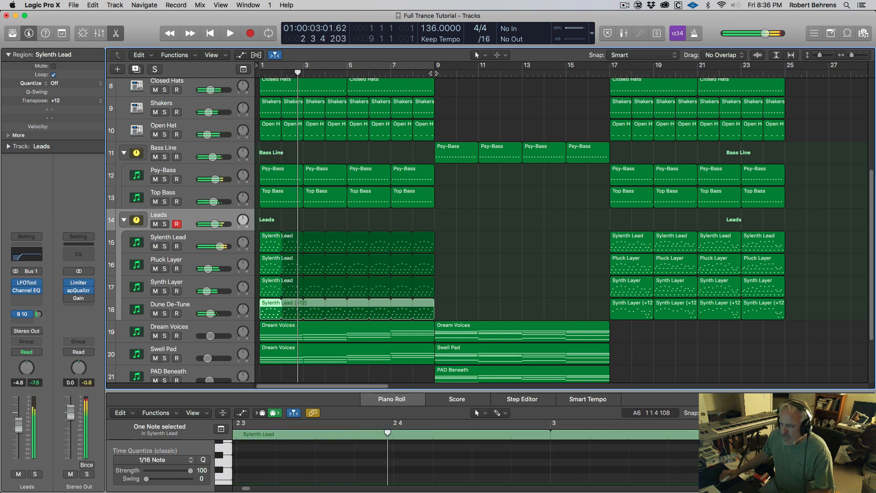
click(435, 74)
key(space)
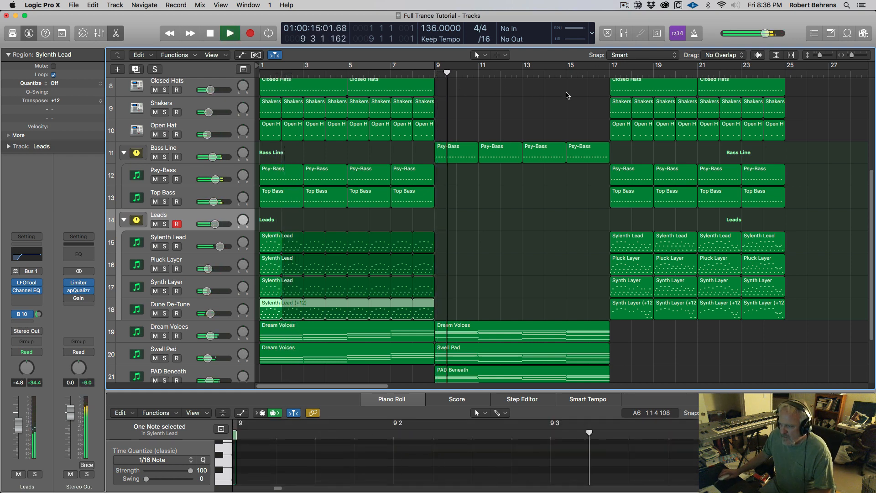
key(space)
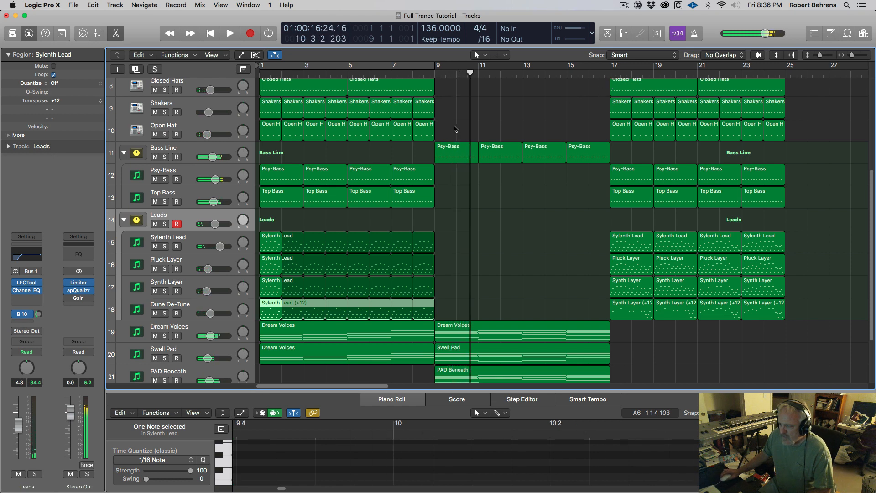
drag(444, 126, 592, 175)
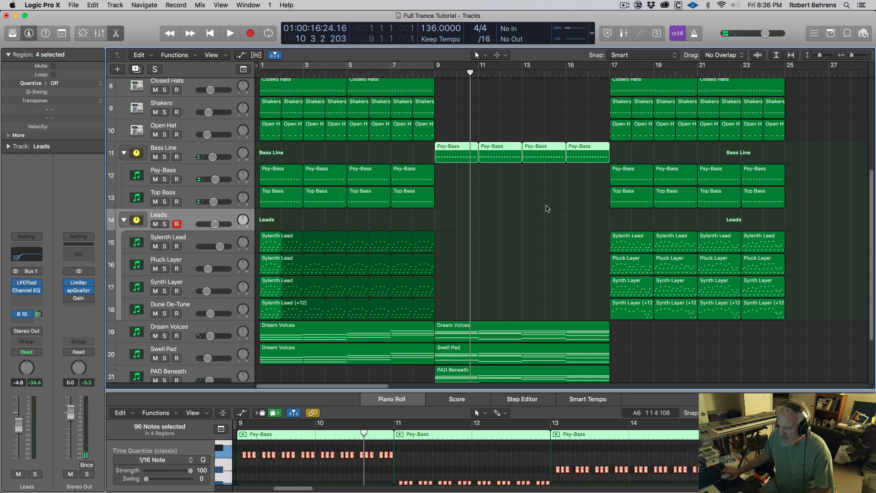
key(Delete)
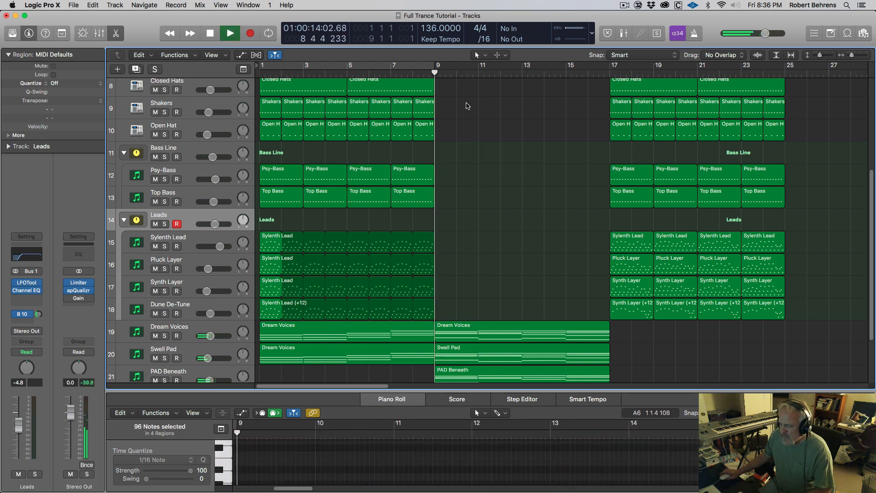
Step: Play the arrangement from bar 9 to bar 25 and examine the breakdown and the return of drums, bass and leads
scroll(495, 132, down, 3)
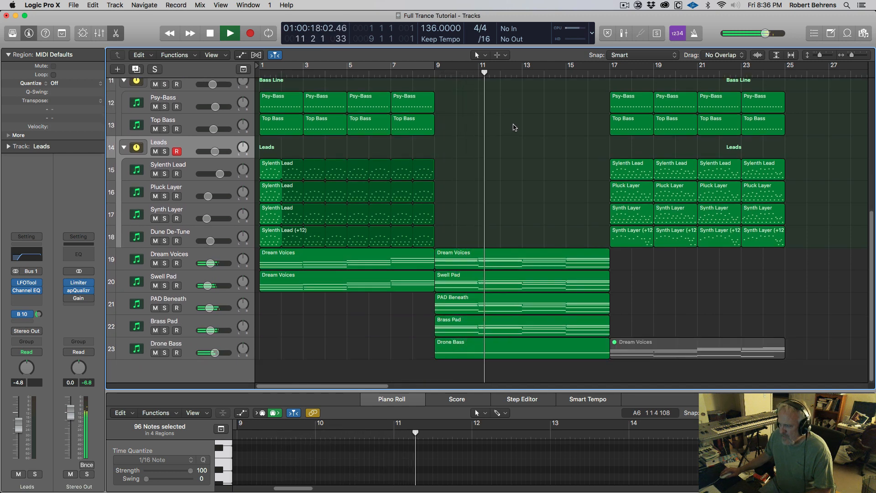
scroll(514, 128, right, 4)
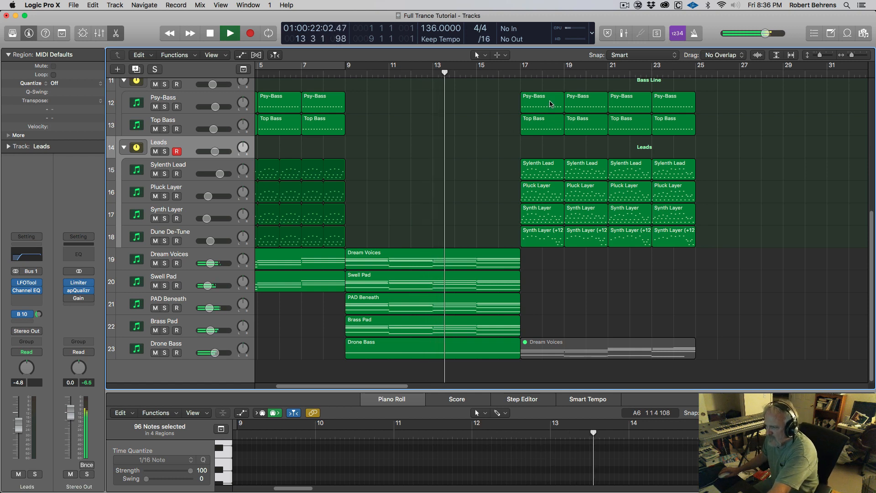
scroll(551, 104, left, 2)
scroll(539, 109, up, 3)
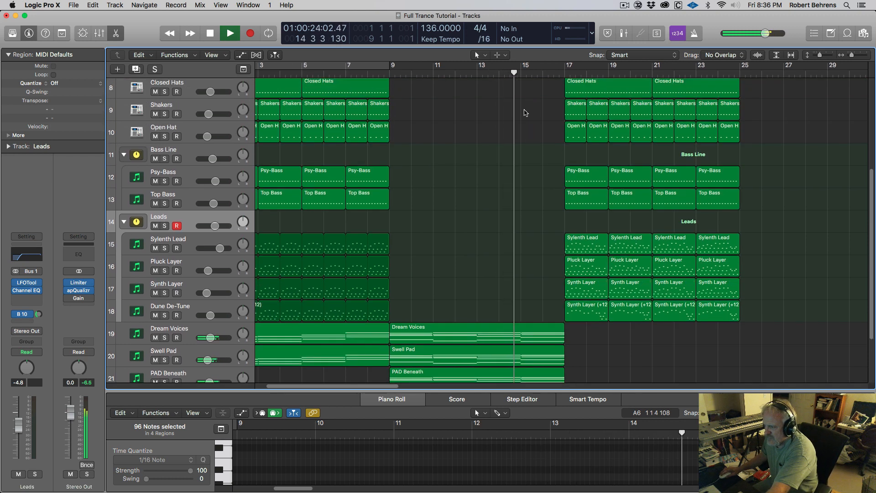
scroll(524, 113, right, 4)
scroll(513, 115, up, 2)
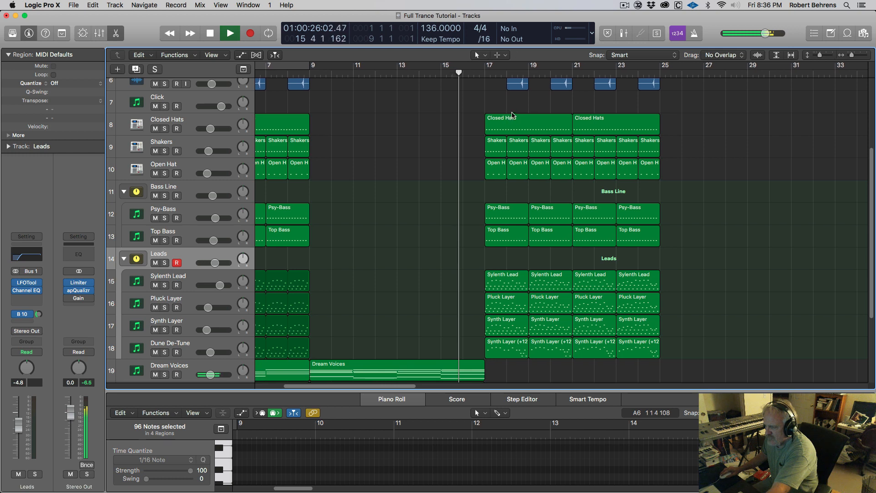
scroll(513, 115, right, 1)
scroll(518, 115, up, 2)
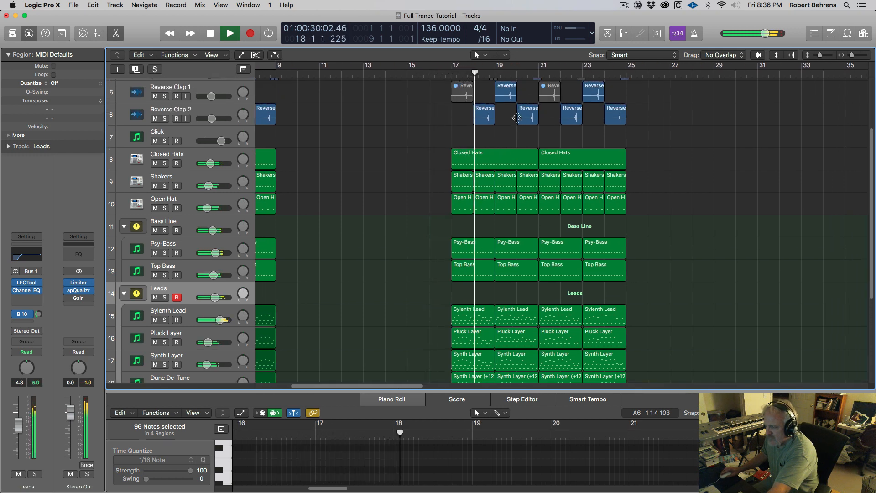
scroll(517, 118, left, 8)
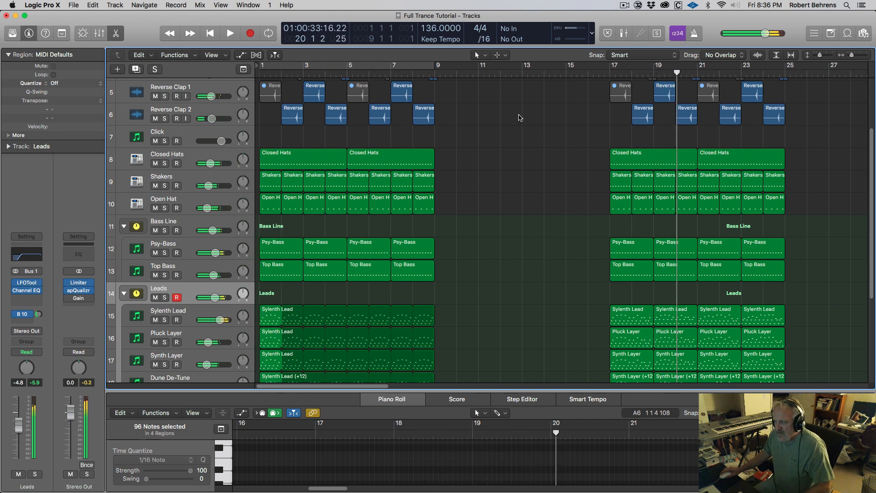
key(space)
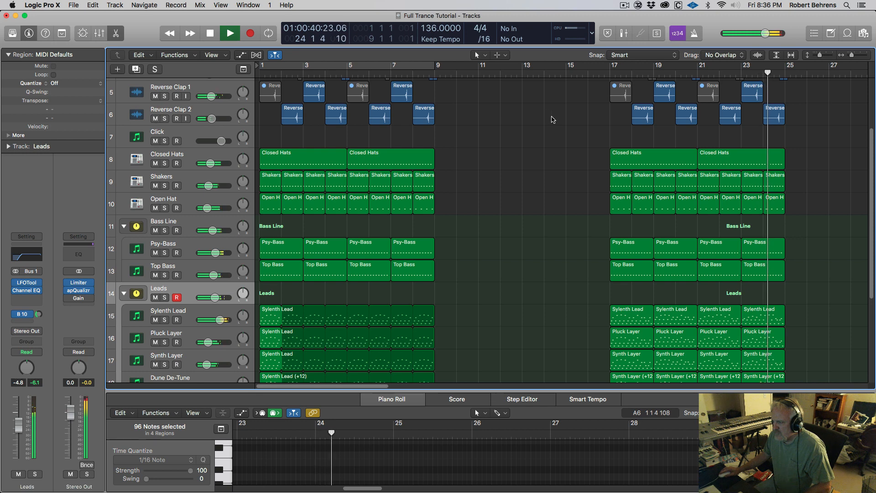
key(space)
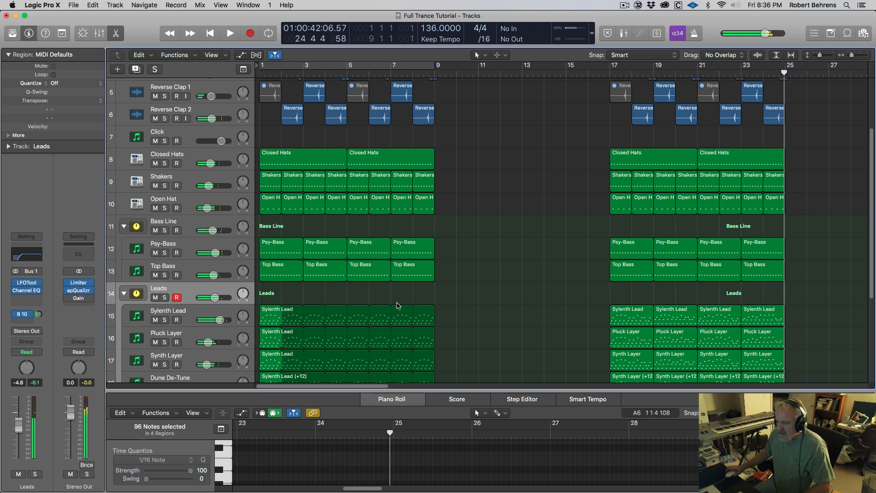
Step: Hide the Piano Roll editor and shrink the track heights until all 23 tracks fit in view
drag(455, 391, 455, 270)
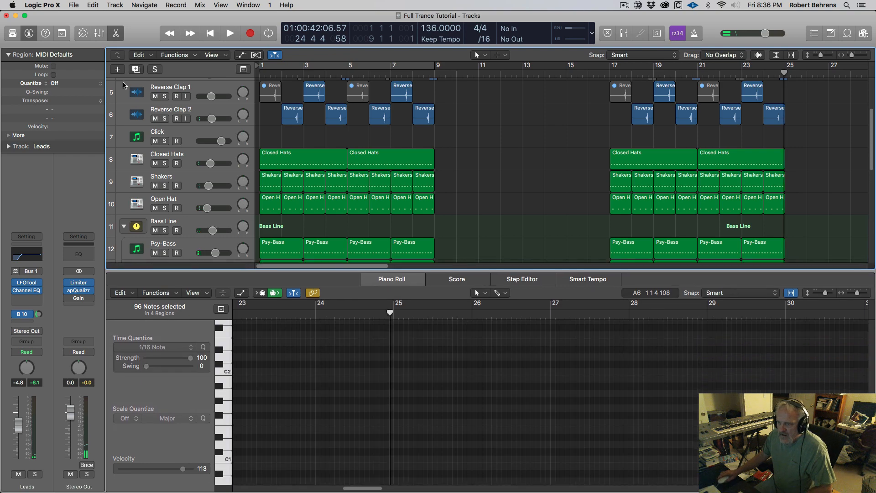
click(117, 34)
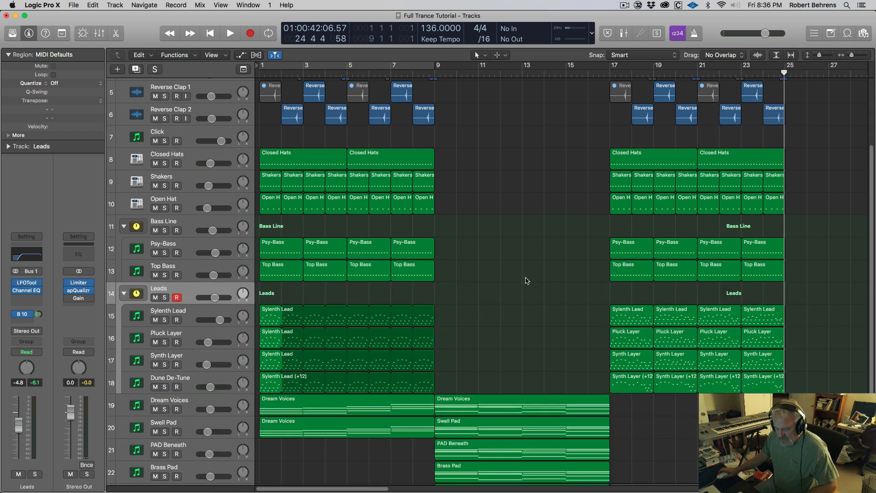
scroll(526, 275, down, 5)
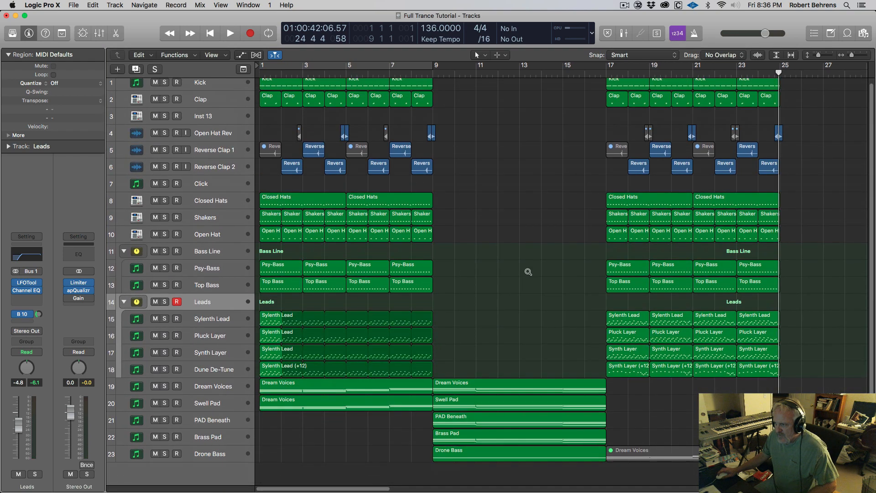
scroll(528, 272, down, 5)
scroll(527, 273, up, 4)
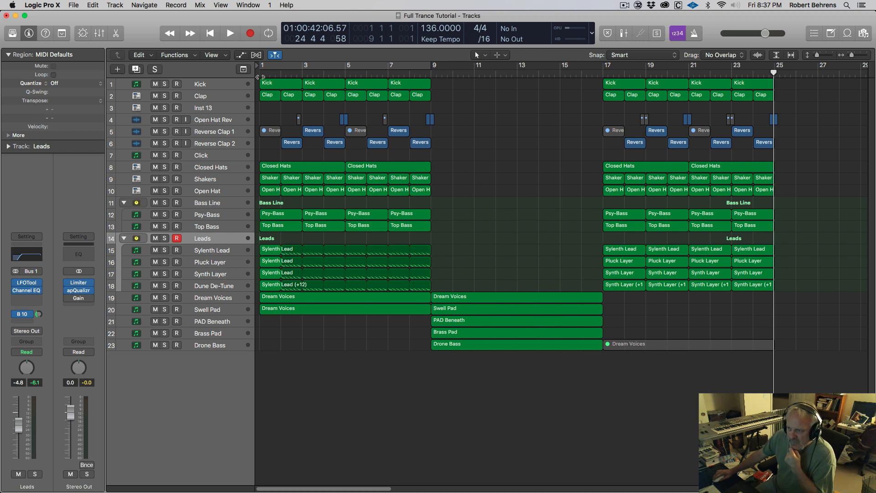
Step: Solo the Kick track in a cycle over bars 1–9 and set its volume to -4.0 dB during playback
click(234, 87)
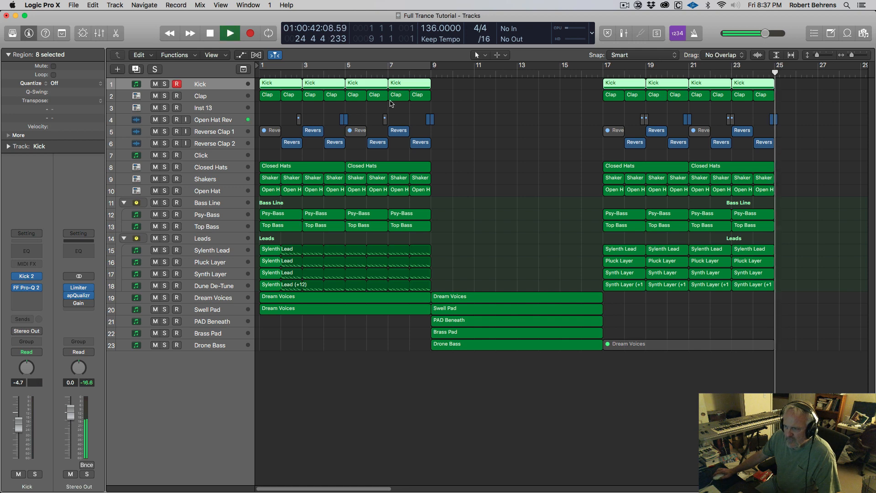
click(347, 65)
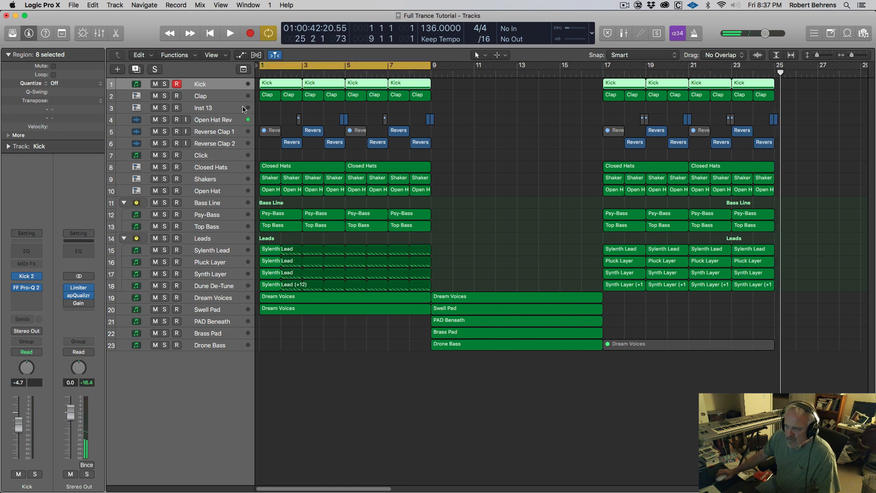
key(space)
click(164, 84)
key(space)
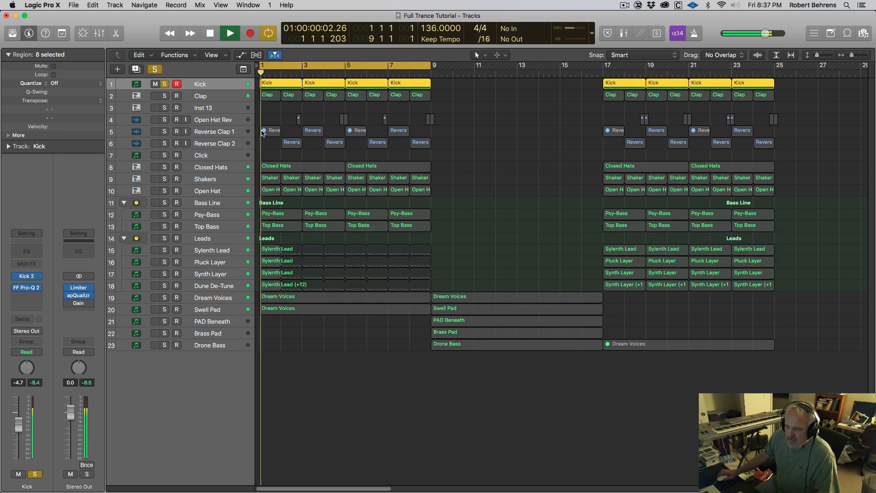
click(225, 84)
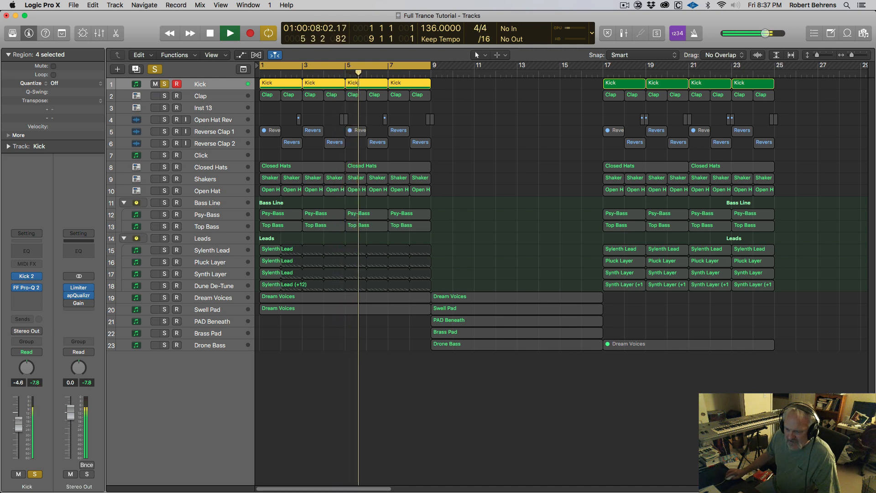
drag(20, 421, 20, 420)
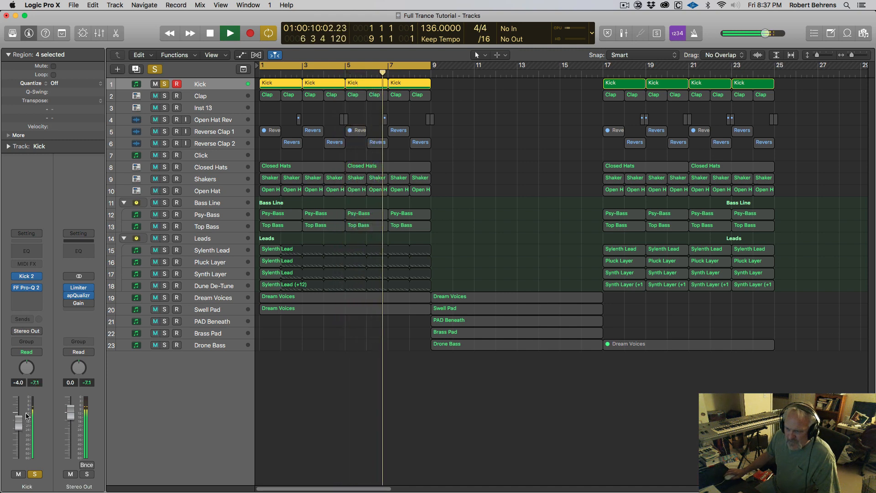
Step: Solo Clap alongside Kick and insert a stereo SPL Full Ranger on it with the 16k, 10k and 4k7 bands boosted
click(164, 96)
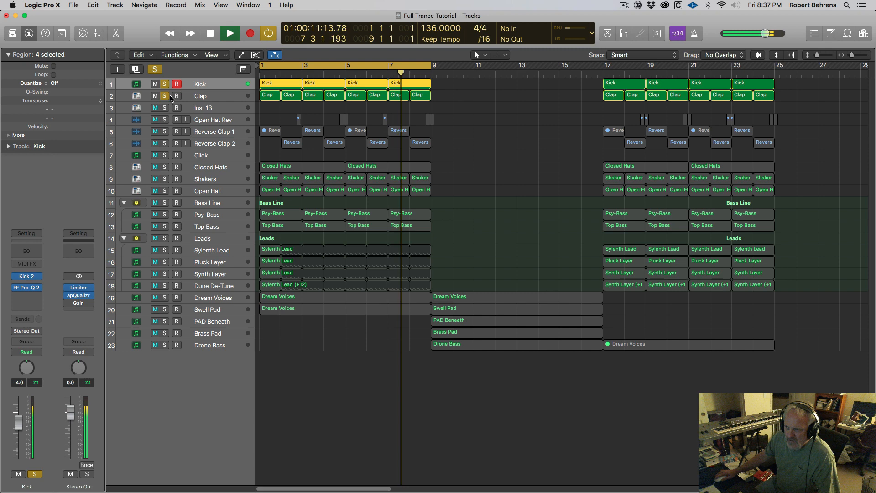
click(217, 96)
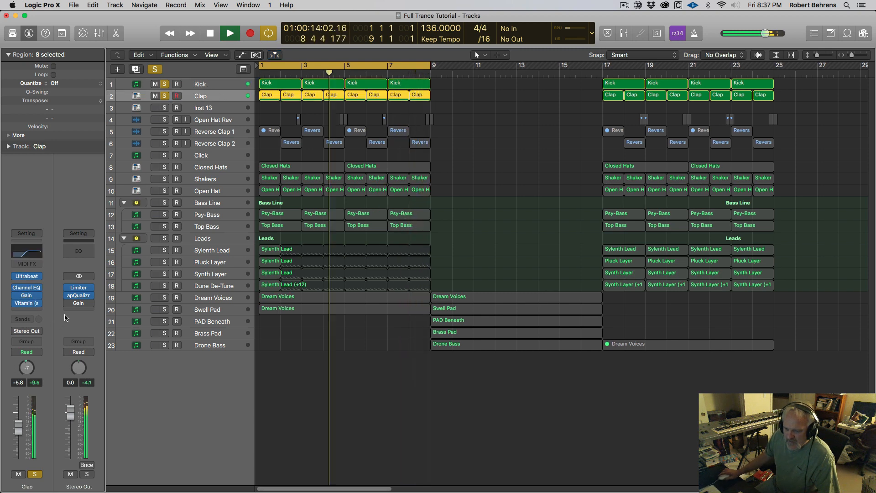
click(38, 310)
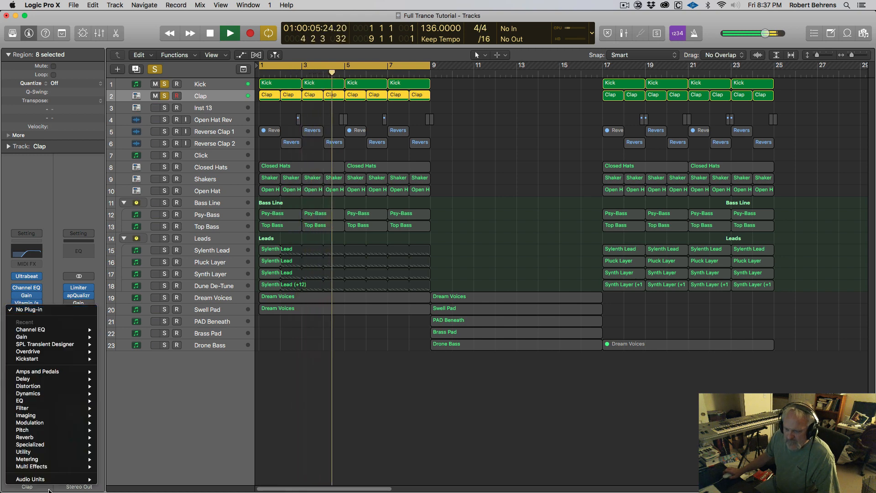
mouse_move(46, 479)
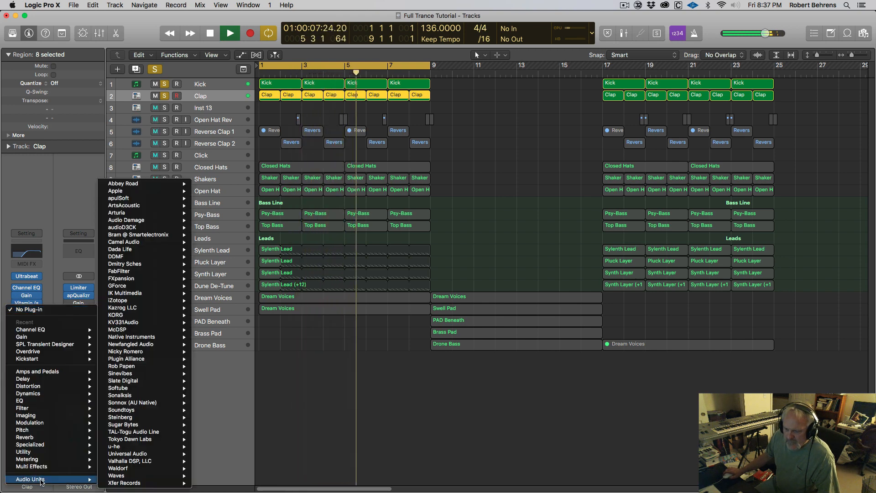
mouse_move(152, 365)
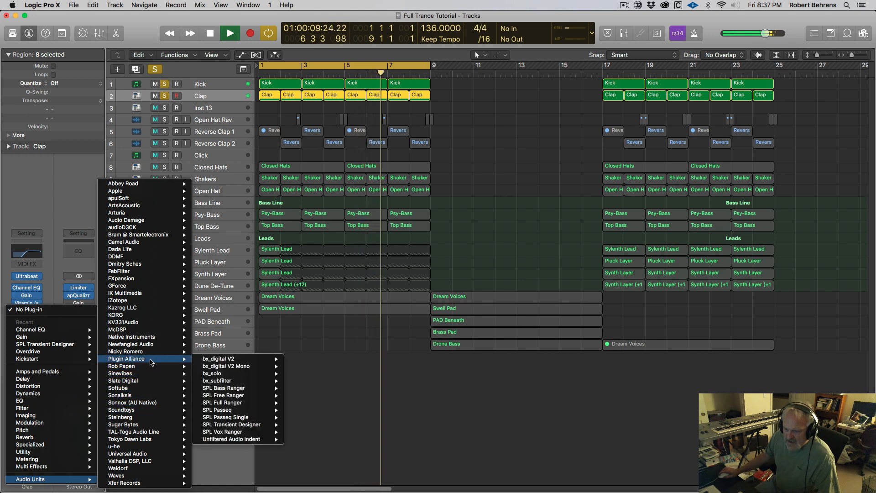
mouse_move(243, 382)
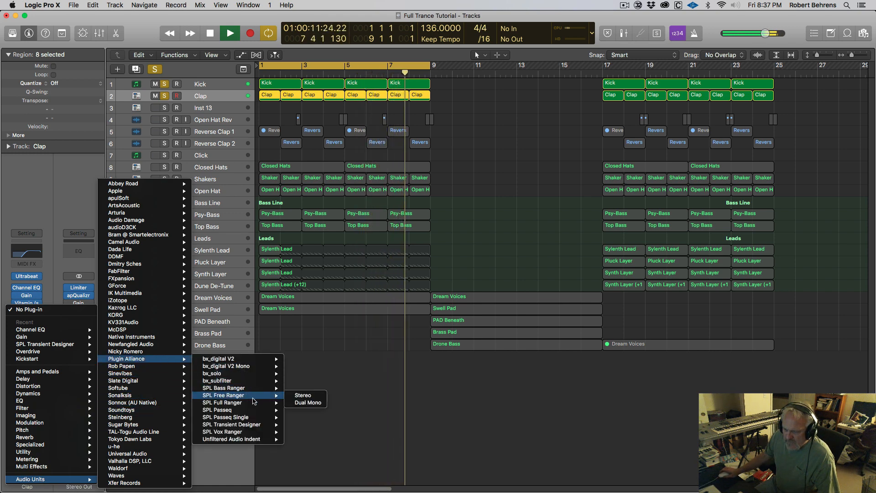
mouse_move(259, 403)
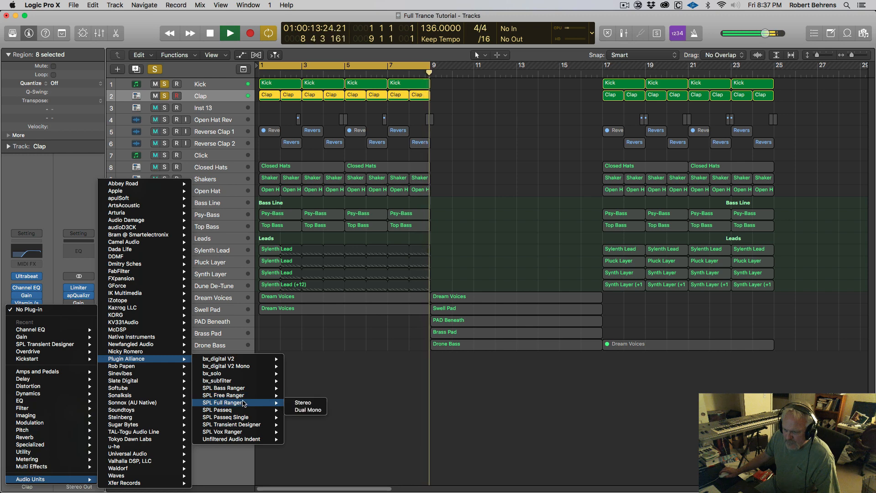
click(307, 403)
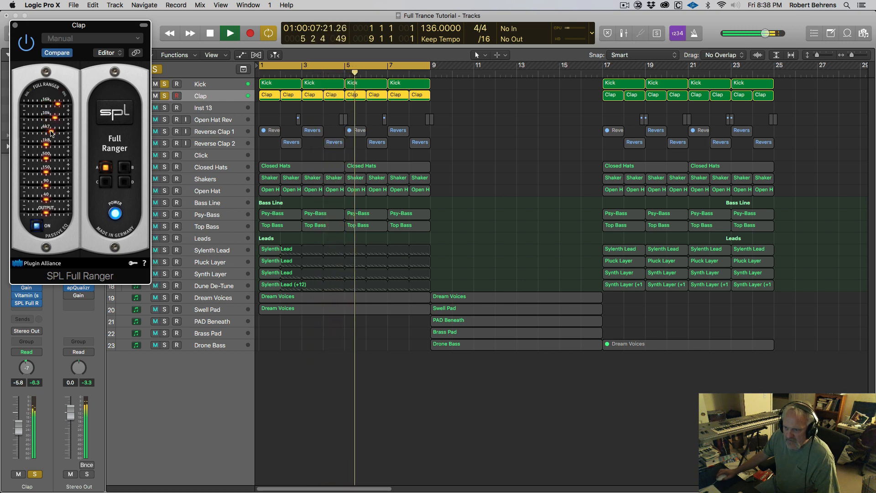
Step: Move the SPL Full Ranger window clear of the track list, add Open Hat Rev to the solo and hide the plug-in window
drag(37, 30, 212, 85)
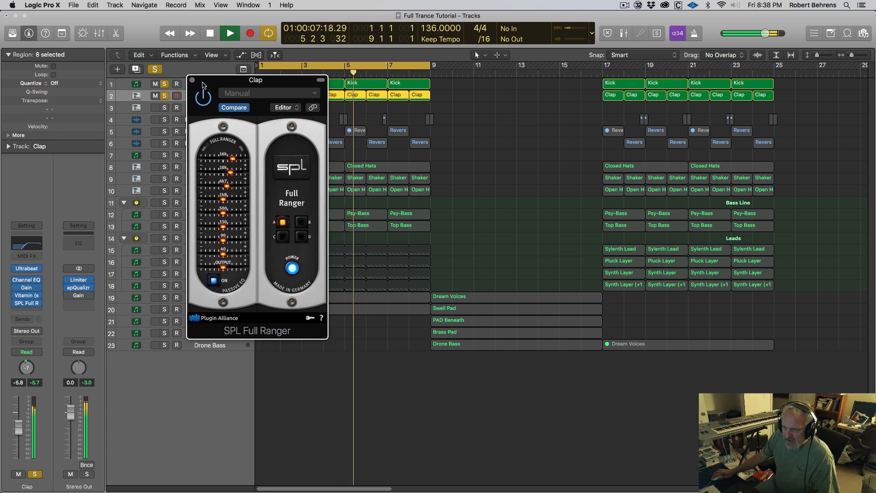
drag(202, 83, 375, 125)
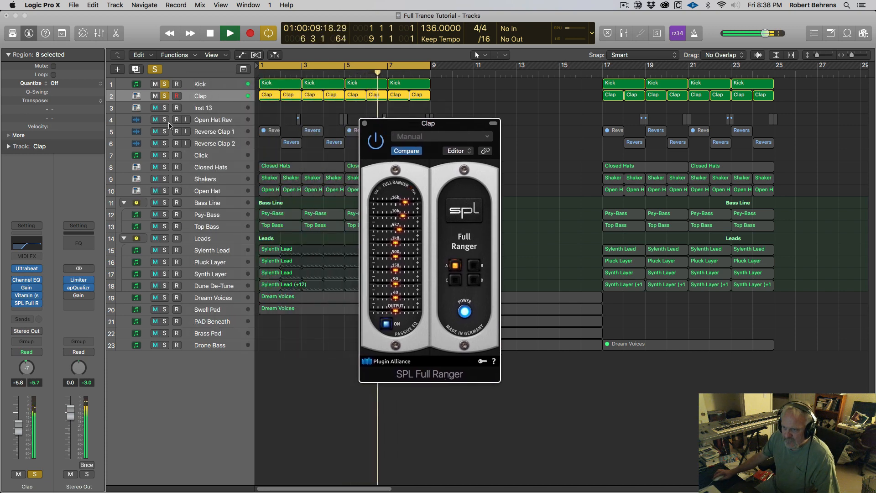
click(170, 121)
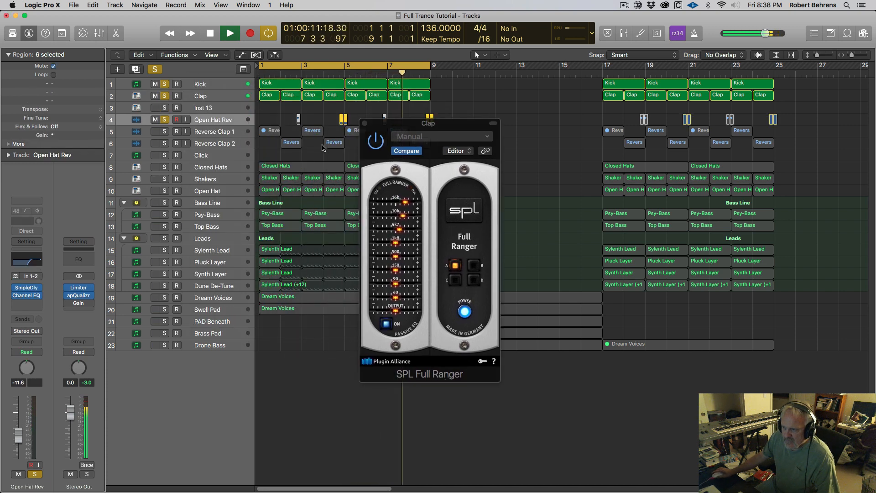
key(v)
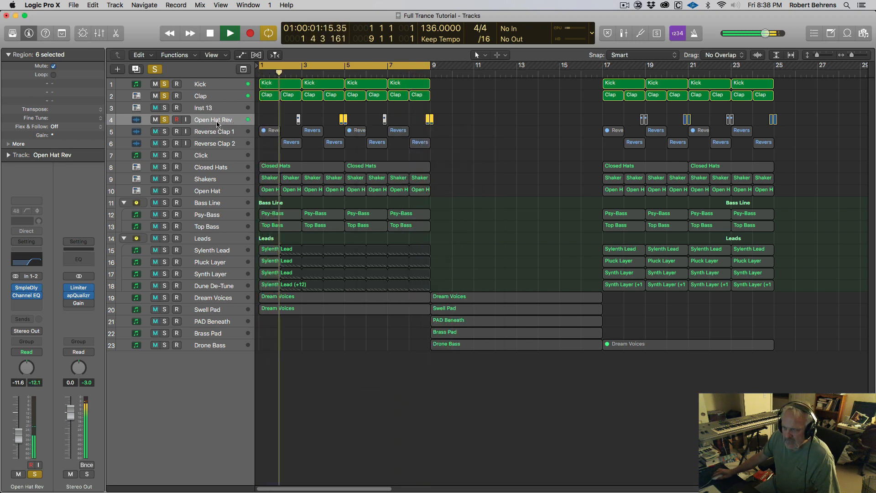
Step: Open the apQualizr analyser on the Stereo Out channel and move its window clear of the track list
click(40, 303)
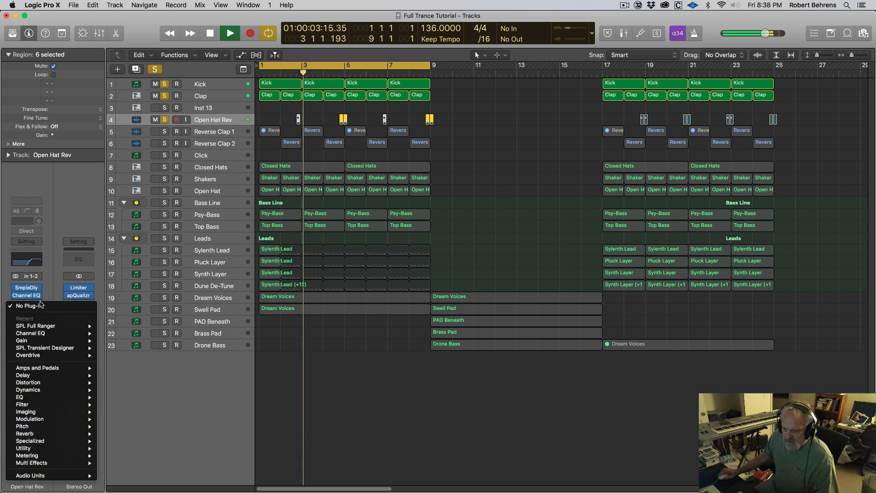
click(58, 219)
click(78, 296)
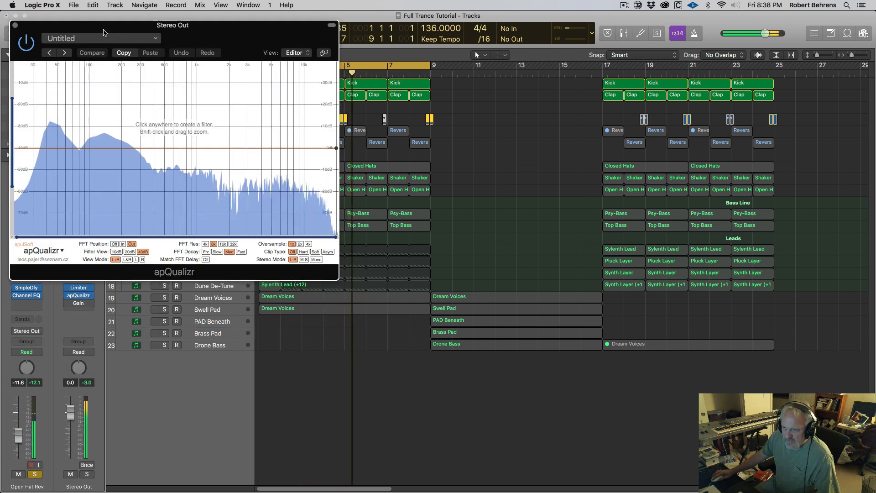
drag(103, 33, 656, 153)
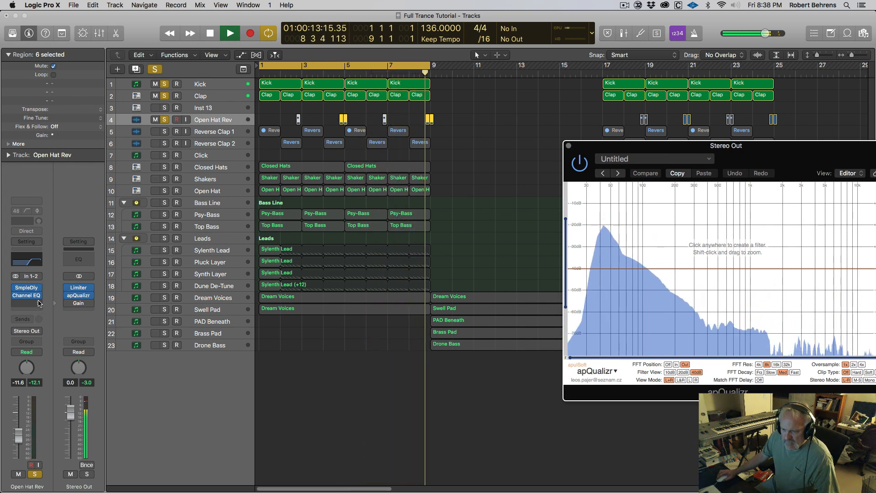
Step: Insert the Sonalksis SV517Mk2 Stereo EQ on Open Hat Rev, slightly boost its upper bands and close the plug-in window
click(38, 303)
mouse_move(41, 476)
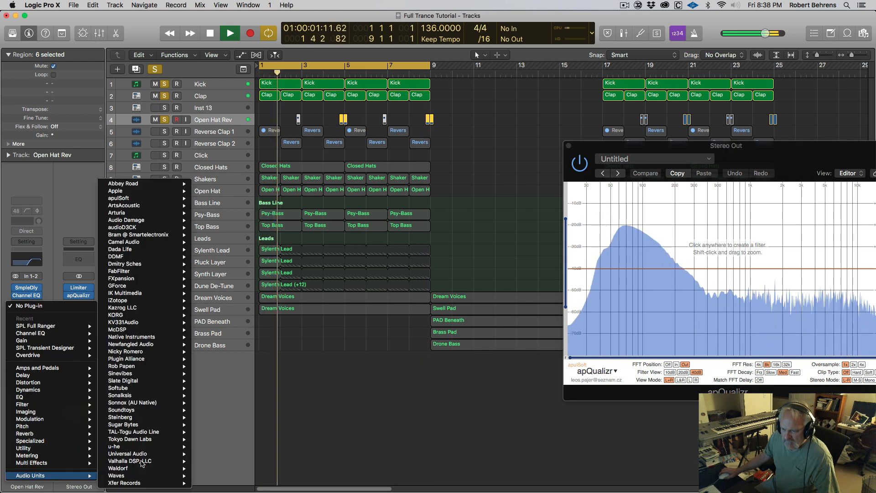
mouse_move(138, 381)
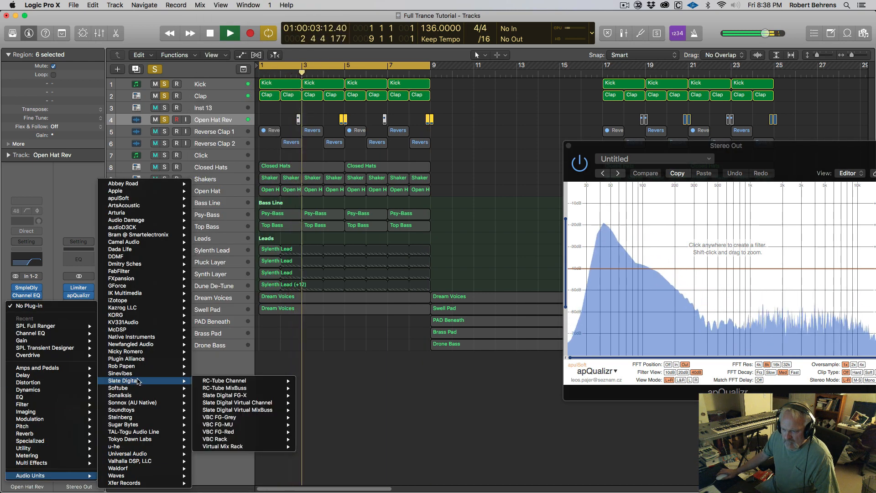
mouse_move(134, 396)
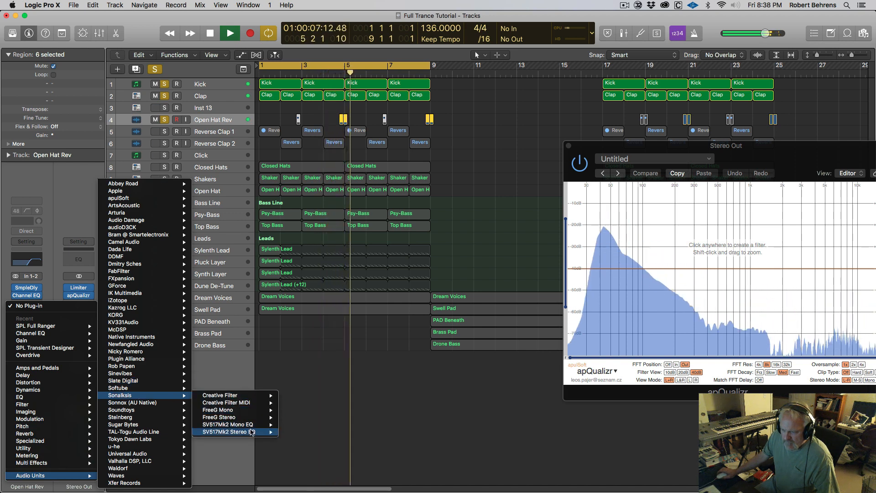
mouse_move(252, 432)
click(295, 432)
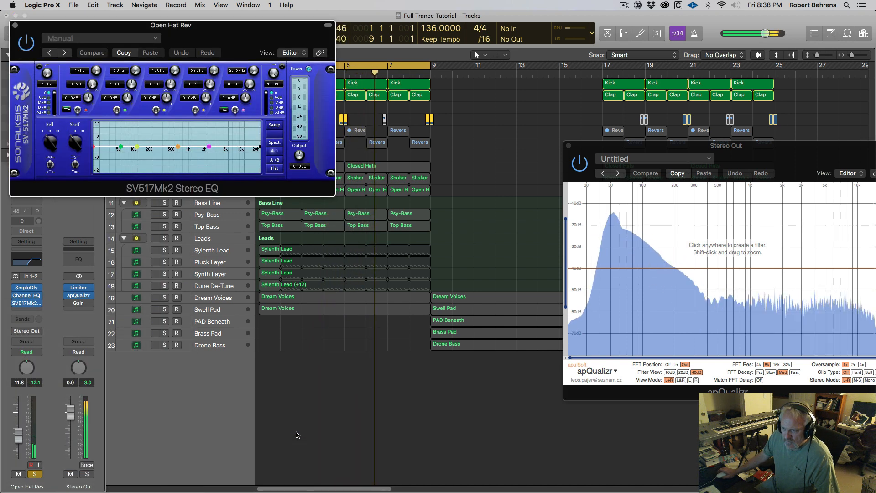
mouse_move(209, 146)
mouse_down()
mouse_move(180, 148)
mouse_move(197, 143)
mouse_up()
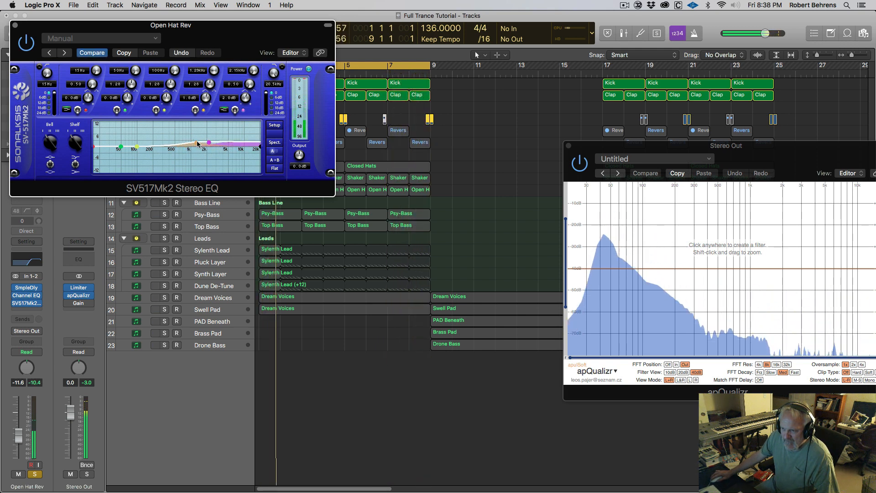
click(15, 25)
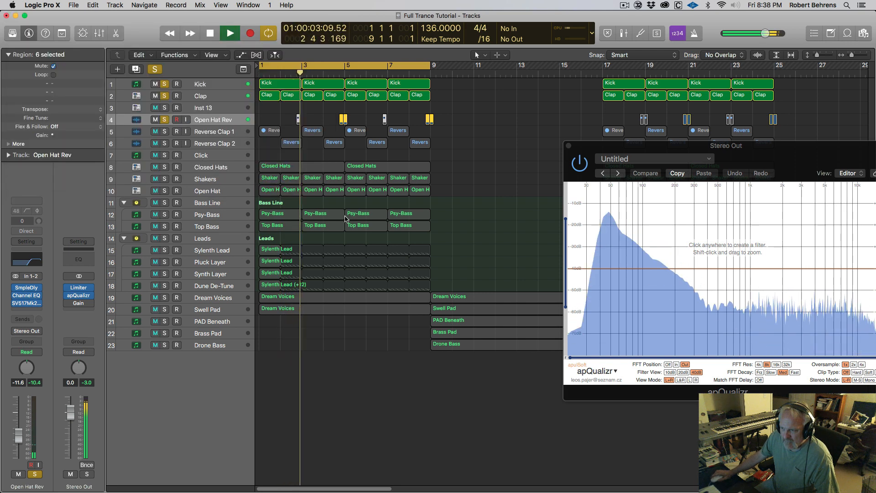
Step: Solo Reverse Clap 1 and Reverse Clap 2, put Open Hat Rev's SV517Mk2 EQ on both in the Mixer, and close the analyser
click(165, 132)
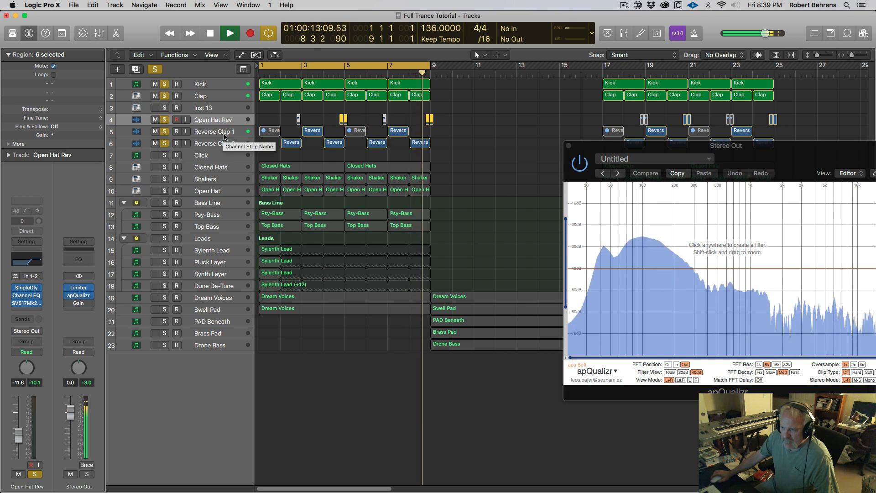
click(216, 133)
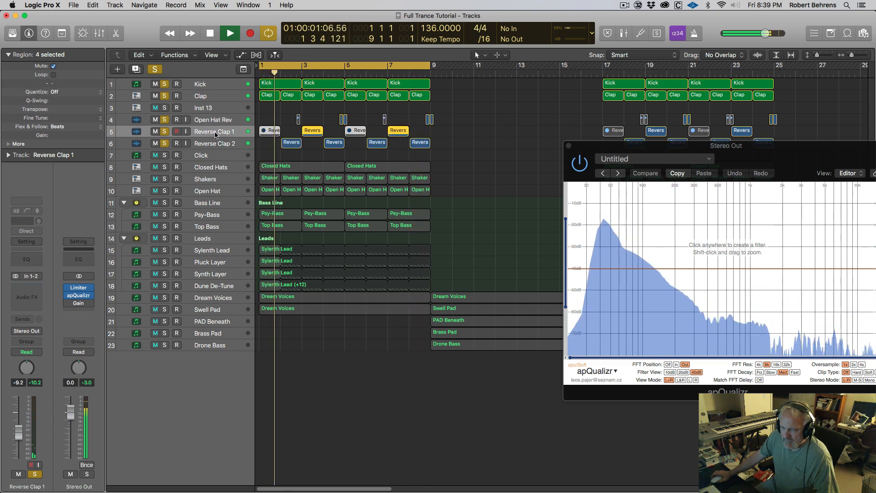
key(x)
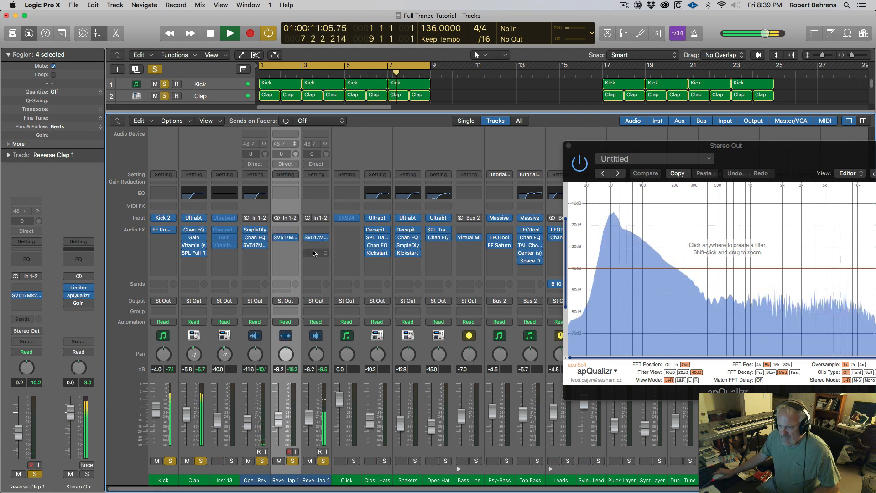
click(568, 146)
drag(424, 112, 463, 270)
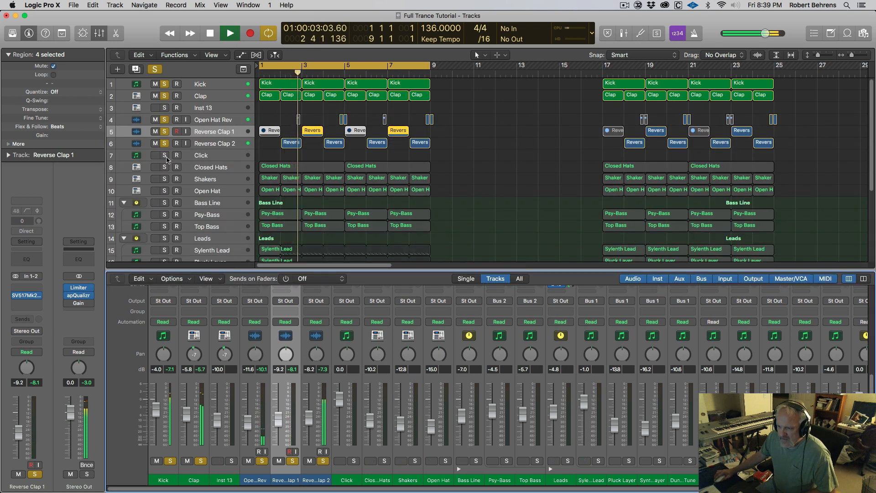
Step: Add Closed Hats to the solo and check the settings of its Kickstart plug-in
click(199, 156)
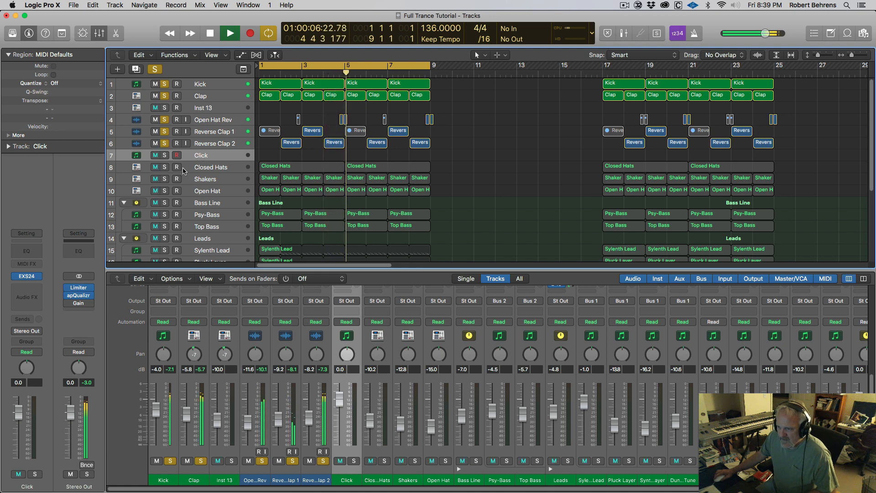
click(164, 167)
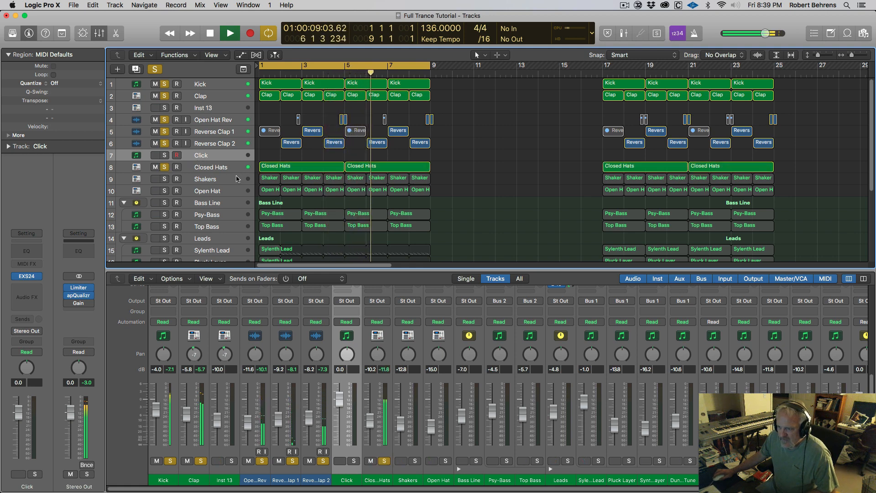
click(218, 167)
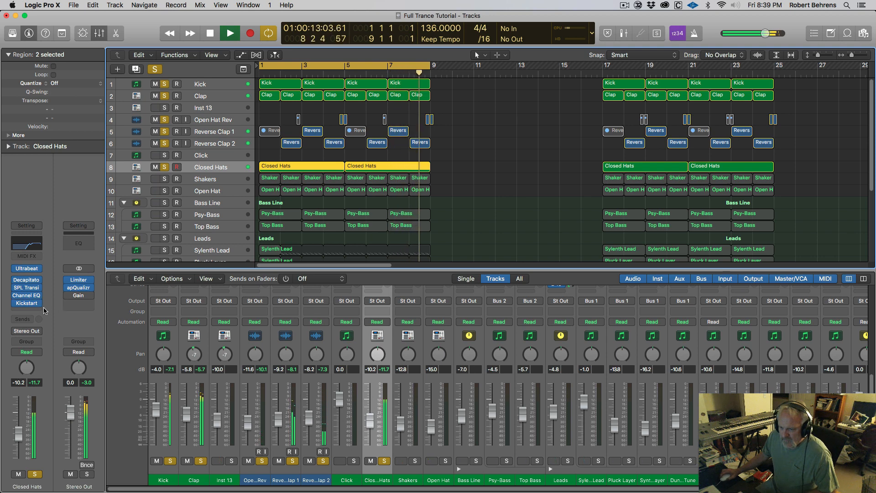
click(26, 304)
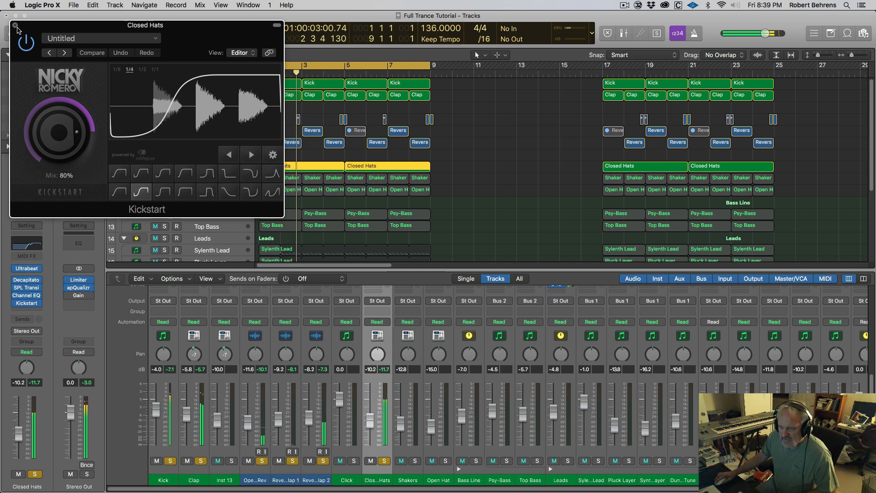
click(26, 303)
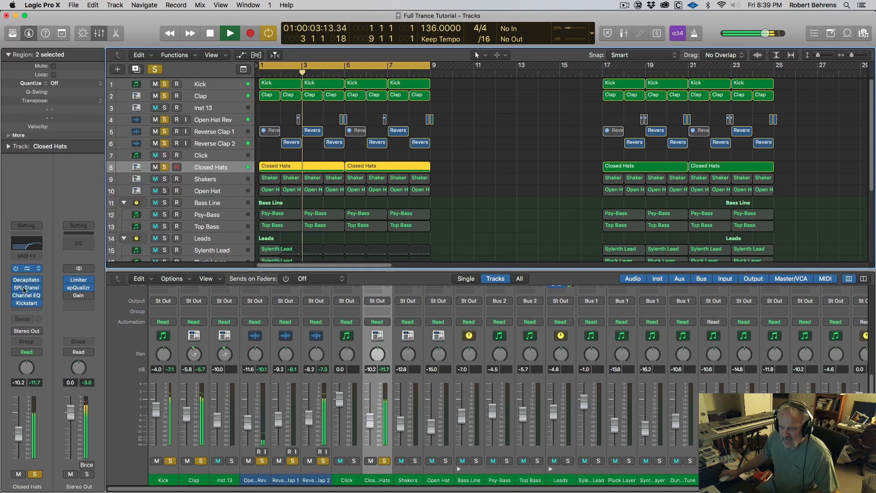
Step: Insert an SPL Full Ranger after Kickstart on Closed Hats and boost its 16k, 10k and 4k7 bands
click(41, 310)
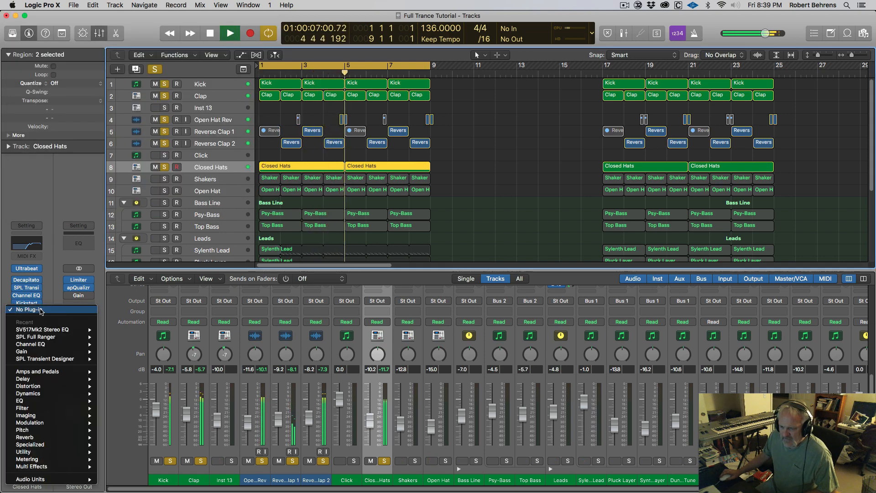
mouse_move(58, 359)
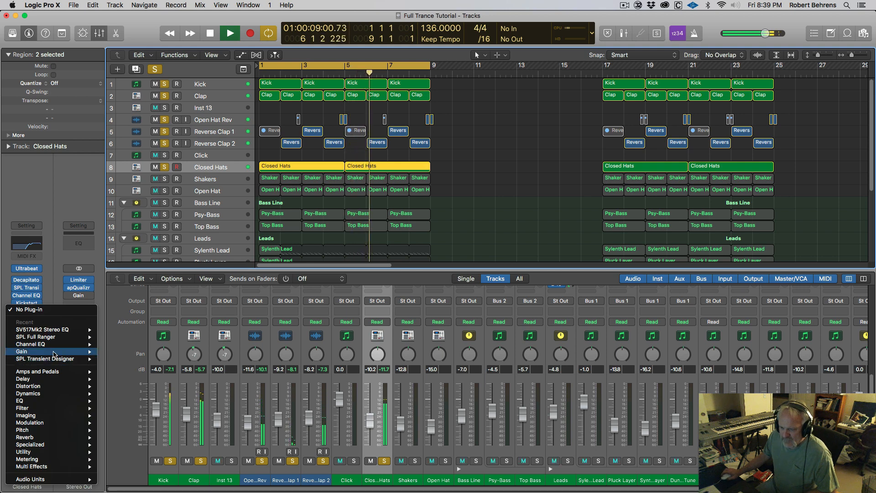
mouse_move(55, 337)
click(121, 337)
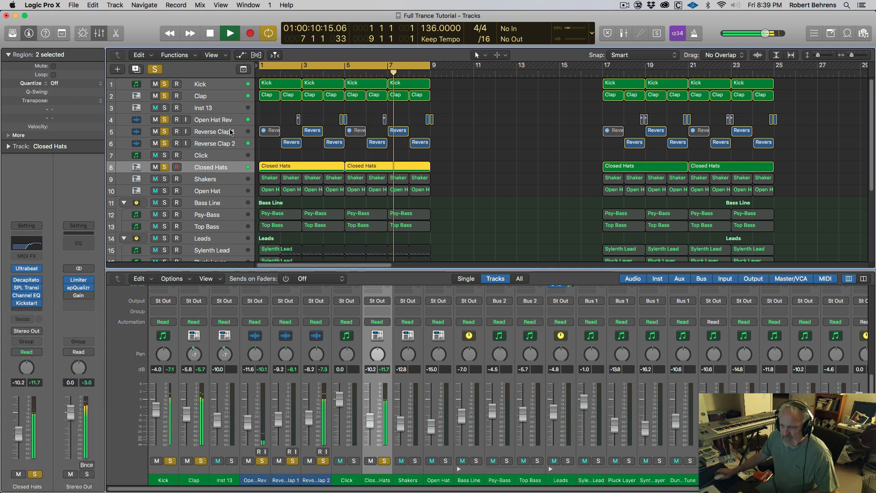
drag(50, 134, 47, 121)
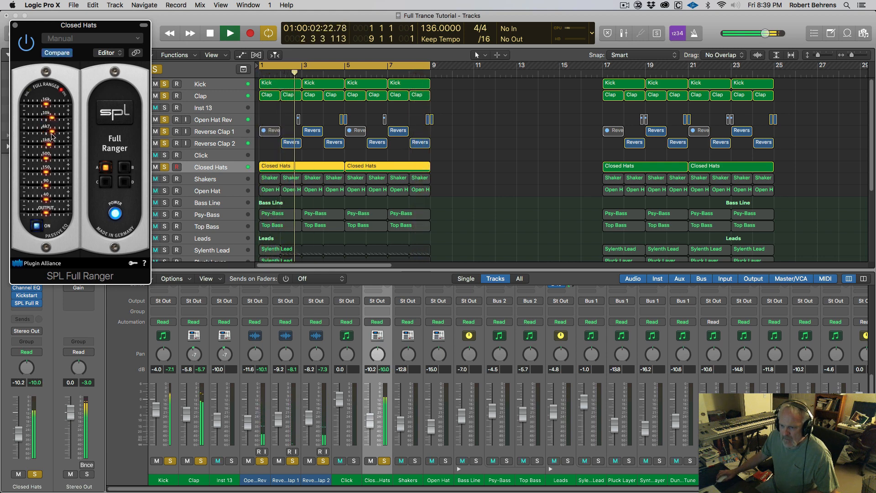
drag(50, 120, 50, 120)
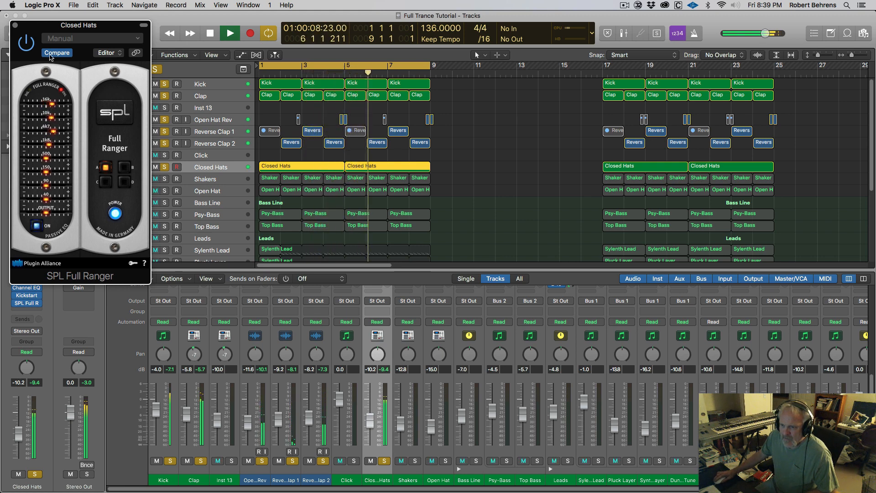
Step: Move the SPL Full Ranger window clear of the channel strip and pan Closed Hats to -11
drag(79, 25, 529, 120)
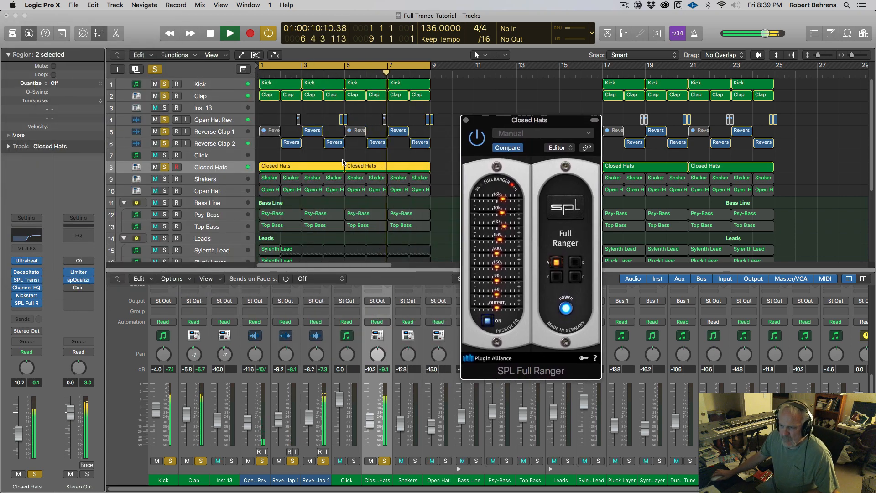
click(206, 169)
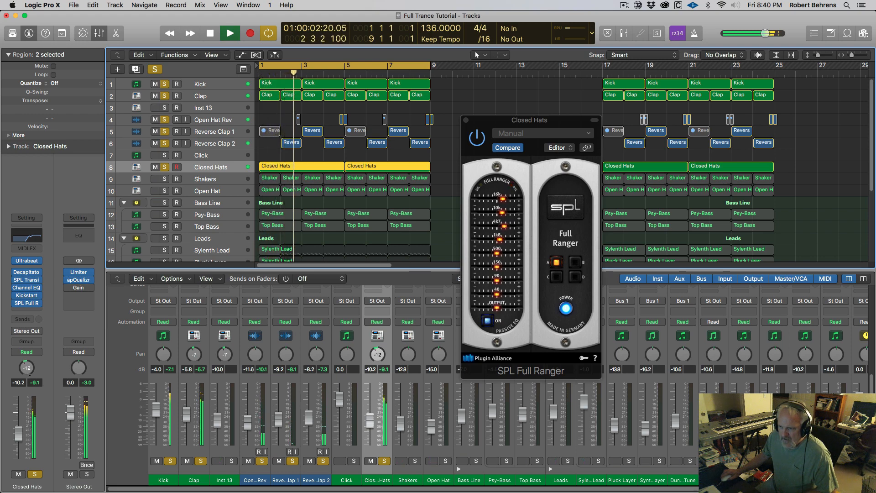
Step: Add Shakers to the solo, pan it to +12, set its volume to -8.4 dB and close the Full Ranger window
click(205, 181)
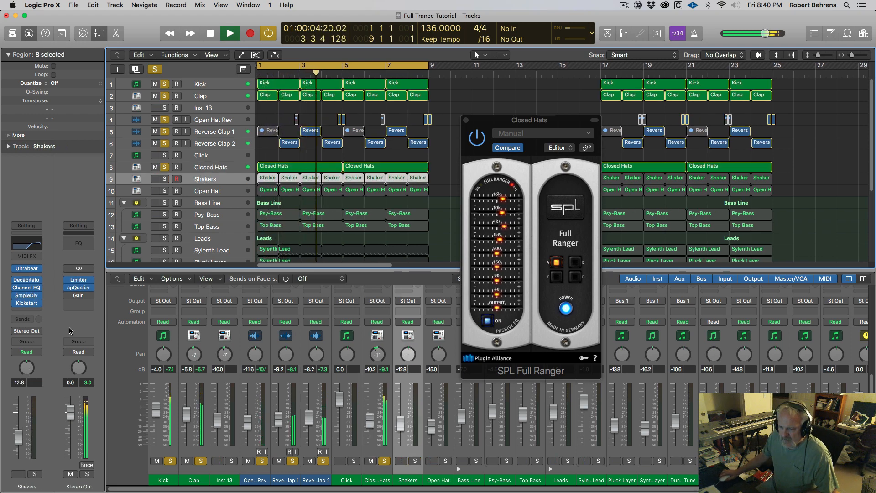
click(166, 179)
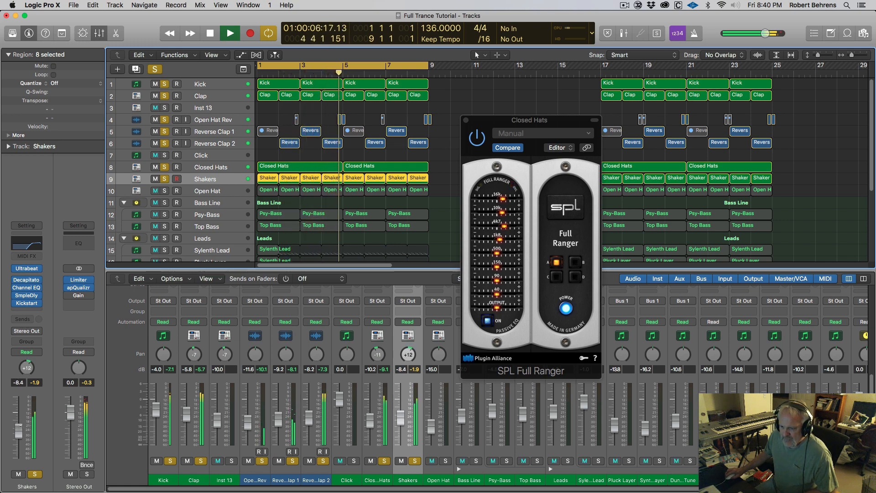
click(466, 120)
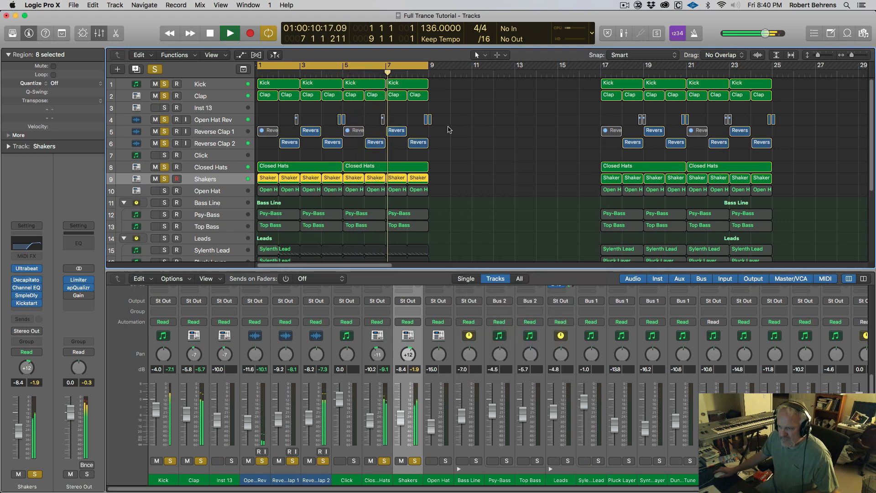
Step: Add Open Hat to the solo and adjust the Low Cut of the Decapitator on the Shakers track
click(166, 192)
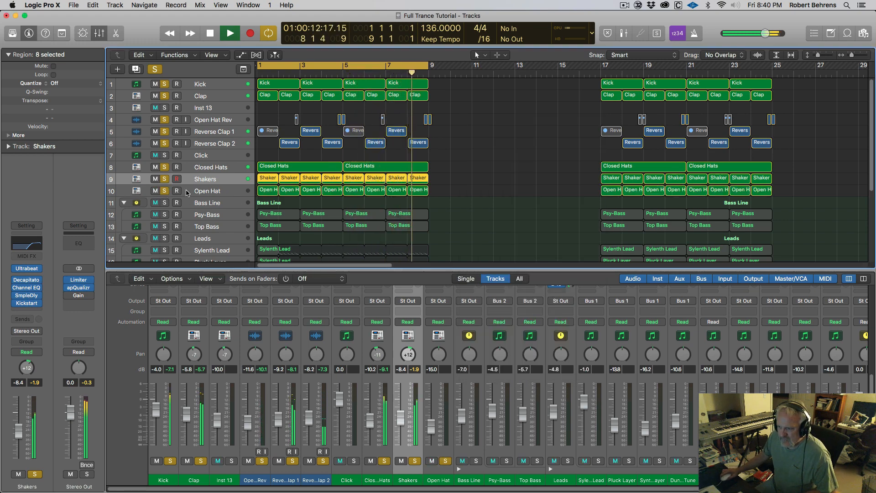
click(207, 192)
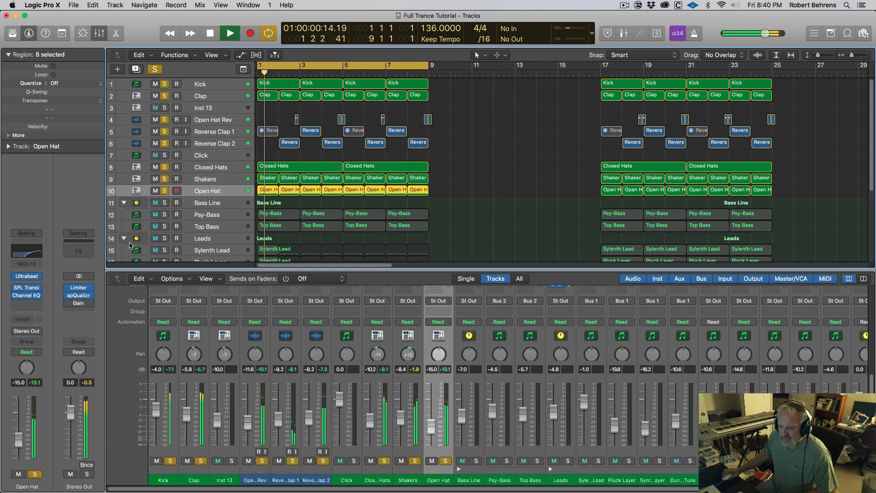
click(199, 181)
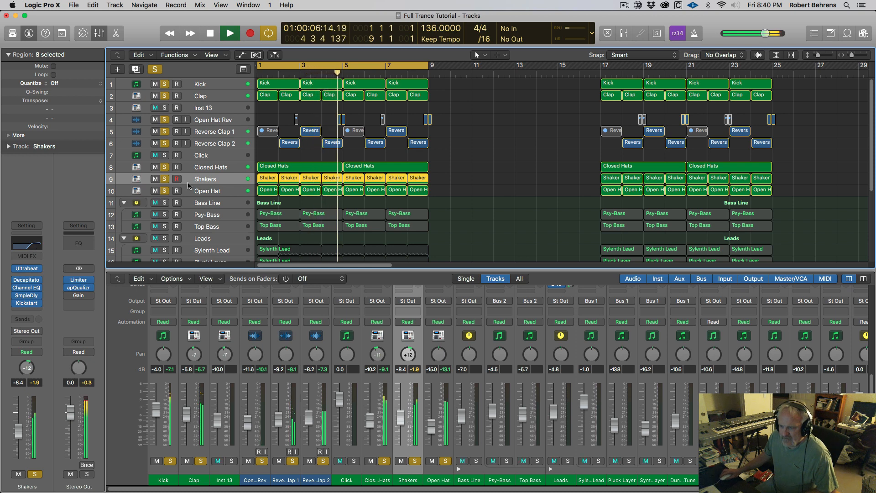
click(28, 281)
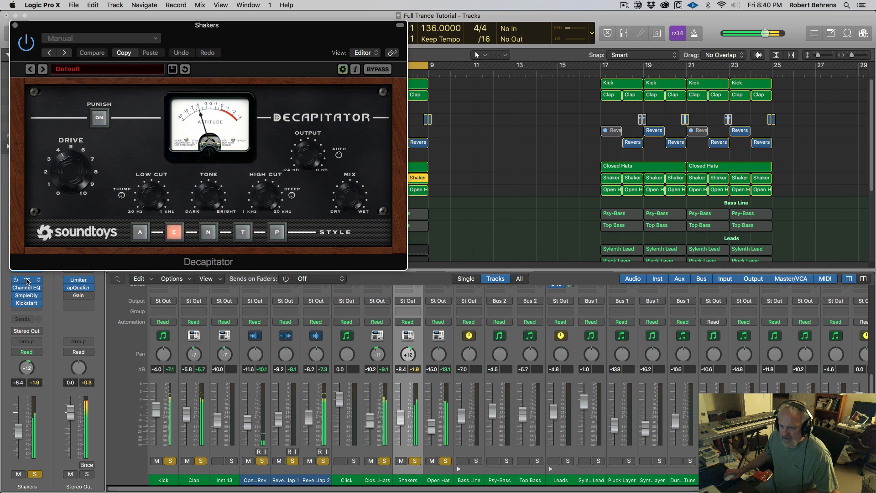
drag(148, 201, 150, 188)
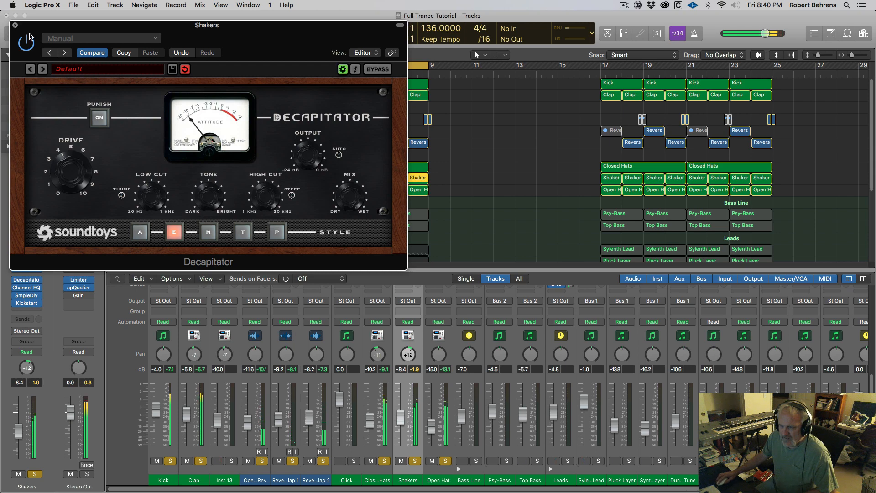
click(15, 25)
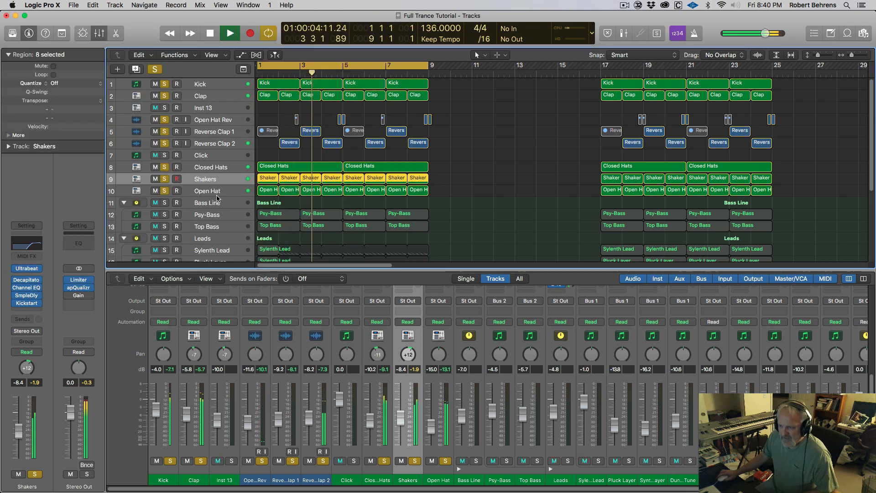
Step: Add the Bass Line stack to the soloed drum tracks
click(165, 203)
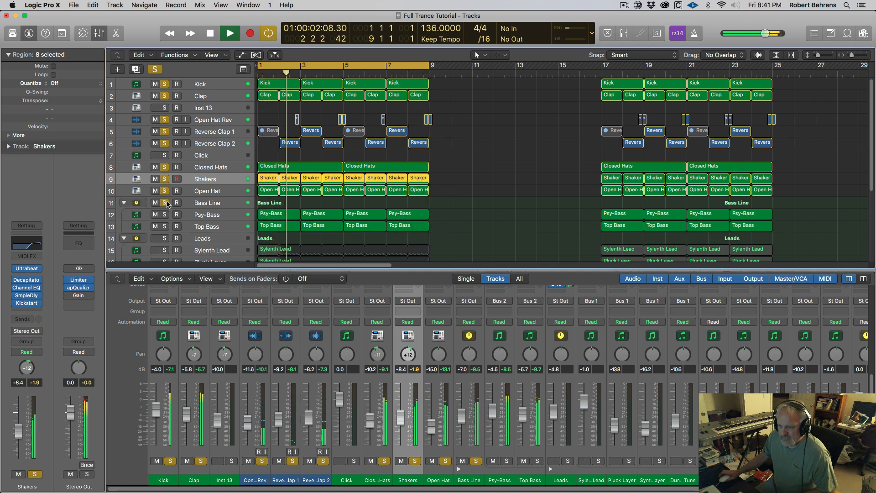
Step: Add the FG-S EQ to the second slot of the Bass Line's Virtual Mix Rack and boost its HMF gain to +9.25 dB
key(space)
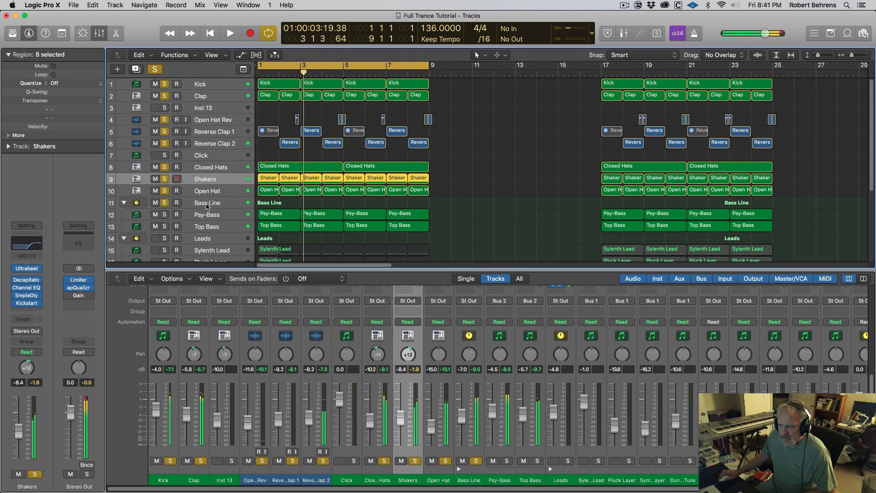
click(208, 203)
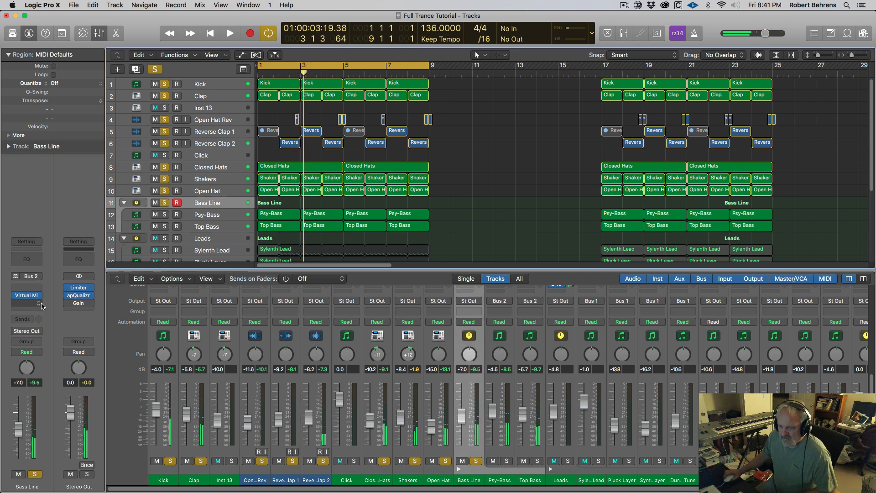
click(26, 297)
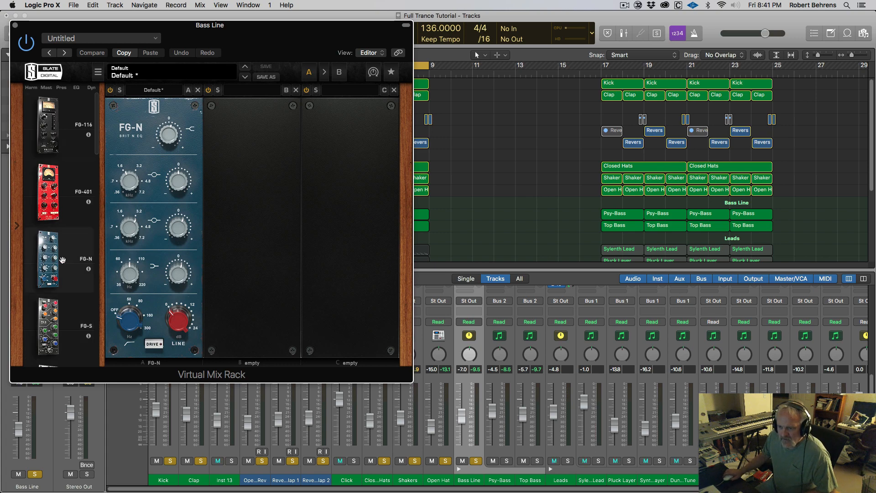
drag(51, 318, 206, 241)
drag(263, 193, 262, 197)
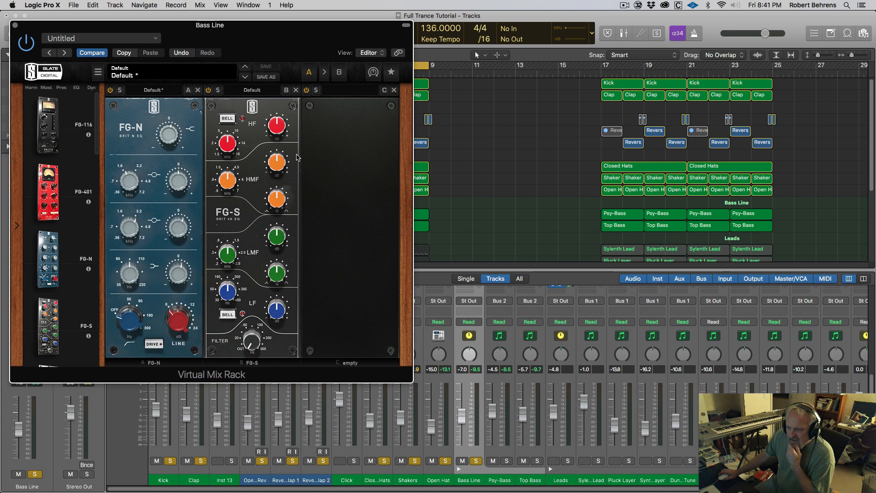
key(space)
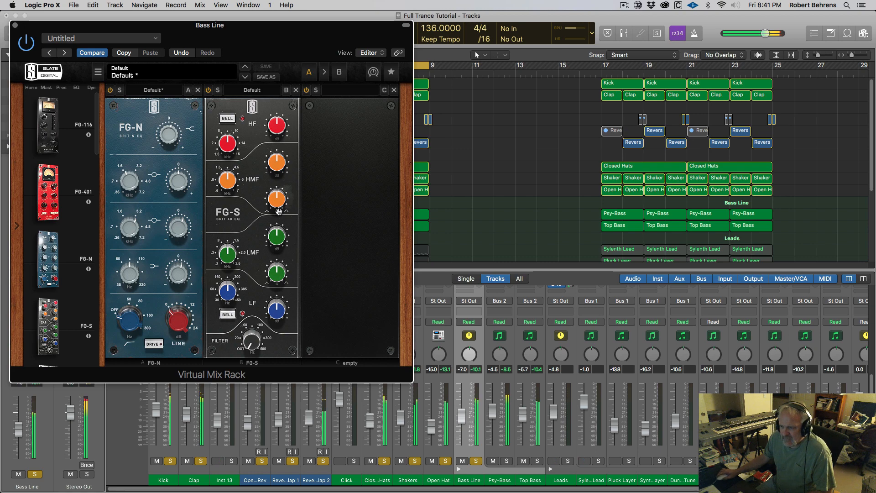
drag(279, 209, 275, 133)
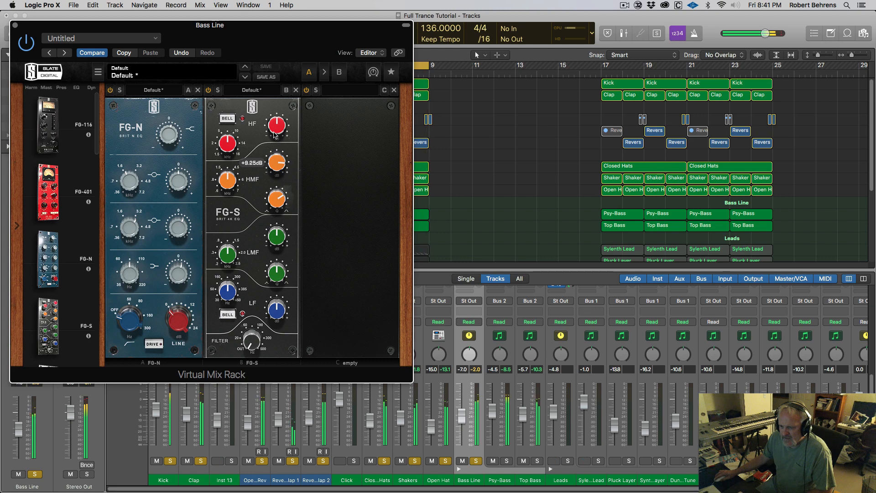
Step: Add the Revival module to the third rack slot and set its Thickness to 14.4
scroll(60, 205, down, 5)
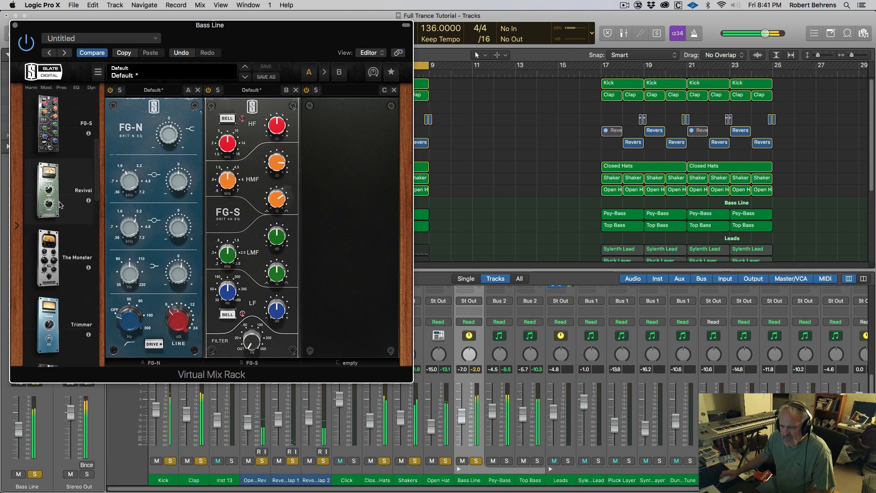
drag(50, 199, 344, 182)
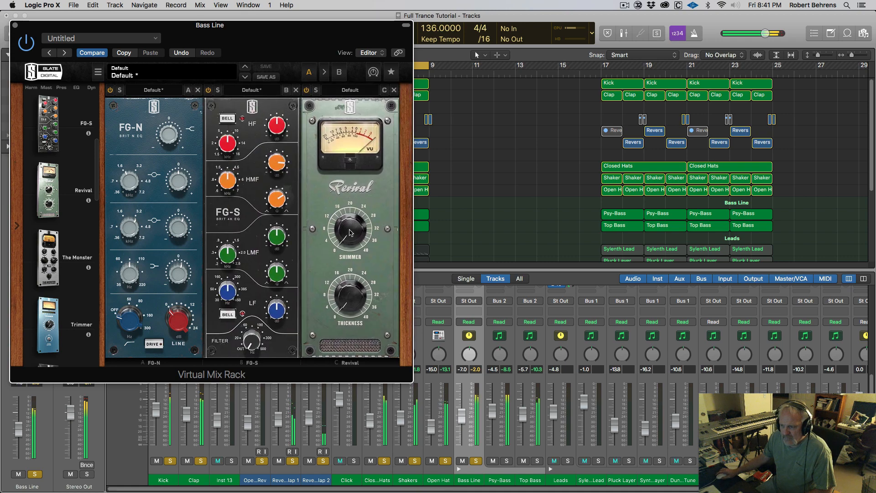
drag(353, 304, 345, 254)
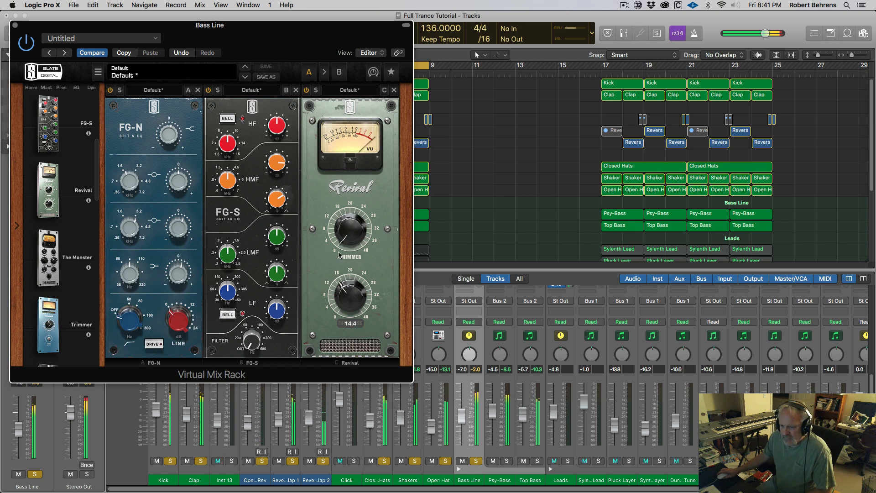
Step: Add the Trimmer module to the fourth rack slot, reset the Bass Line peak reading and set the trim to -4.88 dB
drag(48, 325, 447, 234)
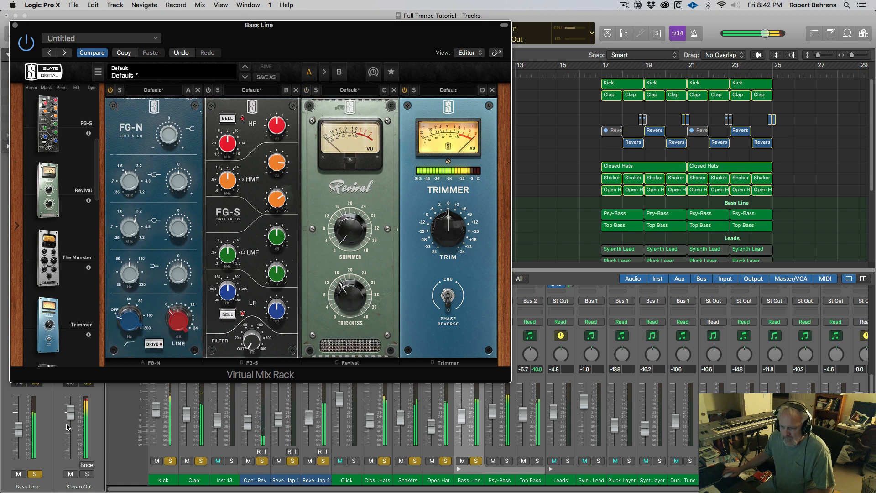
drag(67, 28, 82, 20)
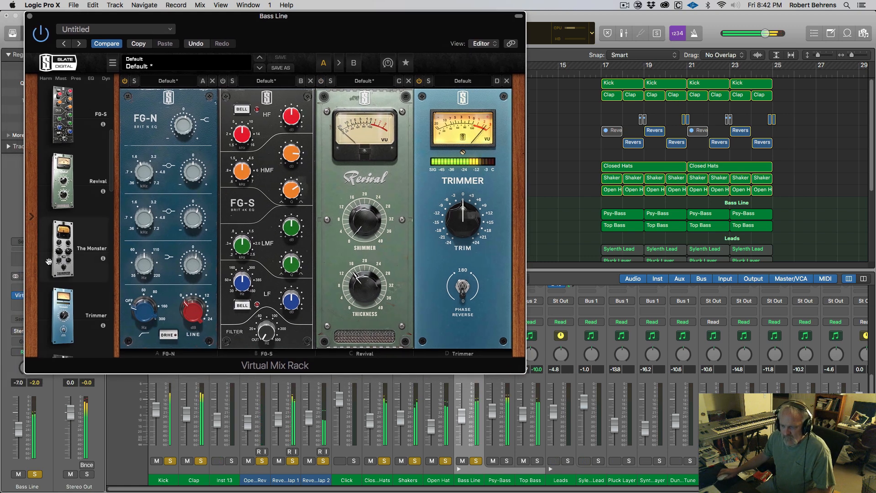
click(37, 384)
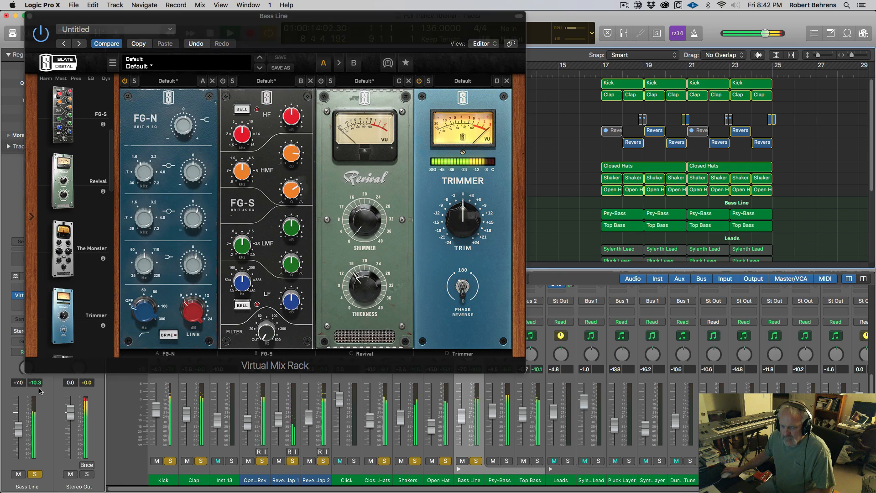
drag(458, 228, 459, 242)
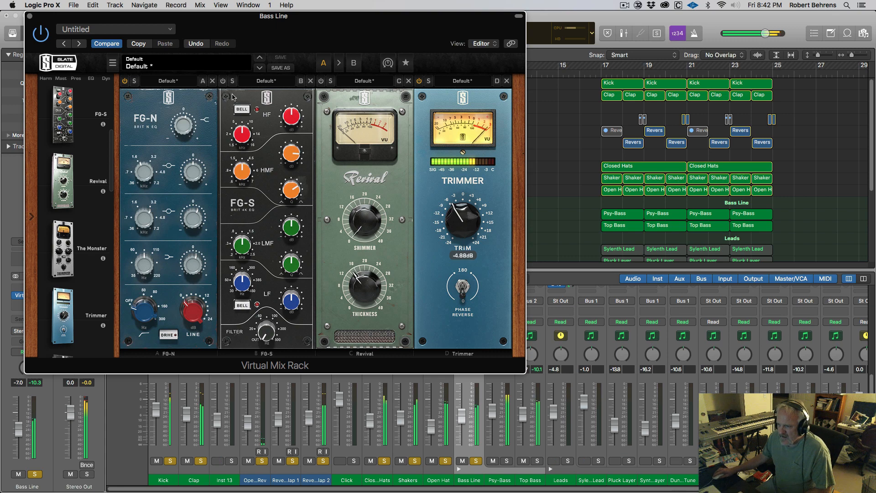
Step: Compare the rack with FG-S and Revival bypassed, lower Revival's Thickness to 8.75 and close the Virtual Mix Rack window
click(222, 82)
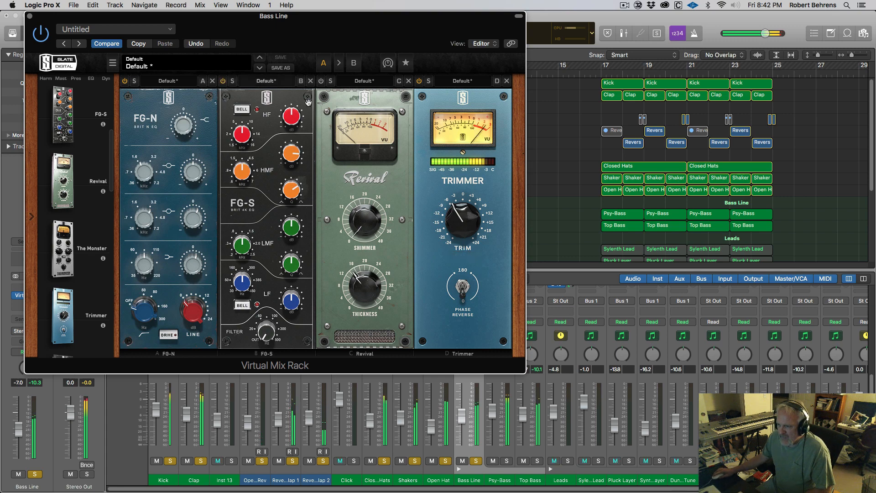
click(321, 81)
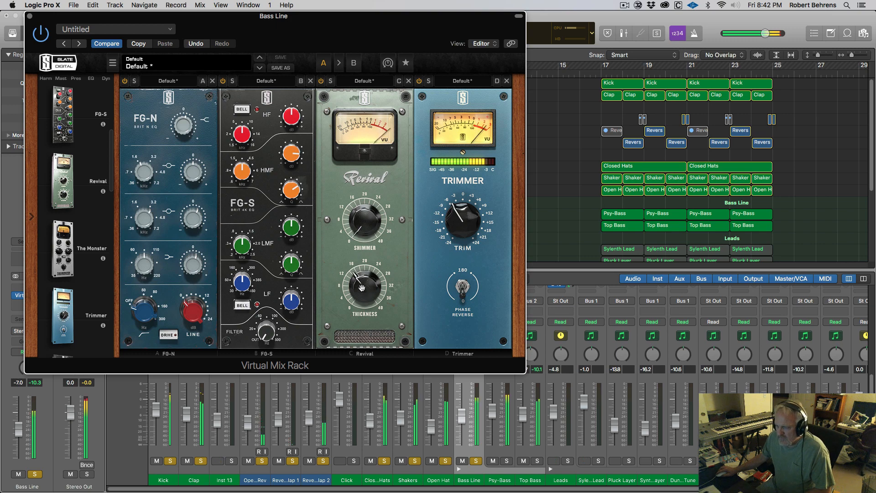
drag(365, 289, 362, 295)
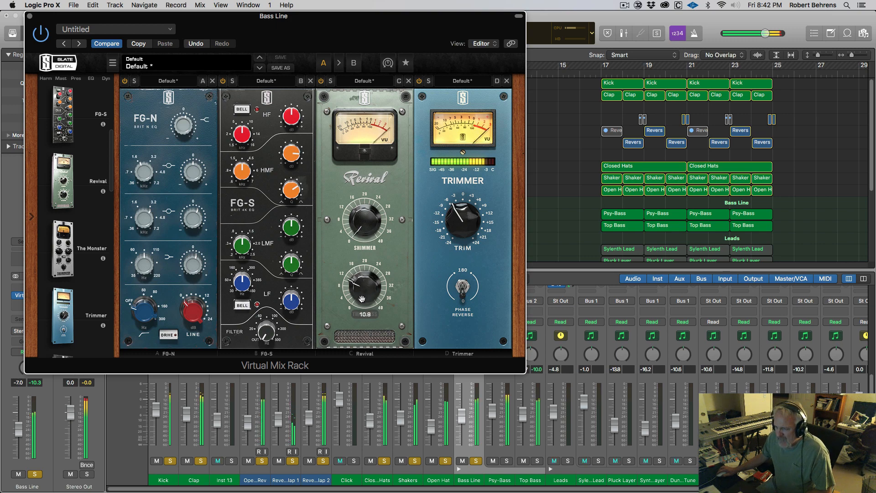
drag(361, 300, 360, 303)
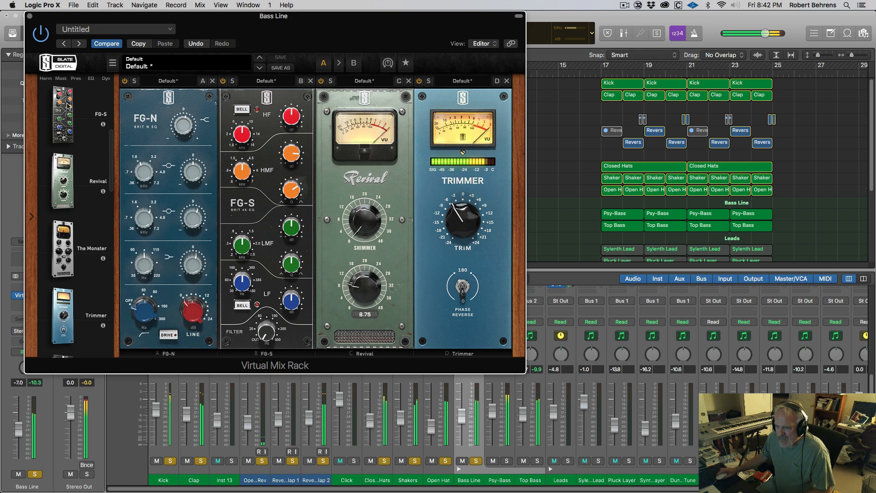
click(30, 17)
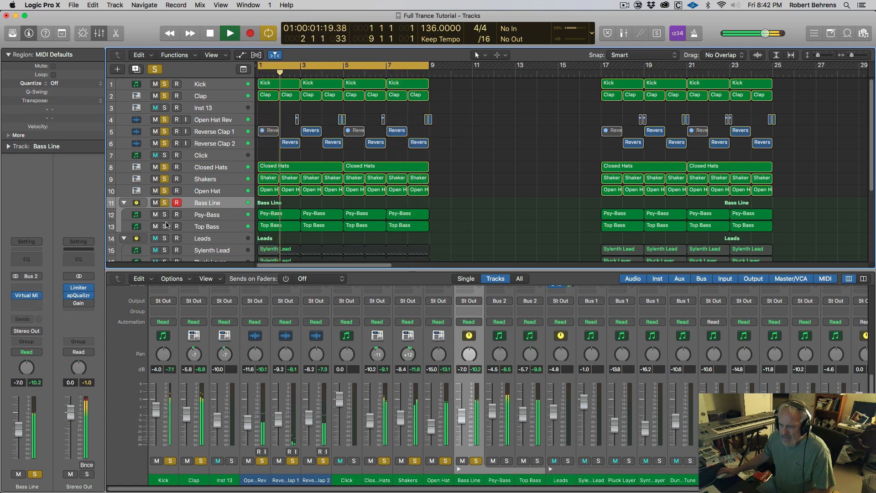
Step: Stop playback and create a send from the Bass Line stack to Bus 5
key(space)
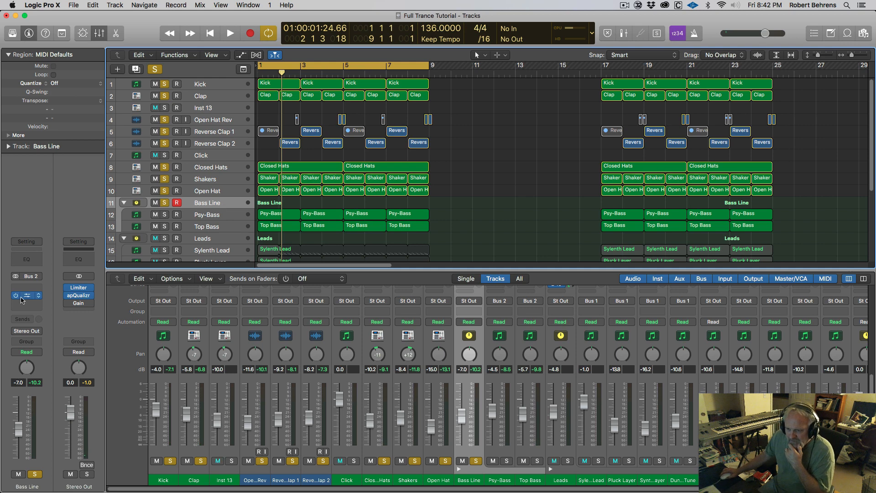
click(32, 320)
mouse_move(28, 336)
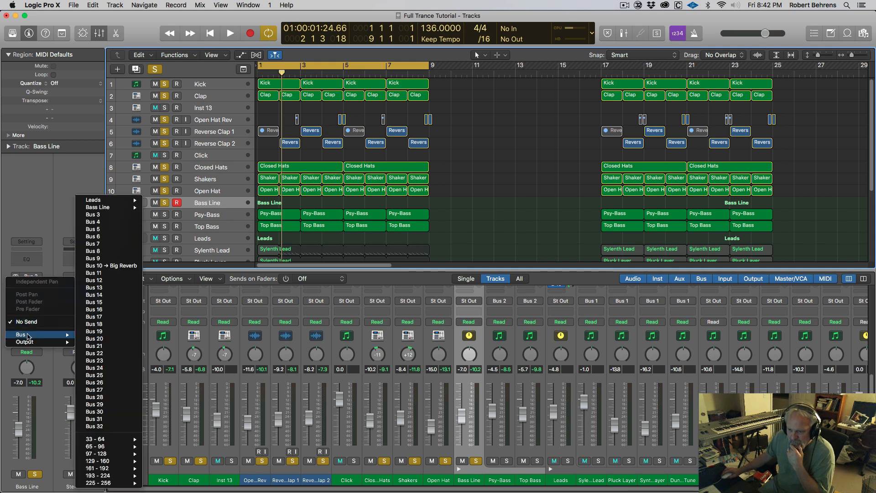
click(105, 229)
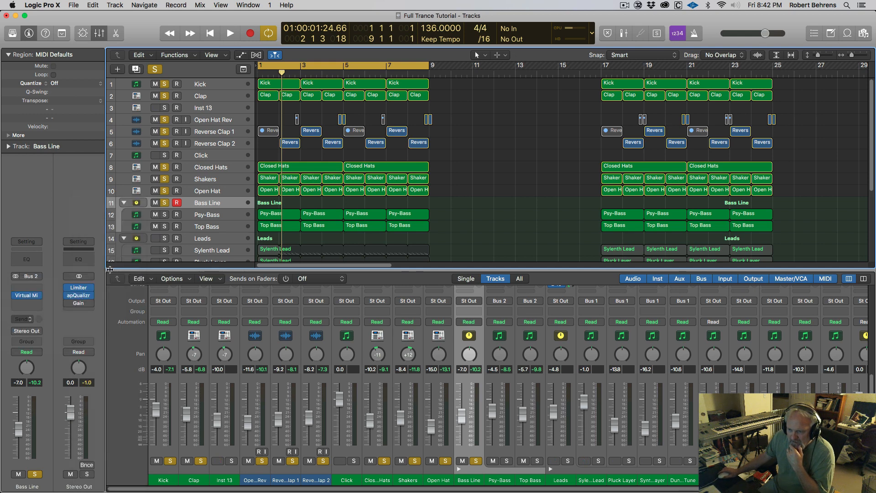
Step: Insert the stereo version of the Waves GTR Tool Rack (s) on the Bus 5 aux channel
click(91, 292)
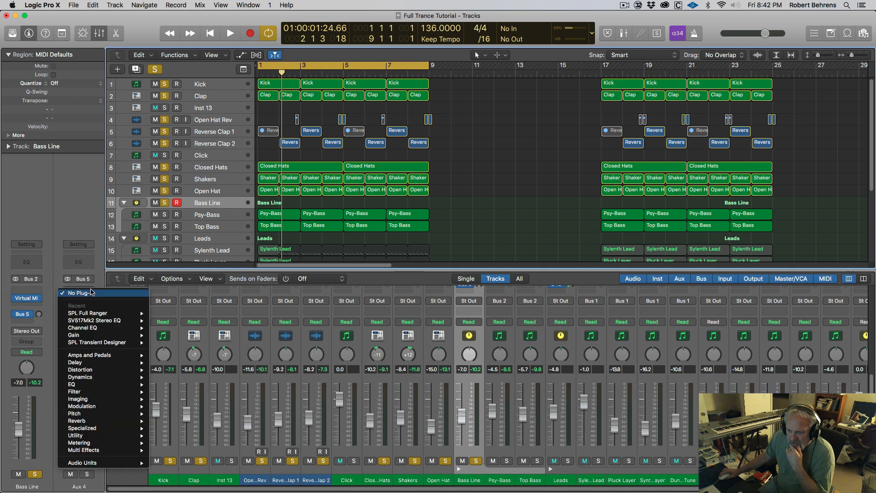
mouse_move(108, 463)
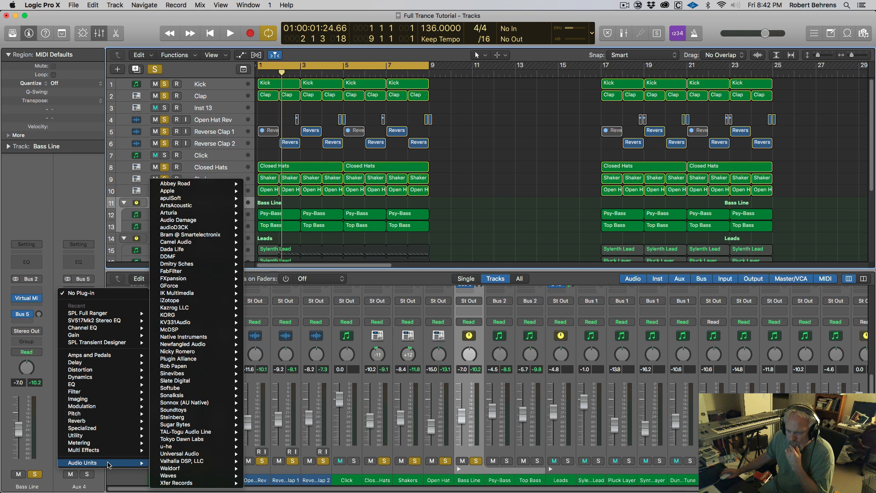
mouse_move(196, 419)
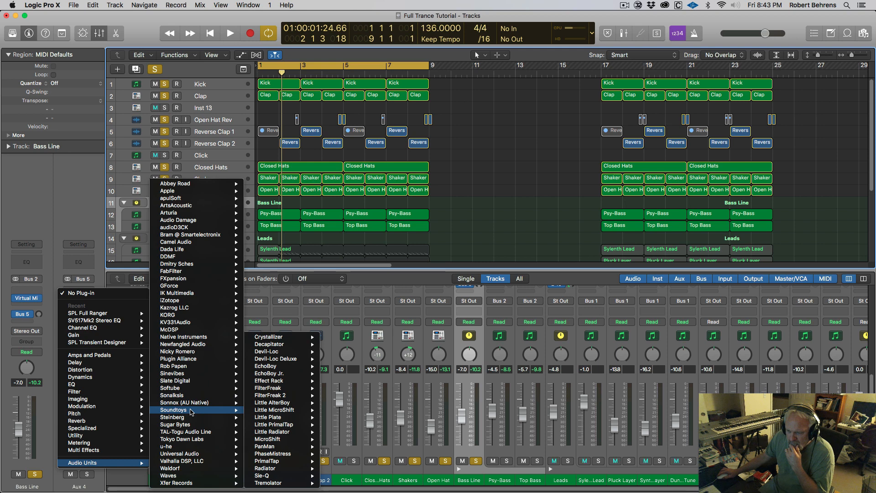
mouse_move(192, 476)
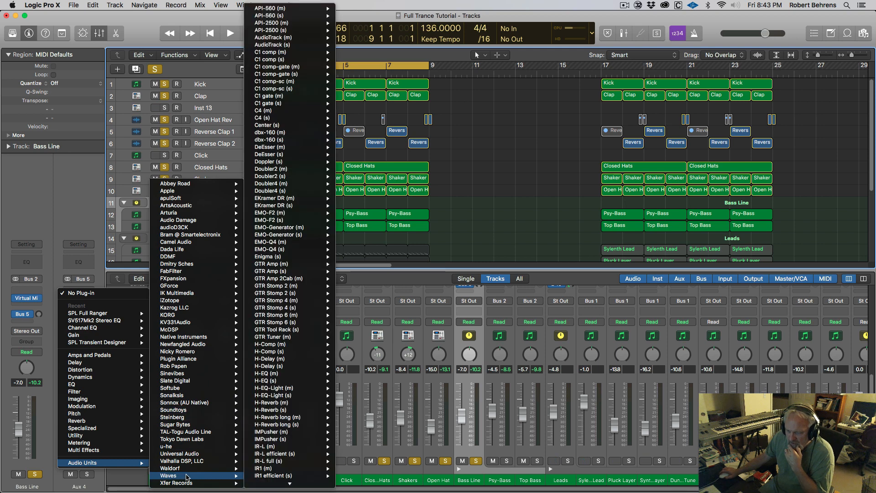
mouse_move(290, 477)
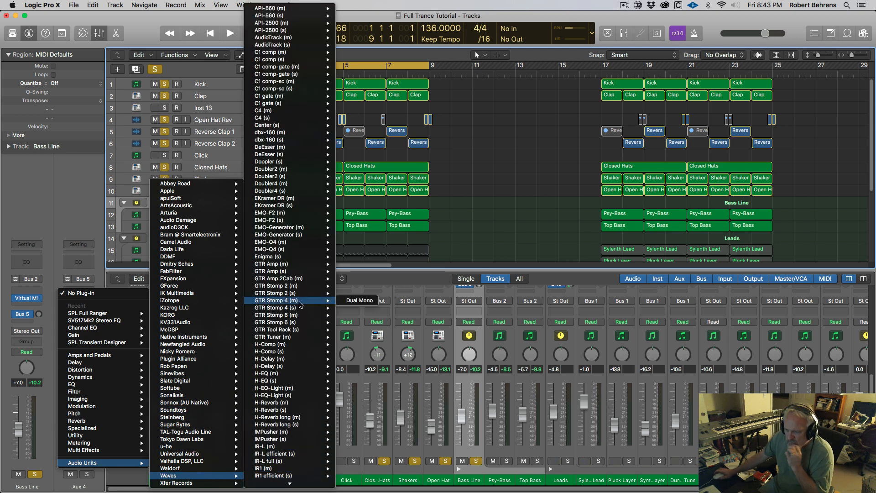
mouse_move(305, 319)
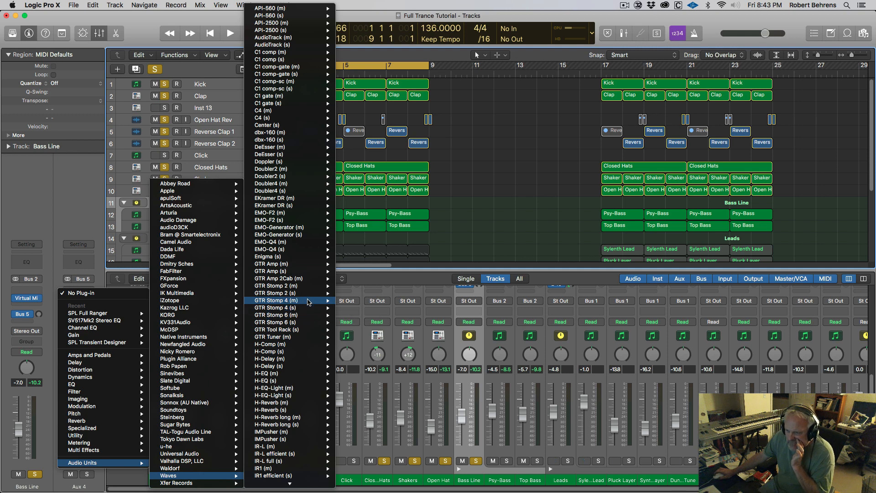
mouse_move(301, 283)
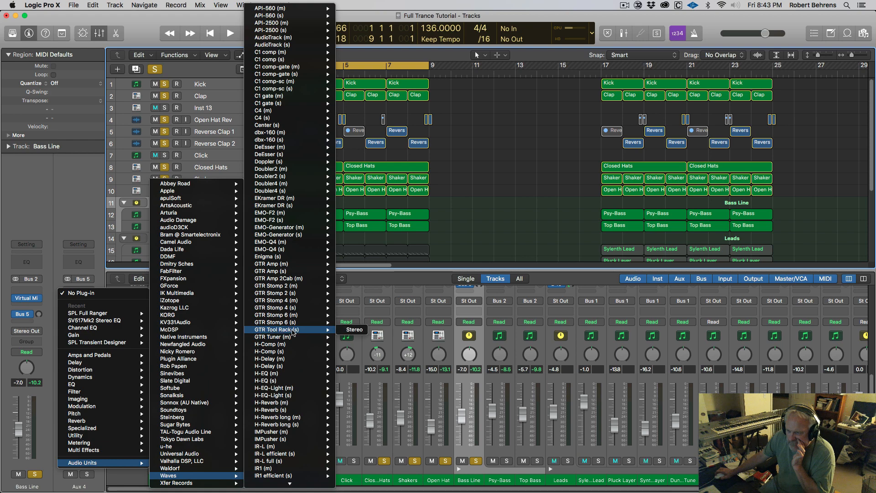
click(351, 328)
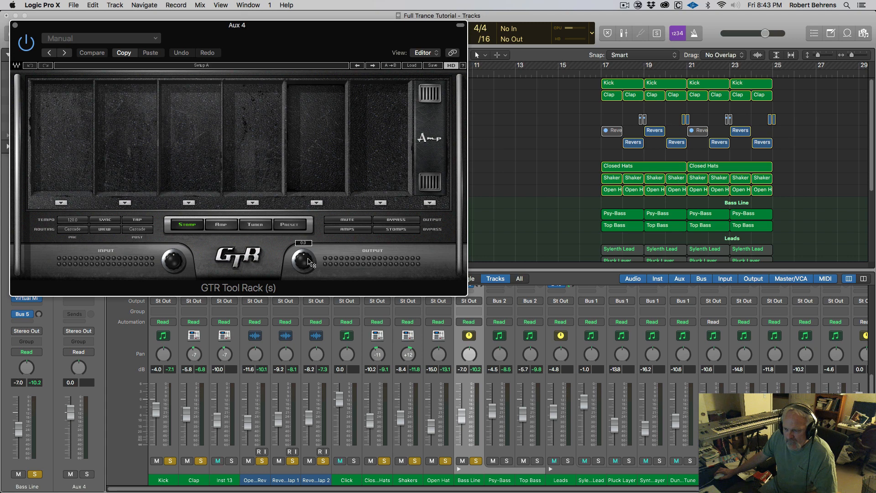
Step: Load the Distortion stomp into the first GTR Tool Rack slot and raise its Contour slightly during playback
click(221, 224)
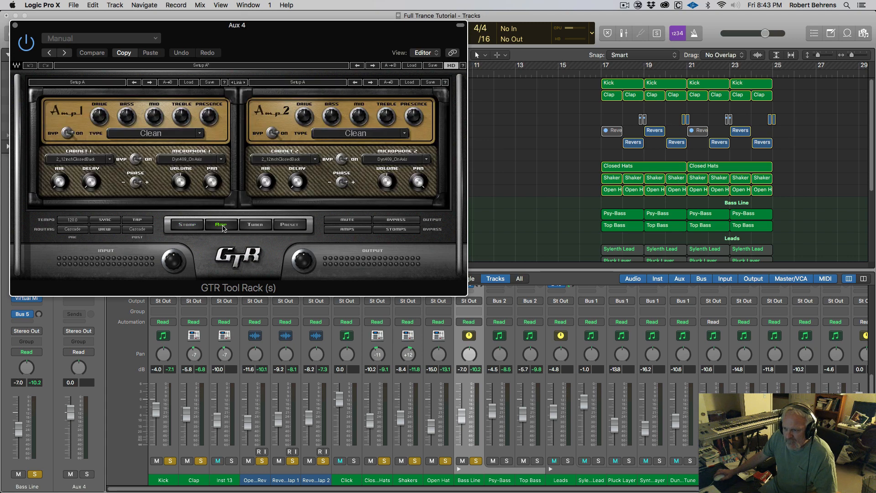
click(186, 224)
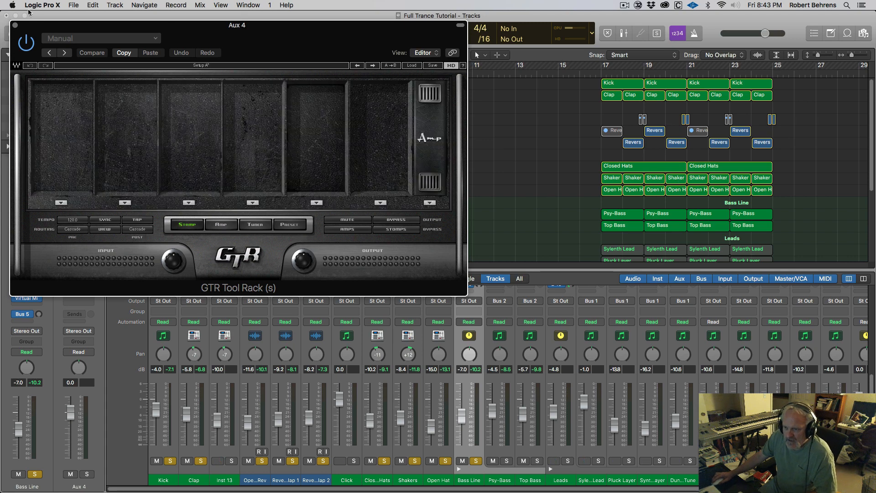
drag(76, 29, 369, 85)
key(space)
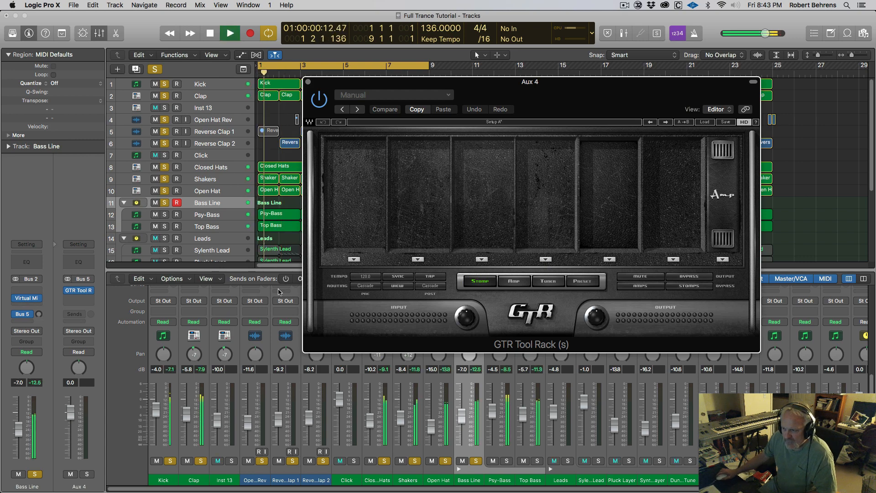
click(354, 260)
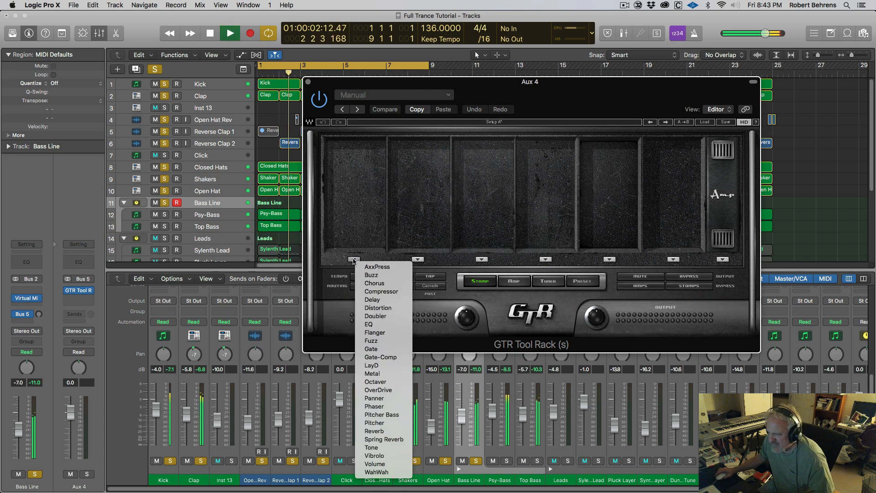
click(384, 307)
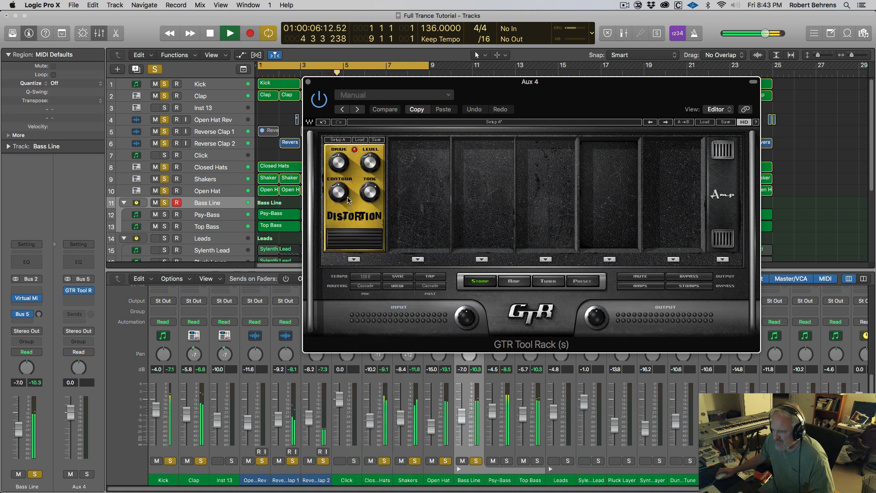
drag(338, 192, 338, 185)
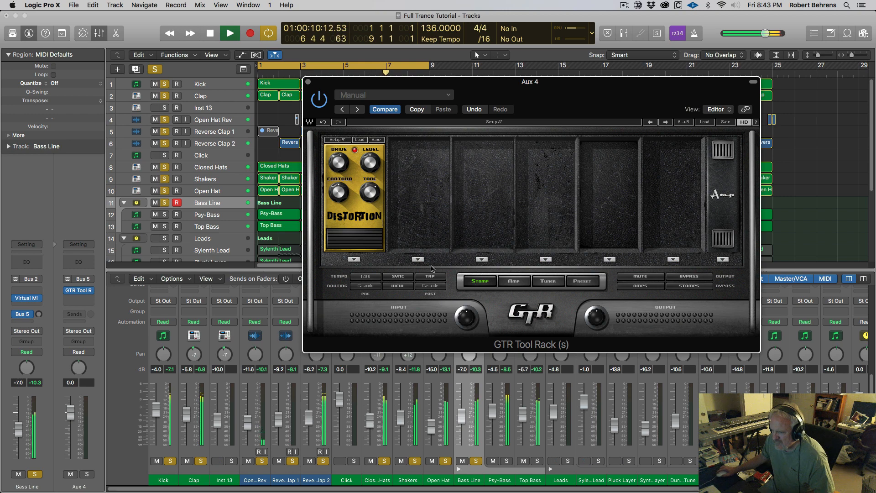
Step: Show GTR Tool Rack's amp section and audition the Bass Line's Bus 5 send raised to about -20.7 dB
click(514, 281)
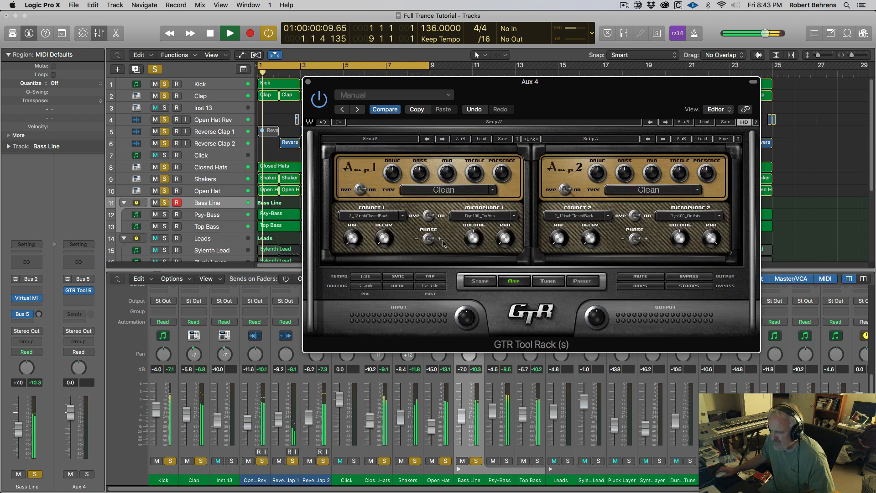
drag(468, 251, 468, 247)
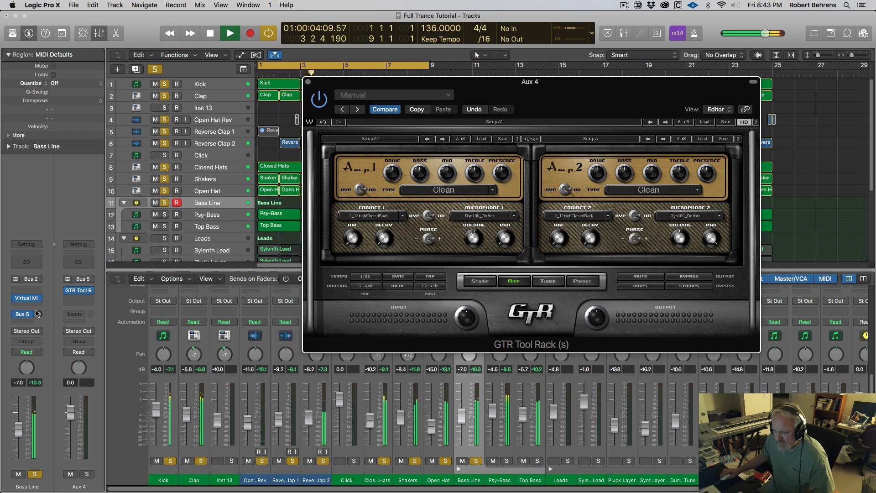
mouse_move(39, 315)
mouse_down()
mouse_move(41, 291)
mouse_move(43, 302)
mouse_up()
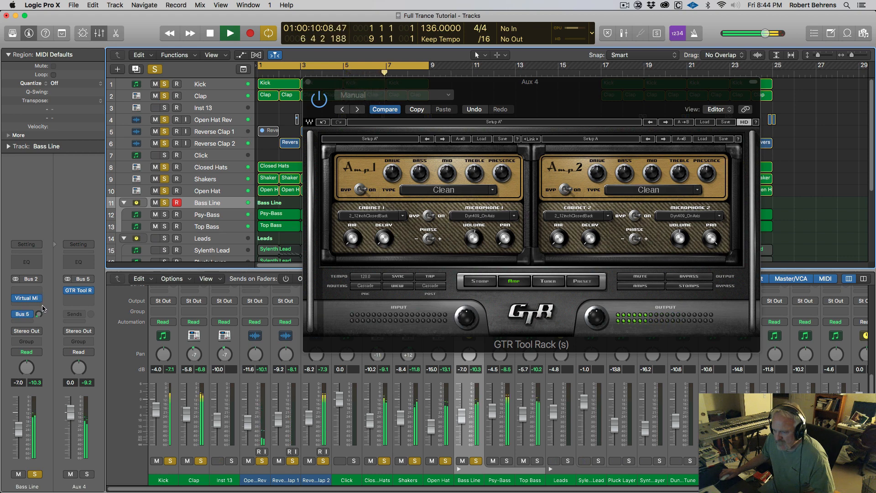
mouse_move(43, 308)
mouse_down()
mouse_move(52, 264)
mouse_move(50, 308)
mouse_move(50, 293)
mouse_up()
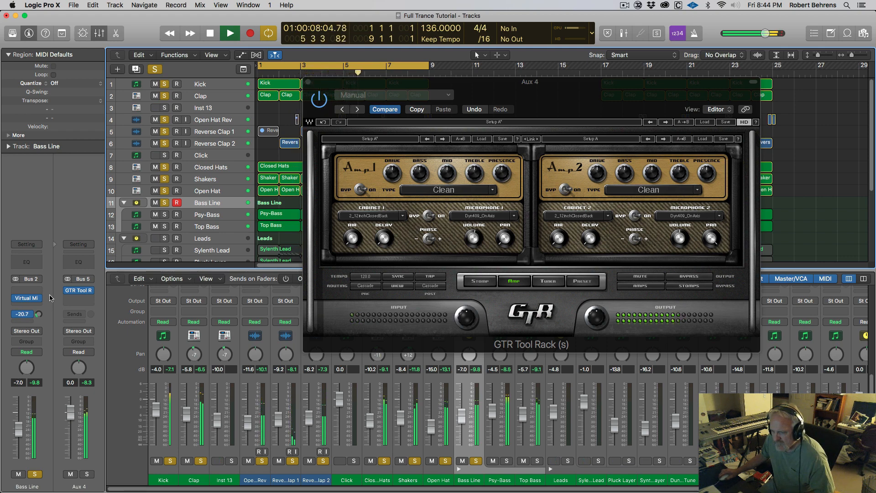
key(space)
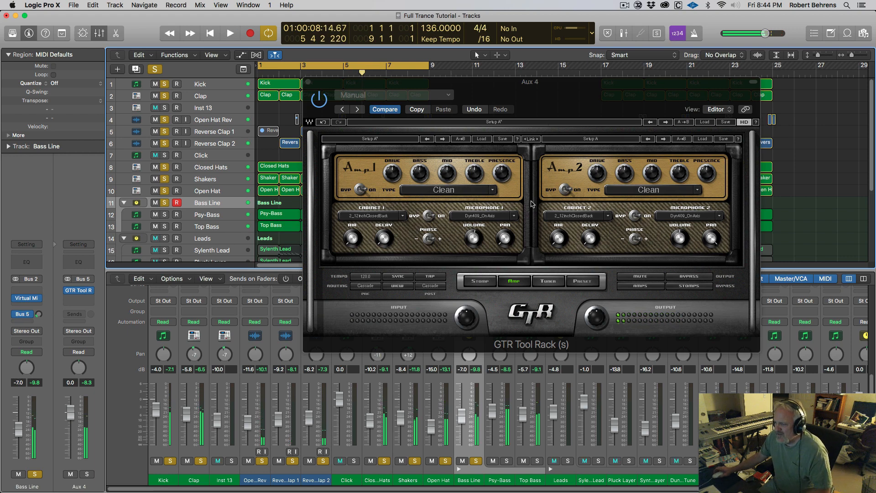
Step: Load the Big Dry Clean preset in GTR Tool Rack and audition it from the start while varying the Bus 5 send level
click(705, 122)
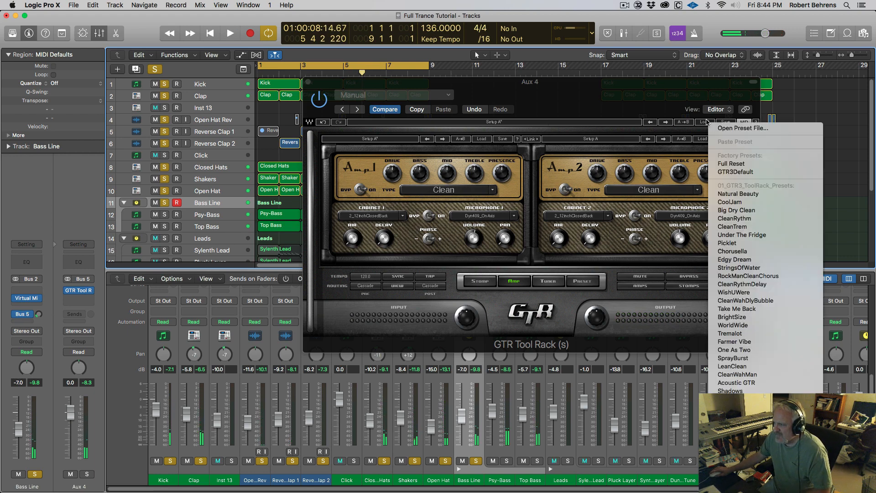
click(751, 210)
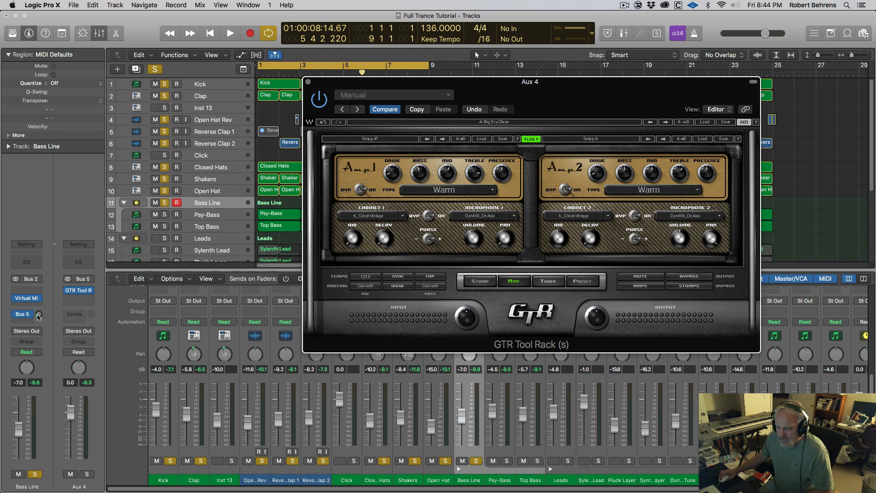
drag(39, 314, 39, 313)
key(Return)
key(space)
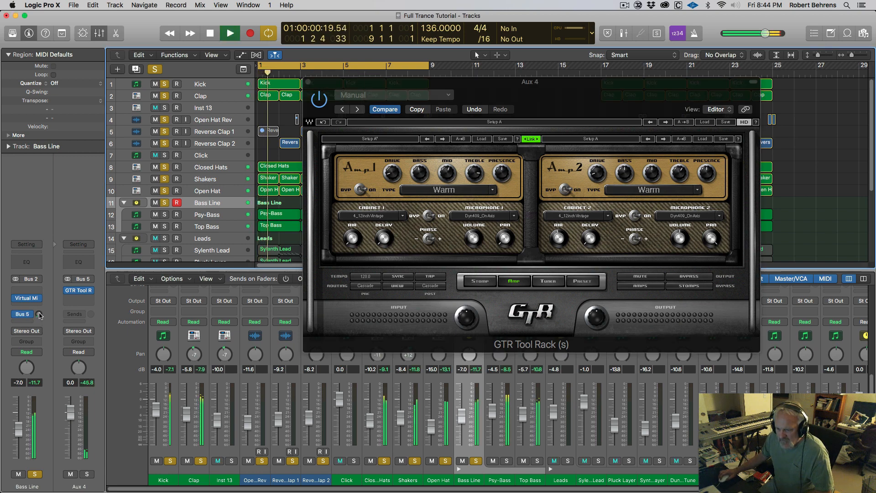
drag(45, 286, 54, 326)
key(space)
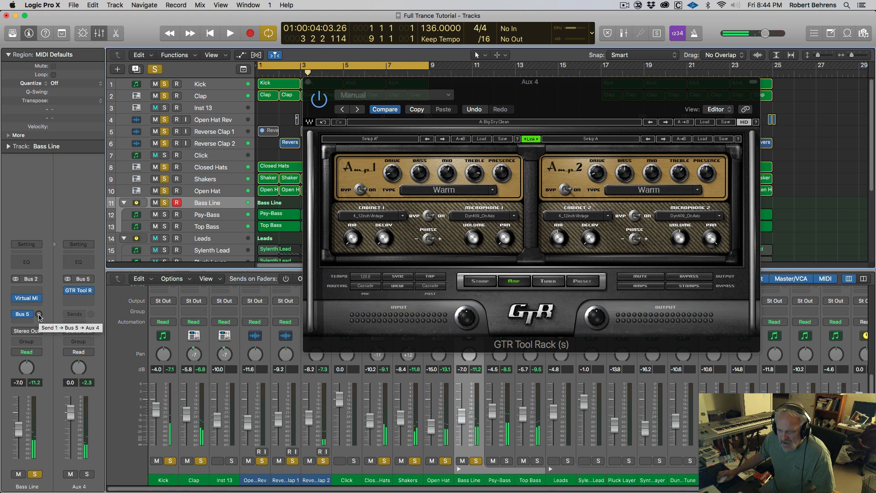
Step: Set the Bass Line's Bus 5 send to -37.4 dB, close the GTR Tool Rack window and audition the result
drag(39, 317, 39, 313)
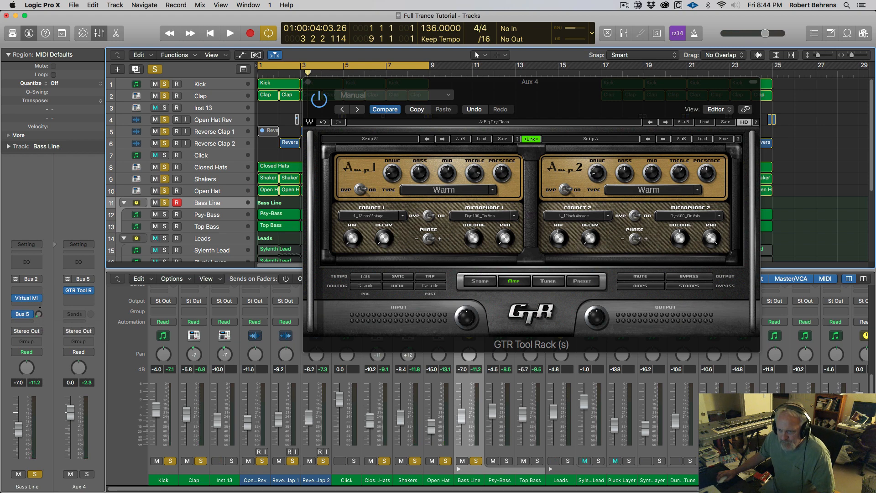
drag(40, 313, 39, 316)
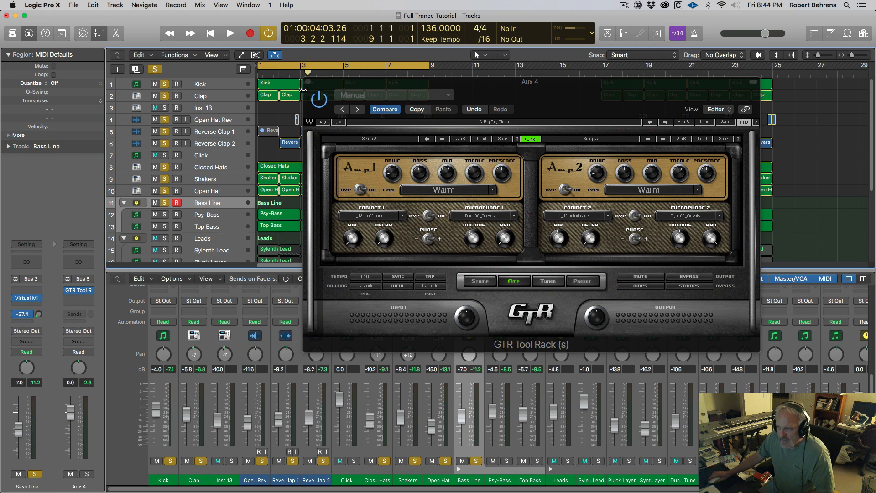
click(308, 83)
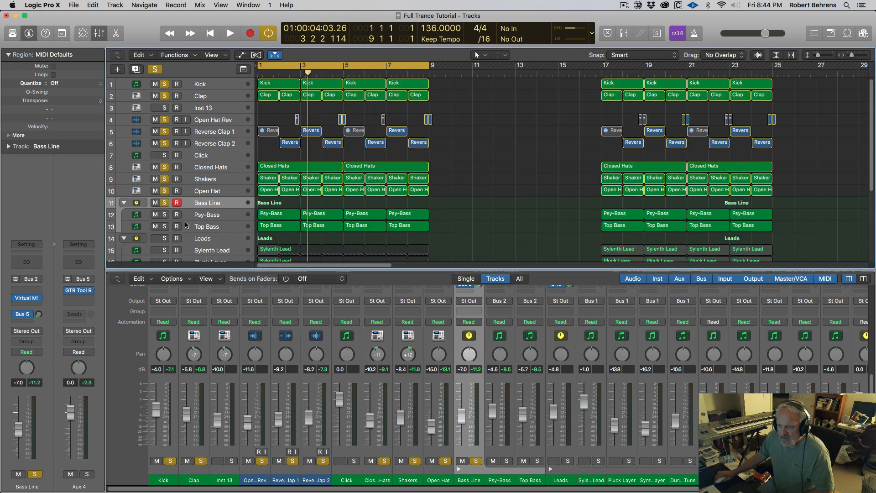
key(space)
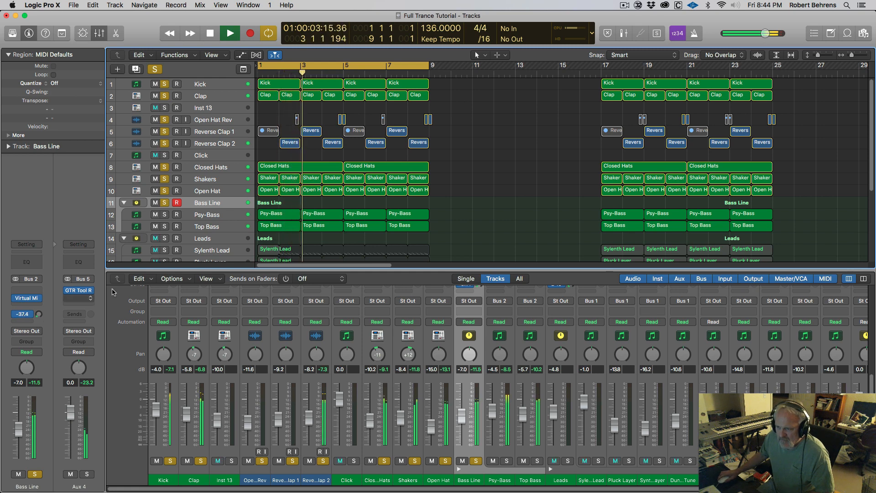
key(space)
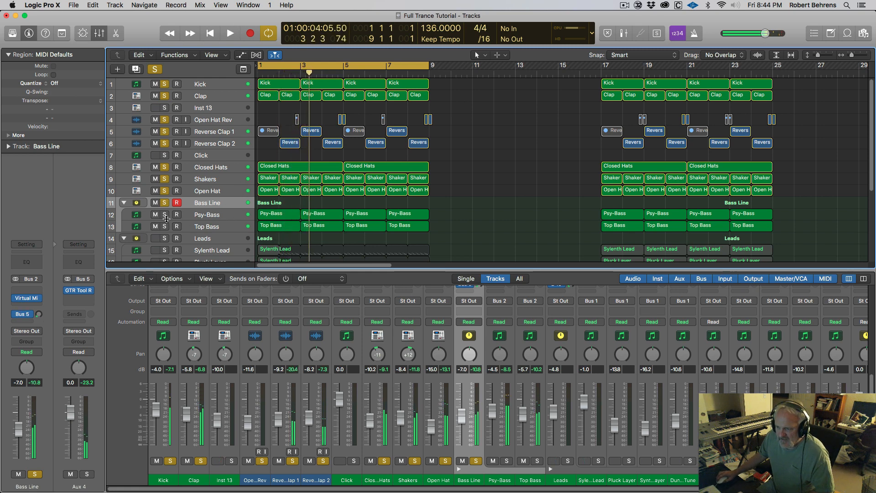
Step: Solo the Psy-Bass track instead of the Bass Line stack, listening briefly before stopping playback
click(165, 215)
key(space)
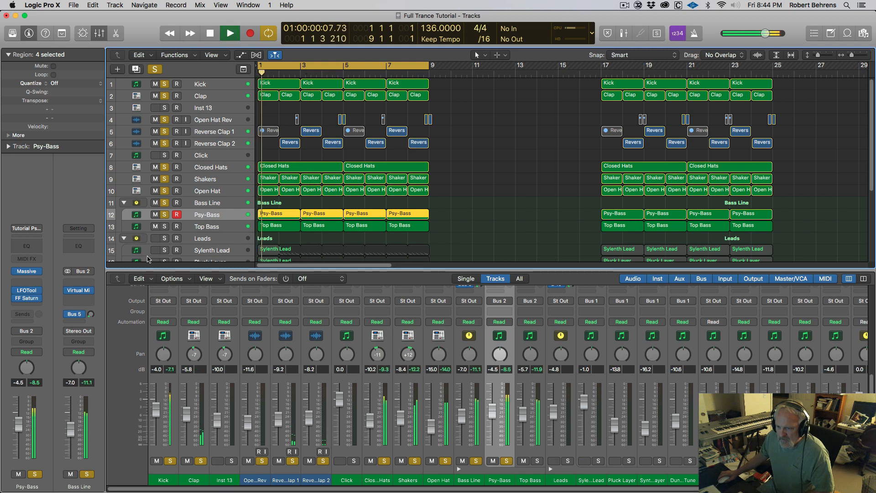
click(164, 203)
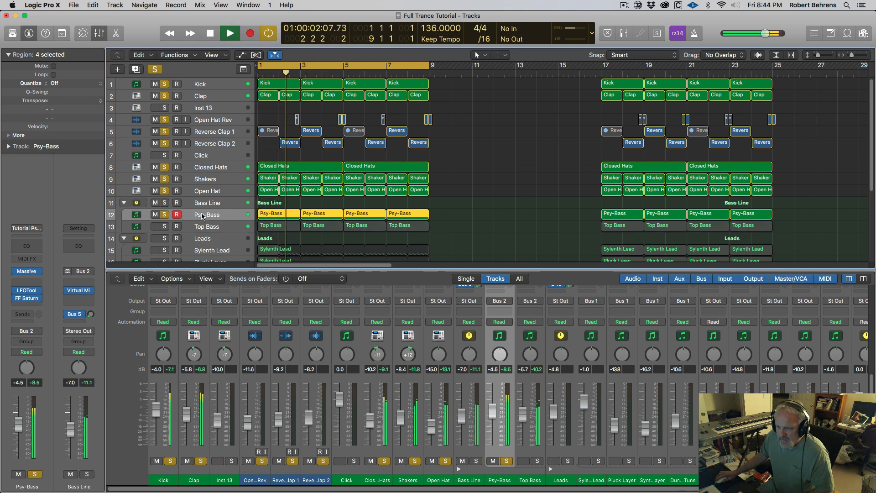
key(space)
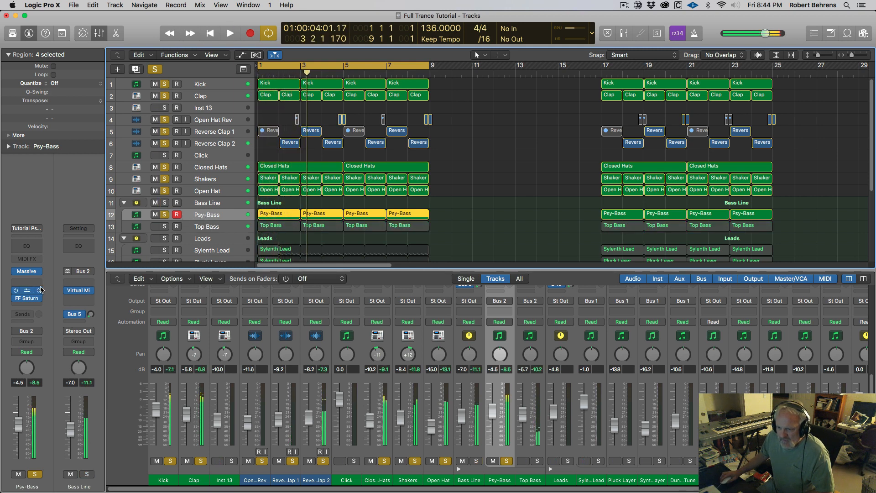
Step: Insert the stereo SPL Transient Designer on the Psy-Bass track ahead of LFOTool
click(40, 284)
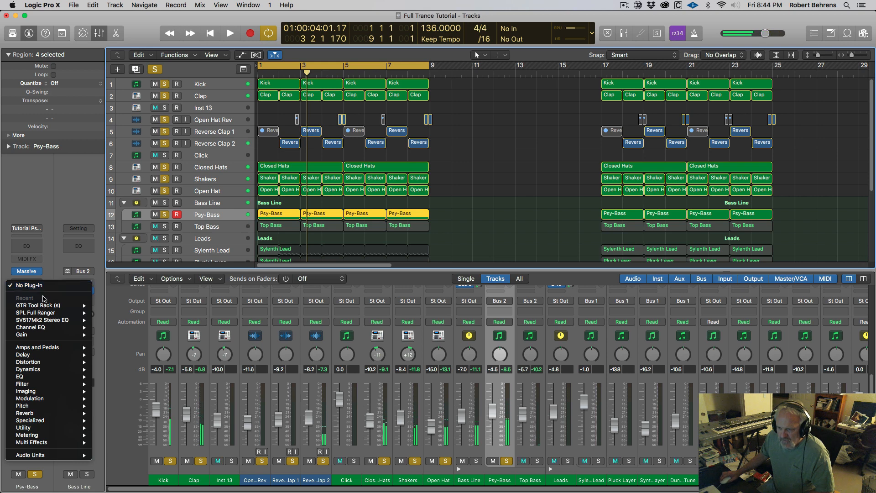
mouse_move(73, 455)
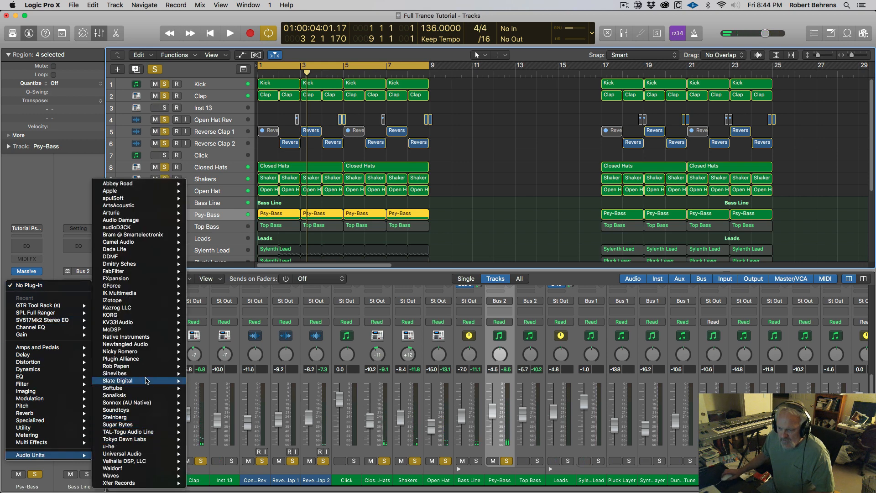
mouse_move(140, 359)
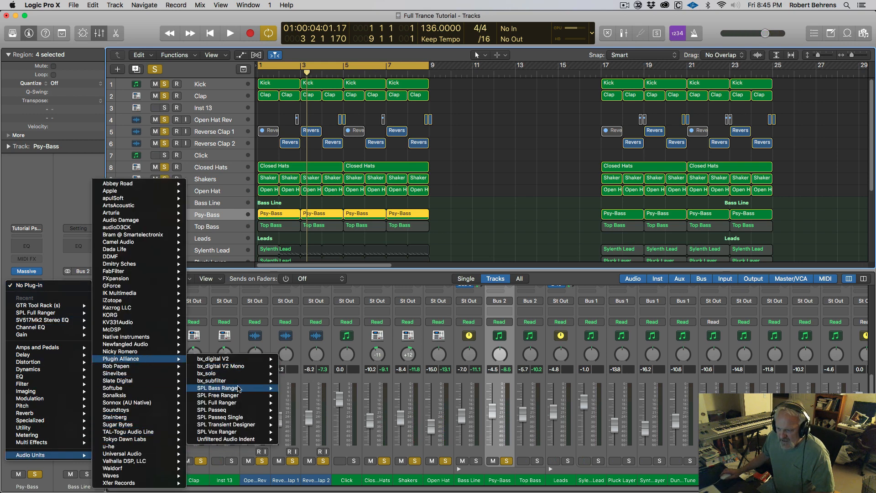
mouse_move(235, 428)
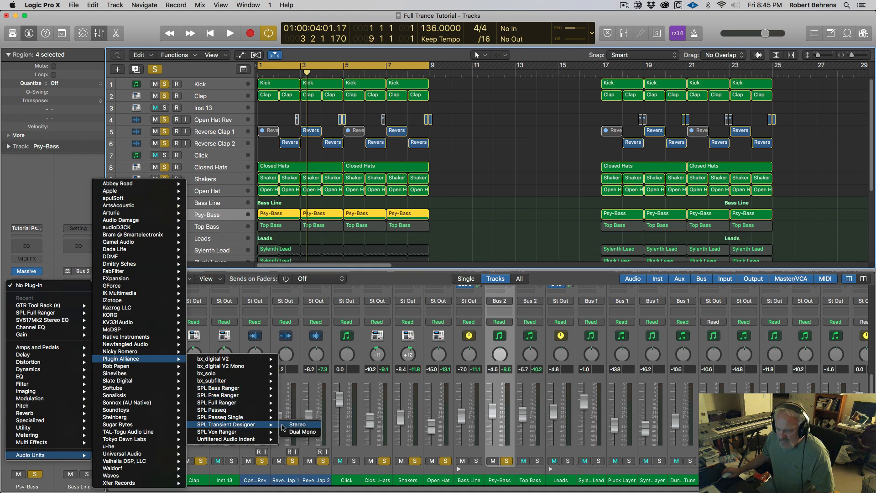
click(303, 425)
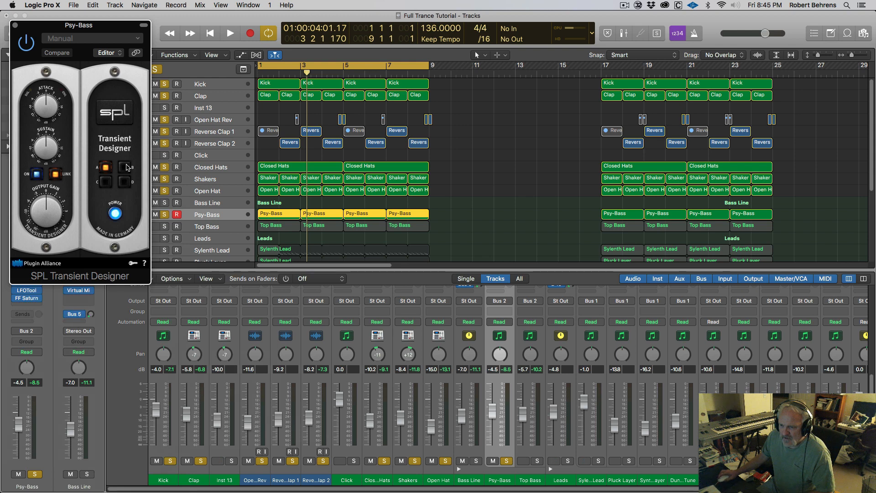
Step: Raise the Transient Designer's Attack during playback, close its window and compare the sound with the plug-in bypassed and active
key(space)
drag(49, 114, 49, 106)
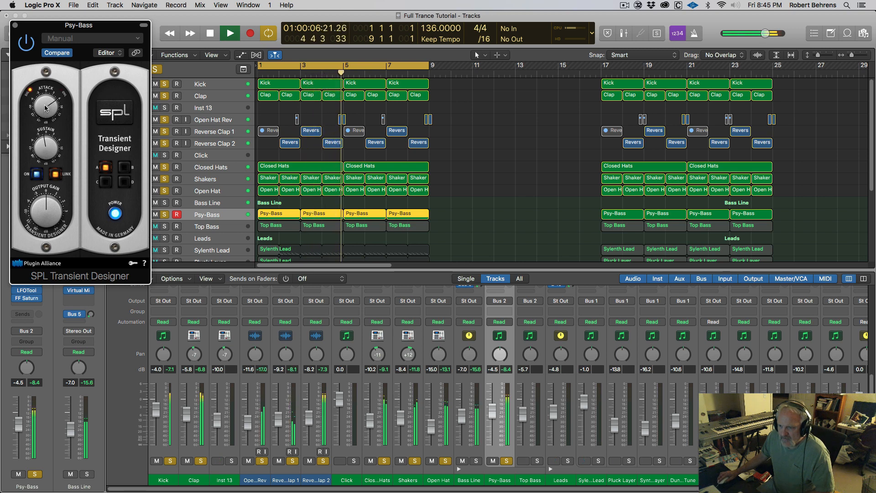
click(15, 25)
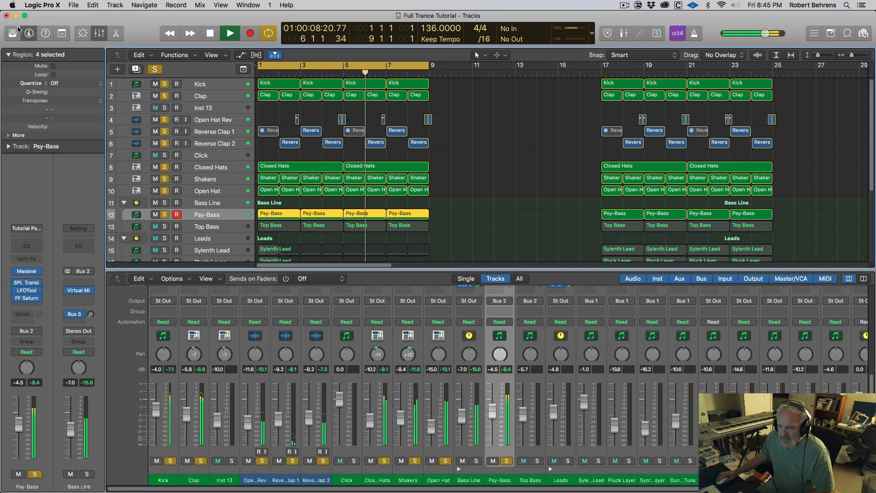
click(15, 283)
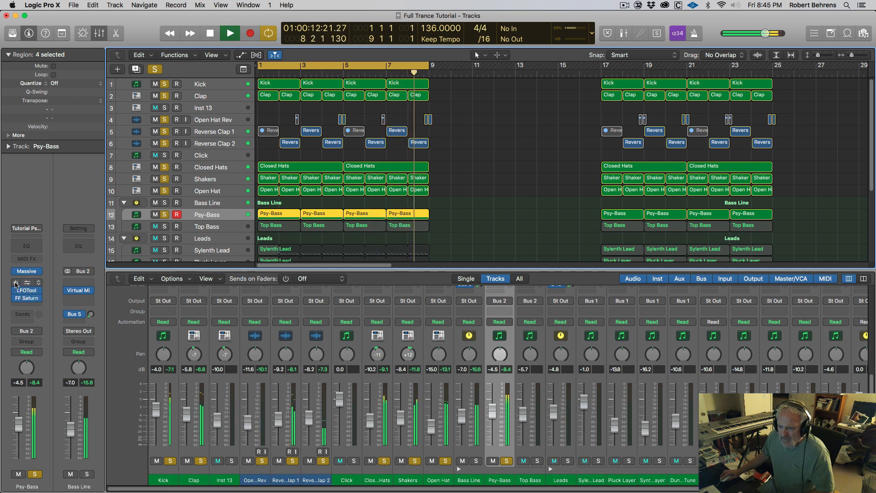
click(15, 283)
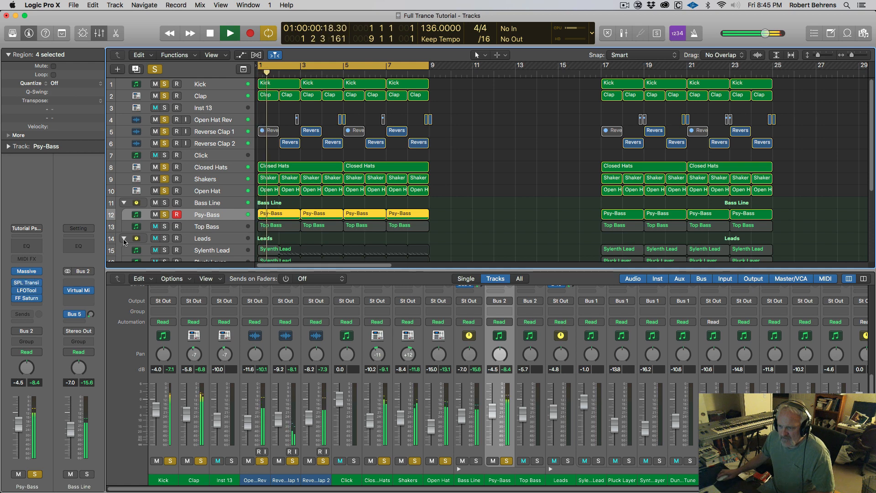
Step: Switch the solo from Psy-Bass back to the whole Bass Line stack and solo the Leads stack with it during playback
click(165, 217)
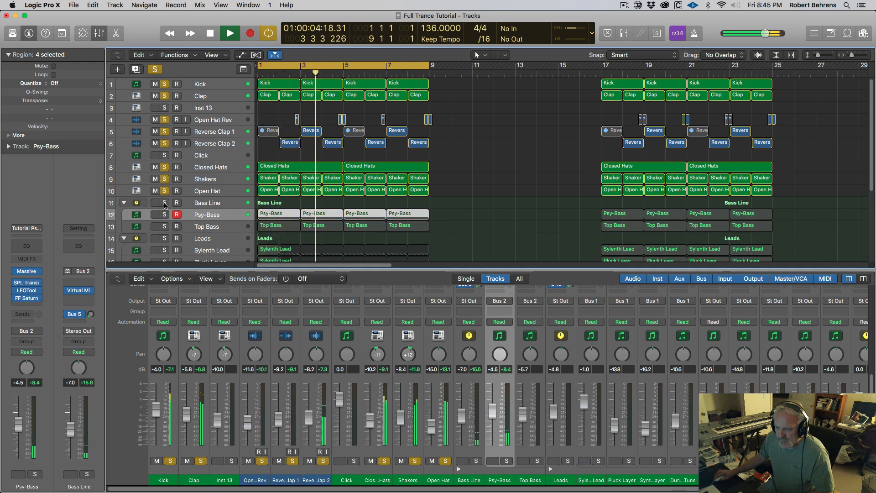
click(165, 203)
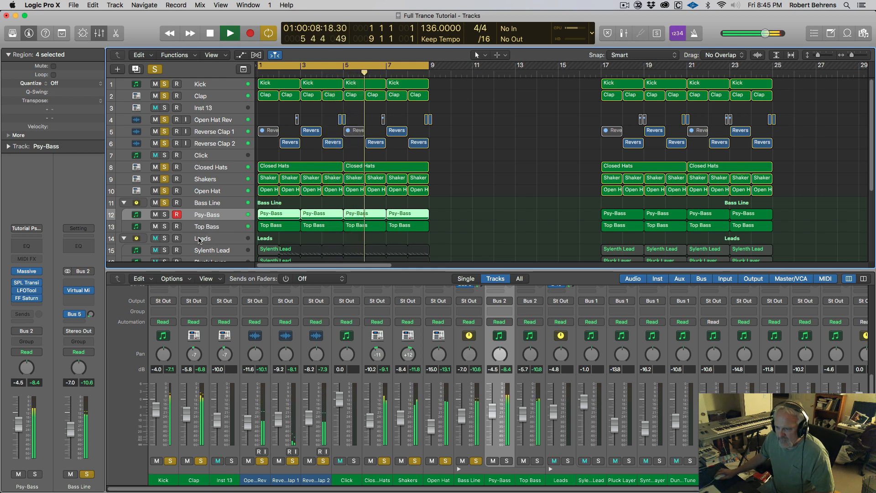
scroll(198, 240, left, 1)
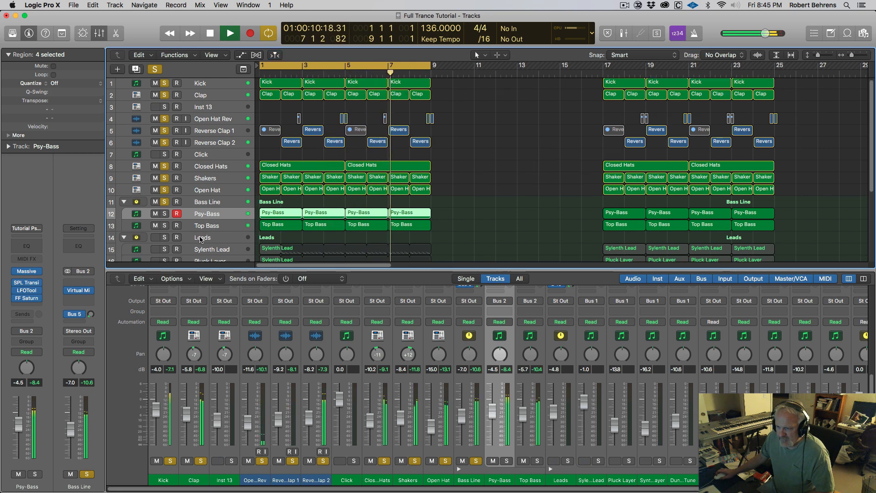
click(164, 238)
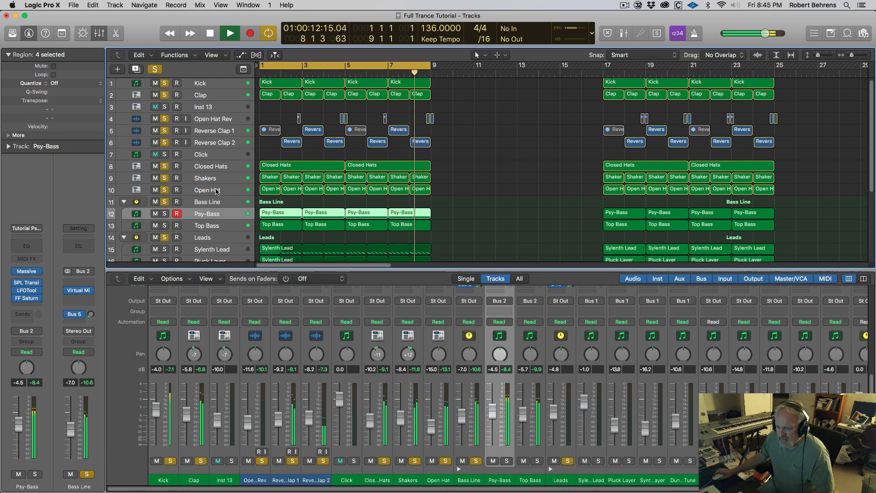
scroll(196, 214, down, 2)
scroll(217, 190, down, 1)
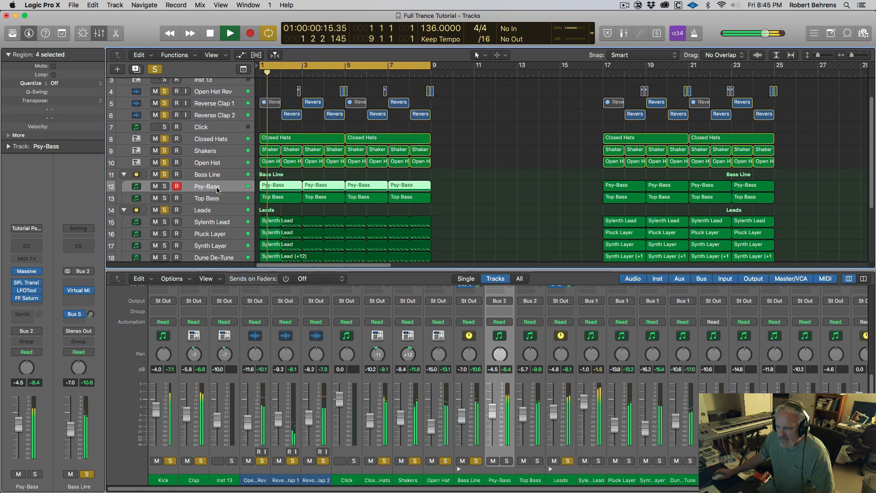
scroll(217, 196, down, 2)
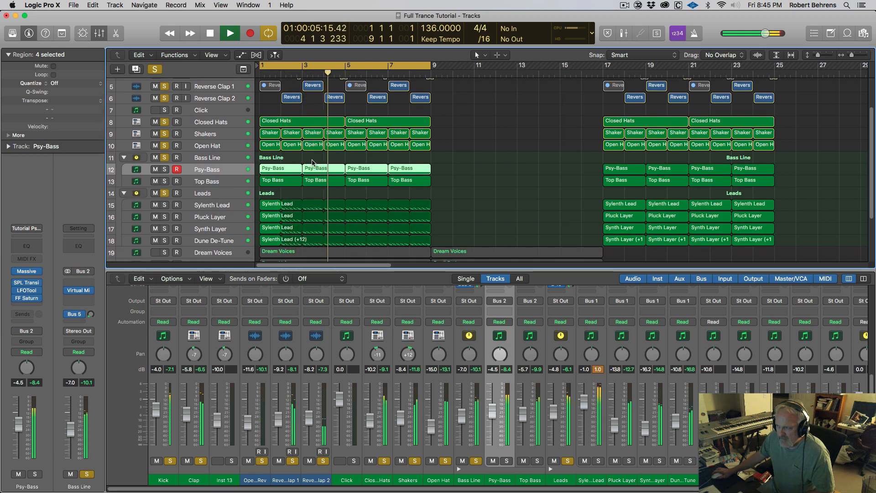
Step: Stop playback and insert the FabFilter FF Pro-Q 2 equalizer on the Leads stack after the Channel EQ
key(space)
click(209, 195)
click(211, 208)
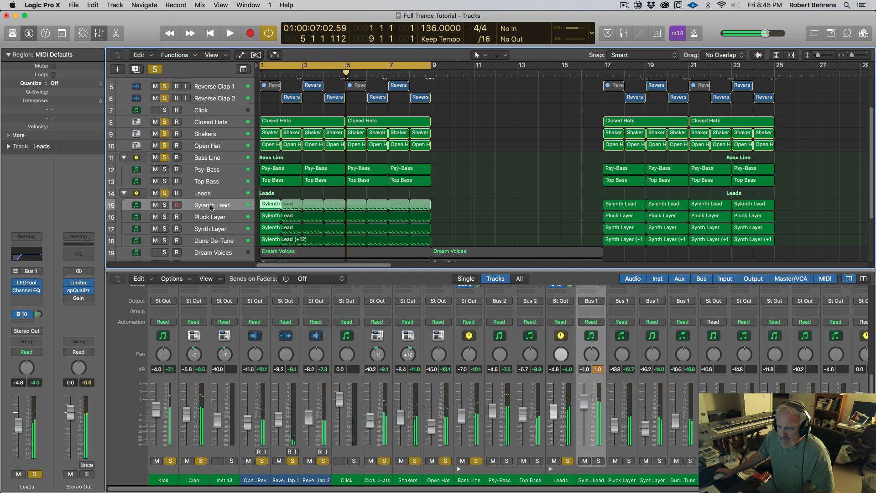
click(212, 193)
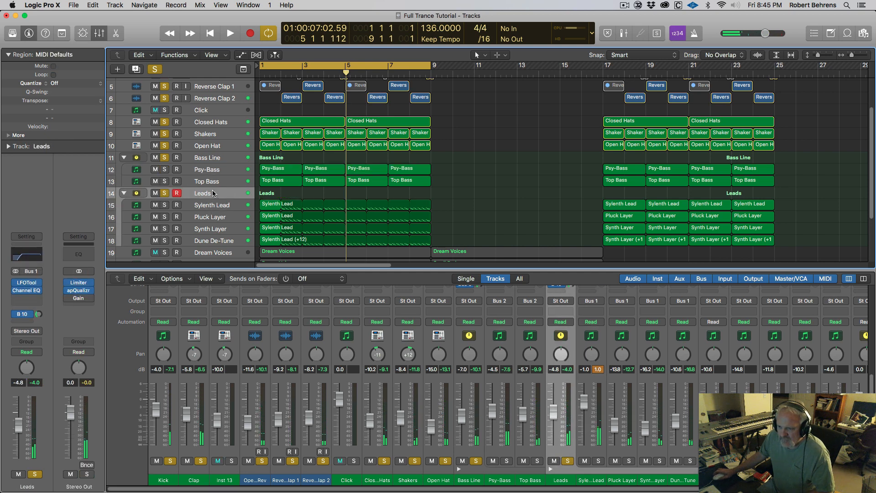
click(39, 300)
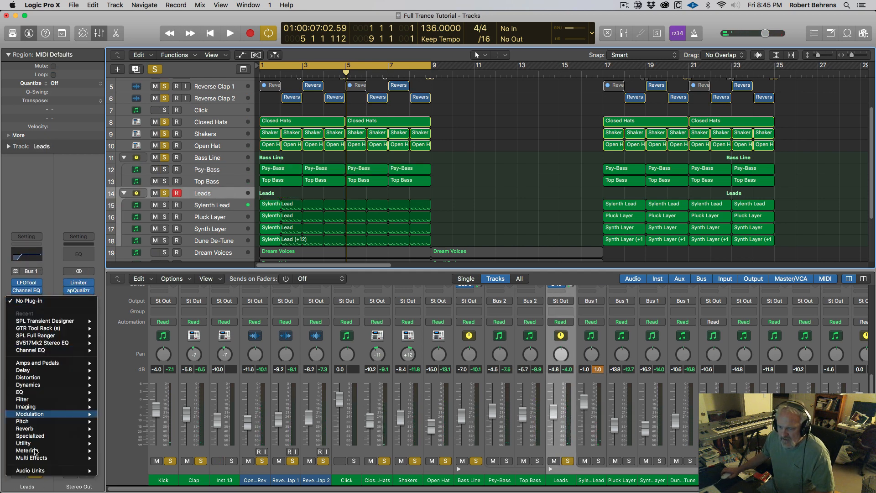
mouse_move(54, 471)
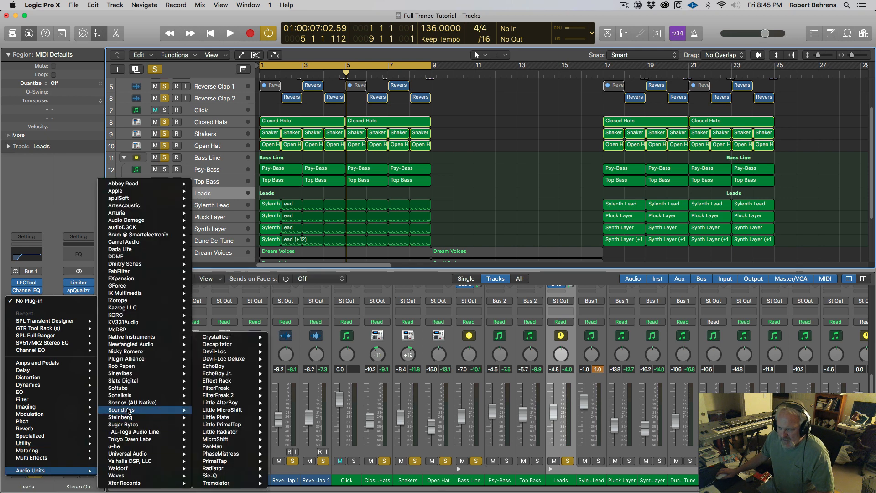
mouse_move(139, 424)
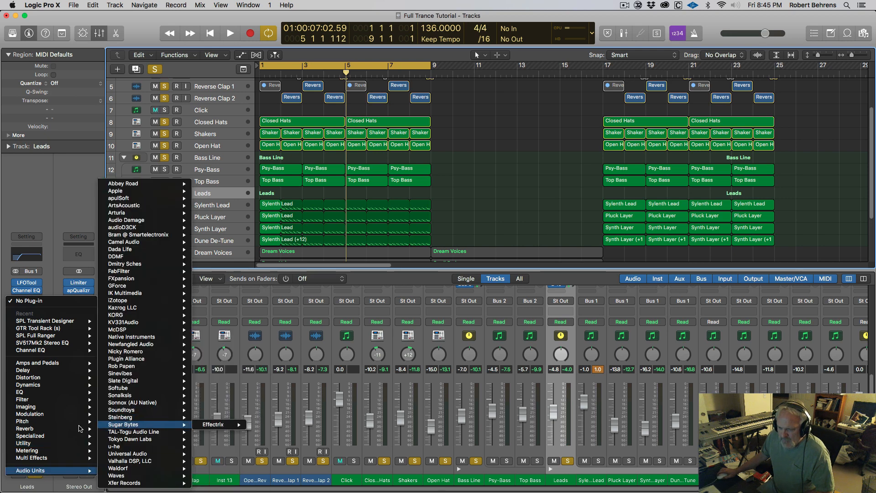
mouse_move(47, 422)
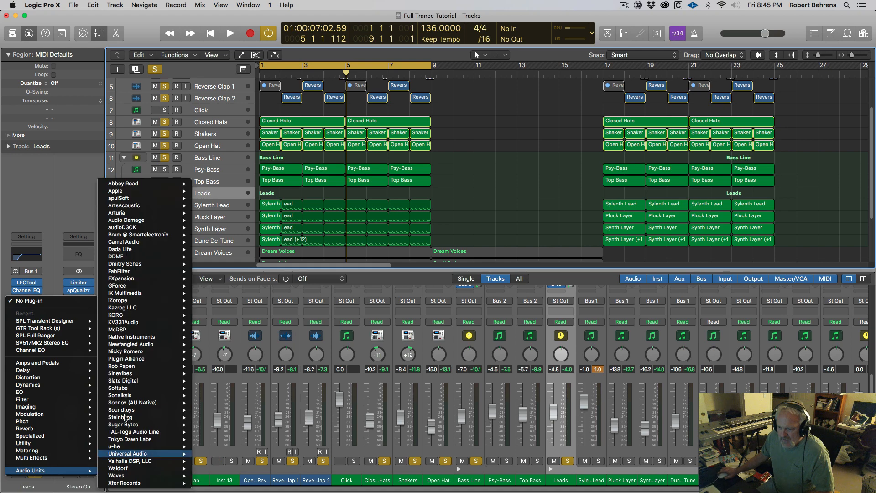
mouse_move(138, 272)
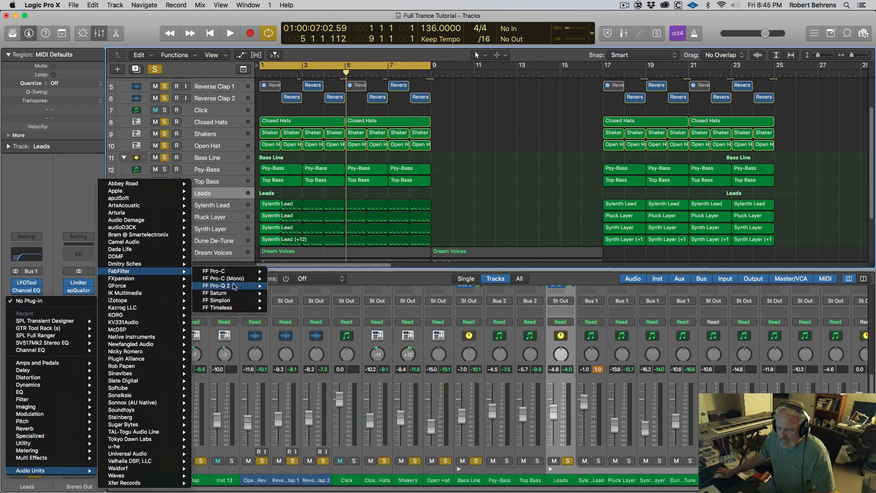
mouse_move(246, 286)
click(285, 286)
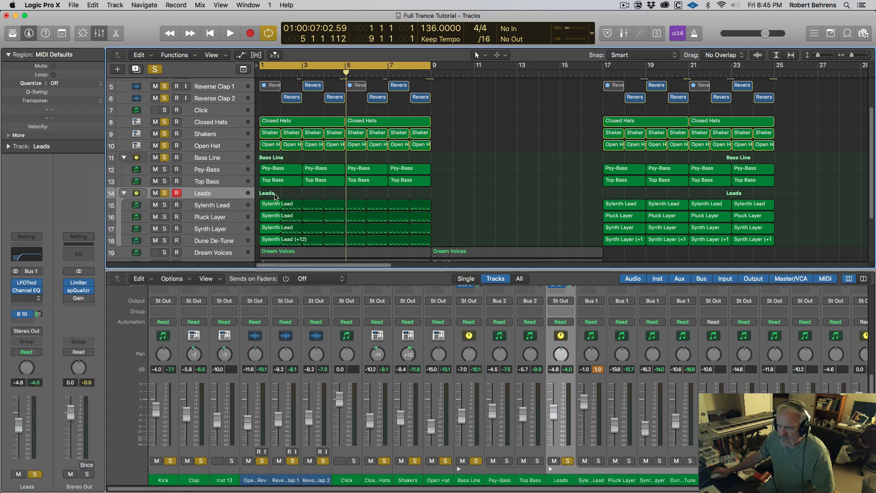
Step: Brighten the Leads in Pro-Q 2 with a High Shelf at about 1900 Hz, +2.84 dB, and a Bell near 13.2 kHz, about +1.1 dB
click(317, 151)
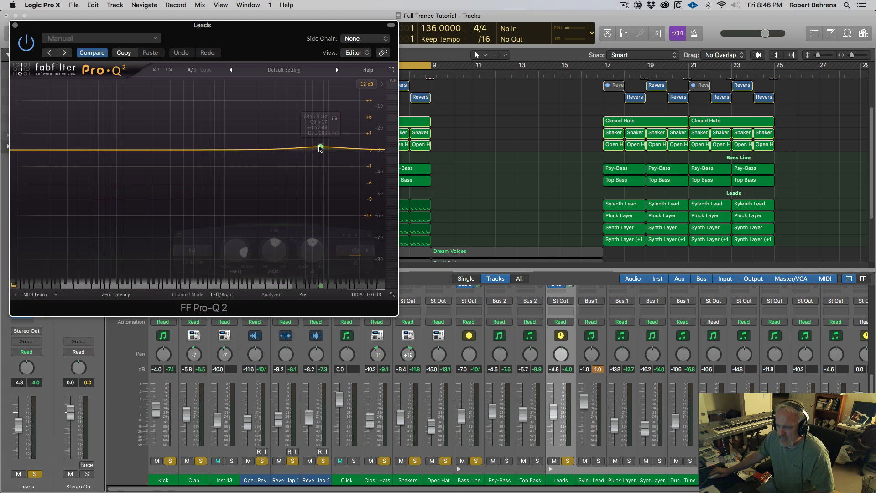
drag(317, 152, 318, 144)
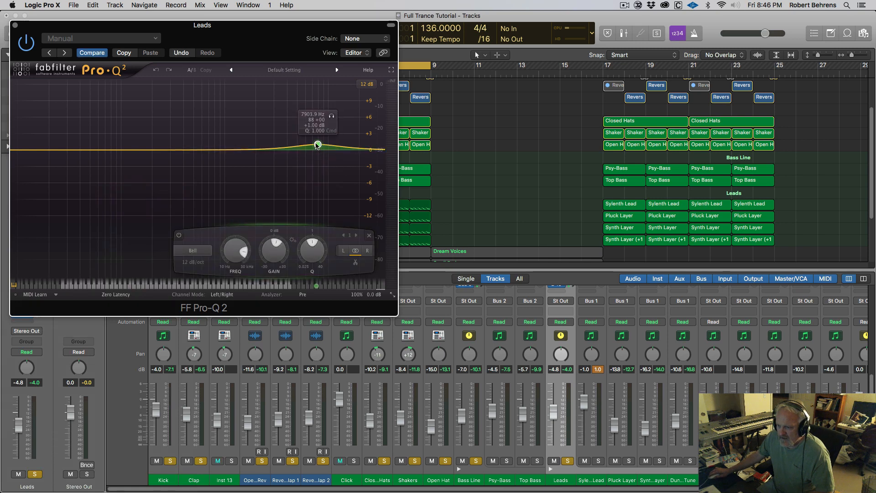
click(208, 253)
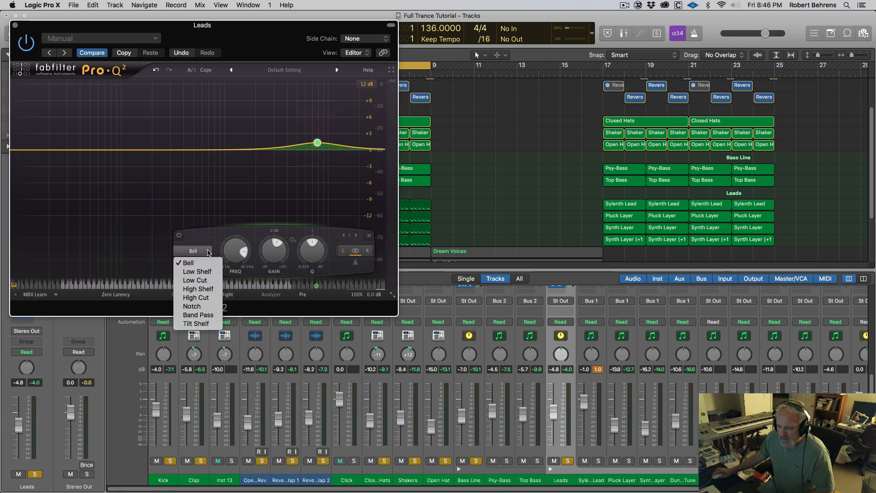
click(198, 288)
drag(318, 151, 344, 146)
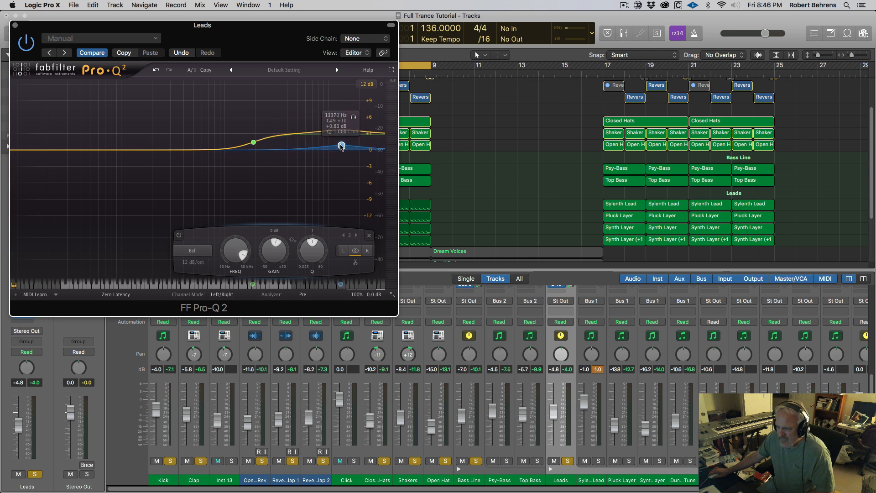
drag(341, 146, 340, 142)
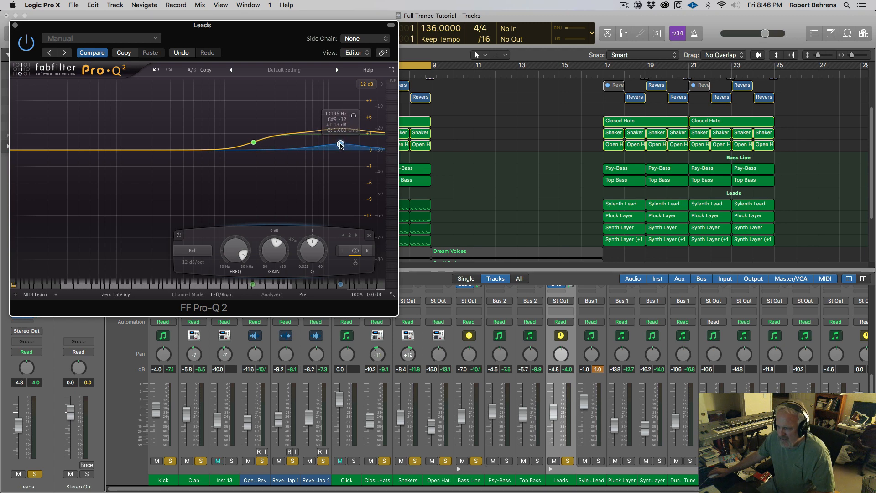
Step: Compare the Leads EQ bypassed and active during playback, add a Low Cut at about 56 Hz and close the plug-in window
key(space)
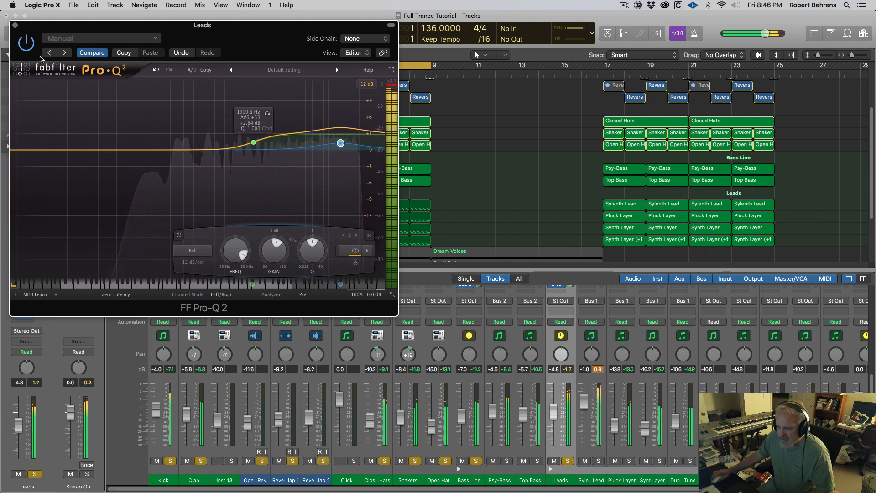
click(26, 43)
click(26, 43)
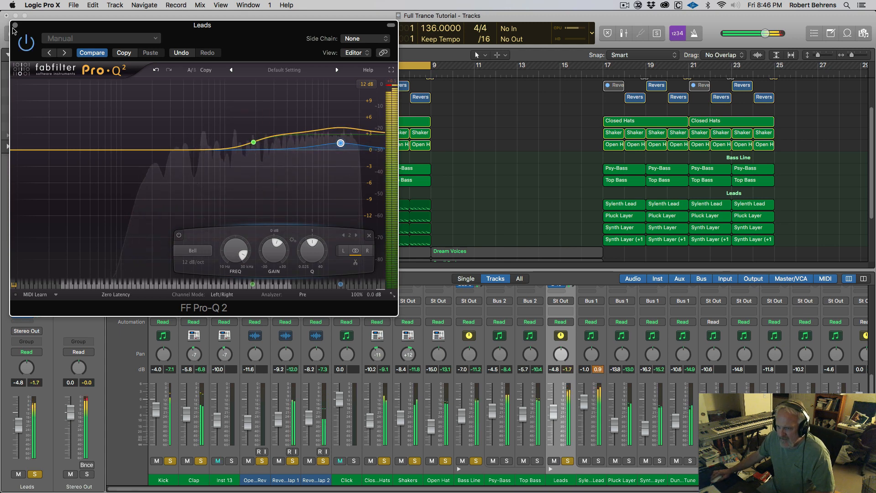
drag(20, 152, 96, 153)
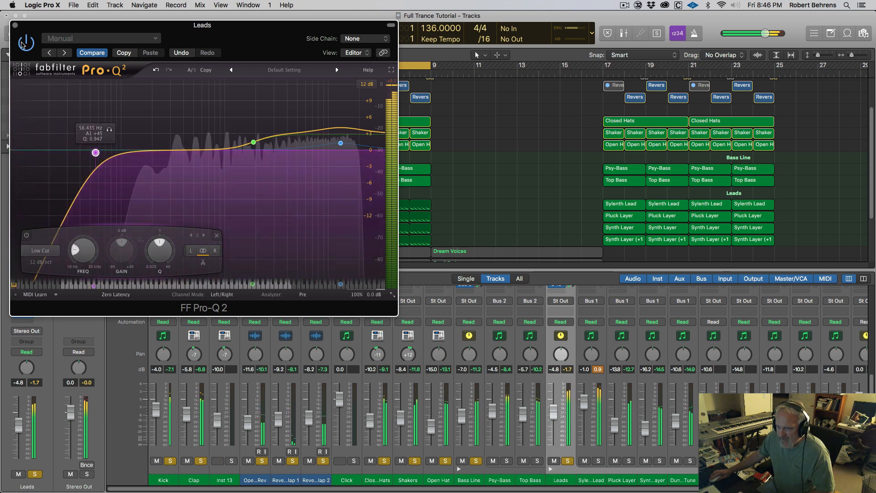
click(15, 25)
Step: Solo the Dream Voices and Swell Pad tracks along with the drums, bass and leads during playback
scroll(205, 228, down, 1)
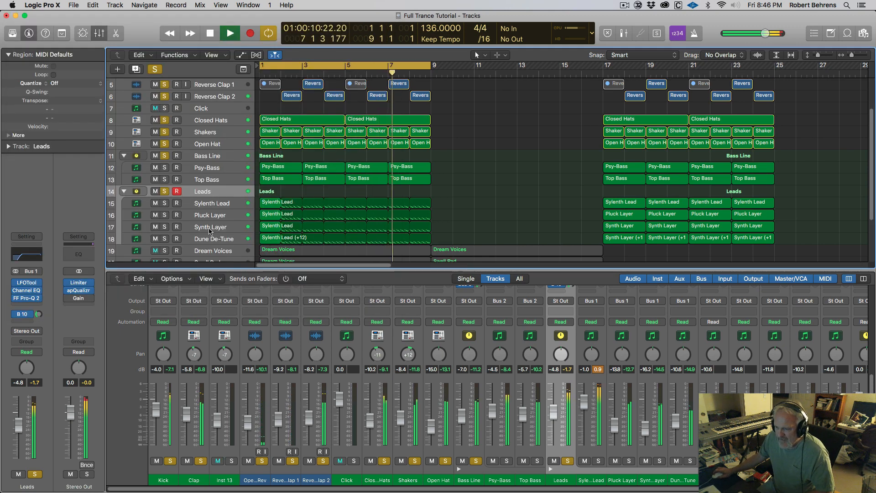
click(165, 251)
scroll(164, 251, down, 2)
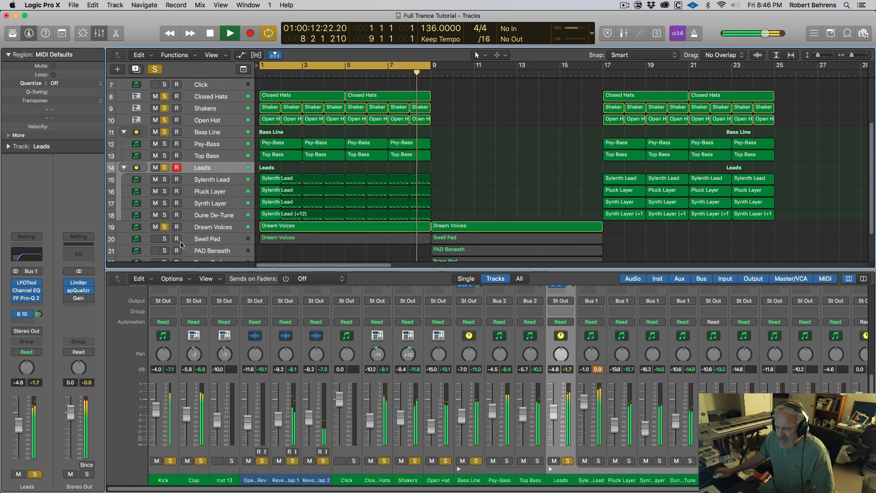
click(165, 240)
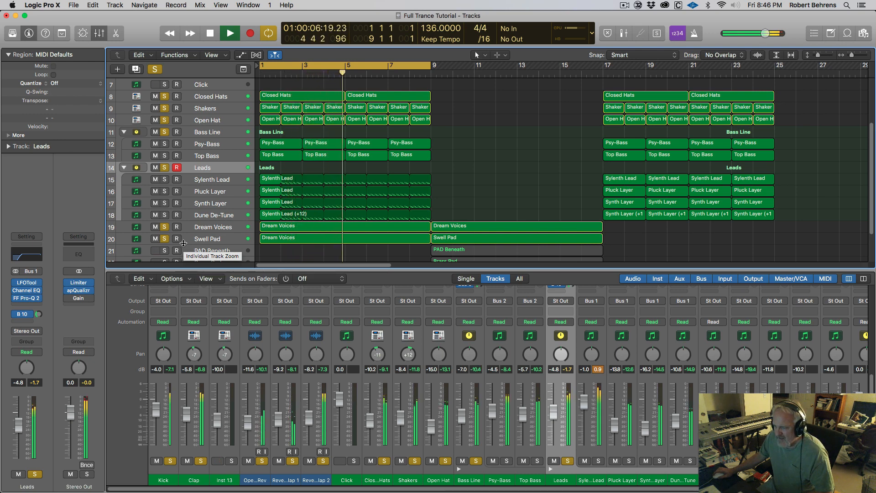
Step: Check the input, output and reduction levels in the Stereo Out Limiter, stop playback and close its window
click(80, 282)
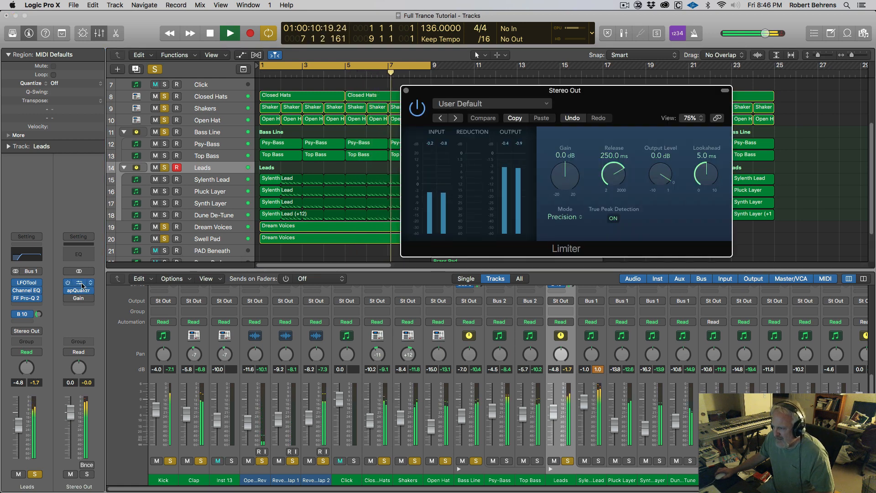
key(space)
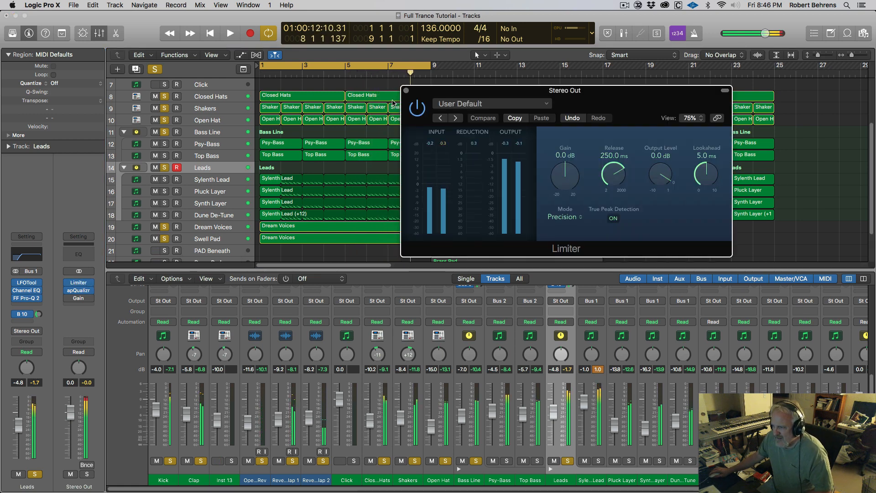
click(406, 90)
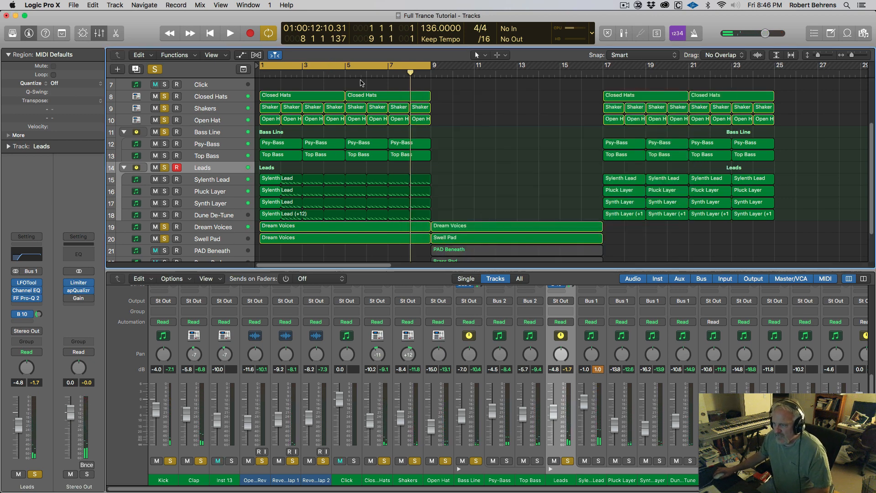
Step: Move the cycle range to bars 9–17, look over the arrangement's sections and turn cycle mode off
drag(332, 63, 500, 76)
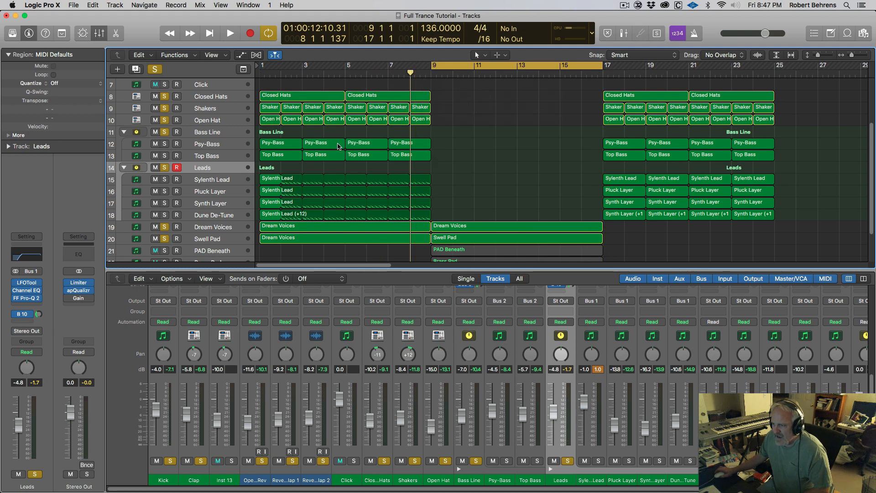
scroll(332, 133, up, 3)
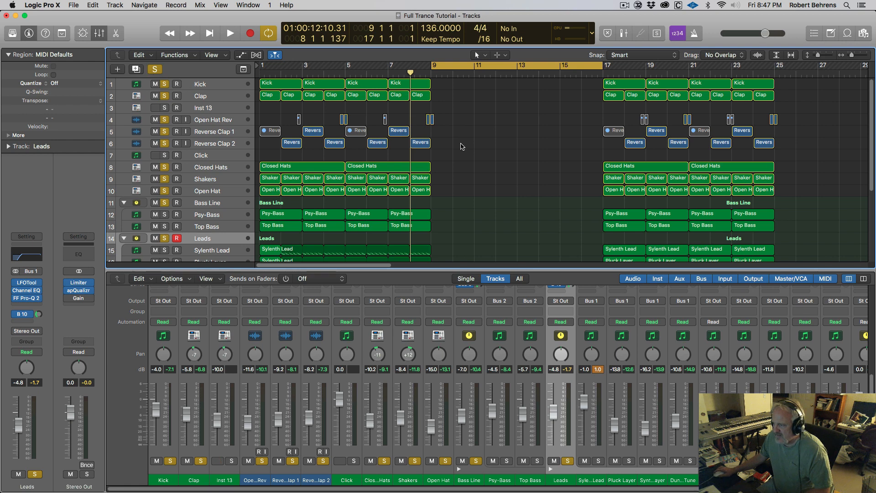
scroll(407, 137, right, 5)
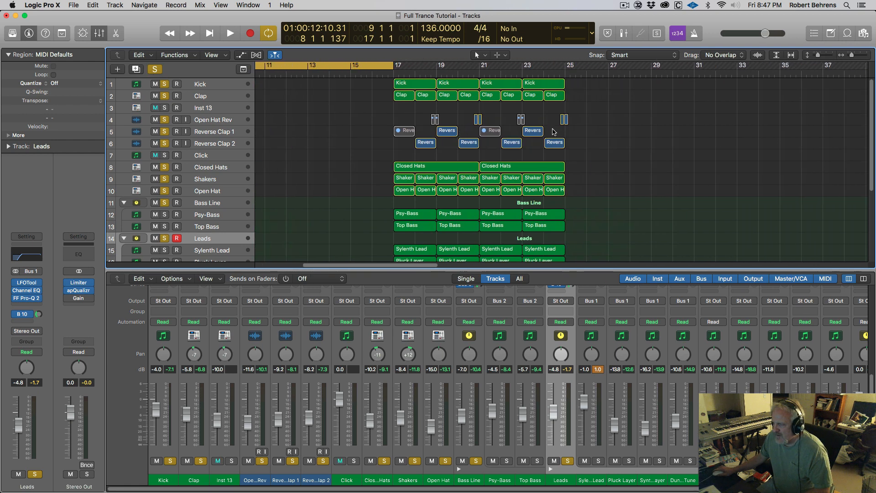
scroll(405, 163, down, 5)
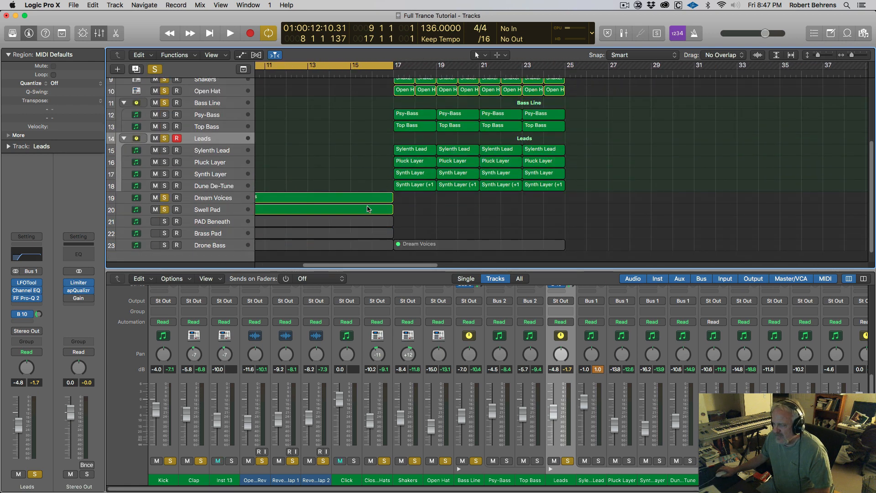
scroll(358, 199, left, 3)
scroll(312, 159, left, 2)
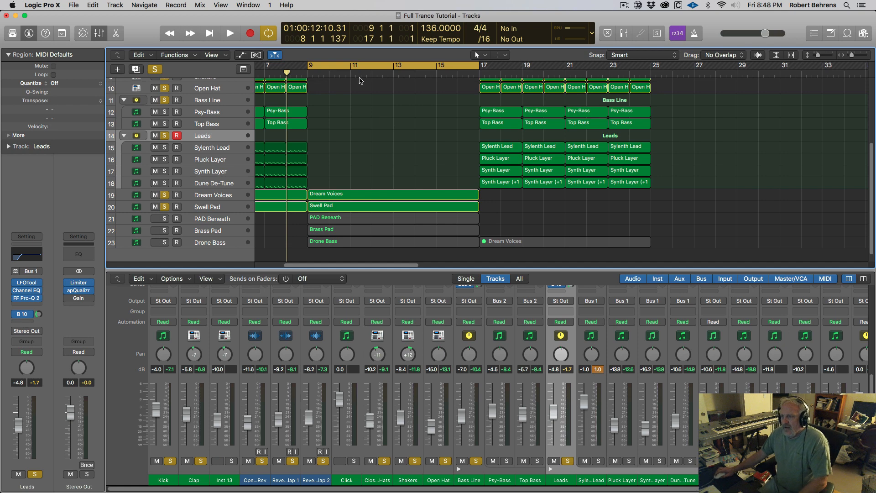
click(366, 66)
scroll(385, 114, left, 5)
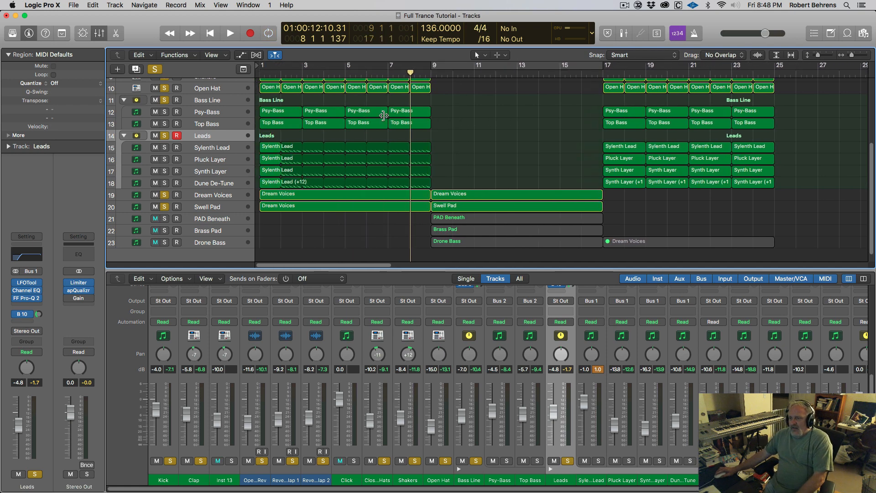
Step: Enlarge the arrangement area above the mixer and clear the solo from all tracks
click(155, 69)
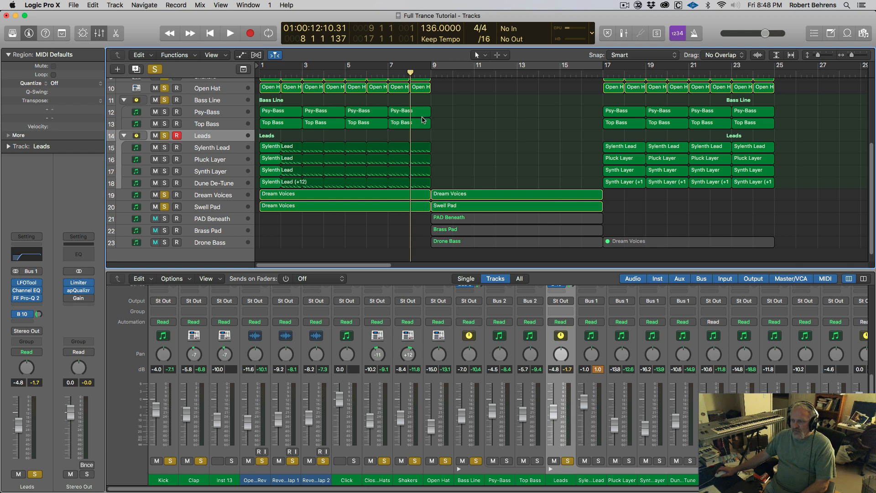
drag(374, 270, 374, 346)
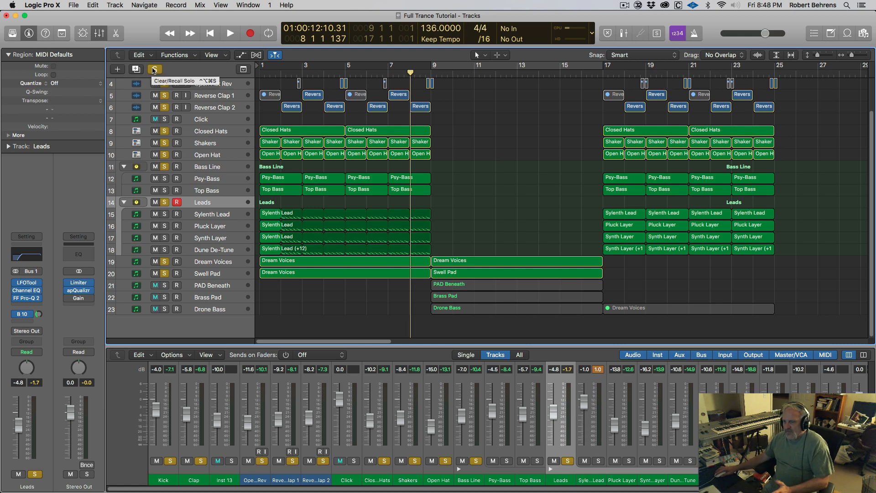
click(155, 70)
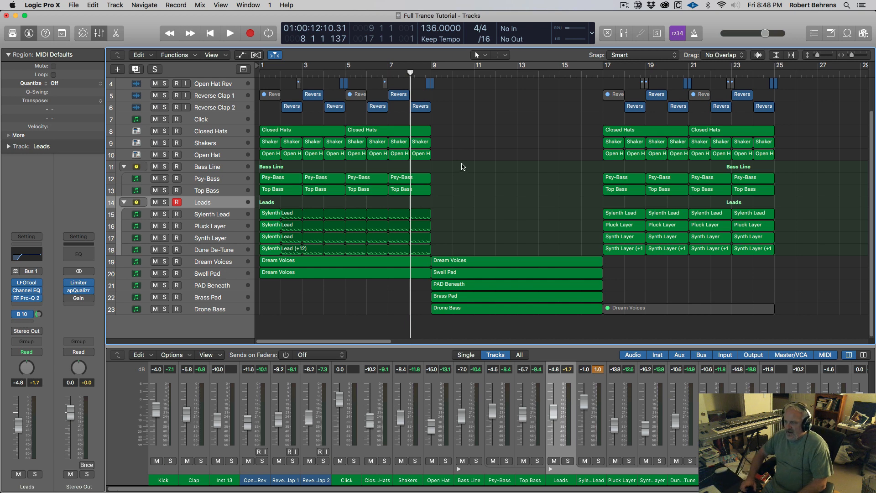
Step: Return the playhead to the start and play through the whole arrangement with all tracks
key(Return)
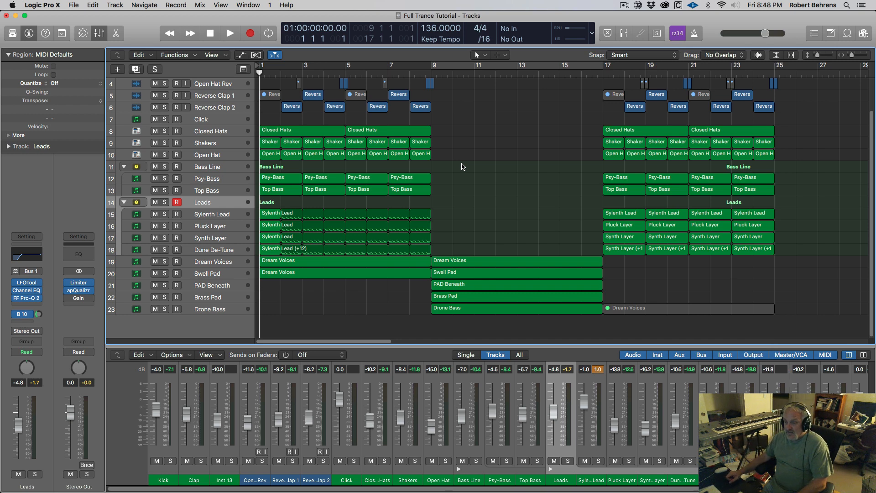
key(space)
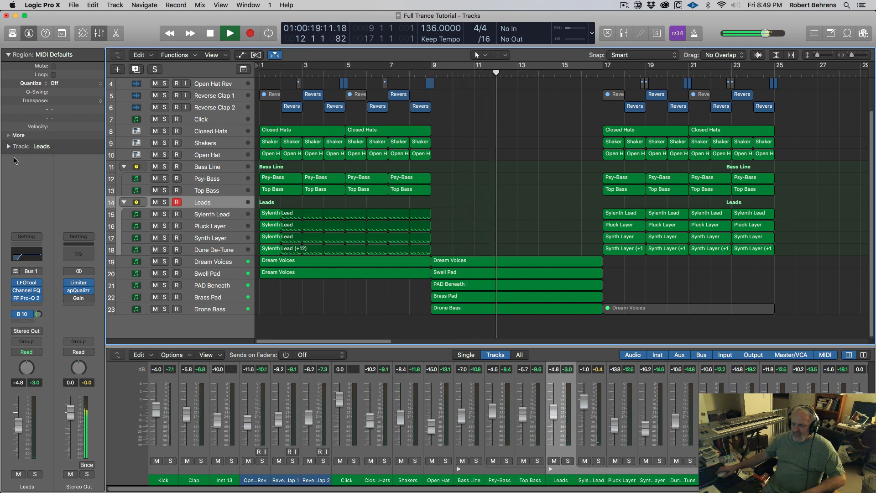
mouse_move(68, 299)
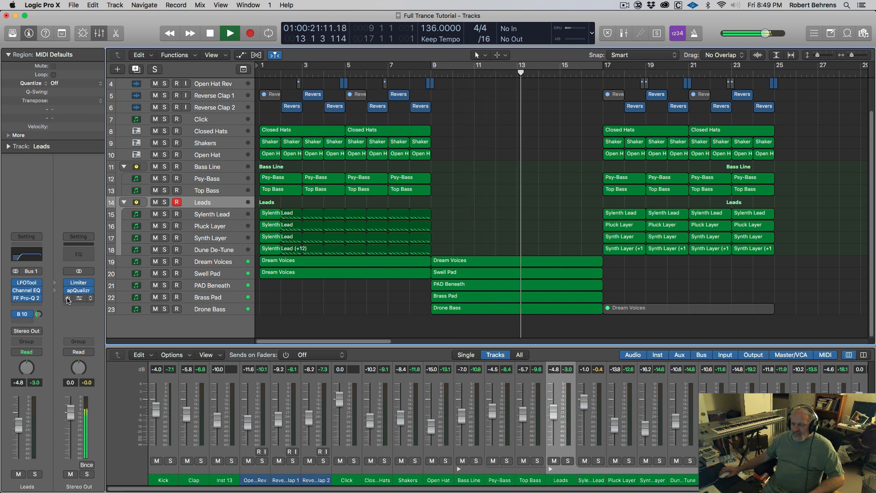